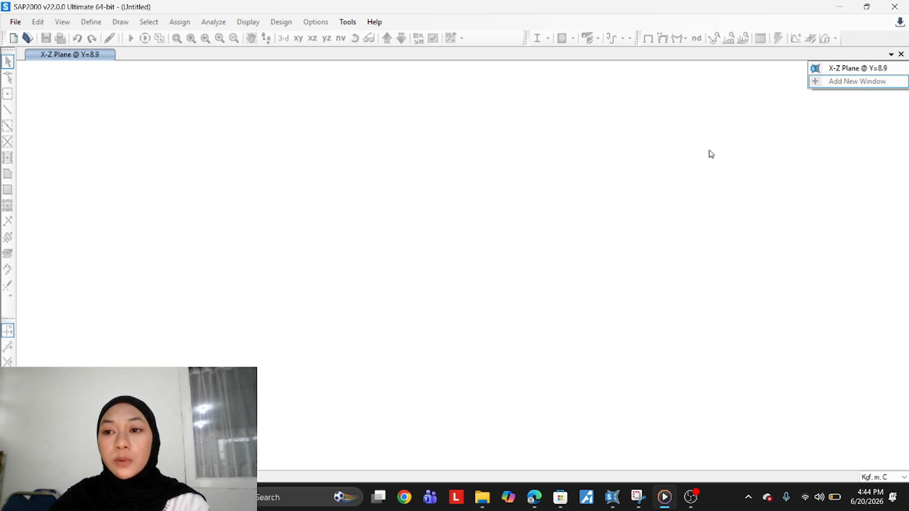
# Create a new model from the Grid Only template, accepting the default quick grid lines
pyautogui.click(858, 69)
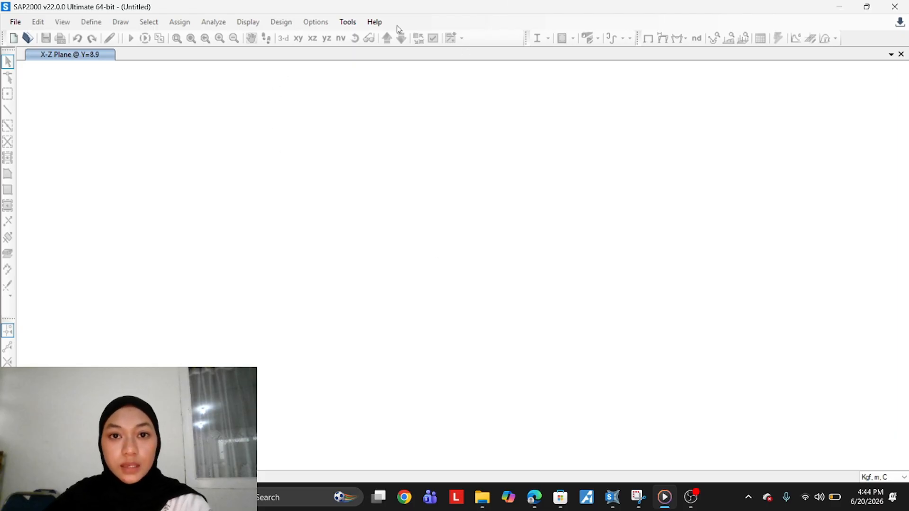
pyautogui.hotkey('ctrl', 'n')
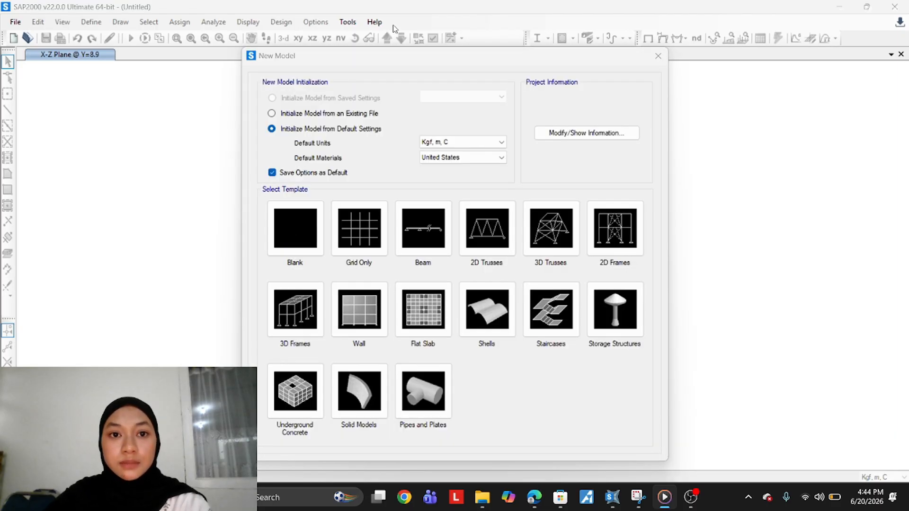
pyautogui.click(346, 249)
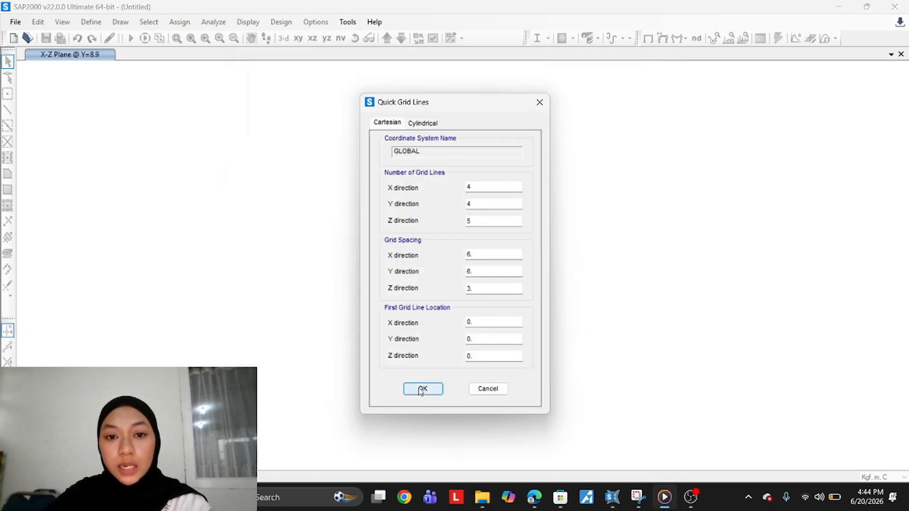
pyautogui.click(419, 386)
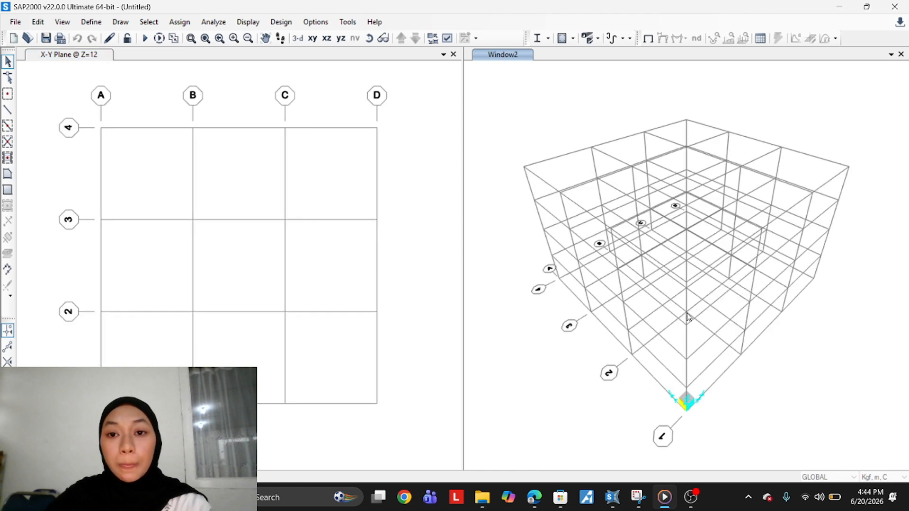
# Open the grid system data editor for the model and display the grids as spacing
pyautogui.rightClick(420, 175)
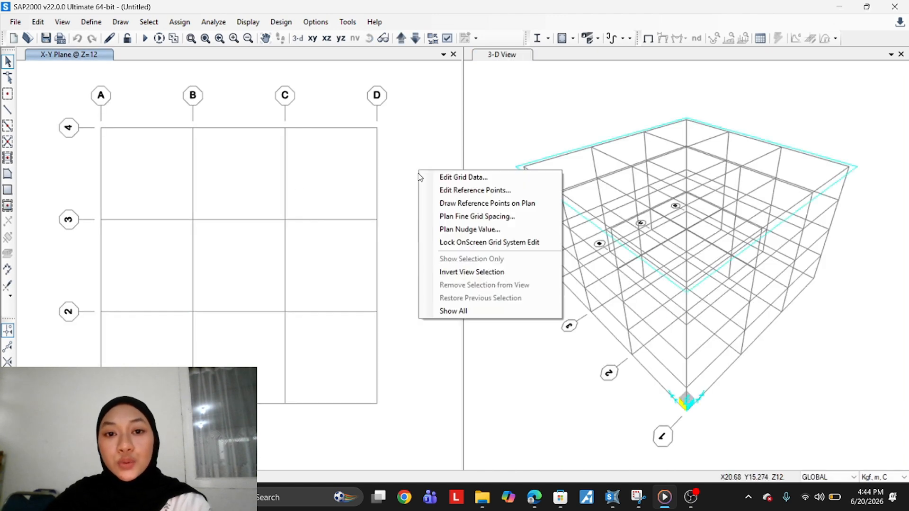
pyautogui.click(431, 178)
pyautogui.click(501, 255)
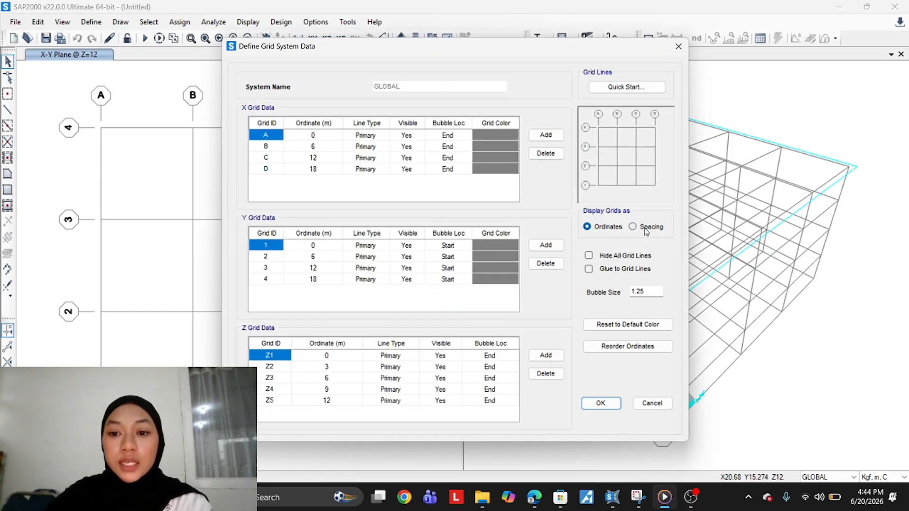
pyautogui.click(647, 228)
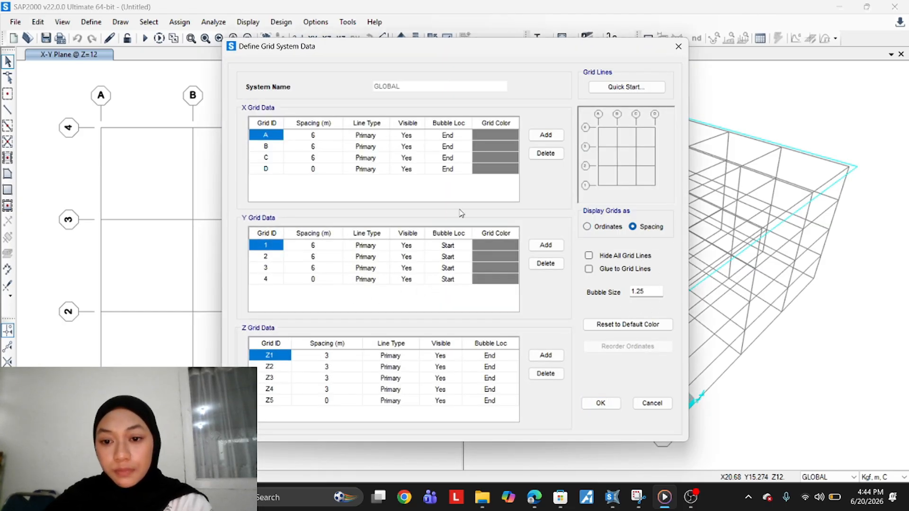
# Add a long series of new grid lines to the X grid data
pyautogui.click(546, 135)
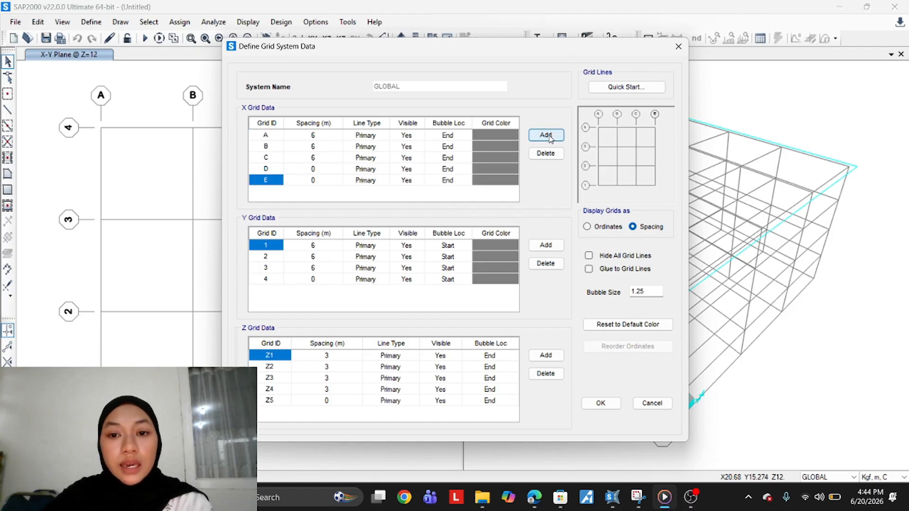
pyautogui.click(547, 136)
pyautogui.click(547, 136)
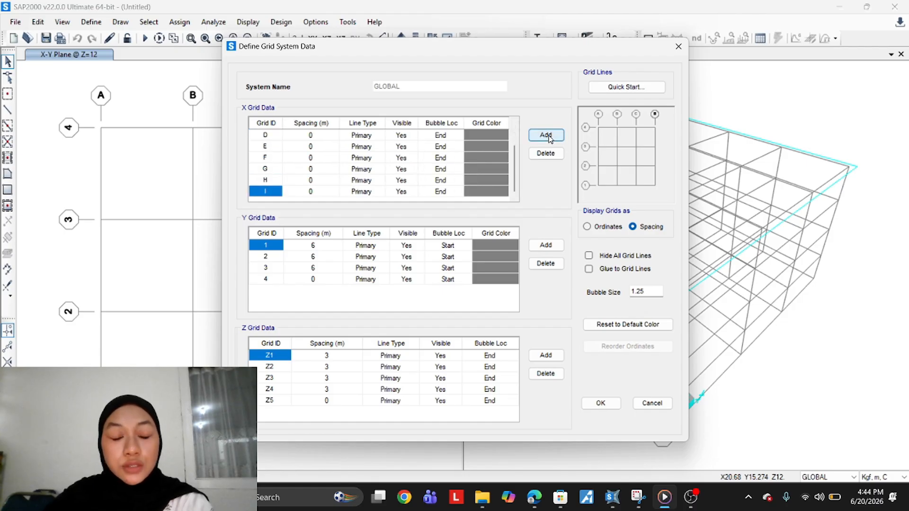
pyautogui.click(547, 136)
pyautogui.click(546, 136)
pyautogui.click(547, 136)
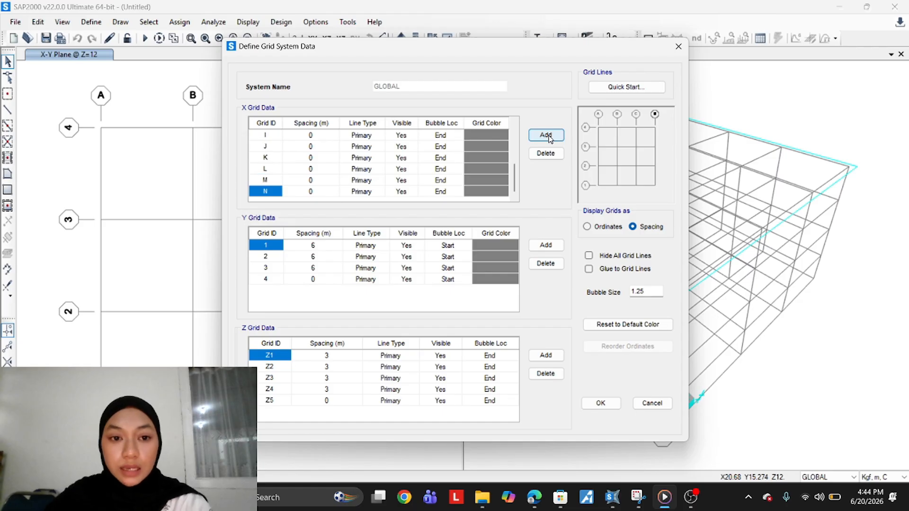
pyautogui.click(548, 137)
pyautogui.click(548, 137)
pyautogui.click(548, 138)
pyautogui.click(548, 137)
pyautogui.click(549, 137)
pyautogui.click(549, 137)
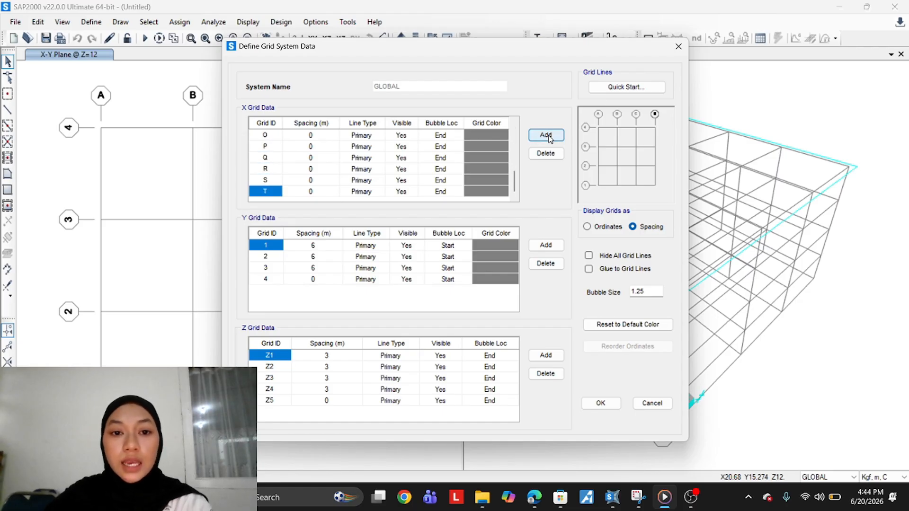
pyautogui.click(546, 136)
pyautogui.click(547, 136)
pyautogui.click(547, 136)
pyautogui.click(546, 136)
pyautogui.click(547, 136)
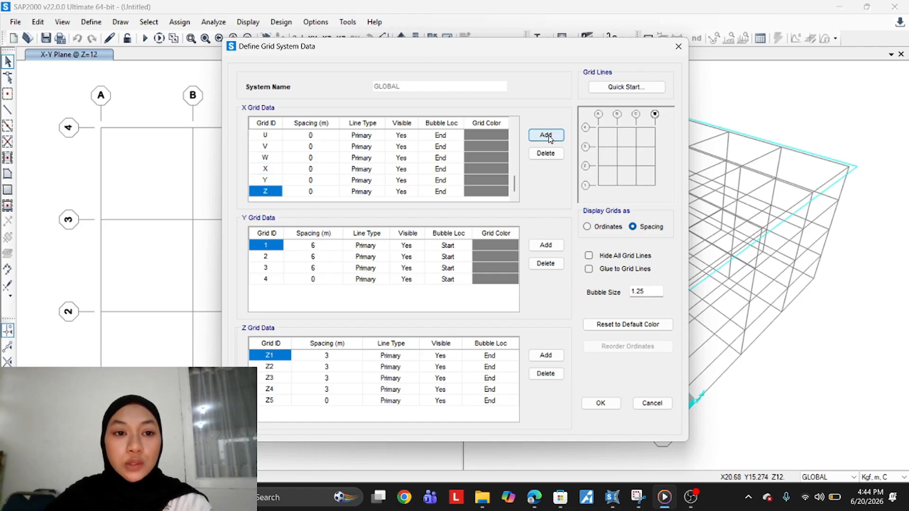
pyautogui.click(548, 138)
pyautogui.click(549, 137)
pyautogui.click(548, 138)
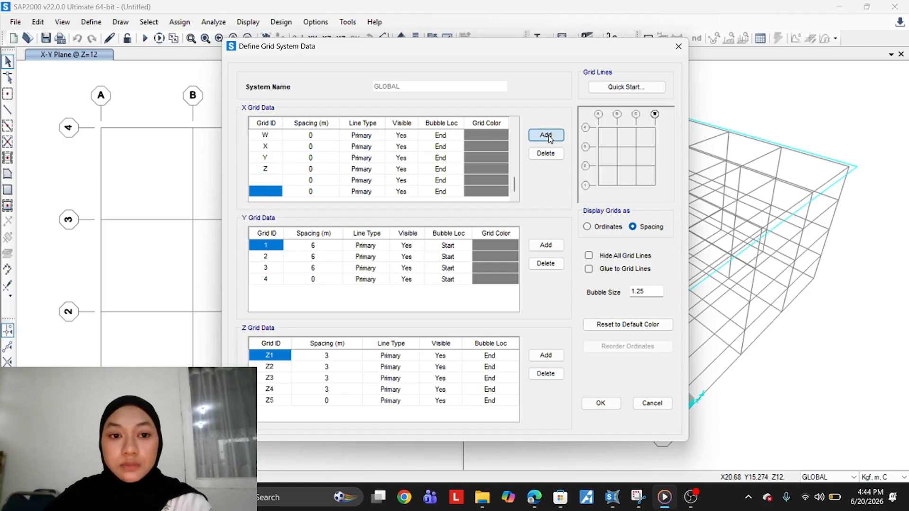
# Label the three unnamed X grid lines at the end of the list A, B and C
pyautogui.click(275, 161)
pyautogui.click(275, 173)
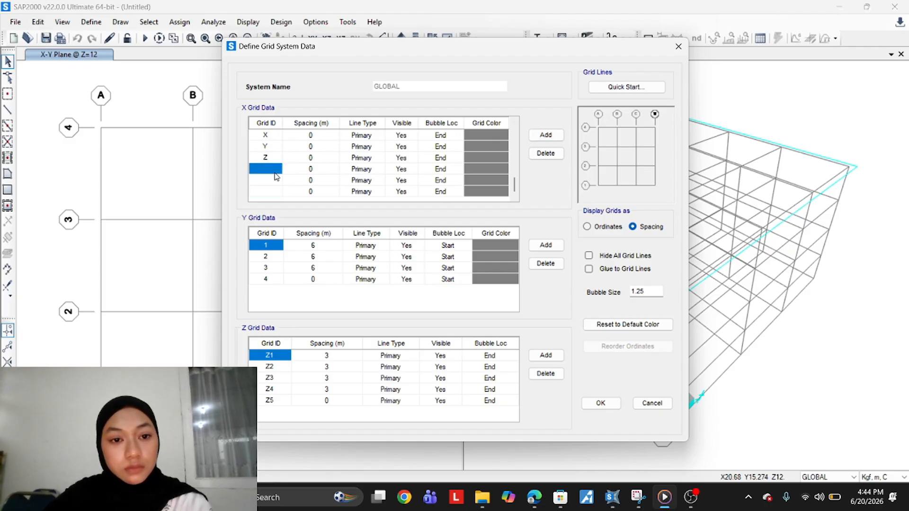
pyautogui.write('A')
pyautogui.click(277, 180)
pyautogui.write('B')
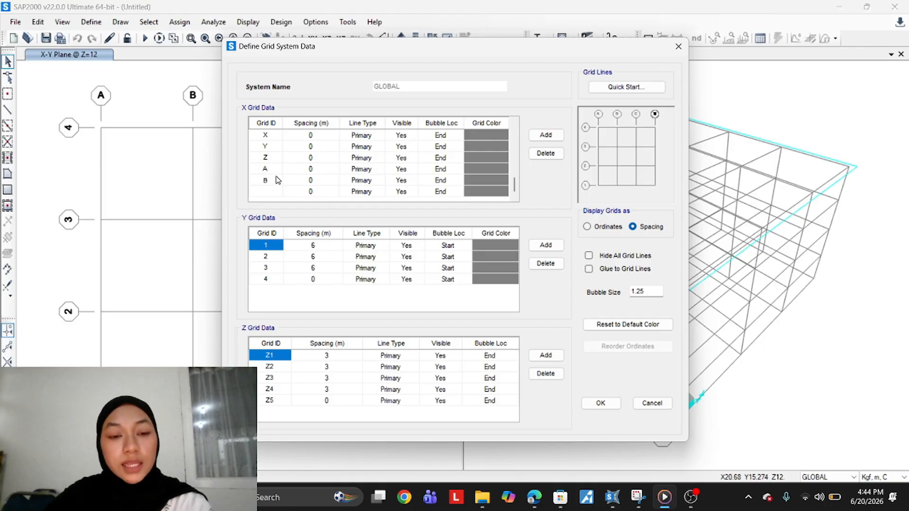
pyautogui.click(273, 191)
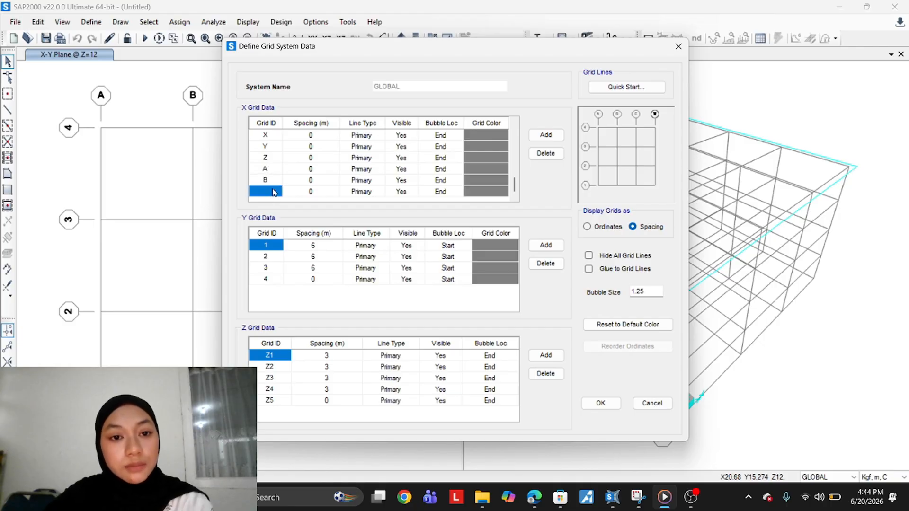
pyautogui.write('C')
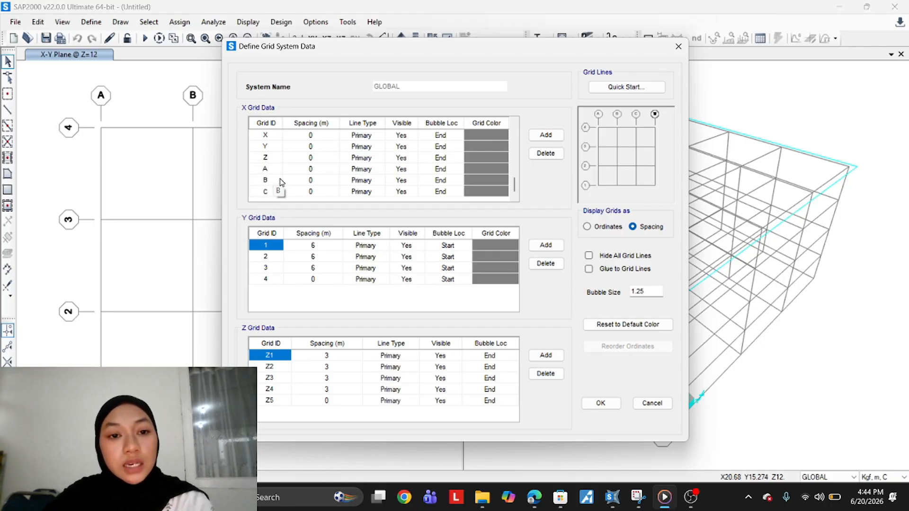
pyautogui.press('Return')
# Set the spacing of X grid lines A through H to 2.1 m each
pyautogui.scroll(3, 303, 184)
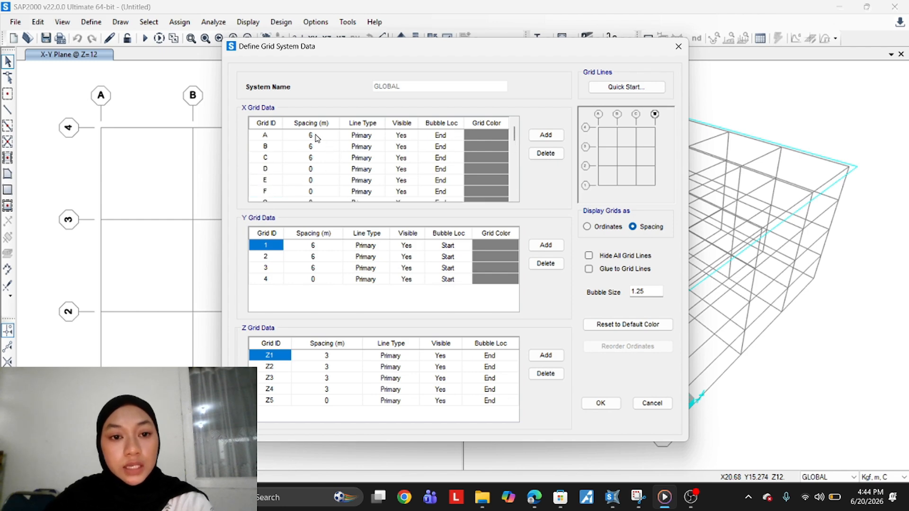
pyautogui.click(313, 136)
pyautogui.write('2.1')
pyautogui.press('Return')
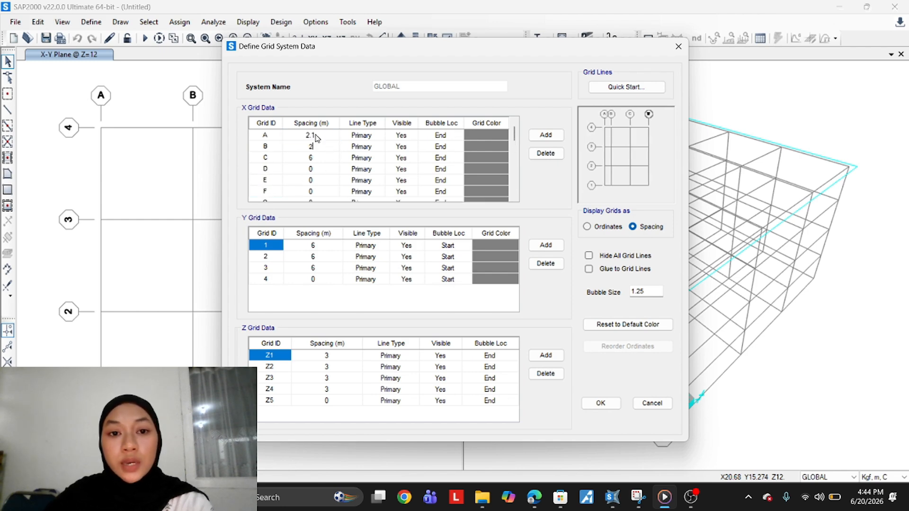
pyautogui.write('2.1')
pyautogui.press('Return')
pyautogui.write('2.1')
pyautogui.press('Return')
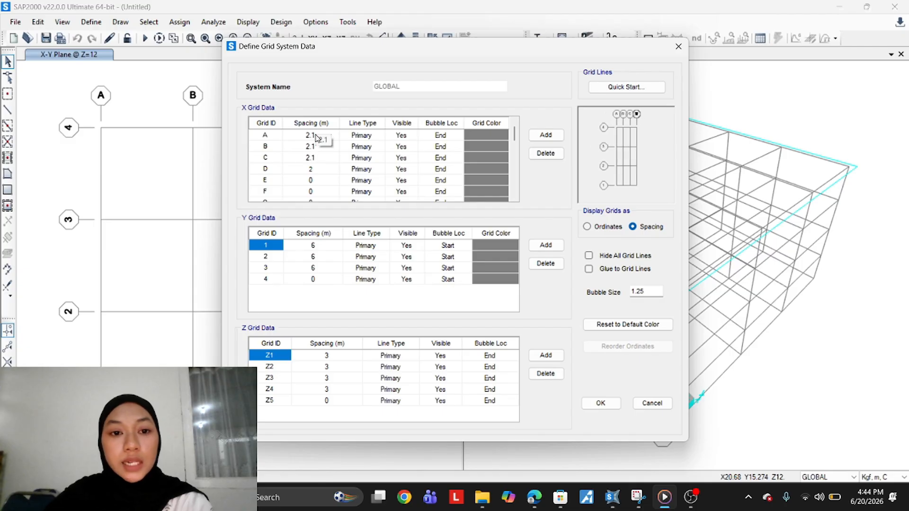
pyautogui.write('2.1')
pyautogui.press('Return')
pyautogui.write('2.1')
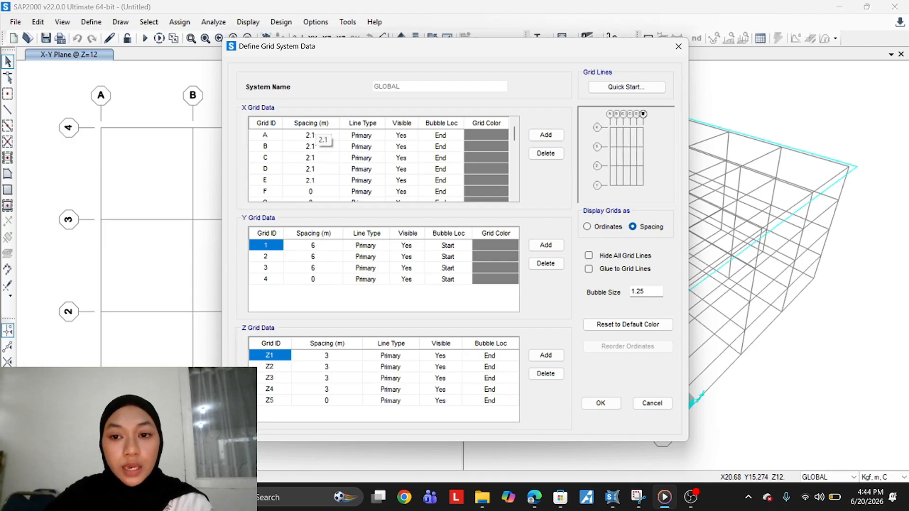
pyautogui.press('Return')
pyautogui.write('2.1')
pyautogui.press('Return')
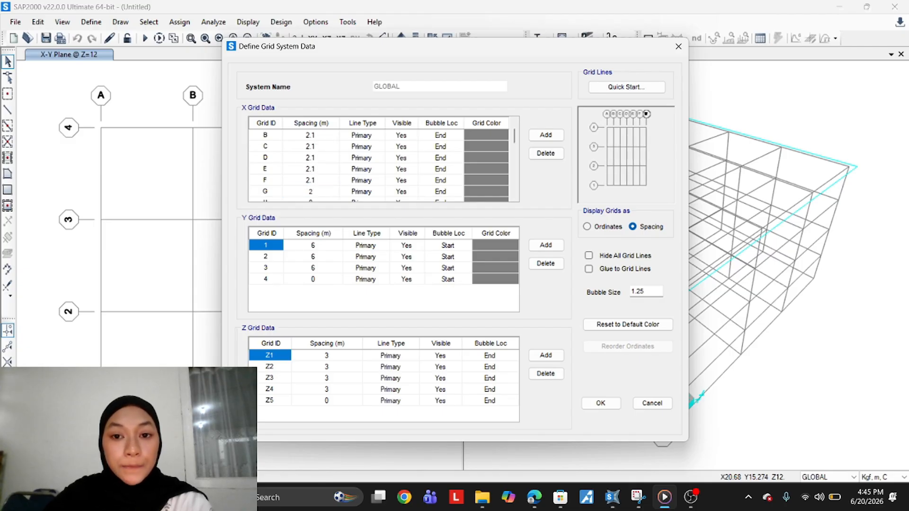
pyautogui.write('2.1')
pyautogui.press('Return')
pyautogui.write('2.1')
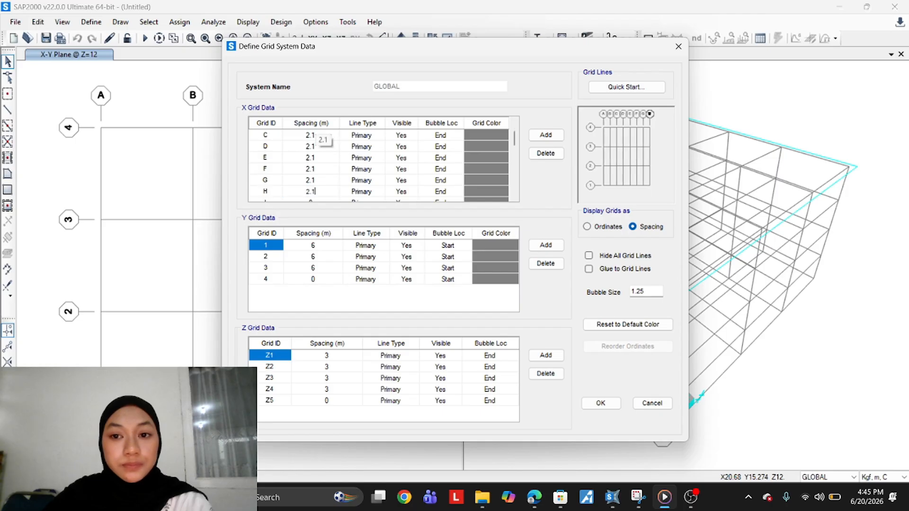
pyautogui.press('Return')
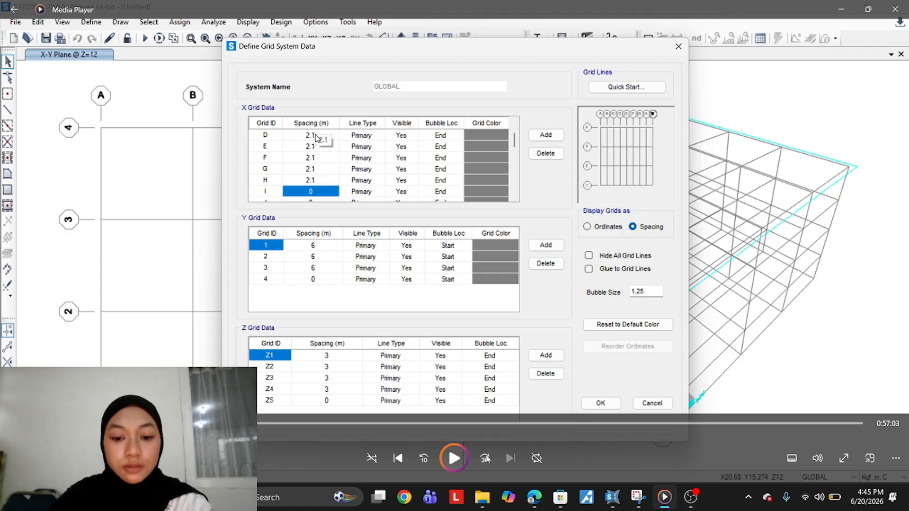
pyautogui.click(486, 460)
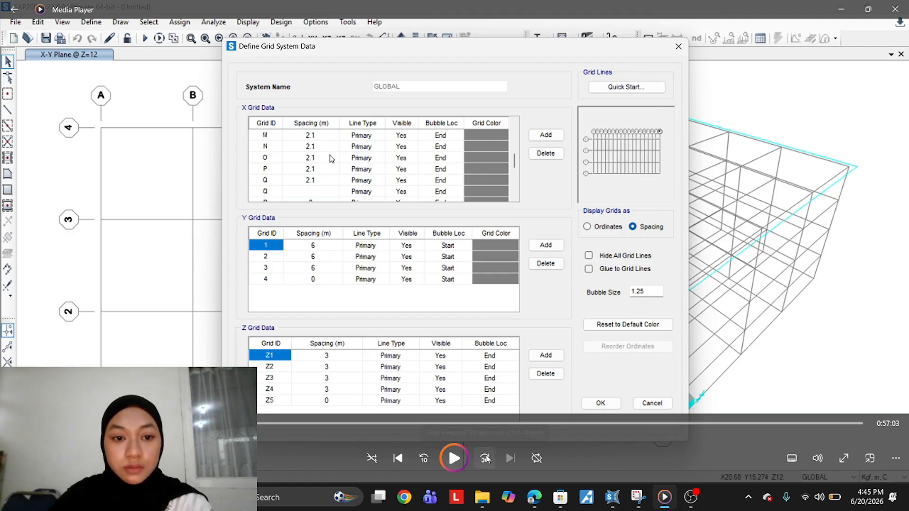
pyautogui.click(486, 459)
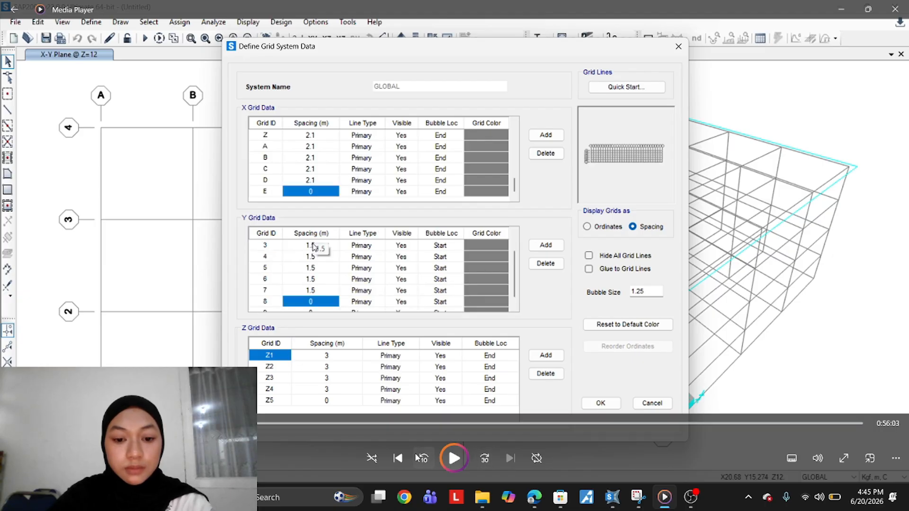
pyautogui.click(417, 457)
pyautogui.click(418, 457)
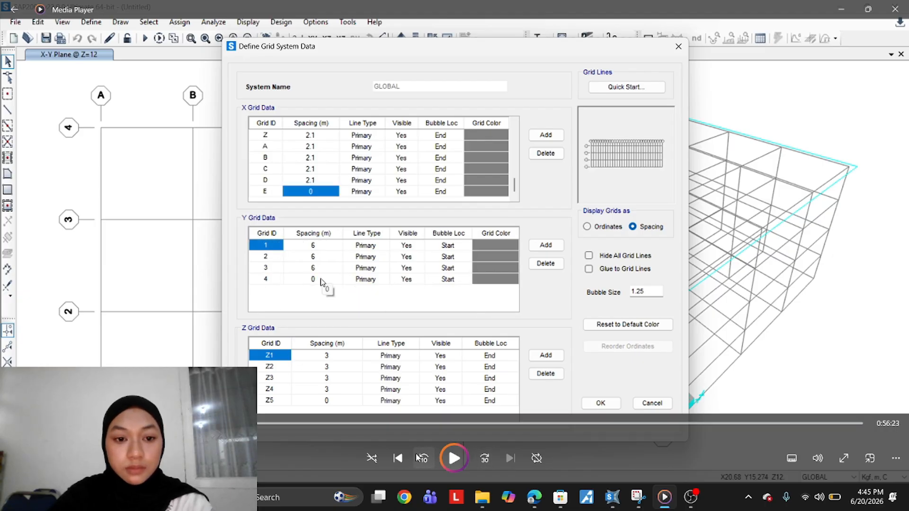
pyautogui.click(455, 459)
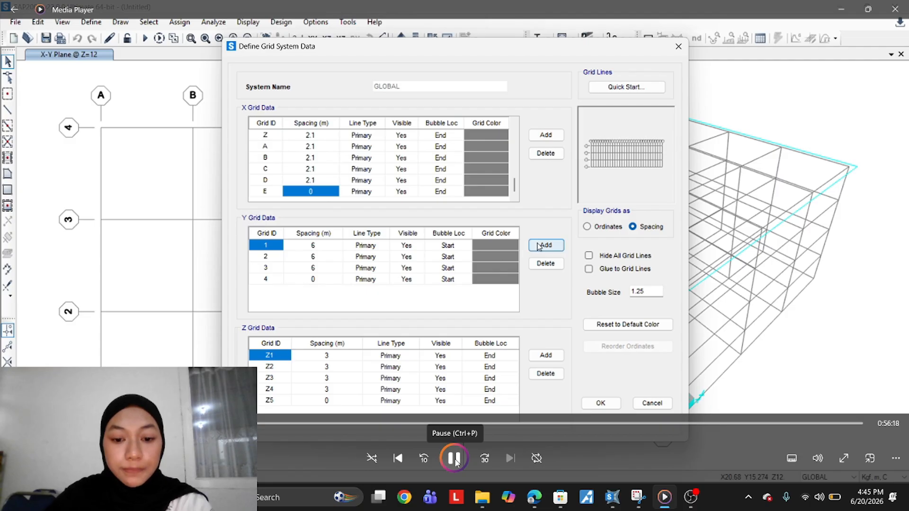
pyautogui.click(456, 458)
pyautogui.click(424, 458)
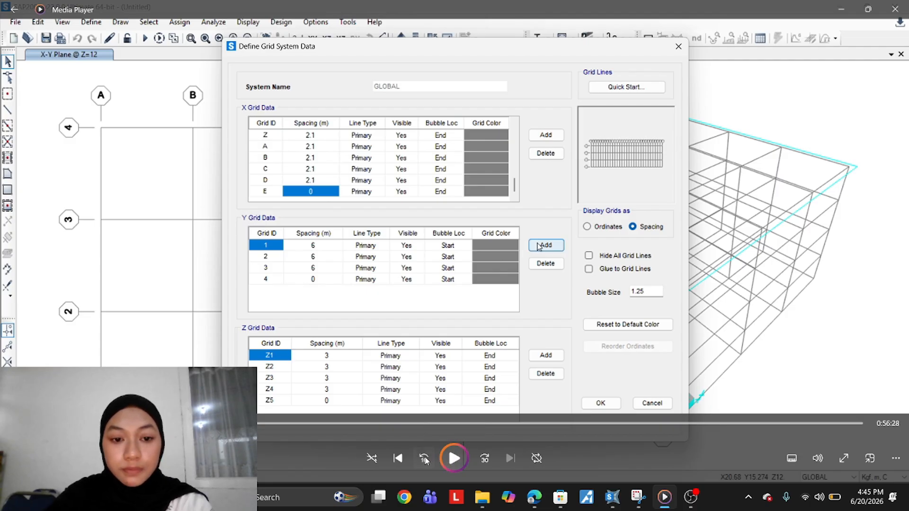
pyautogui.click(468, 390)
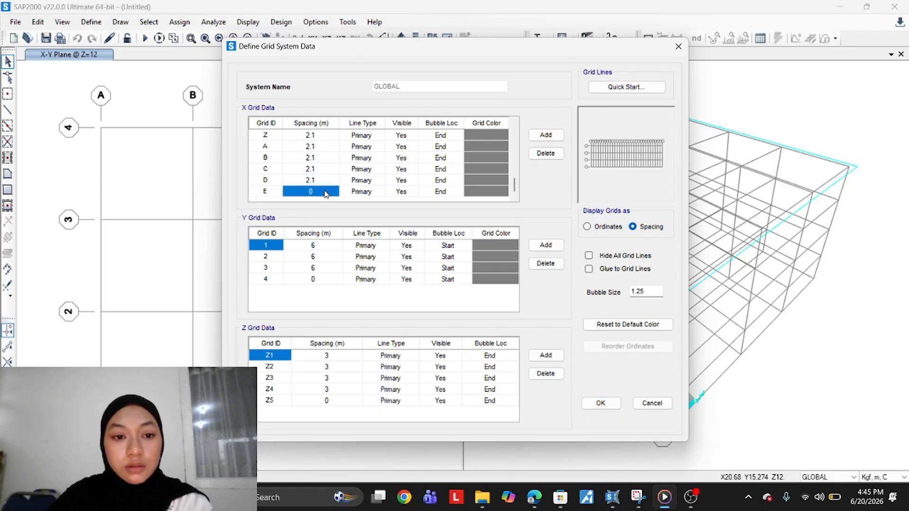
pyautogui.click(469, 393)
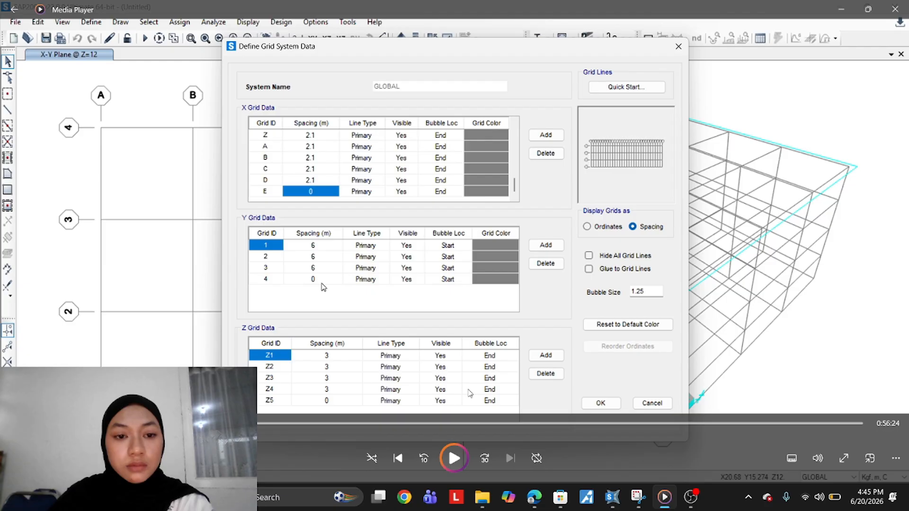
pyautogui.click(468, 393)
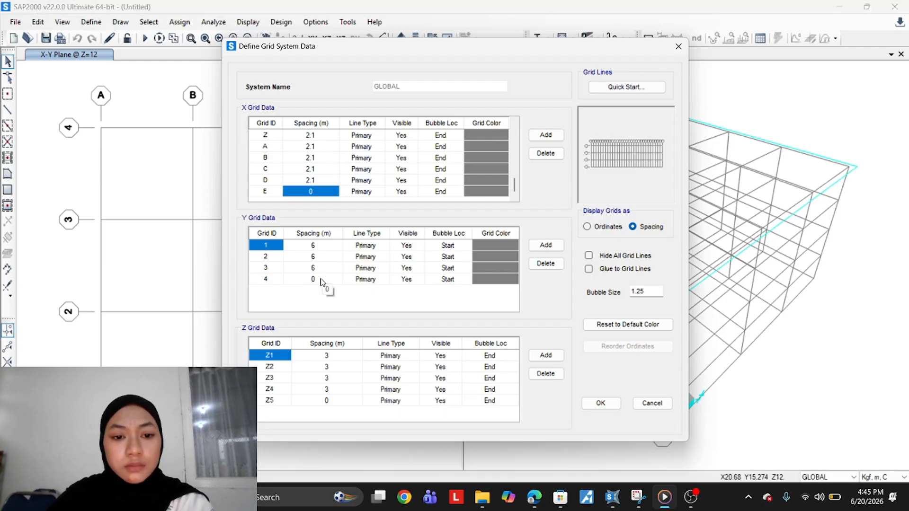
pyautogui.moveTo(480, 320)
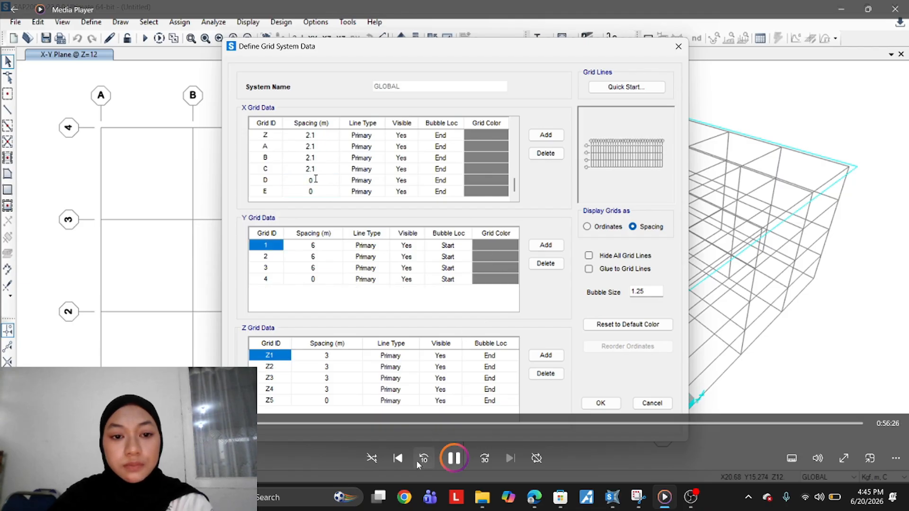
pyautogui.click(452, 459)
pyautogui.click(453, 459)
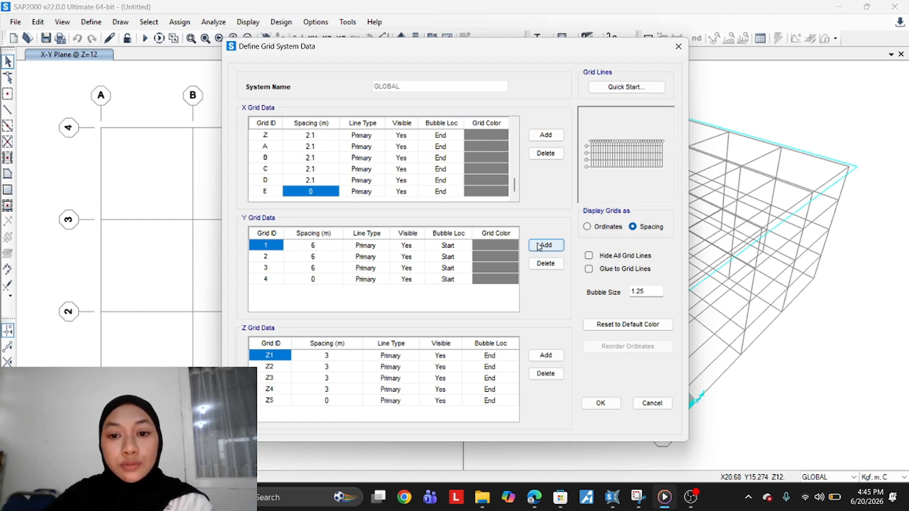
# Add three new grid lines to the Y grid data
pyautogui.click(545, 245)
pyautogui.click(545, 245)
pyautogui.click(545, 245)
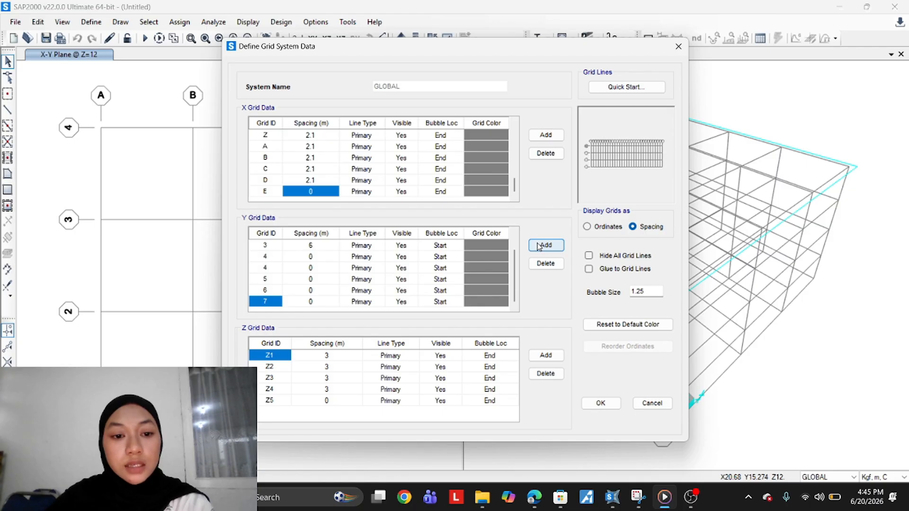
pyautogui.scroll(1, 350, 281)
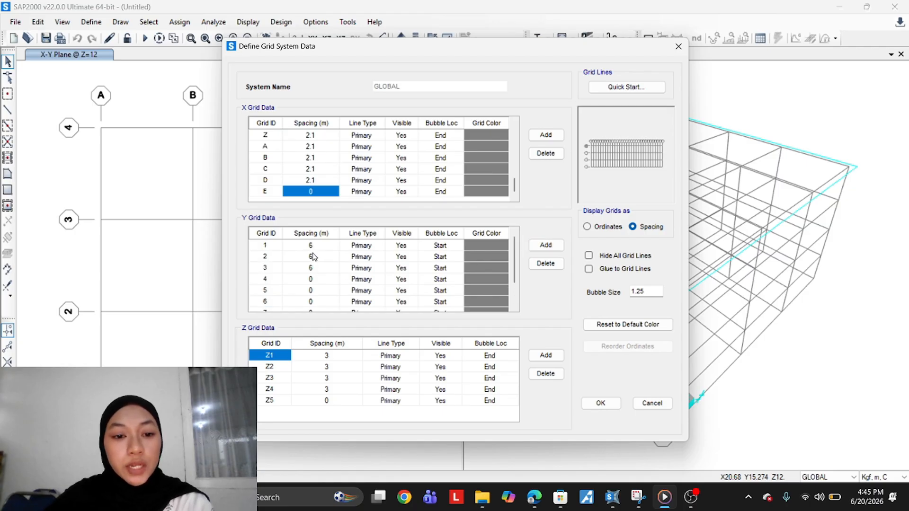
# Set the Y grid spacings to 0.7 m for line 1 and 1.5 m for lines 2 through 7
pyautogui.click(311, 245)
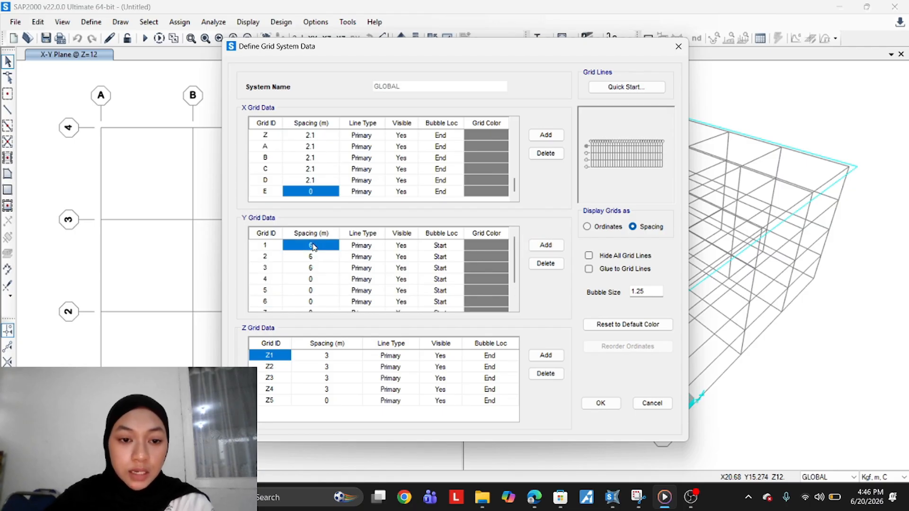
pyautogui.write('0.7')
pyautogui.press('Return')
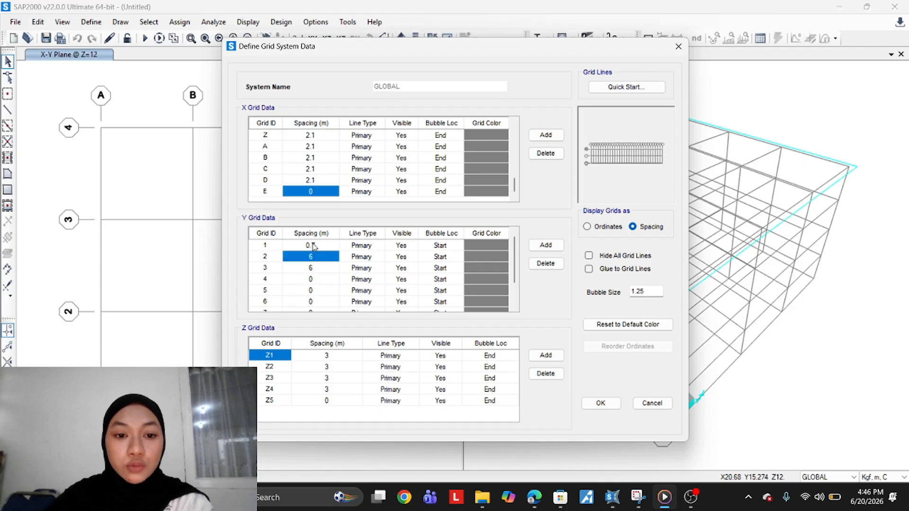
pyautogui.write('1.5')
pyautogui.press('Return')
pyautogui.write('1')
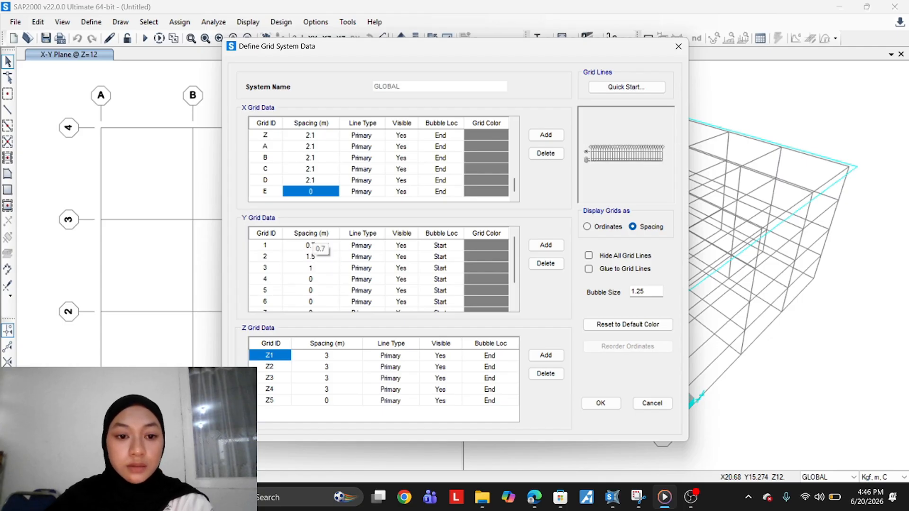
pyautogui.write('.5')
pyautogui.press('Return')
pyautogui.write('1.5')
pyautogui.press('Return')
pyautogui.write('1.5')
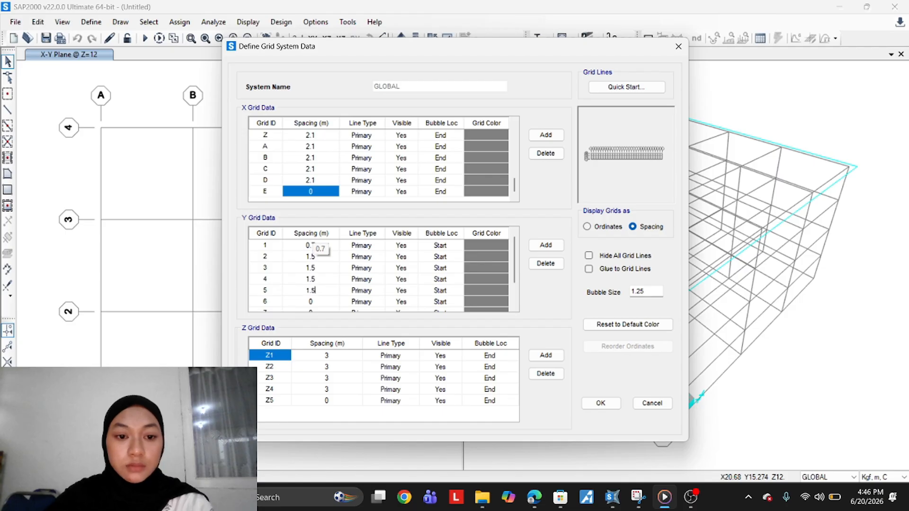
pyautogui.press('Return')
pyautogui.write('1.5')
pyautogui.press('Return')
pyautogui.write('1.5')
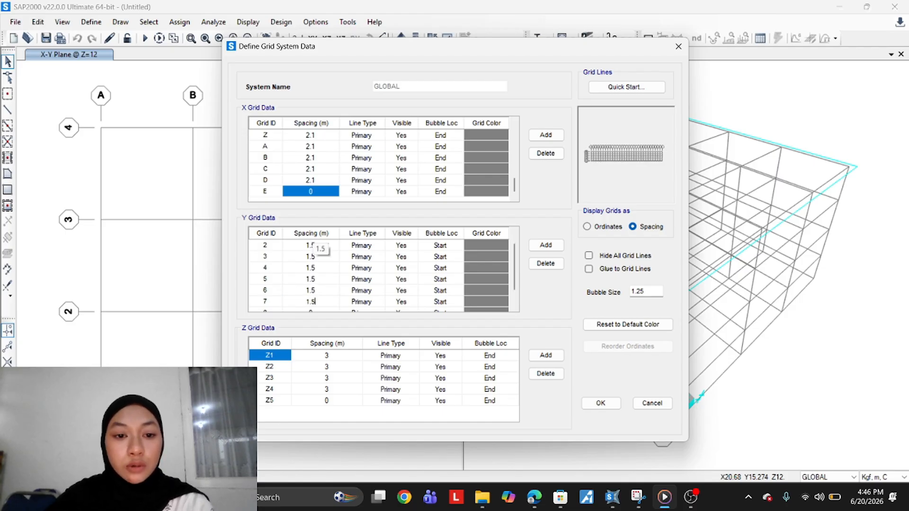
pyautogui.press('Return')
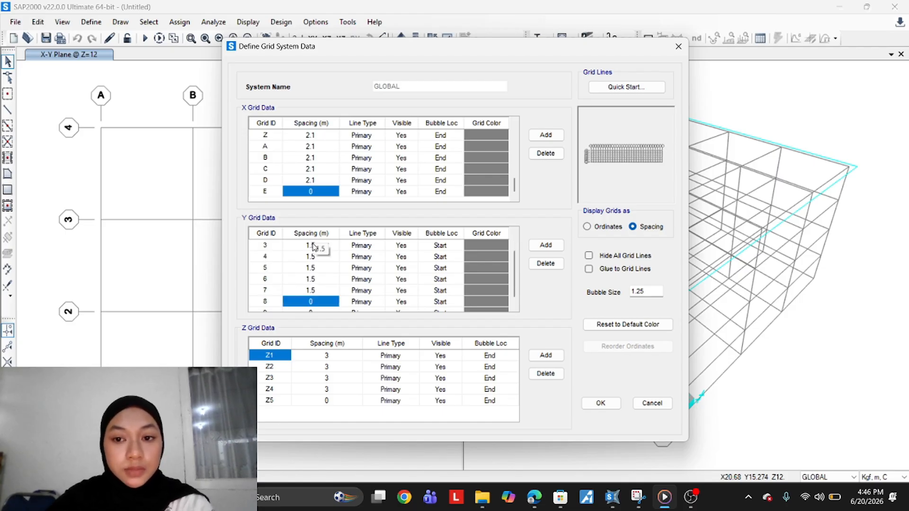
# Delete the surplus Y grid line and set the spacing of Y grid line 7 to 0.7 m
pyautogui.write('0.')
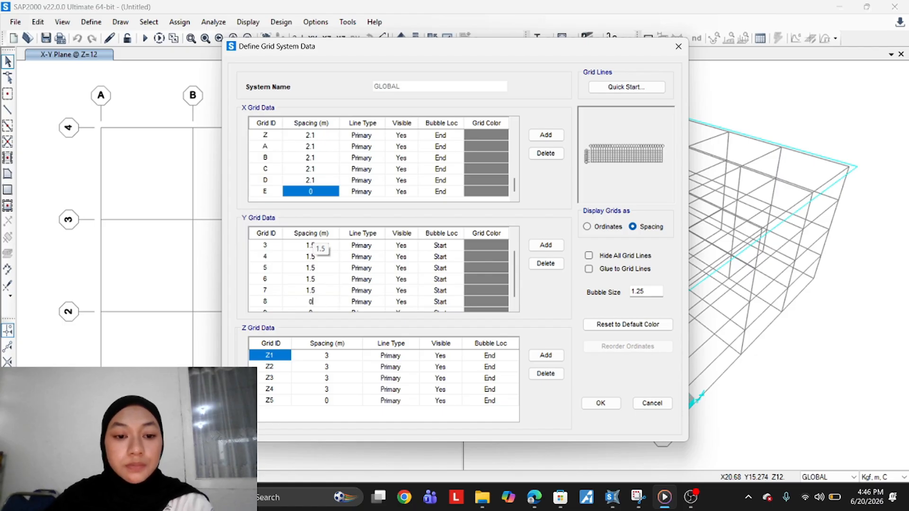
pyautogui.press('Return')
pyautogui.click(320, 286)
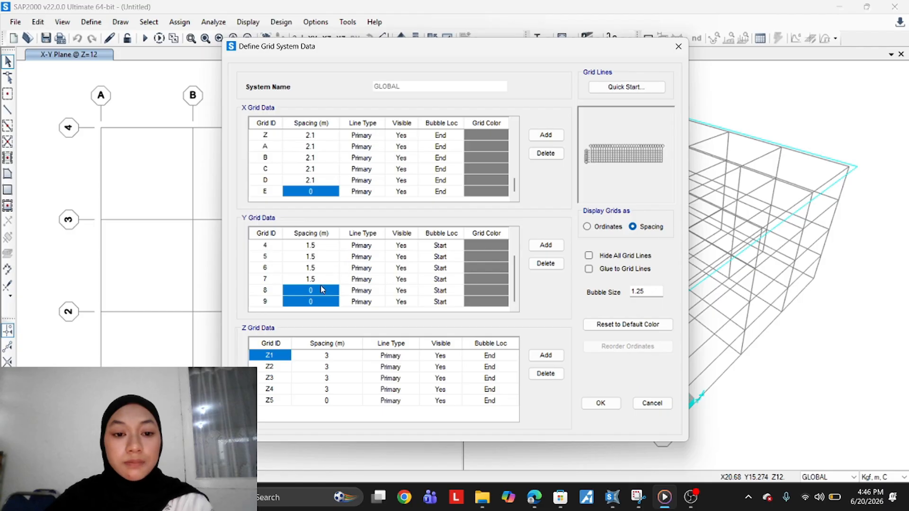
pyautogui.click(318, 271)
pyautogui.click(312, 276)
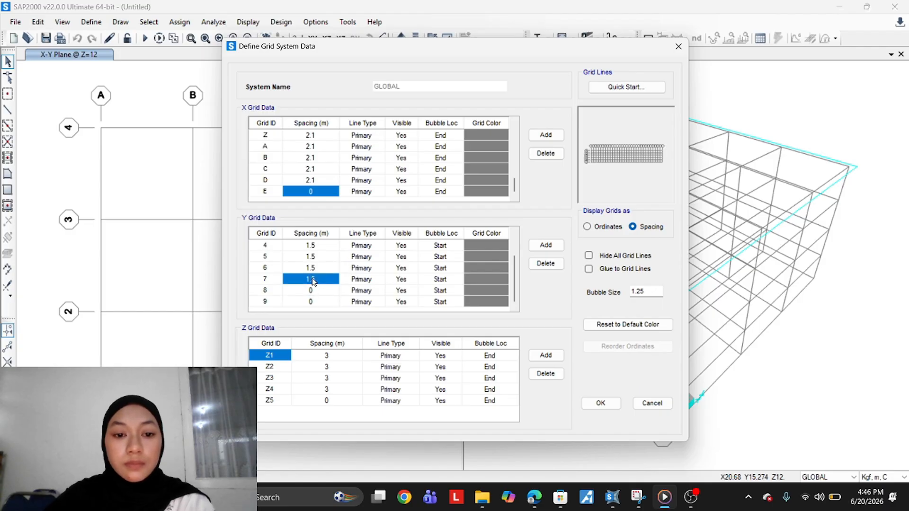
pyautogui.write('0.7')
pyautogui.press('Return')
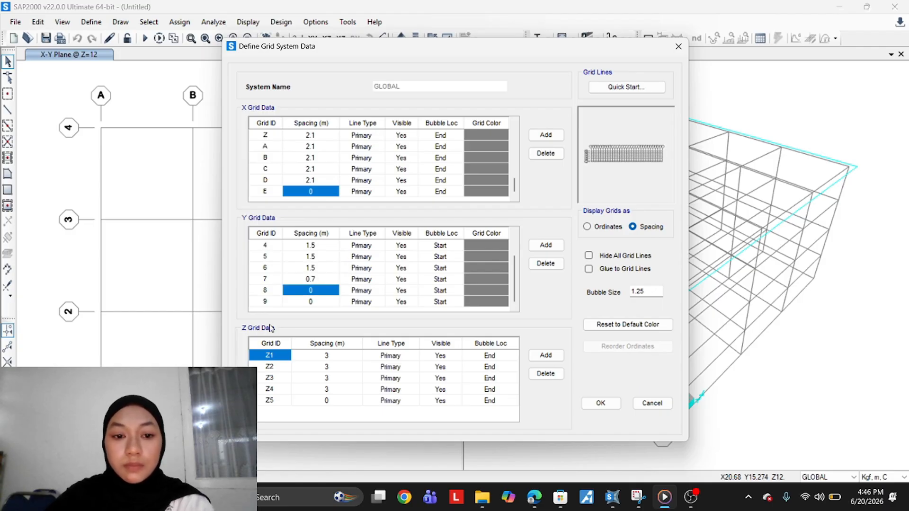
pyautogui.click(297, 301)
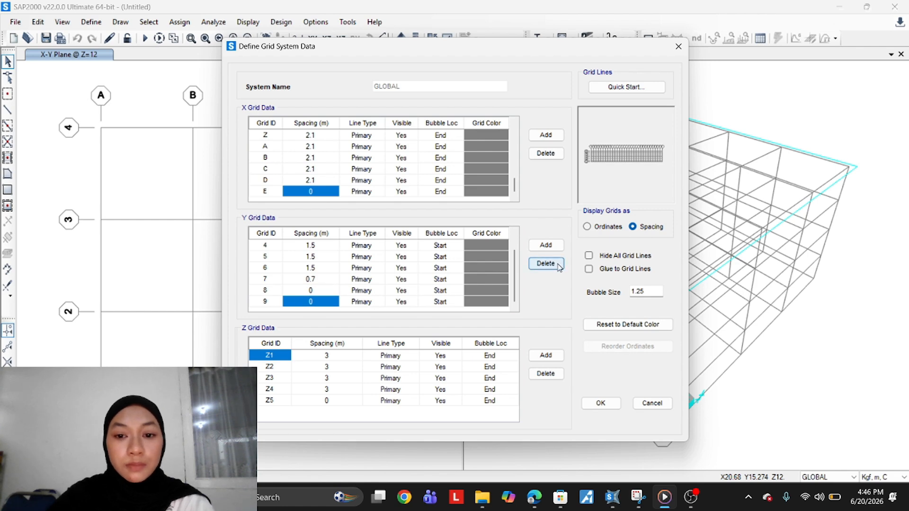
pyautogui.click(558, 263)
pyautogui.click(310, 290)
pyautogui.write('0')
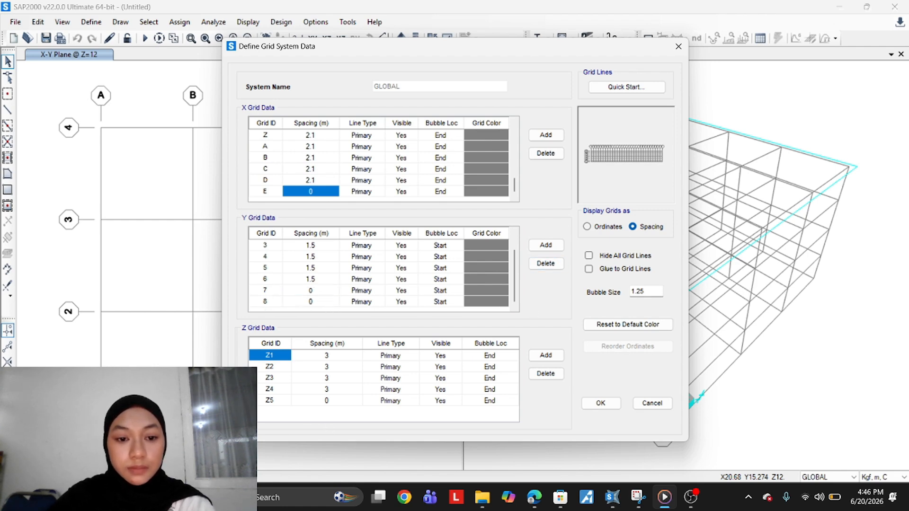
pyautogui.write('.7')
pyautogui.press('Return')
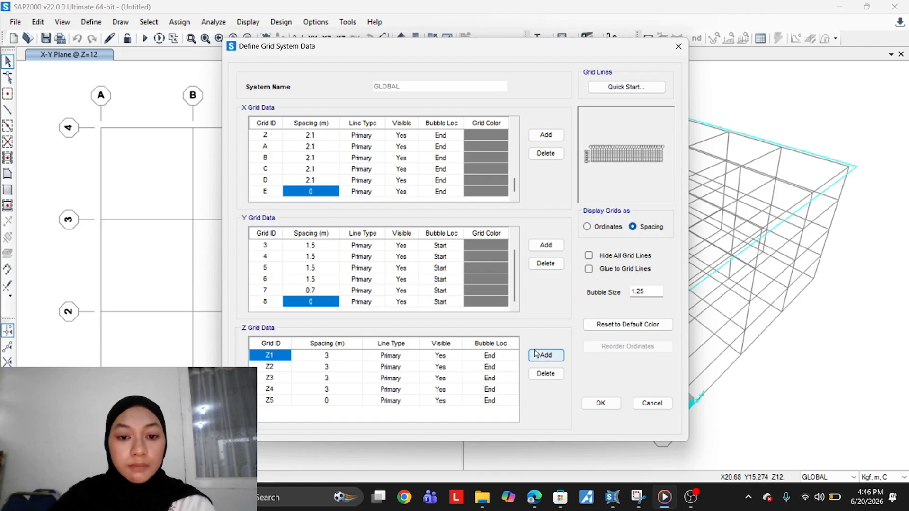
# Reduce the Z grid to two lines, set the Z1 spacing to 5.2 m, and apply the grid system
pyautogui.click(331, 379)
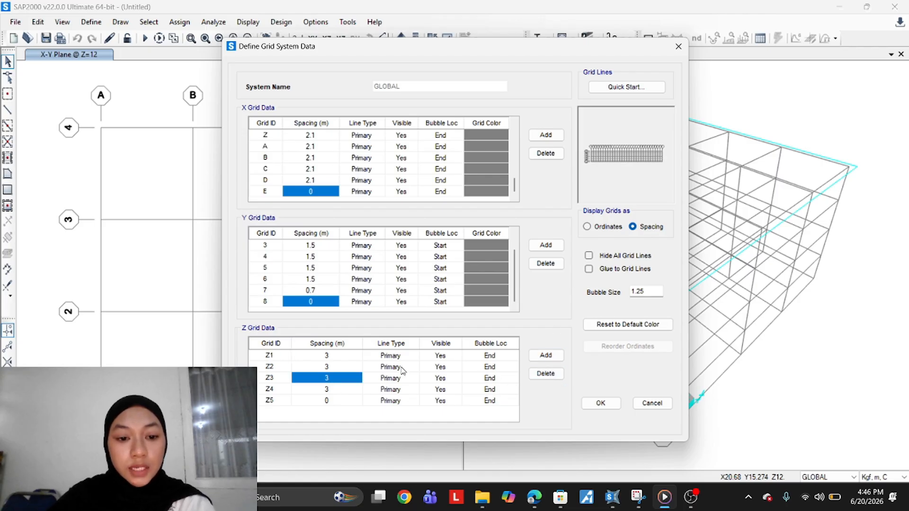
pyautogui.click(546, 374)
pyautogui.click(545, 374)
pyautogui.click(546, 373)
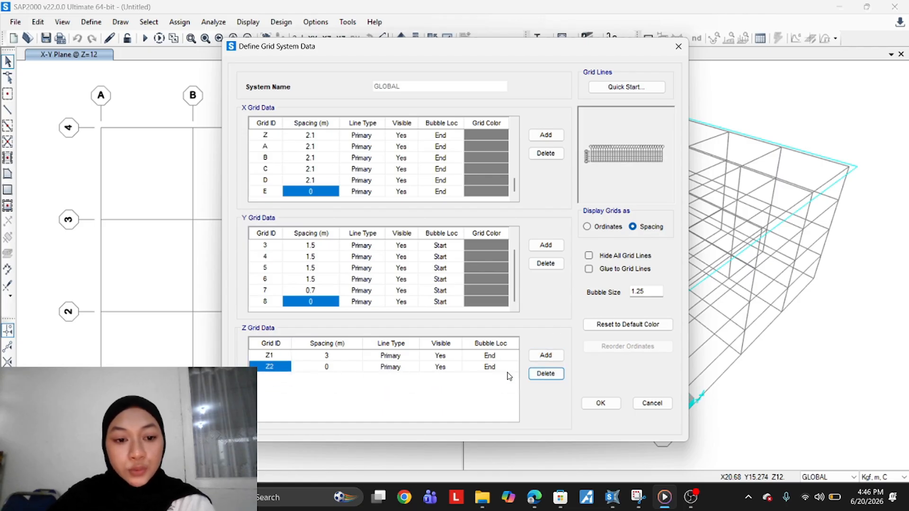
pyautogui.click(330, 357)
pyautogui.write('5.2')
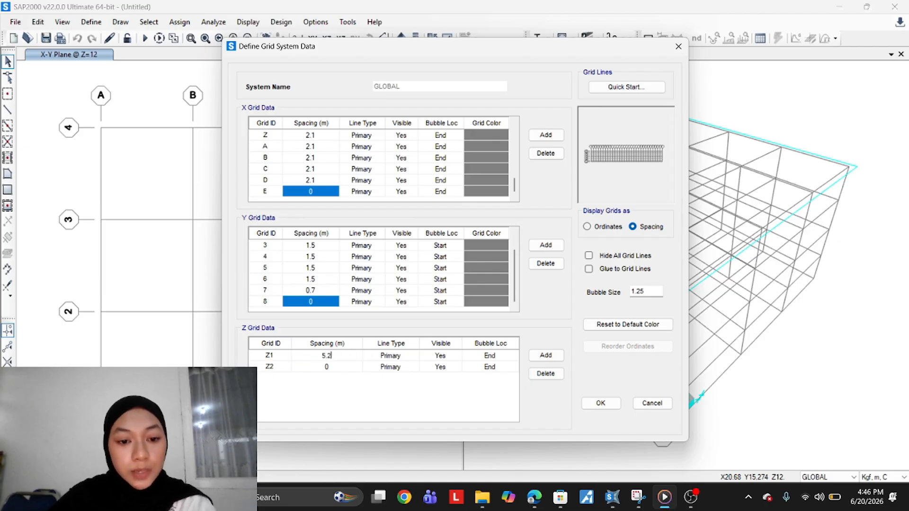
pyautogui.press('Return')
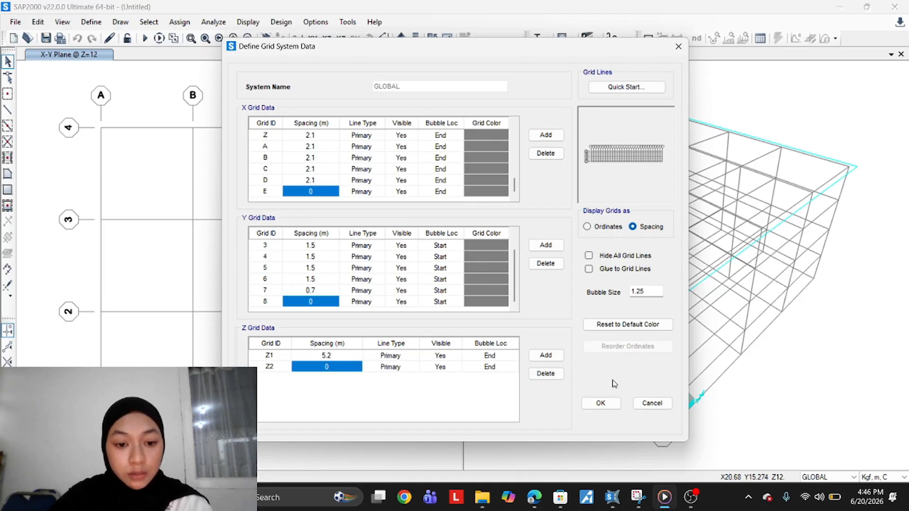
pyautogui.click(601, 403)
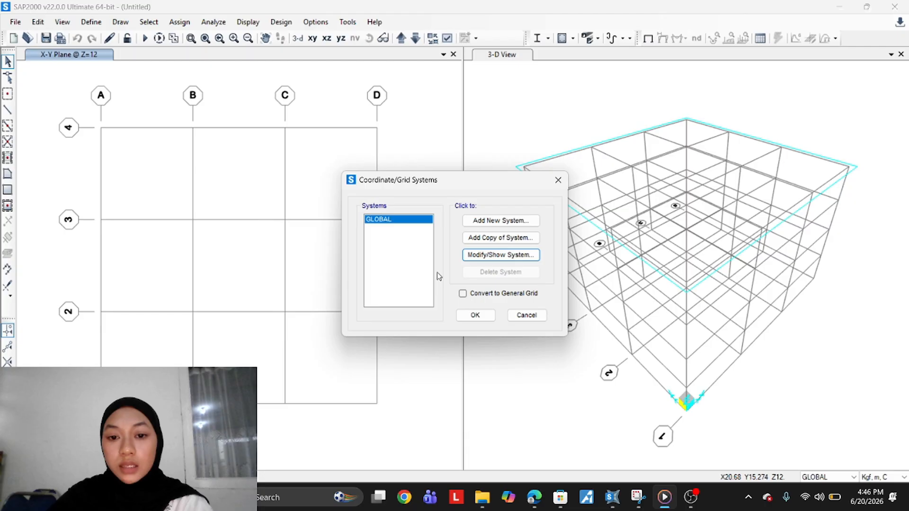
pyautogui.click(479, 317)
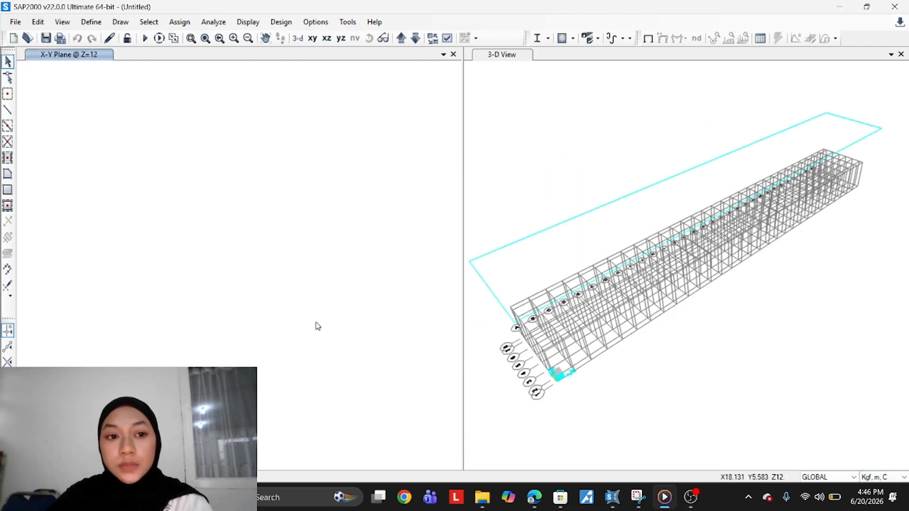
# Switch to the XZ view and add a new steel material with the region set to User
pyautogui.click(326, 38)
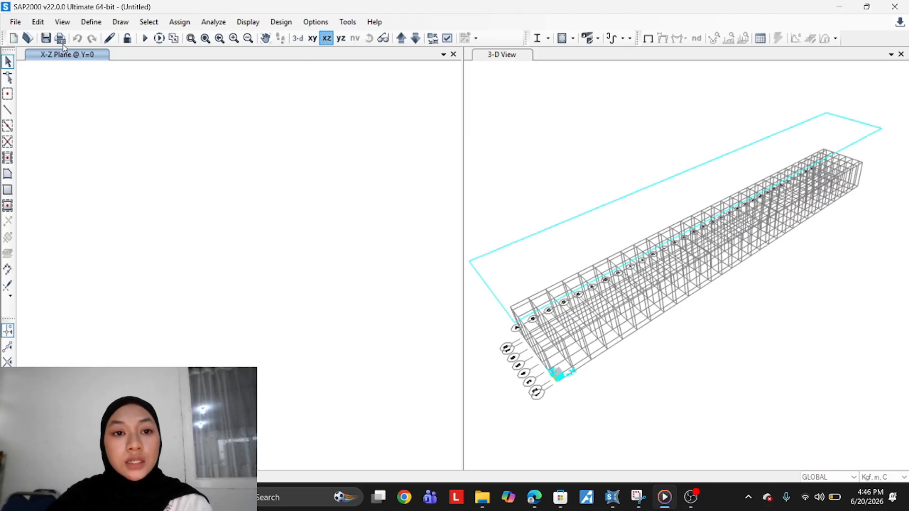
pyautogui.click(91, 23)
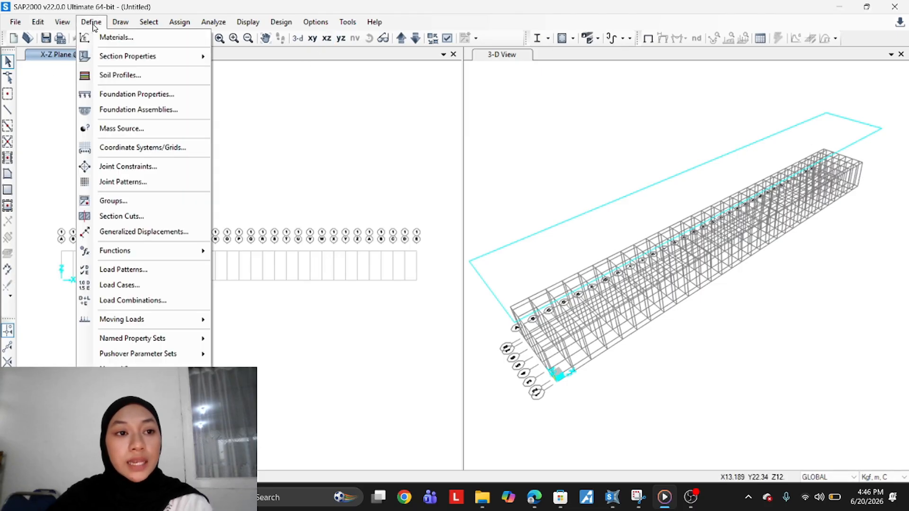
pyautogui.click(129, 38)
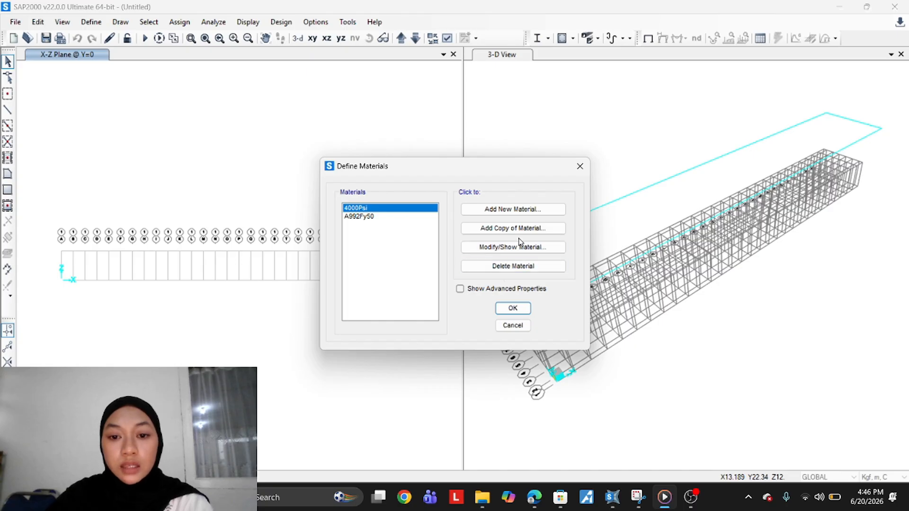
pyautogui.click(527, 214)
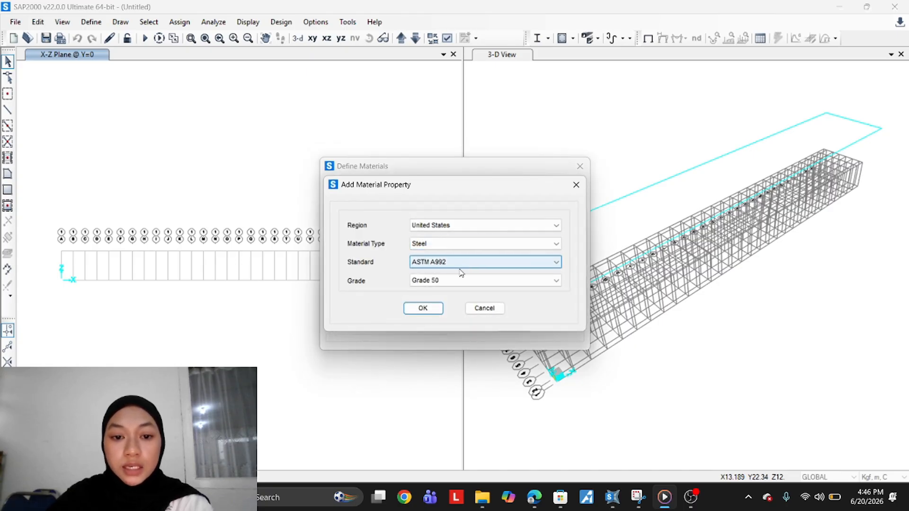
pyautogui.click(472, 244)
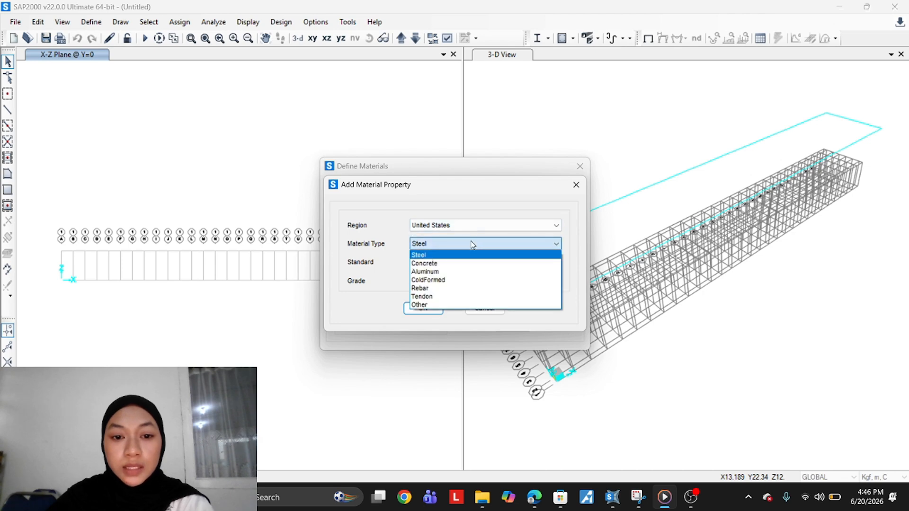
pyautogui.click(405, 324)
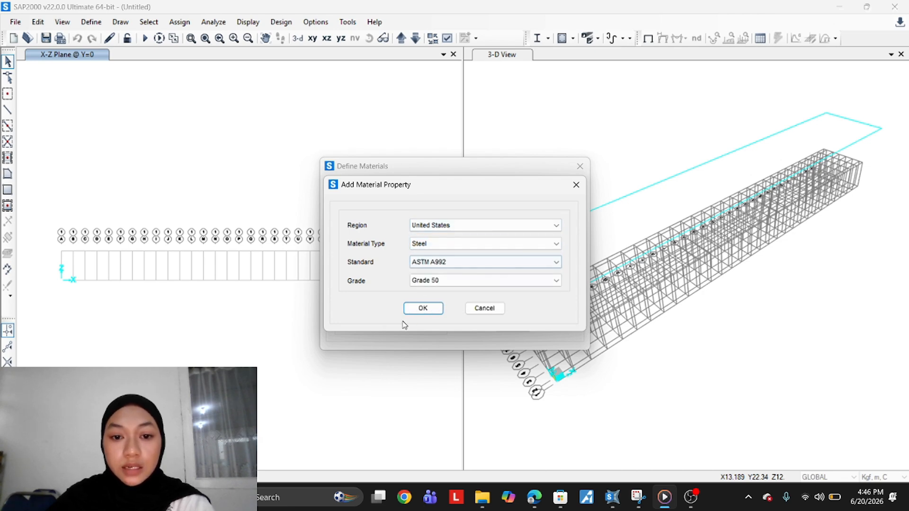
pyautogui.click(458, 261)
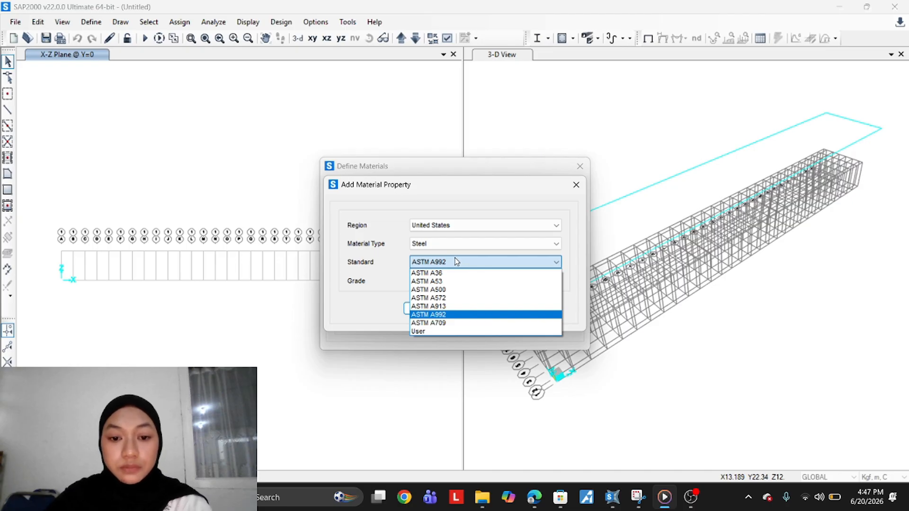
pyautogui.click(469, 226)
pyautogui.click(469, 225)
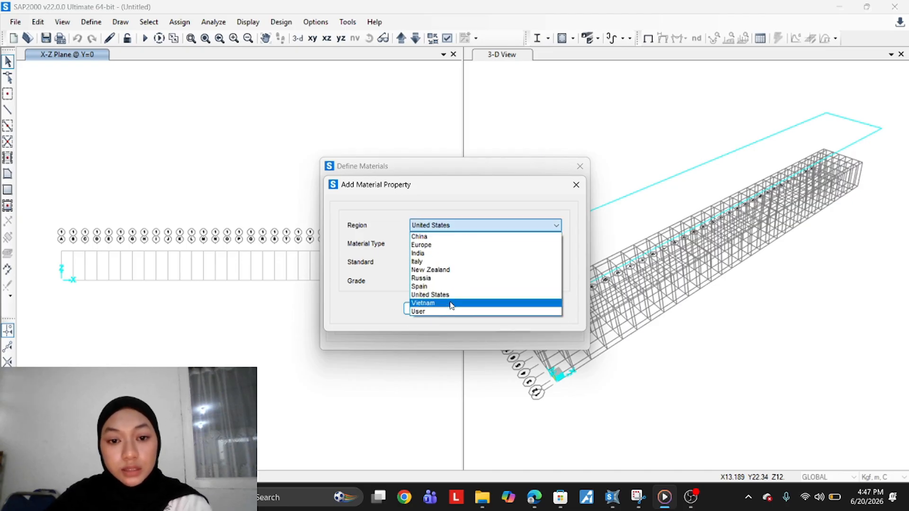
pyautogui.click(449, 312)
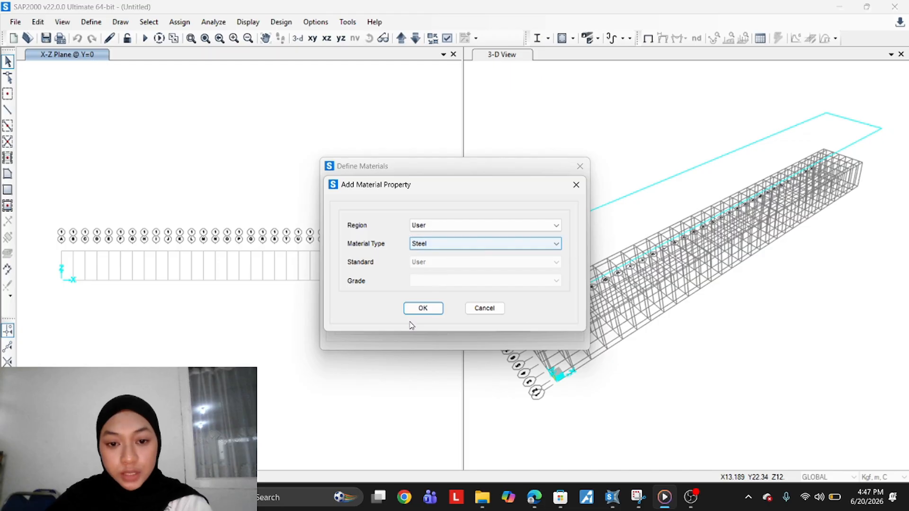
pyautogui.click(423, 308)
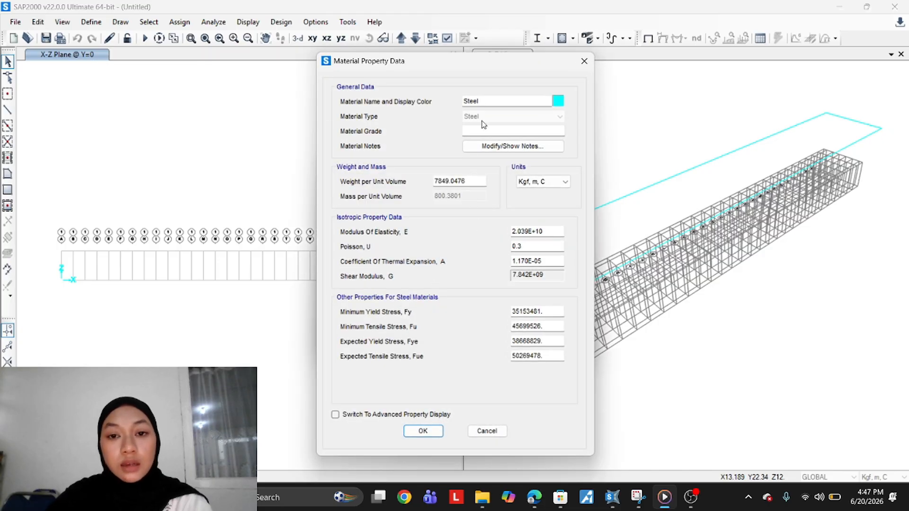
# Name the new steel material BJ 41 and set its material grade to GRADE 50
pyautogui.doubleClick(497, 101)
pyautogui.write('VJ 41')
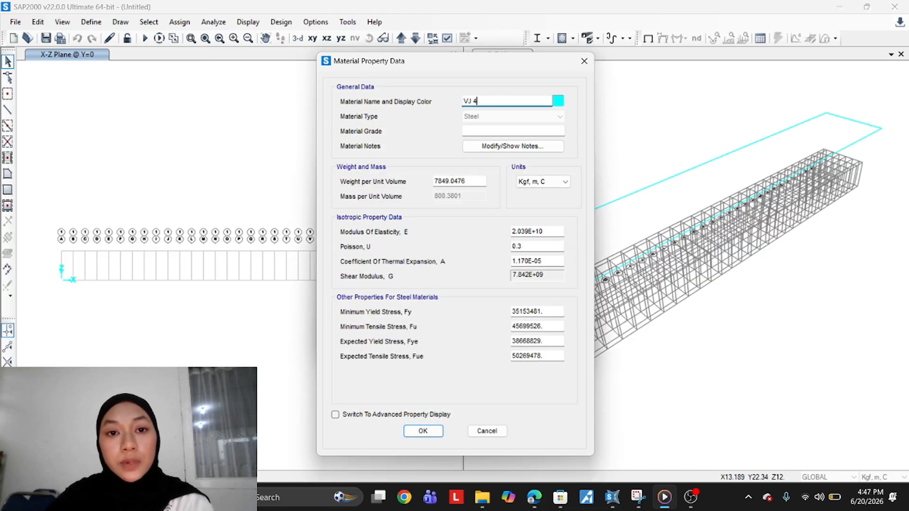
pyautogui.click(466, 101)
pyautogui.press('BackSpace')
pyautogui.write('B')
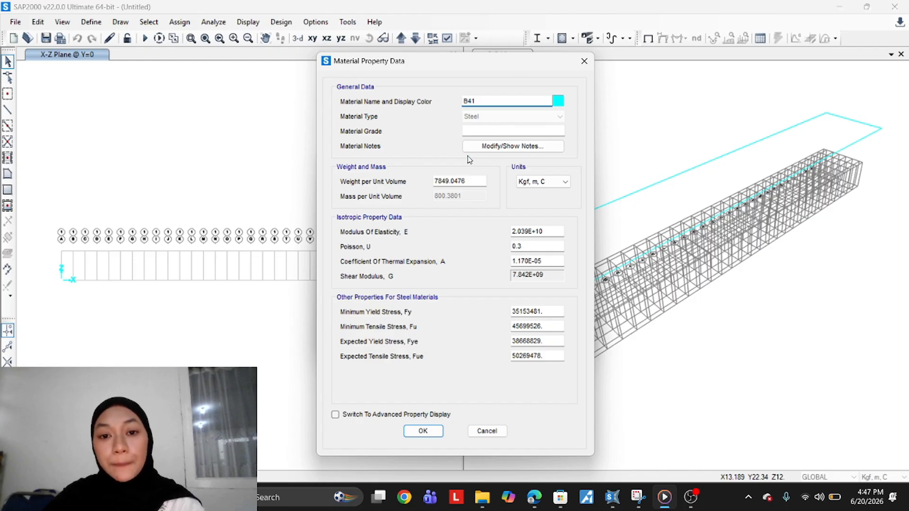
pyautogui.write('J')
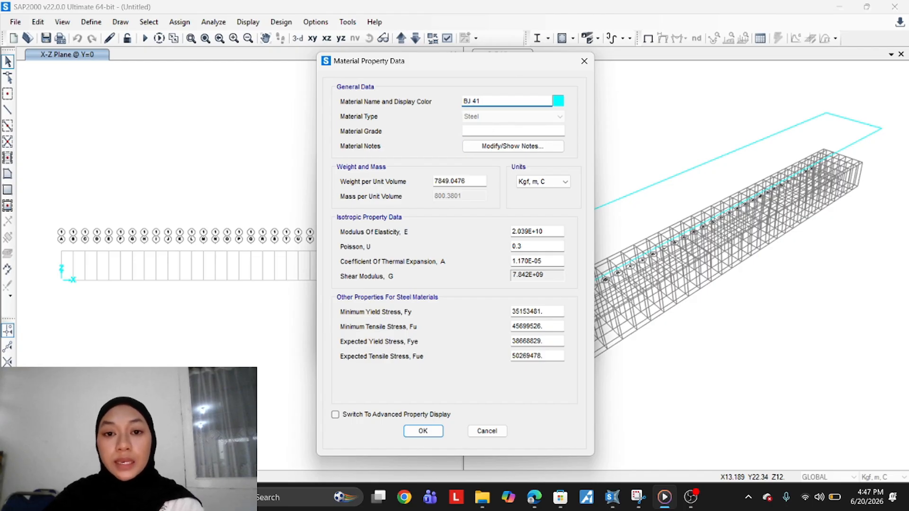
pyautogui.click(519, 130)
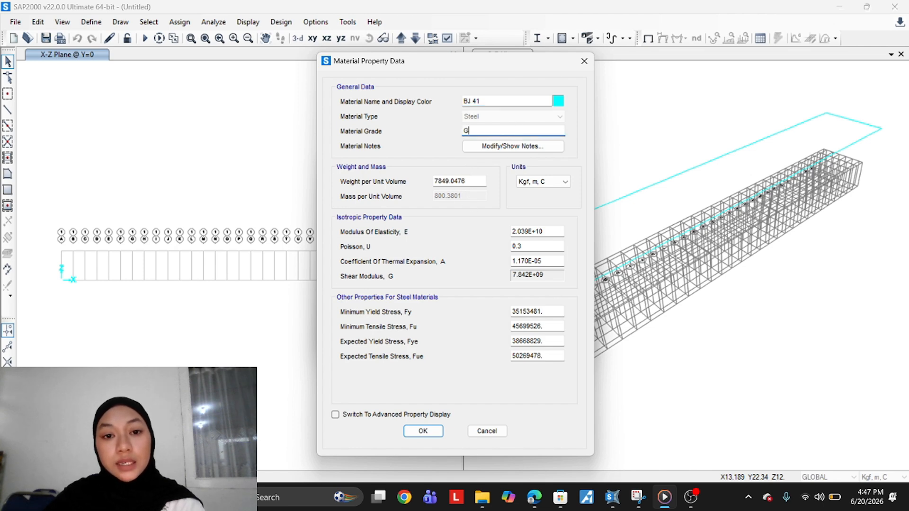
pyautogui.write('GRADE 50')
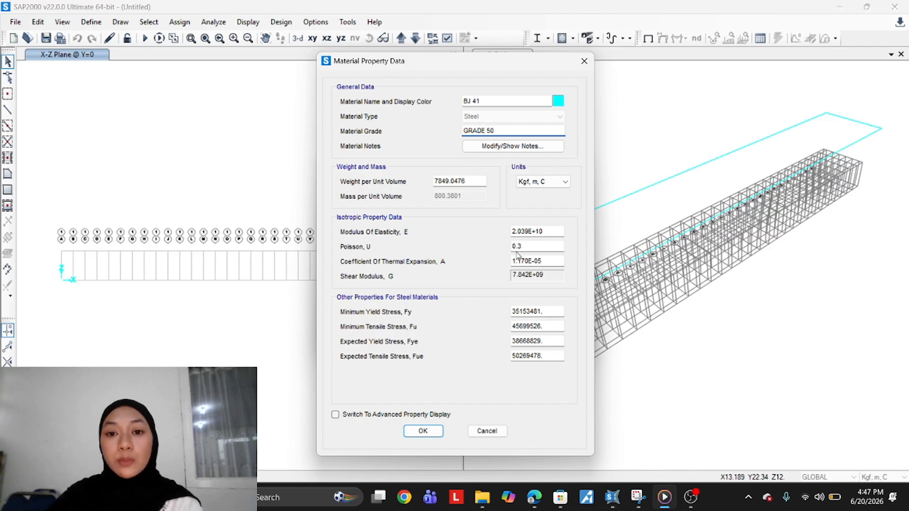
# Set the BJ 41 weight per unit volume to 7850, keeping units at Kgf, m, C
pyautogui.click(473, 181)
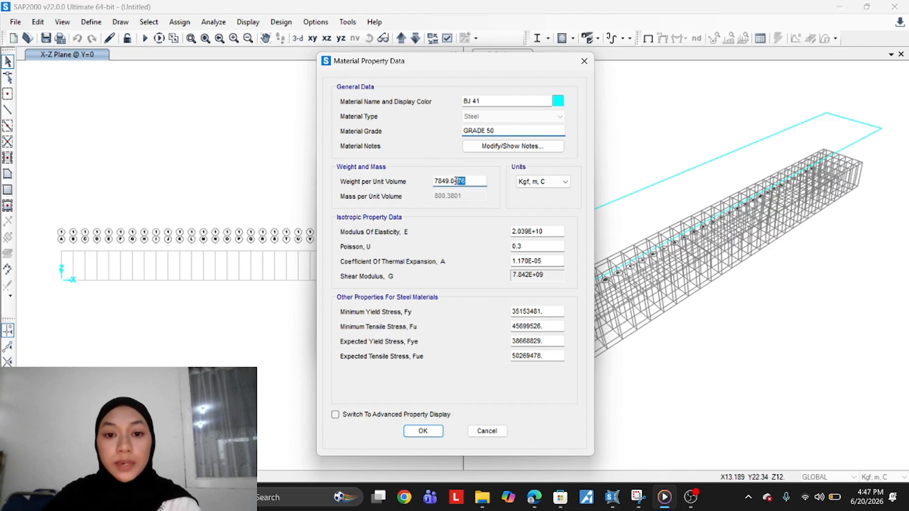
pyautogui.write('7')
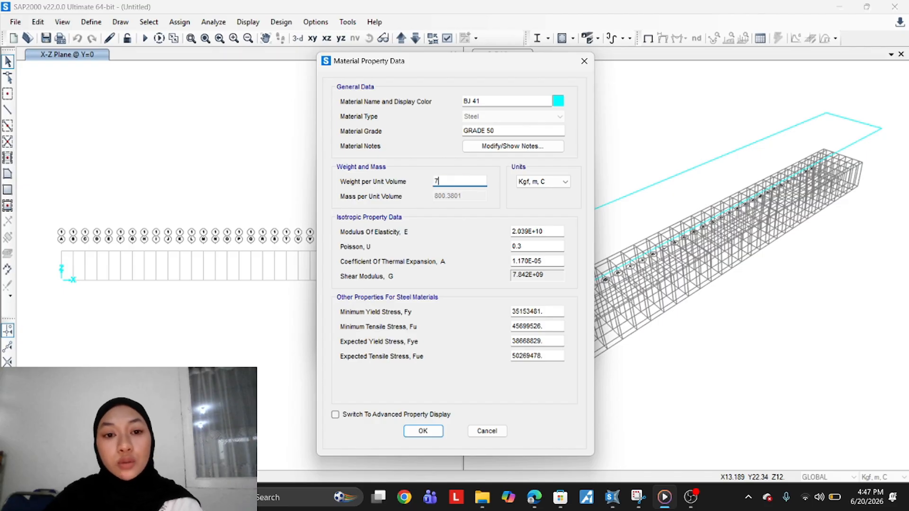
pyautogui.write('850')
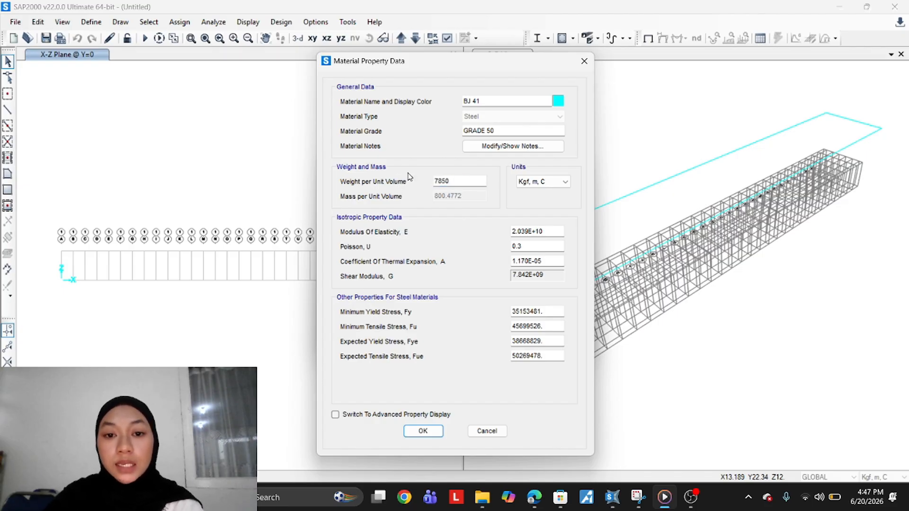
pyautogui.click(530, 182)
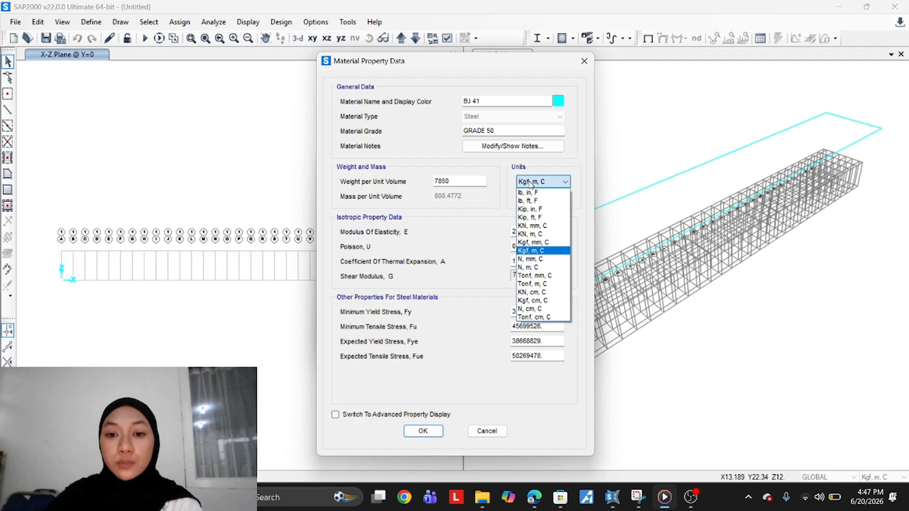
pyautogui.click(530, 182)
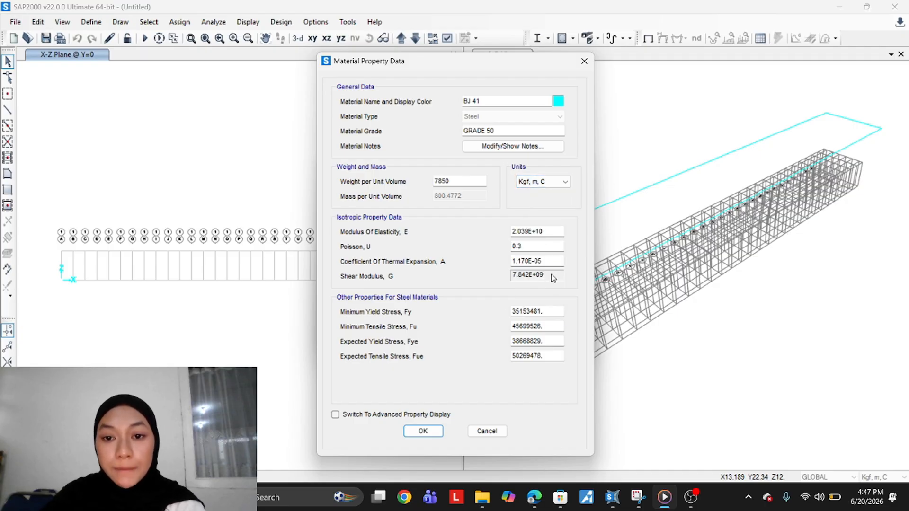
# Set the minimum yield stress Fy to 25492905 and the minimum tensile stress Fu to 41808364
pyautogui.doubleClick(550, 310)
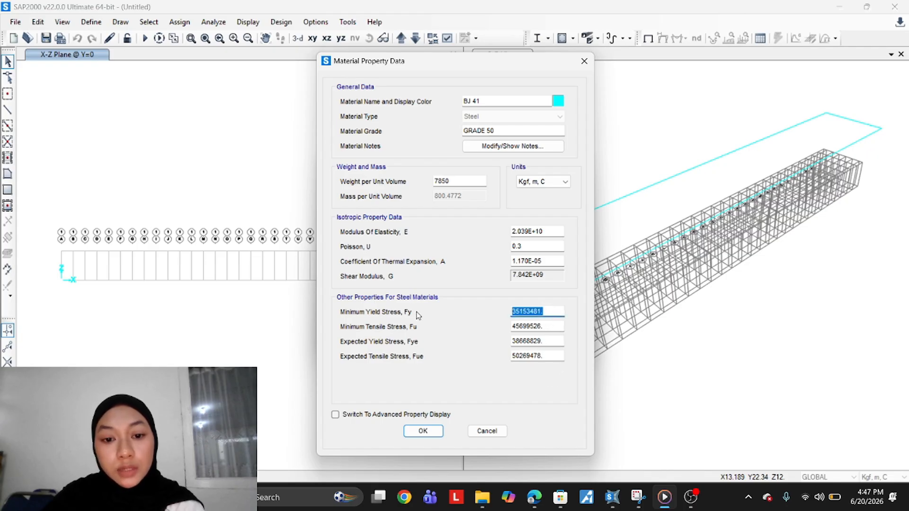
pyautogui.write('25')
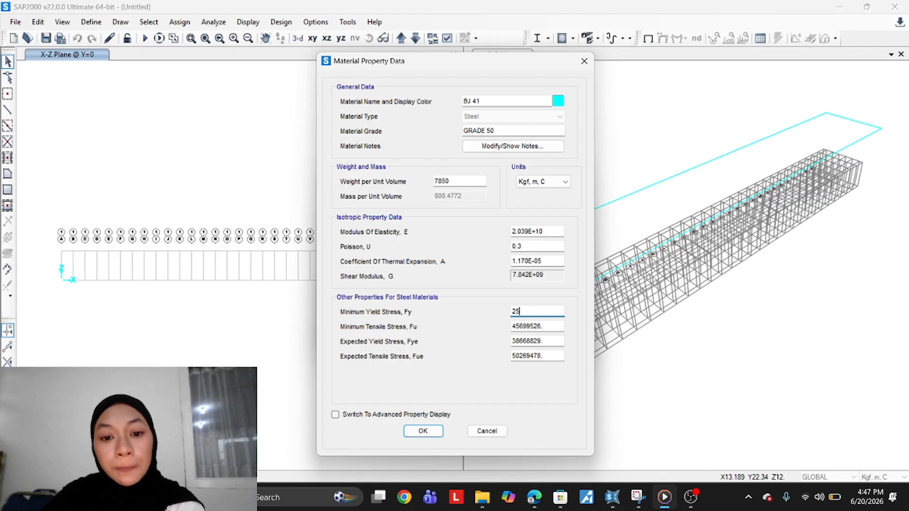
pyautogui.write('49')
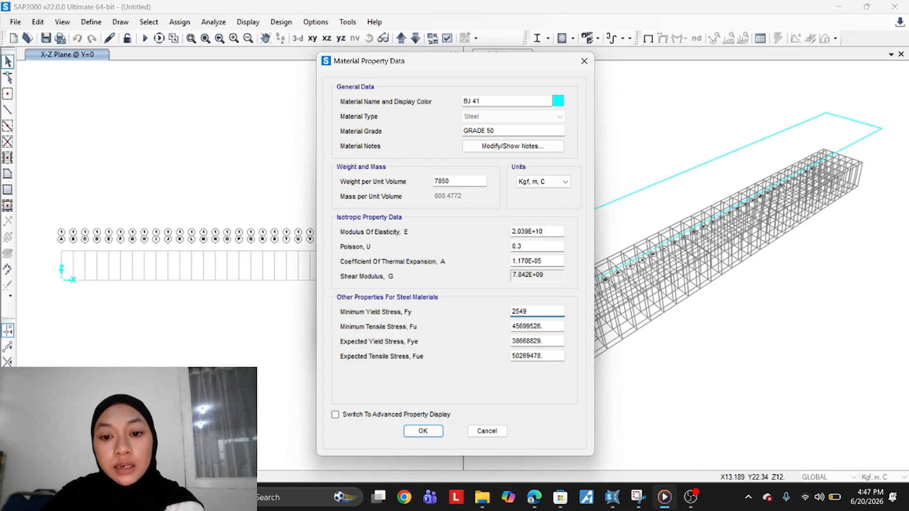
pyautogui.write('29')
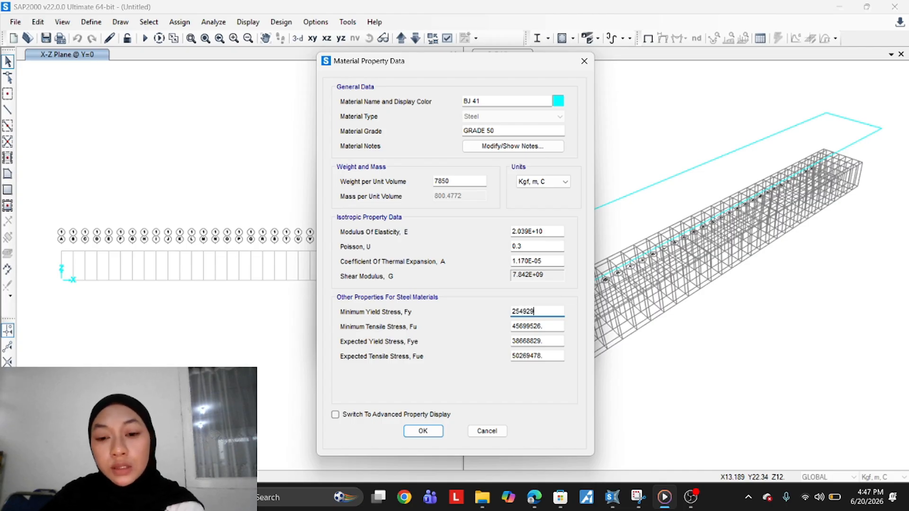
pyautogui.write('05')
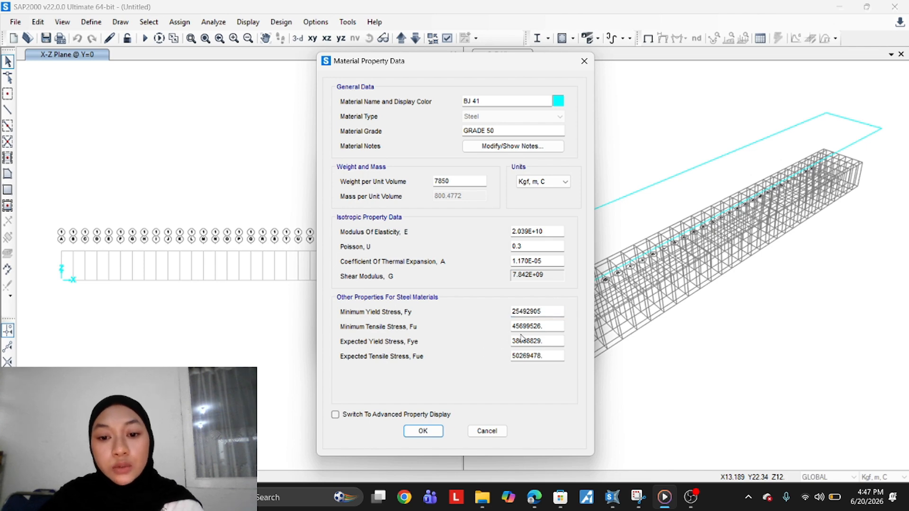
pyautogui.press('Tab')
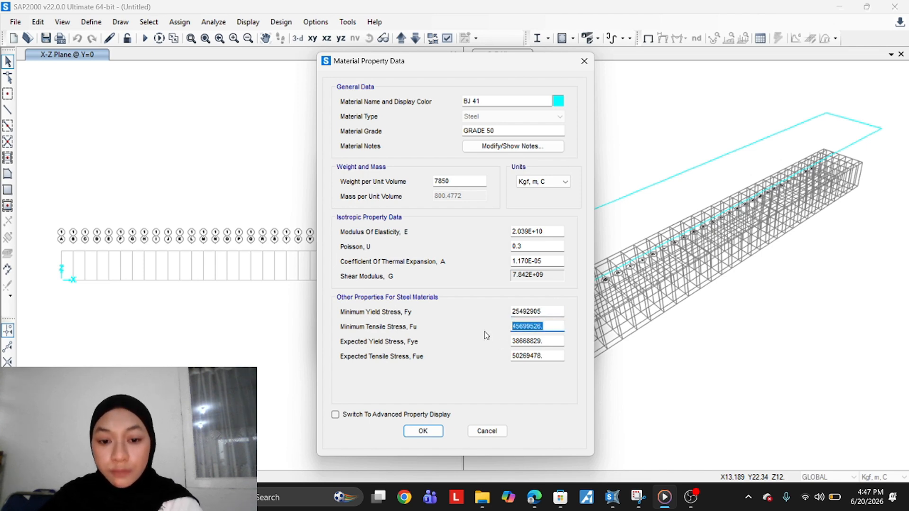
pyautogui.write('418083')
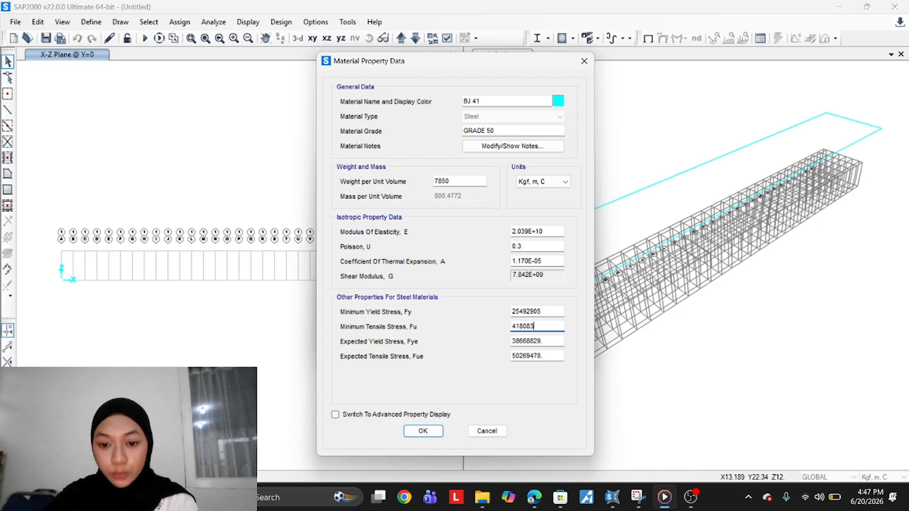
pyautogui.write('64')
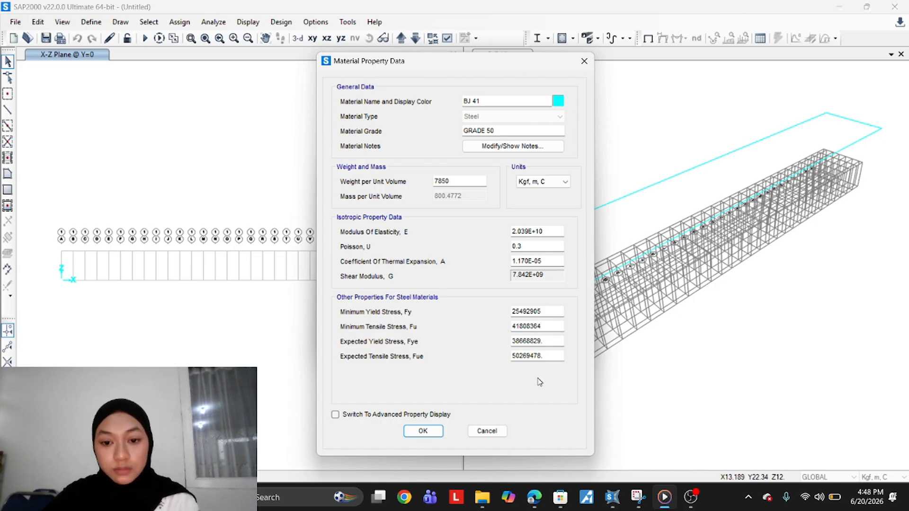
# Set the expected yield stress Fye to the Fy value times 1.1, entered as 25492905*1.1
pyautogui.click(550, 343)
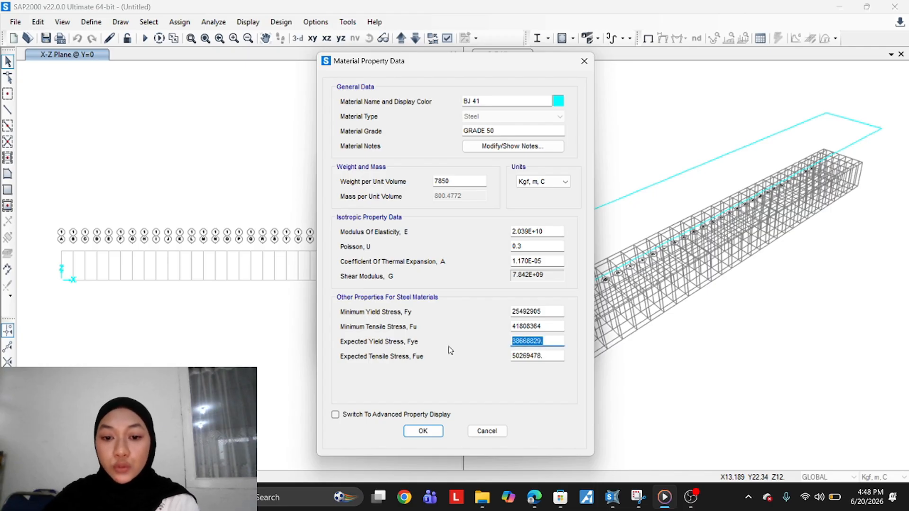
pyautogui.moveTo(540, 312); pyautogui.dragTo(489, 311)
pyautogui.hotkey('ctrl', 'c')
pyautogui.moveTo(539, 341); pyautogui.dragTo(501, 339)
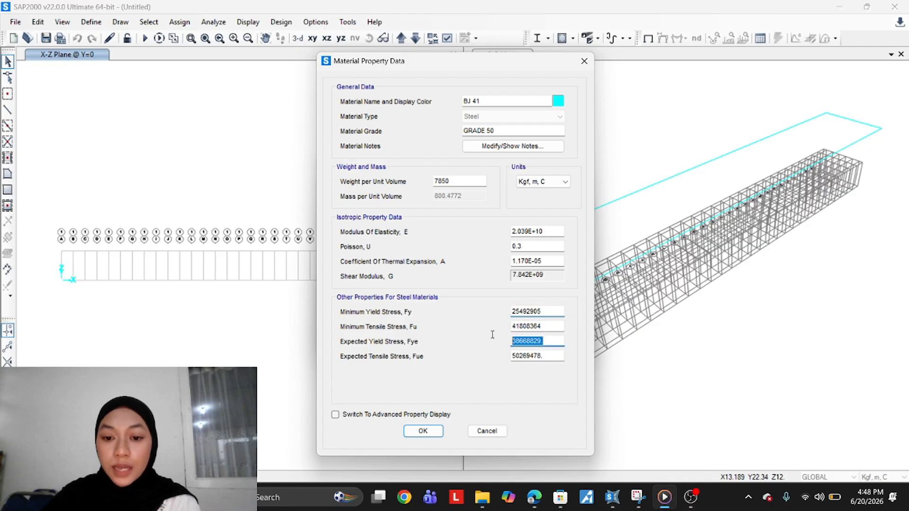
pyautogui.hotkey('ctrl', 'v')
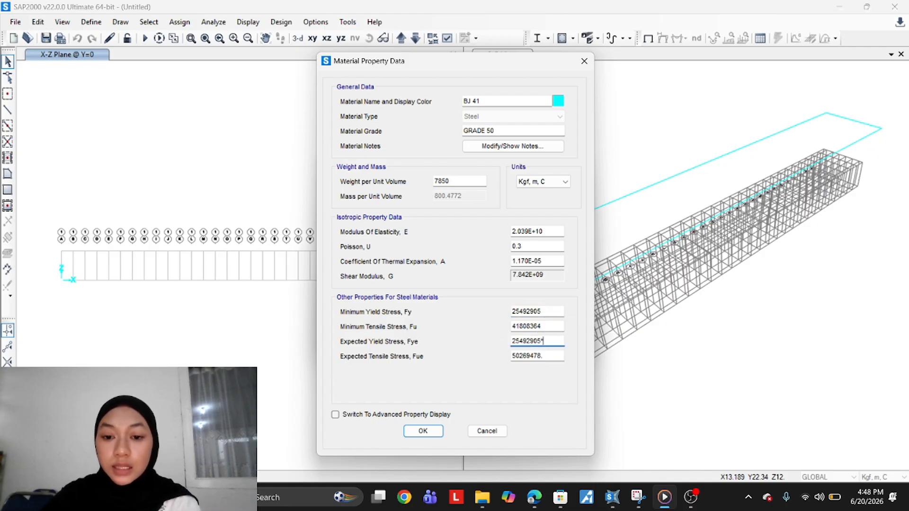
pyautogui.write('*1.1')
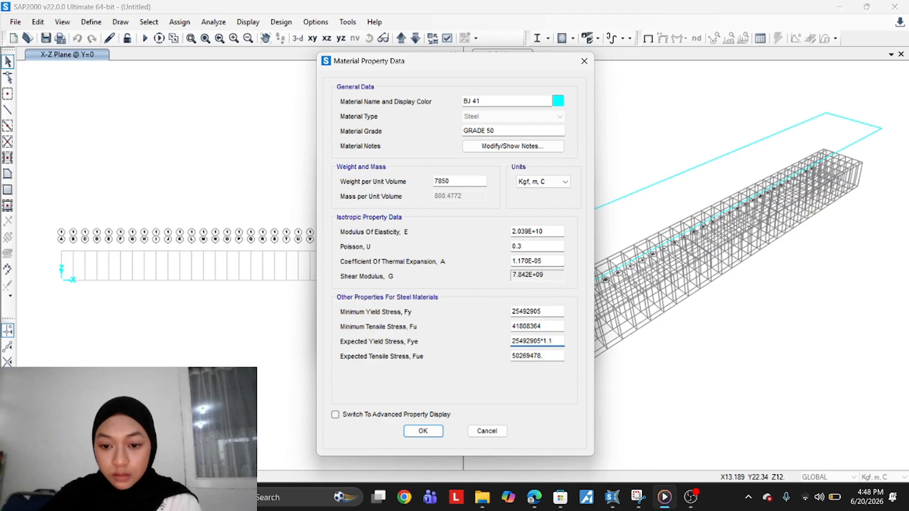
pyautogui.press('Return')
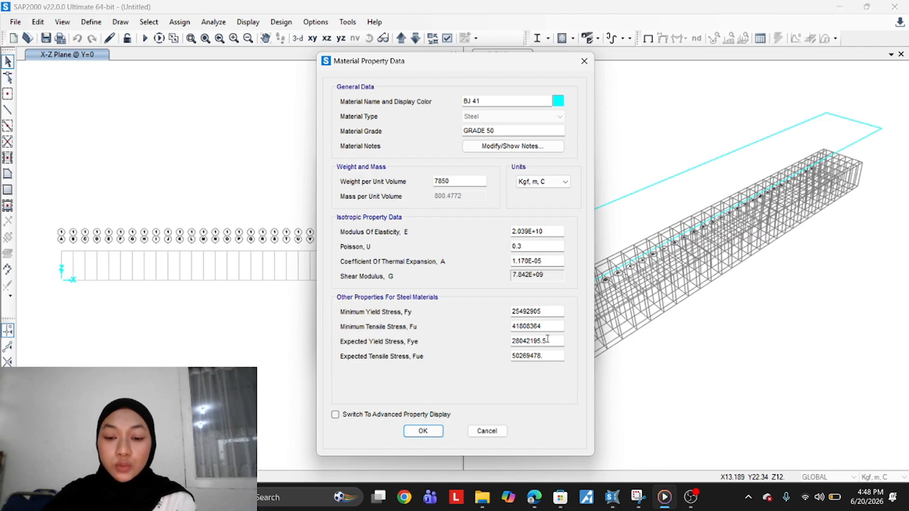
# Set the expected tensile stress Fue to 41808364*1,1, then save the BJ 41 material and close the materials list
pyautogui.moveTo(548, 340); pyautogui.dragTo(511, 341)
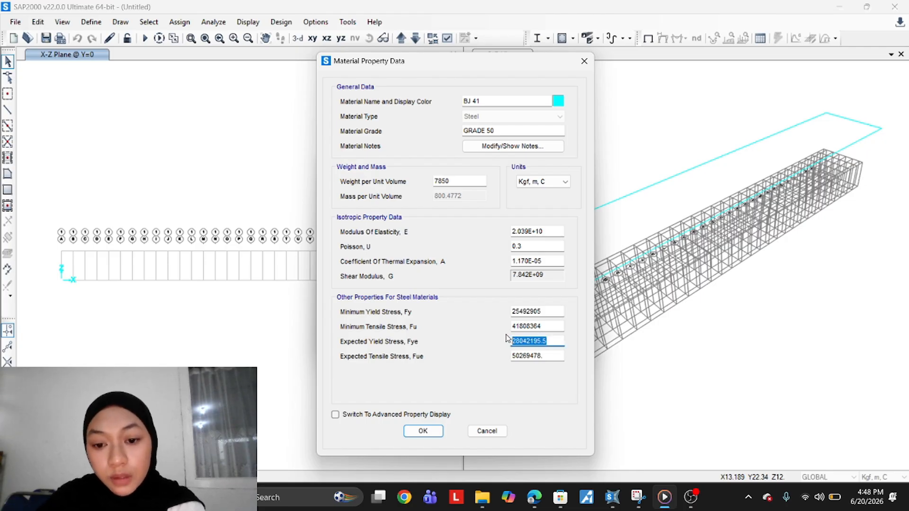
pyautogui.click(544, 356)
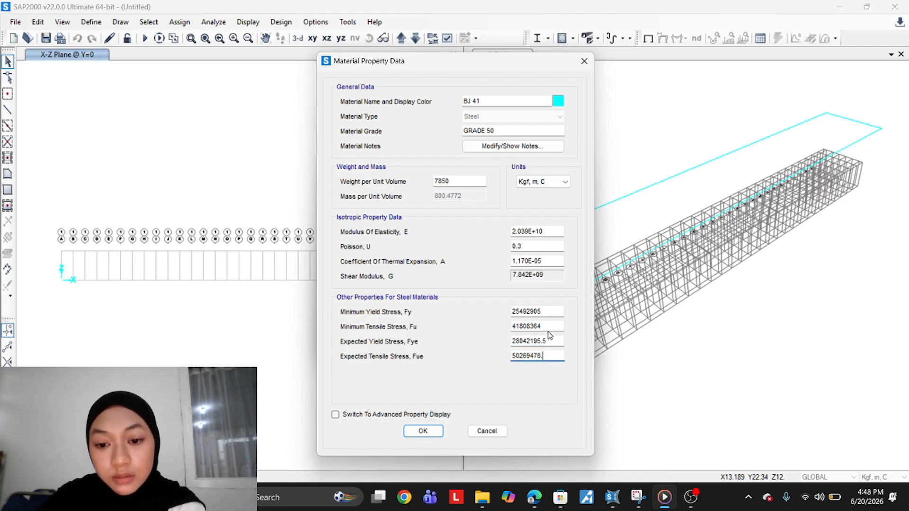
pyautogui.moveTo(552, 326); pyautogui.dragTo(465, 326)
pyautogui.hotkey('ctrl', 'c')
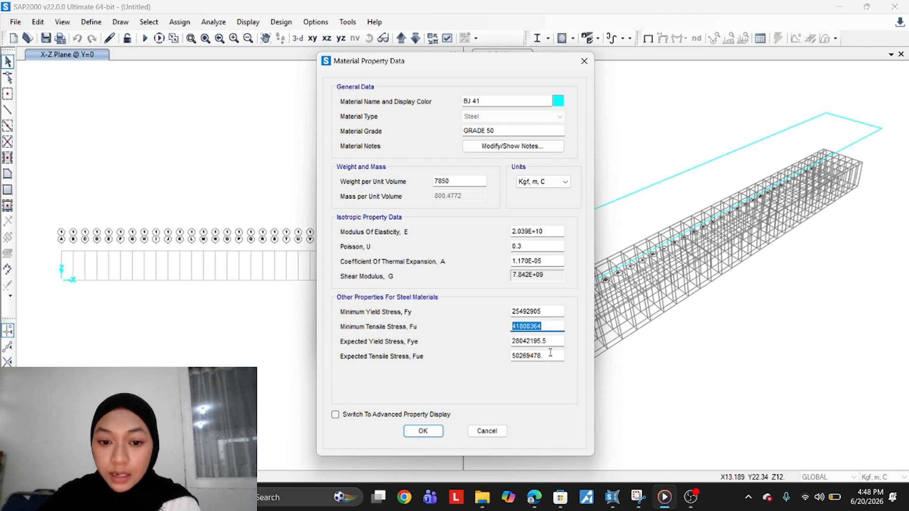
pyautogui.moveTo(549, 355); pyautogui.dragTo(444, 352)
pyautogui.hotkey('ctrl', 'v')
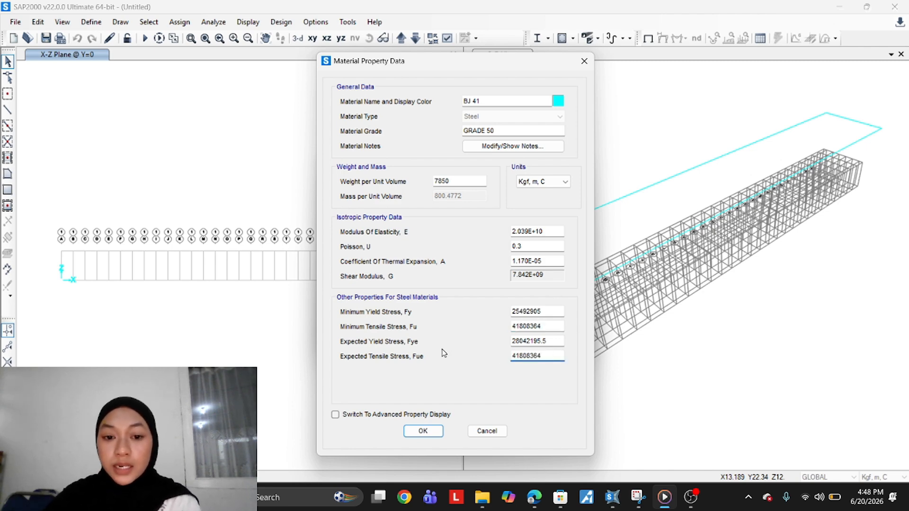
pyautogui.write('*1')
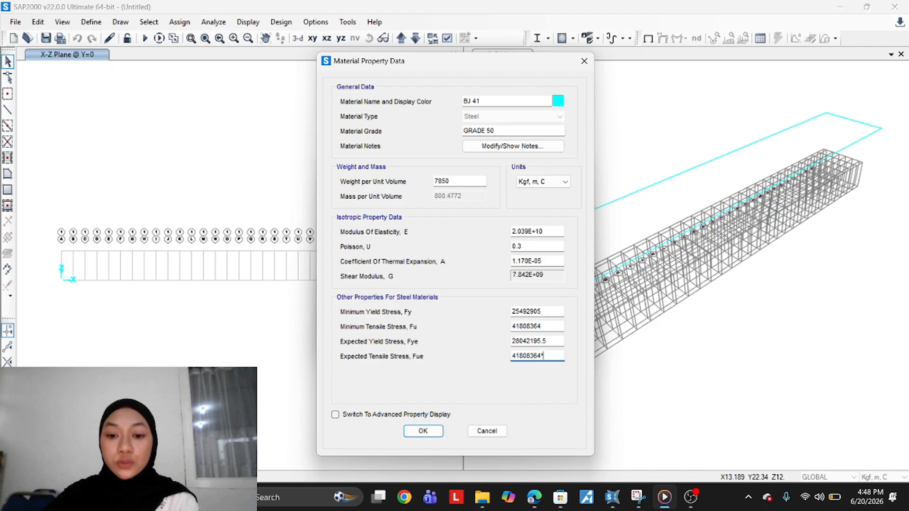
pyautogui.write(',1')
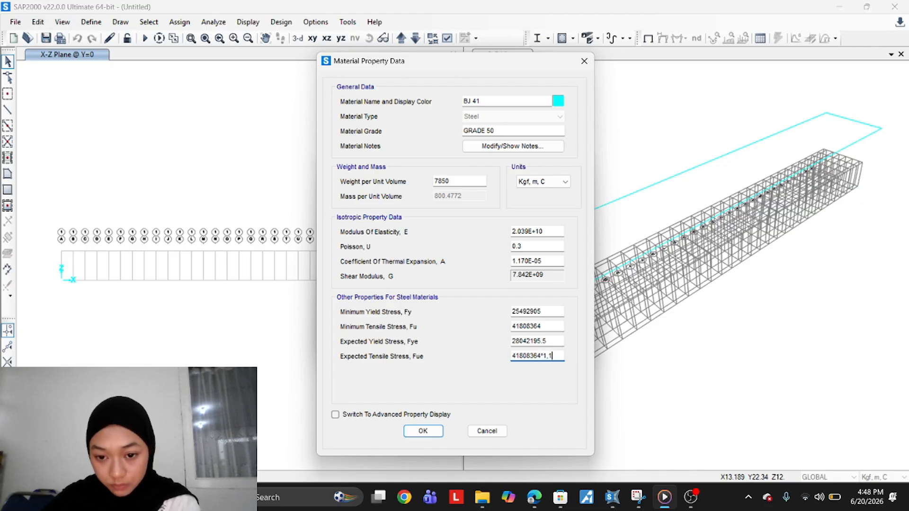
pyautogui.press('Tab')
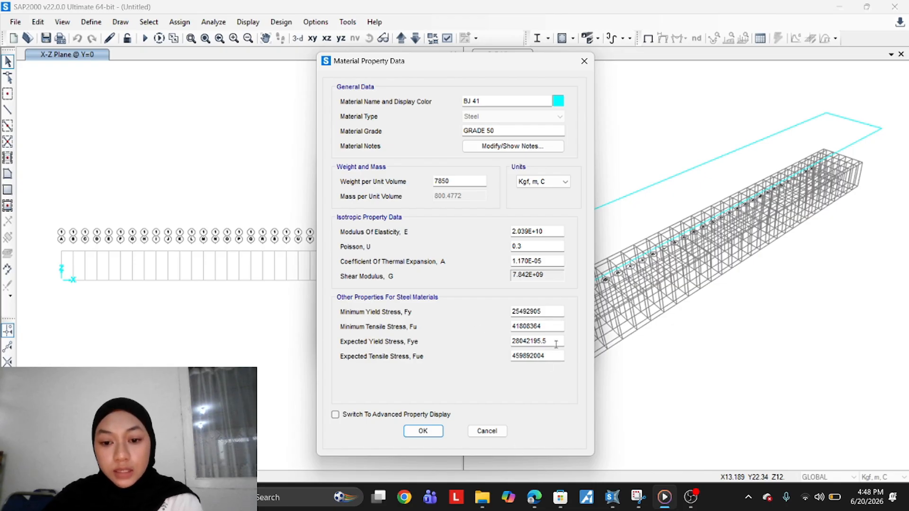
pyautogui.moveTo(554, 341); pyautogui.dragTo(539, 354)
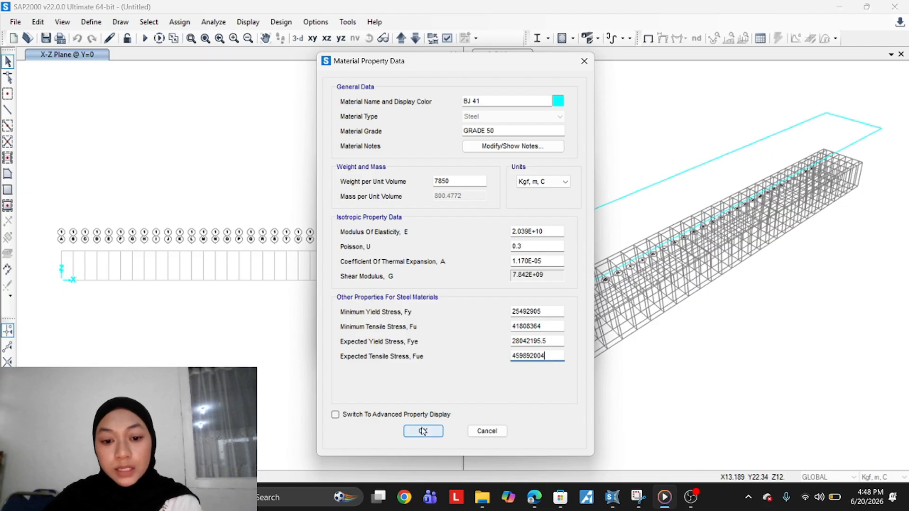
pyautogui.click(423, 429)
pyautogui.click(510, 308)
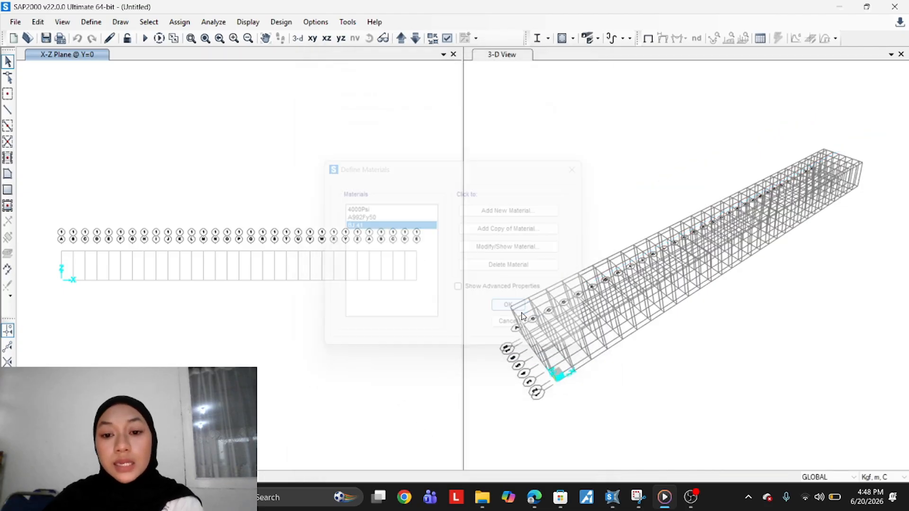
# Add a copy of the BJ 41 material and rename the copy BJ 50
pyautogui.click(91, 22)
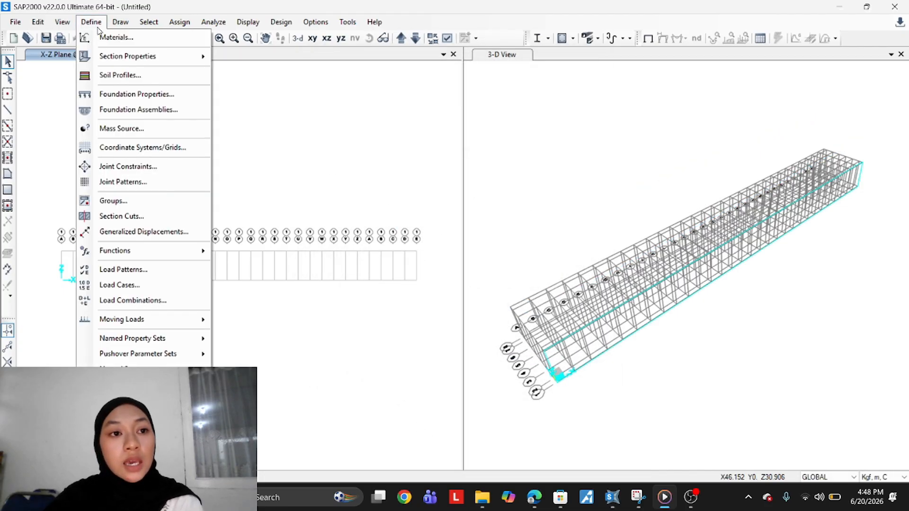
pyautogui.click(129, 38)
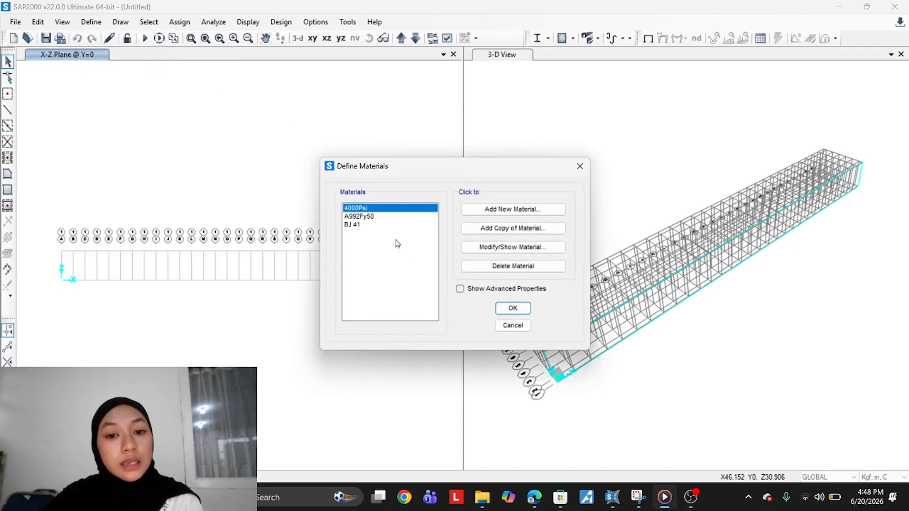
pyautogui.click(389, 224)
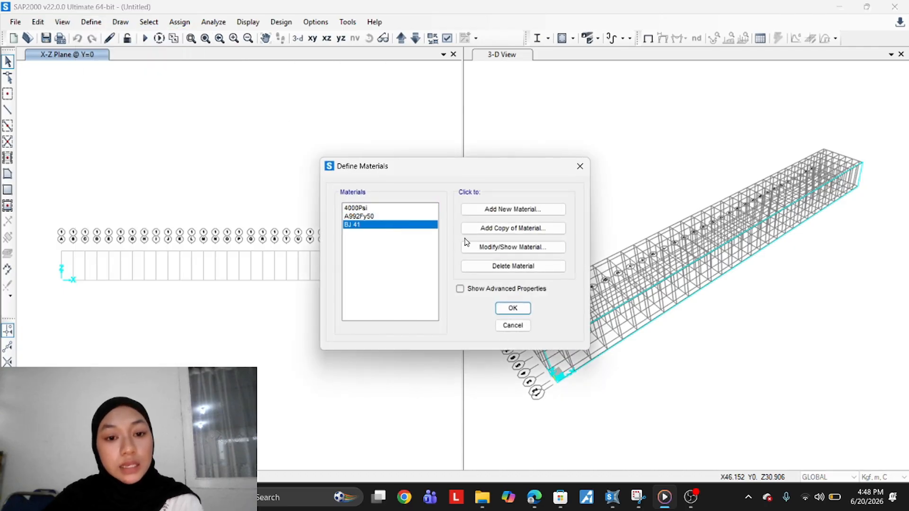
pyautogui.click(510, 229)
pyautogui.moveTo(490, 101); pyautogui.dragTo(449, 110)
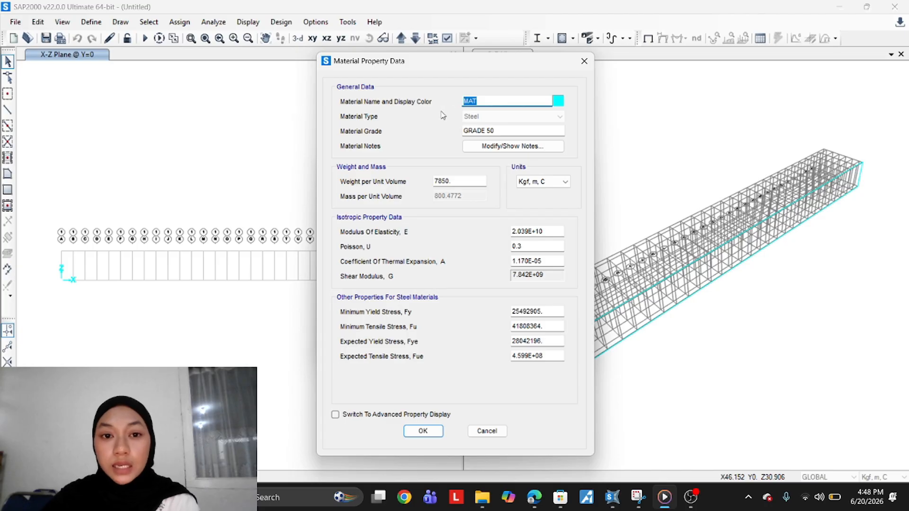
pyautogui.press('BackSpace')
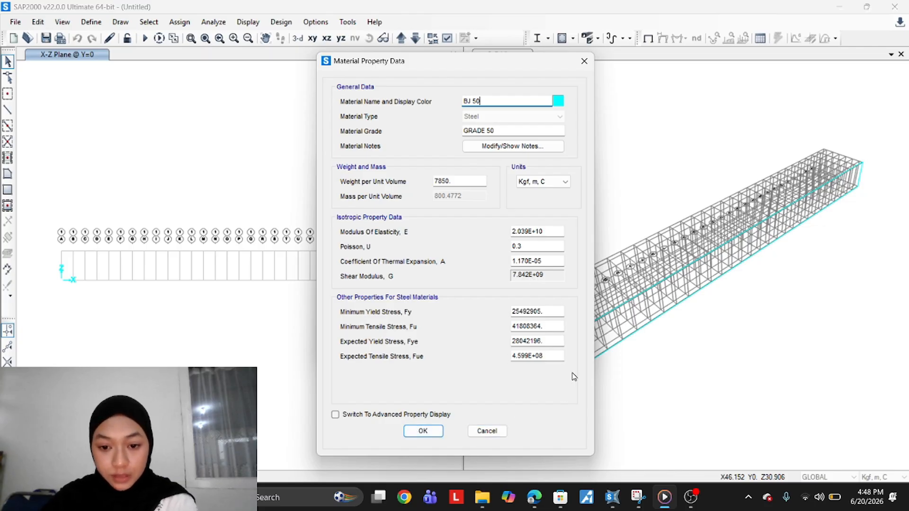
# Set the BJ 50 minimum yield stress Fy to 29571770
pyautogui.click(528, 311)
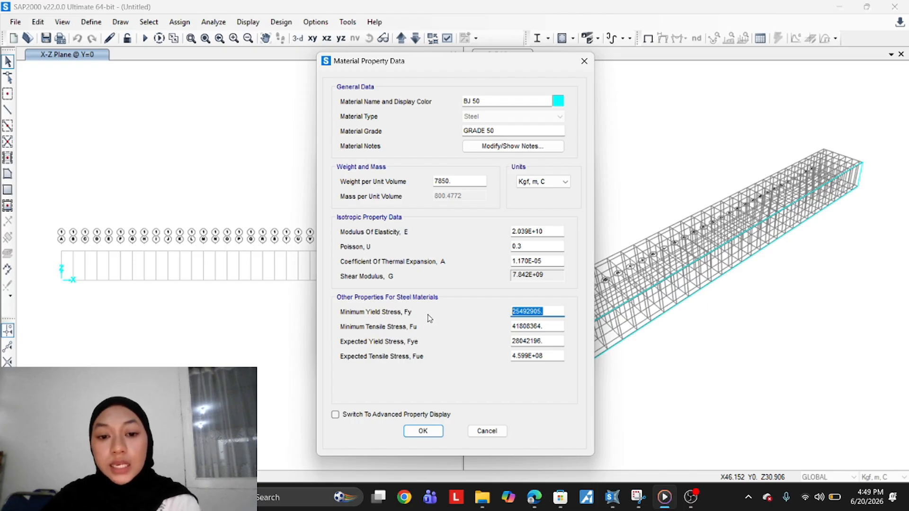
pyautogui.write('295')
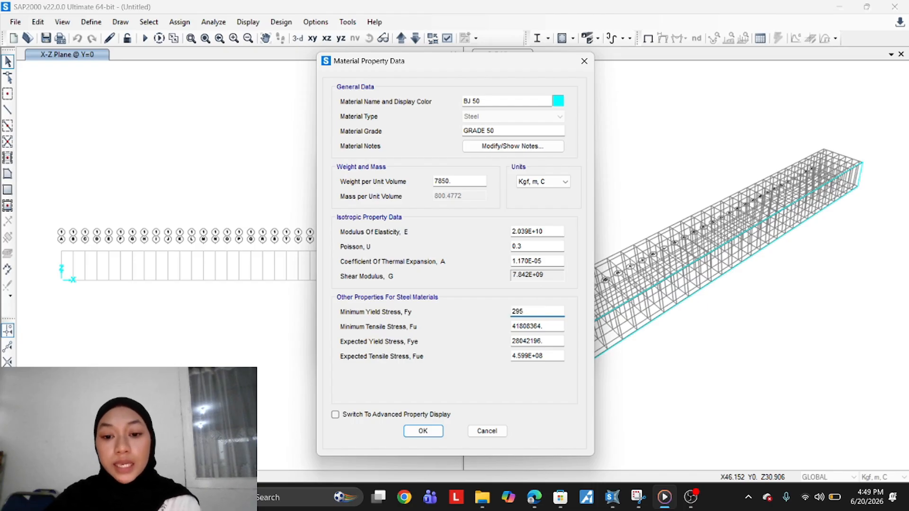
pyautogui.write('71770')
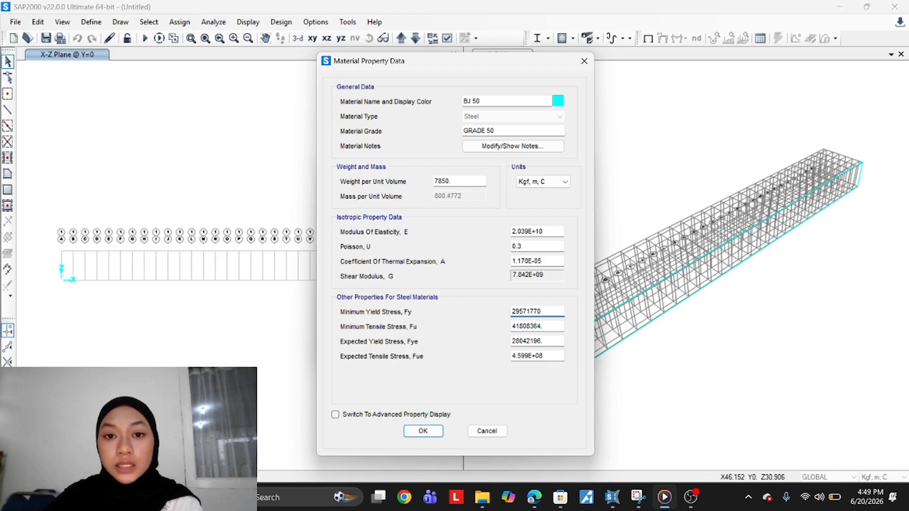
# Set the BJ 50 minimum tensile stress Fu to 50985810
pyautogui.click(549, 326)
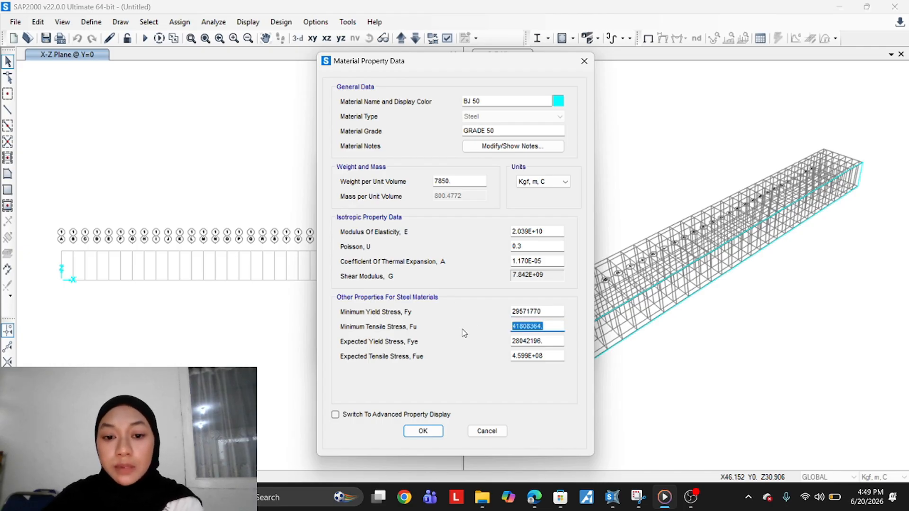
pyautogui.write('5098')
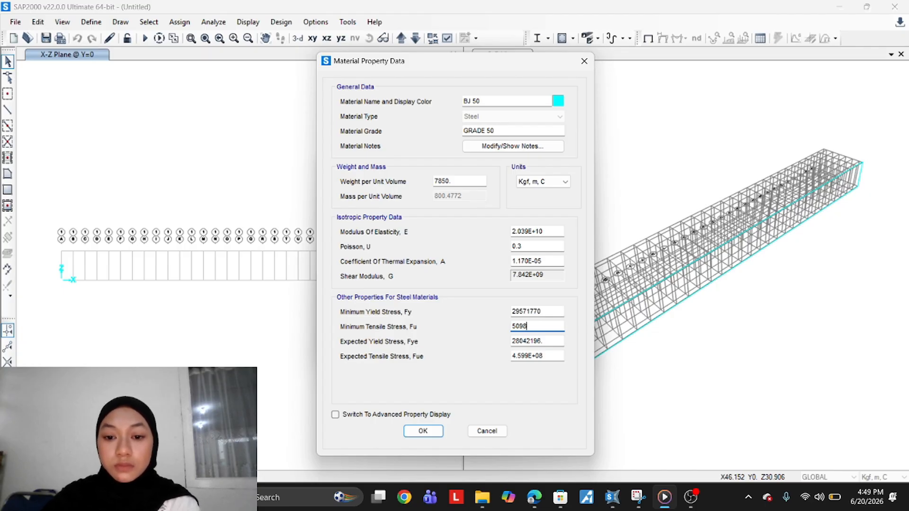
pyautogui.write('5810')
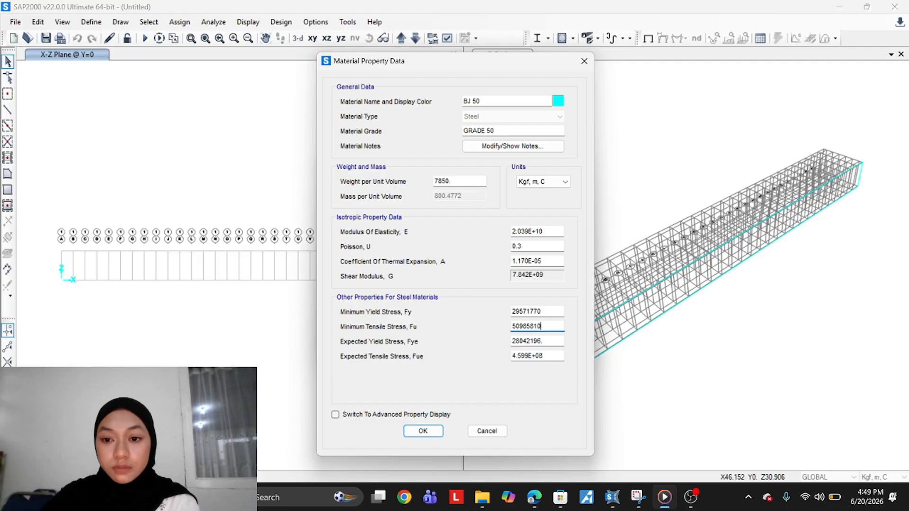
# Set the BJ 50 expected yield stress Fye to Fy times 1.1, entered as 29571770*1.1
pyautogui.doubleClick(522, 311)
pyautogui.hotkey('ctrl', 'c')
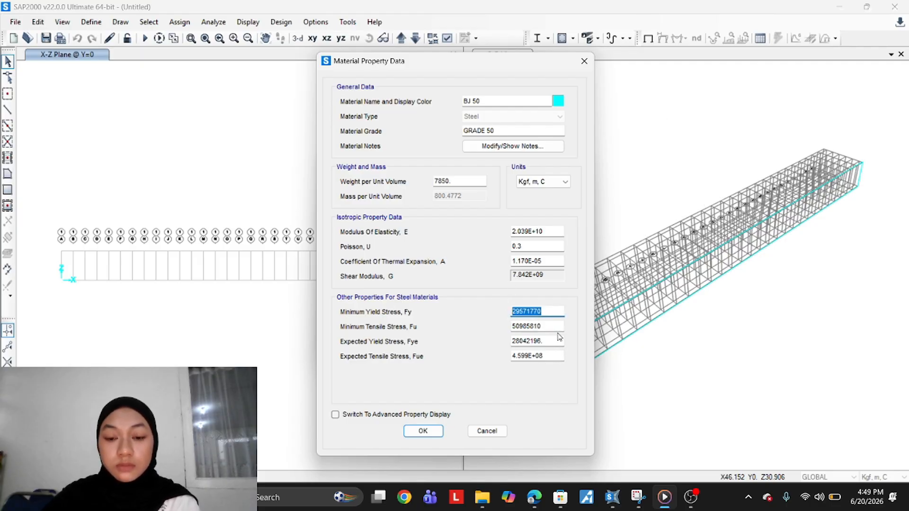
pyautogui.doubleClick(546, 341)
pyautogui.hotkey('ctrl', 'v')
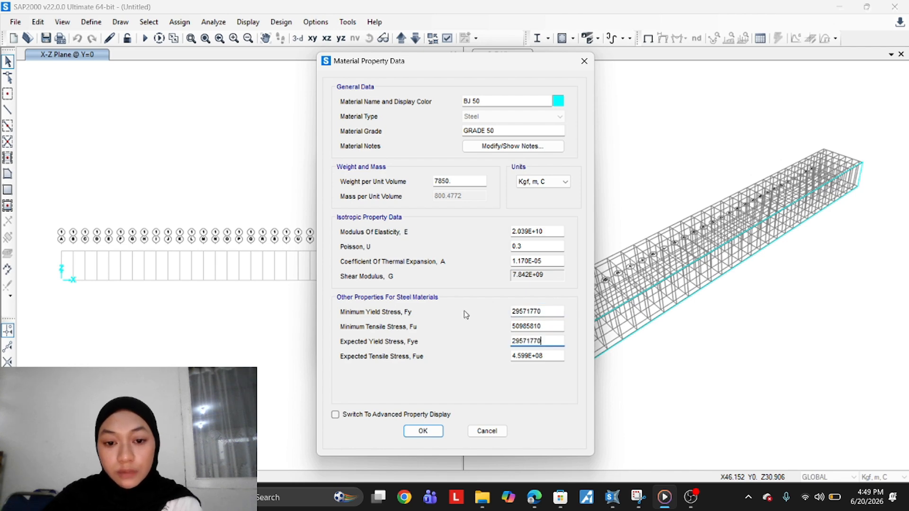
pyautogui.write('*1.1')
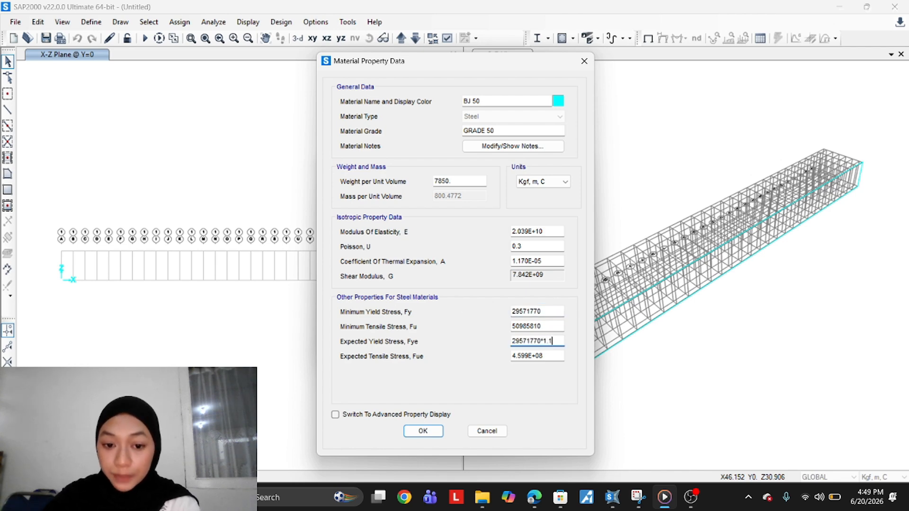
pyautogui.press('Return')
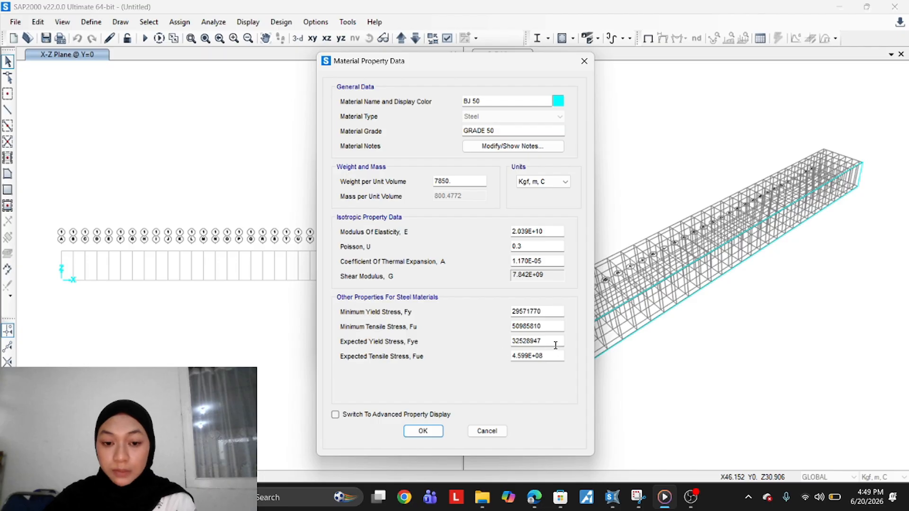
# Set the expected tensile stress Fue to 50985810*1.1 and save the BJ 50 material
pyautogui.moveTo(551, 326); pyautogui.dragTo(496, 323)
pyautogui.hotkey('ctrl', 'c')
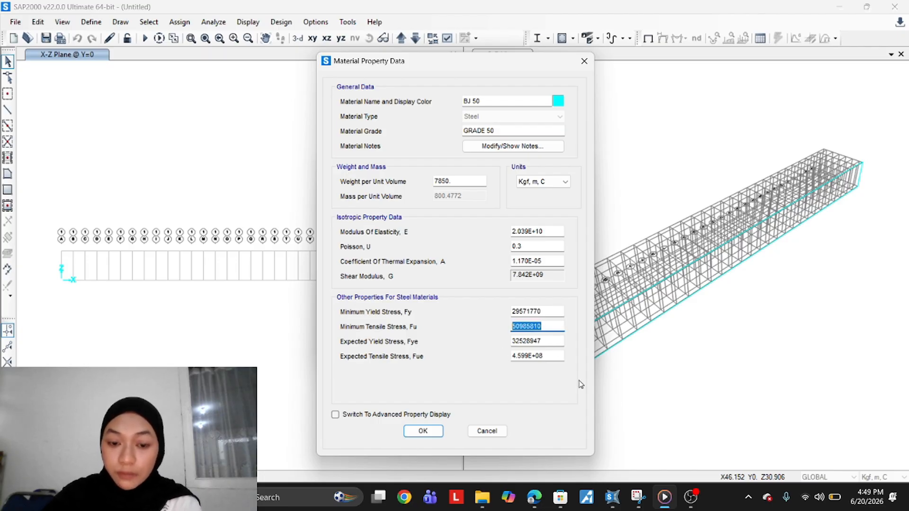
pyautogui.moveTo(555, 356); pyautogui.dragTo(477, 366)
pyautogui.hotkey('ctrl', 'v')
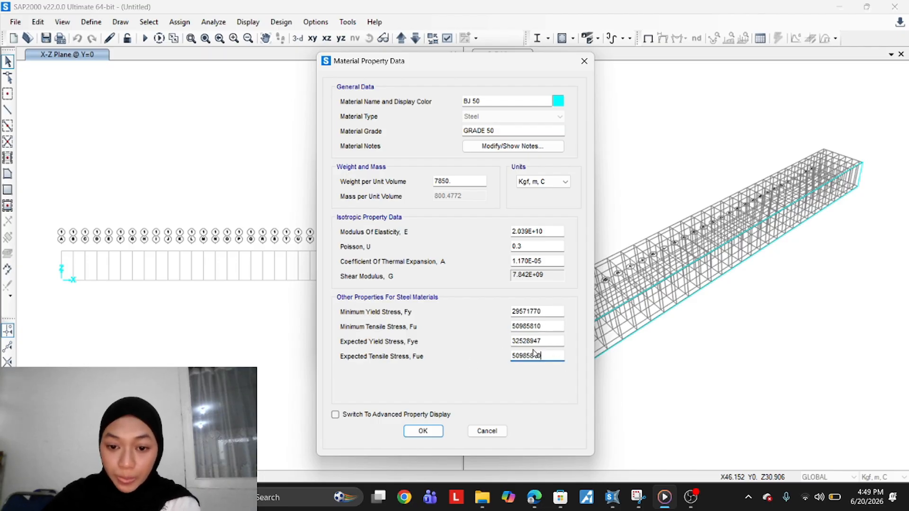
pyautogui.write('*1.1')
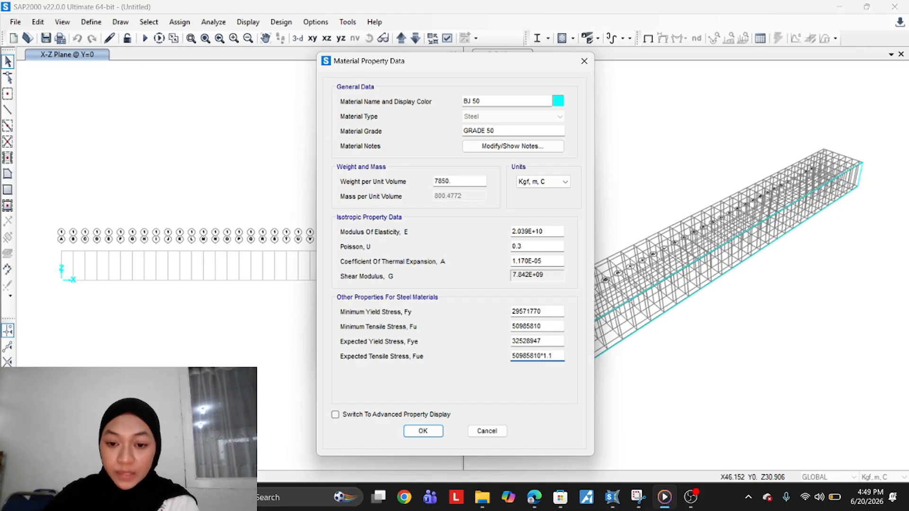
pyautogui.press('Tab')
pyautogui.click(424, 431)
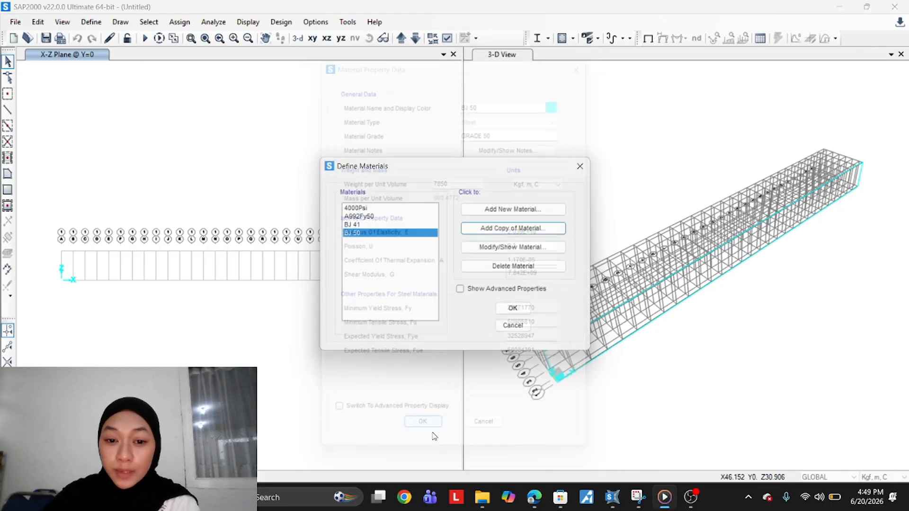
# Add a copy of the BJ 50 material and rename the copy BJ 55
pyautogui.click(526, 229)
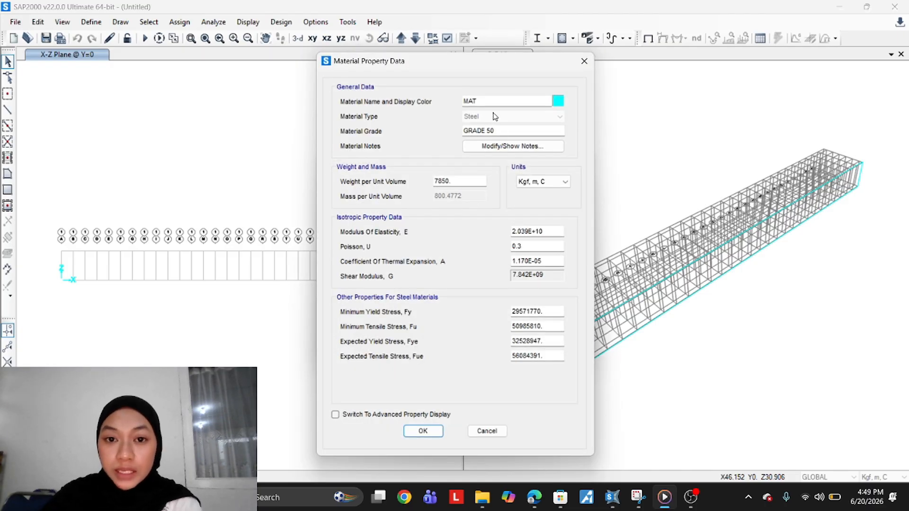
pyautogui.write('B')
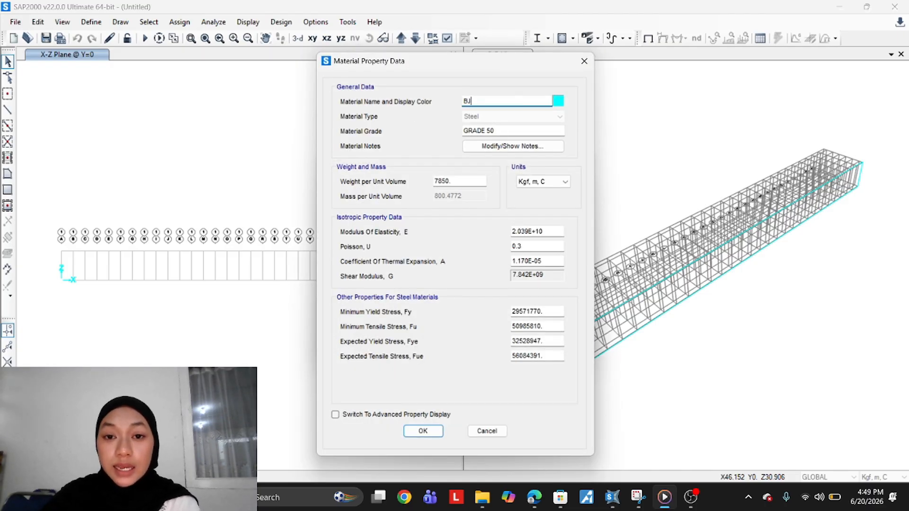
pyautogui.write('J ')
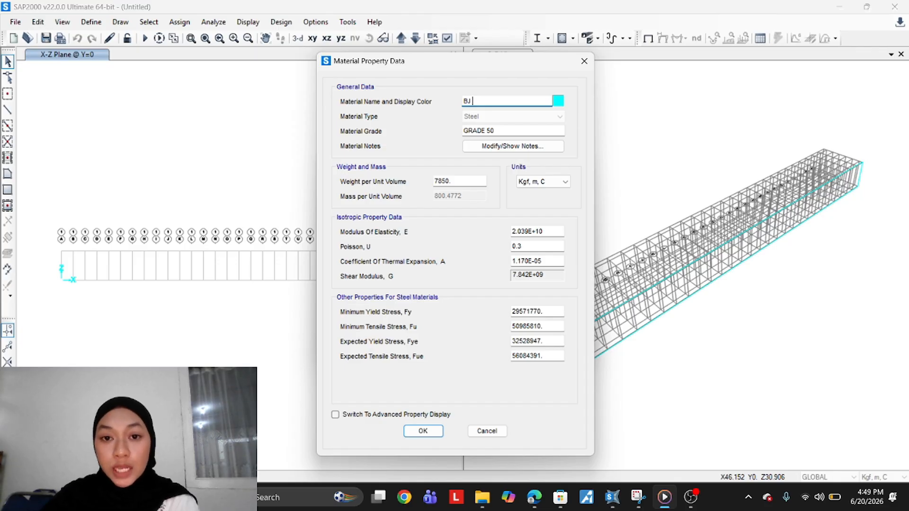
pyautogui.write('55')
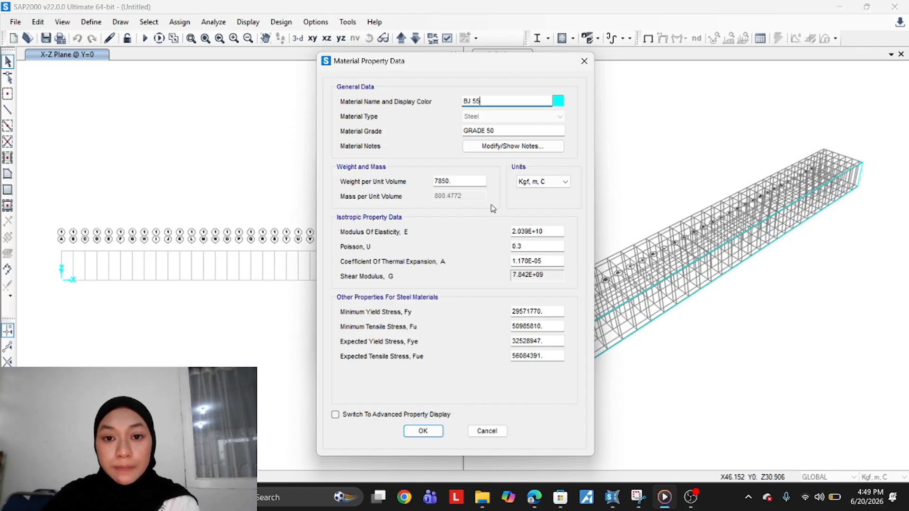
# Set the BJ 55 minimum yield stress Fy to 41808364
pyautogui.doubleClick(561, 182)
pyautogui.click(543, 310)
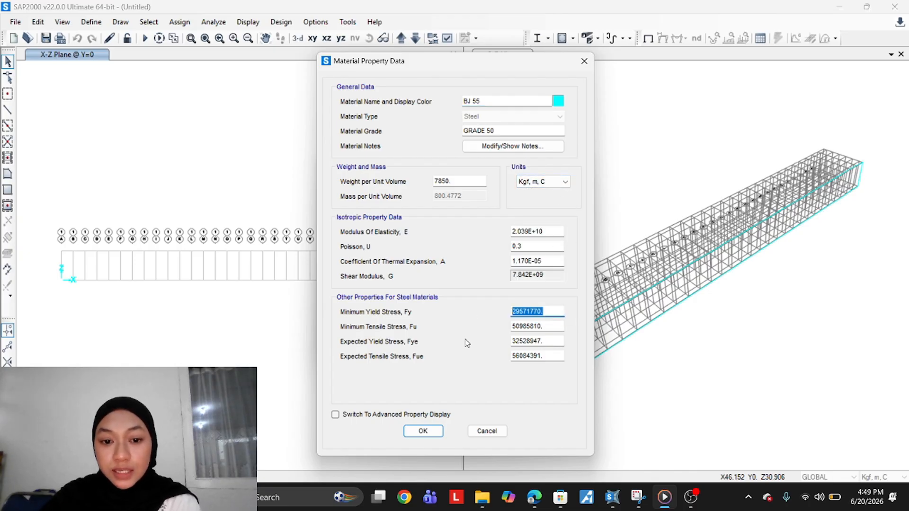
pyautogui.write('4180')
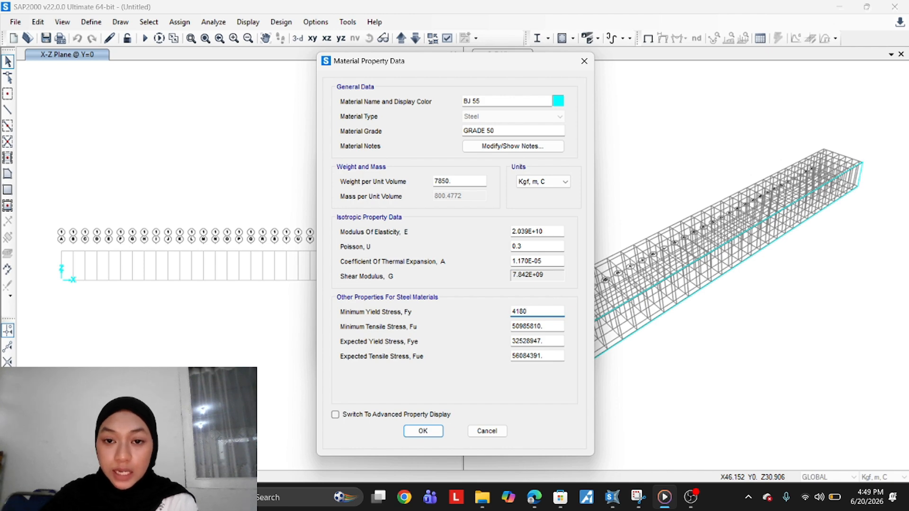
pyautogui.write('8364')
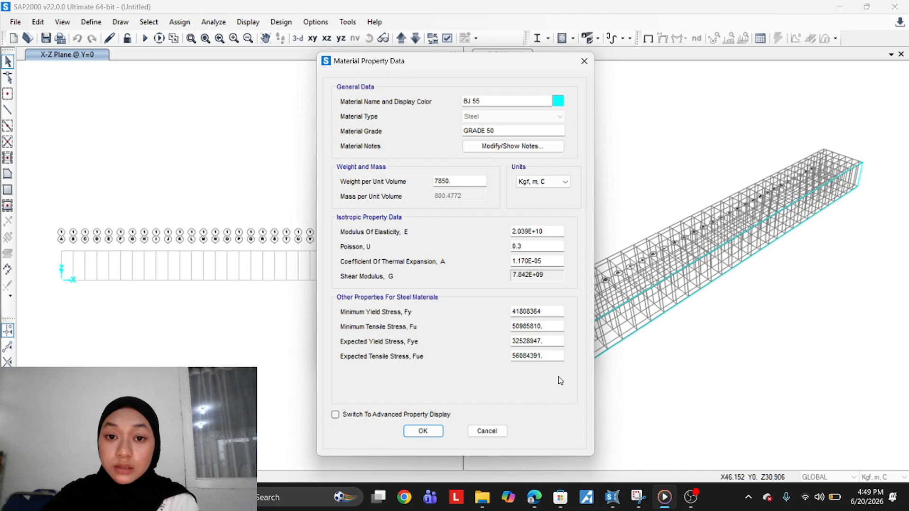
# Set the BJ 55 minimum tensile stress Fu to 56084391
pyautogui.click(554, 326)
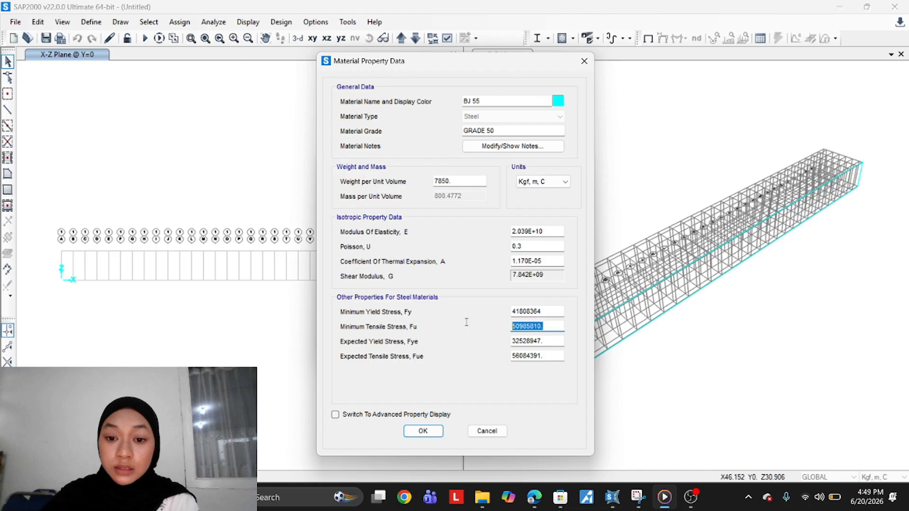
pyautogui.write('56')
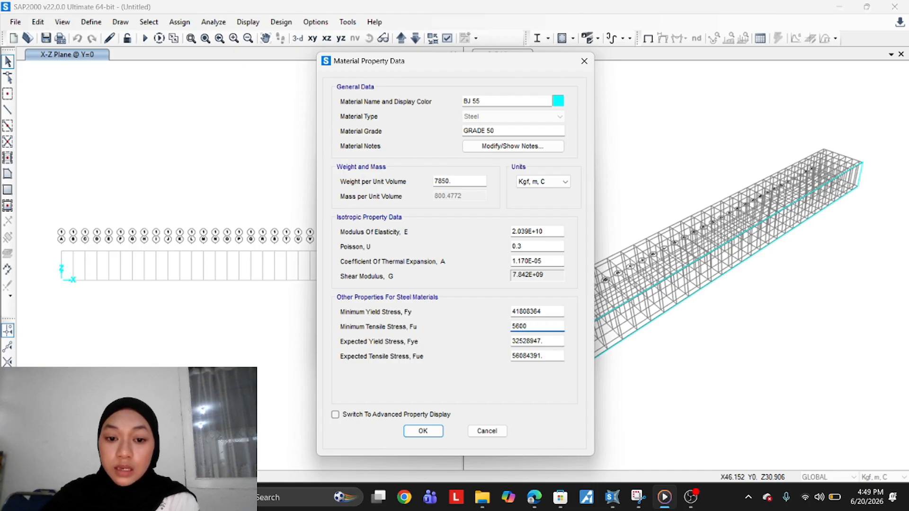
pyautogui.write('08')
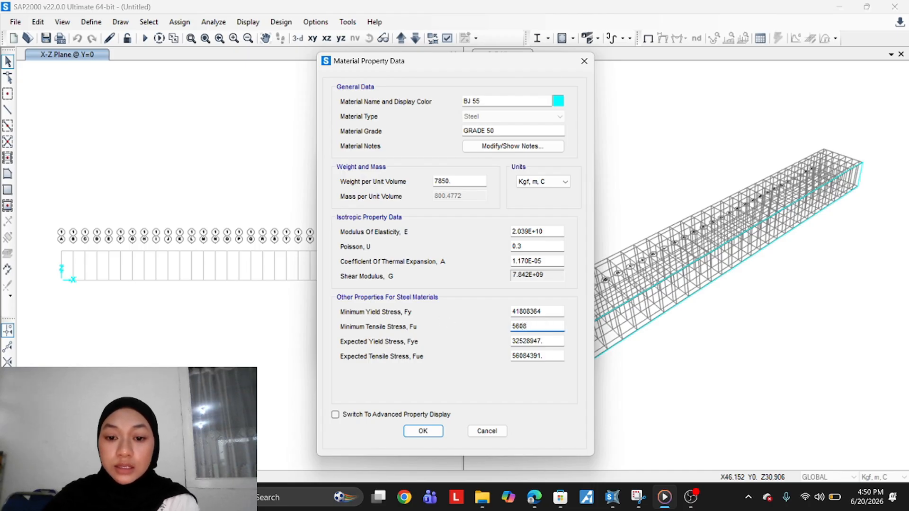
pyautogui.write('43')
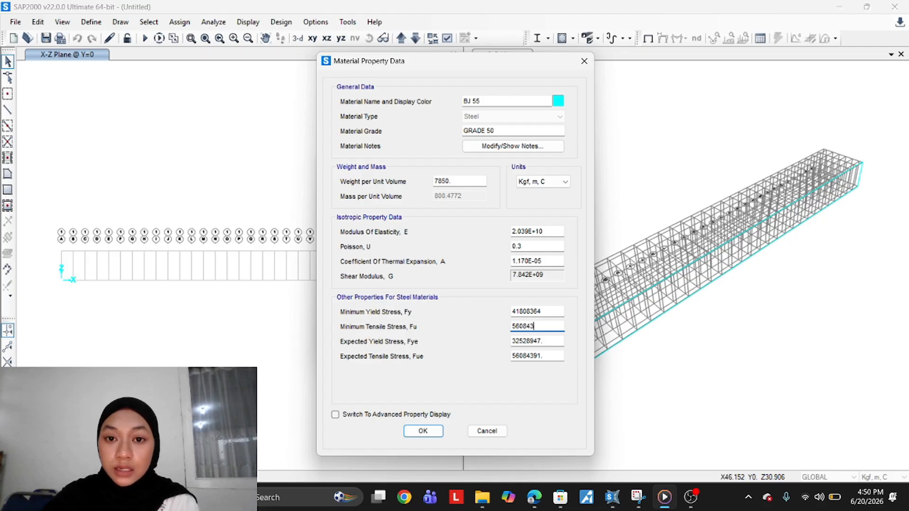
pyautogui.write('91')
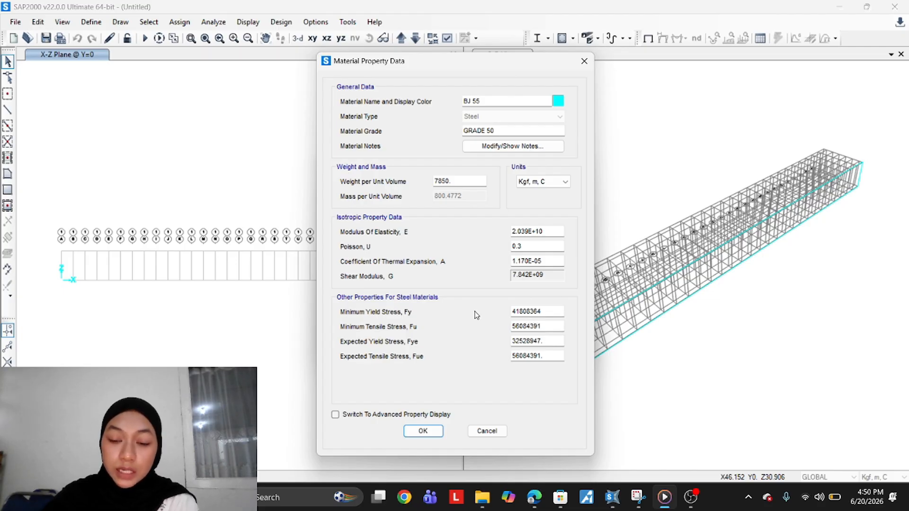
# Set the BJ 55 expected yield stress Fye to Fy times 1.1, entered as 41808364*1.1
pyautogui.moveTo(557, 313); pyautogui.dragTo(468, 318)
pyautogui.hotkey('ctrl', 'c')
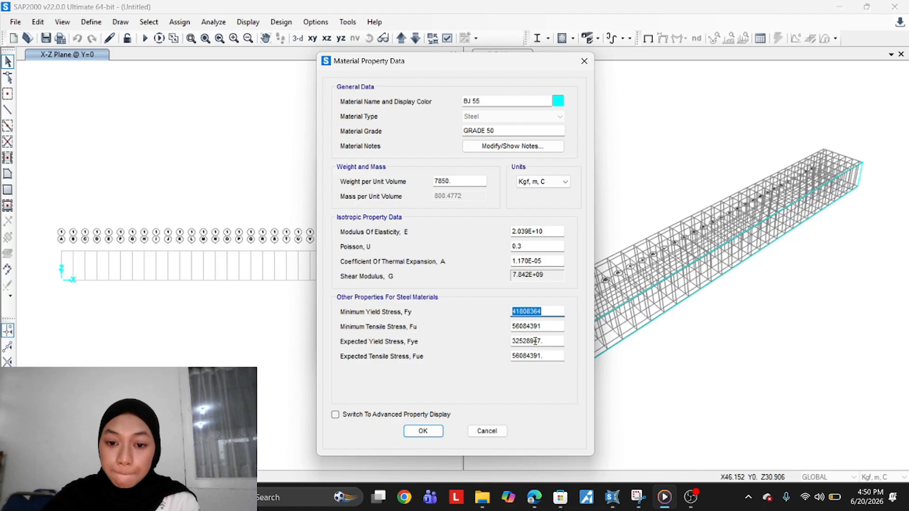
pyautogui.moveTo(548, 341); pyautogui.dragTo(481, 341)
pyautogui.hotkey('ctrl', 'v')
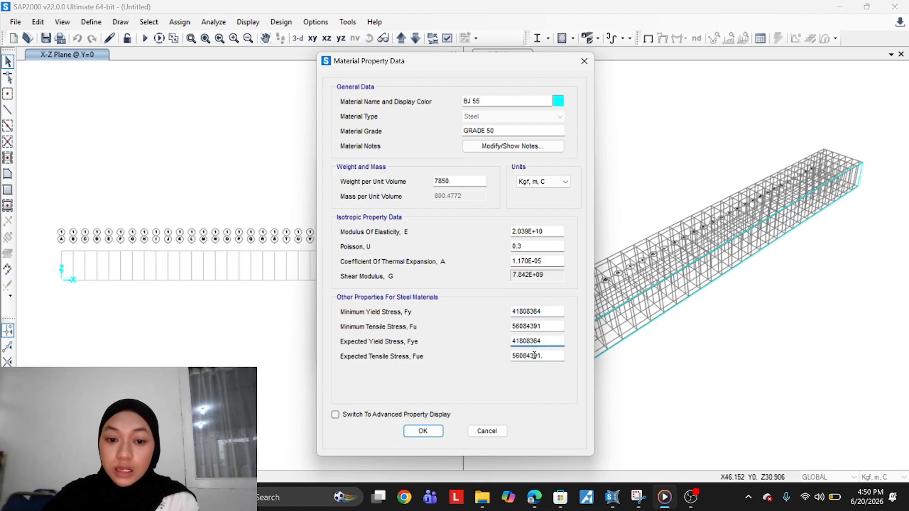
pyautogui.write('*')
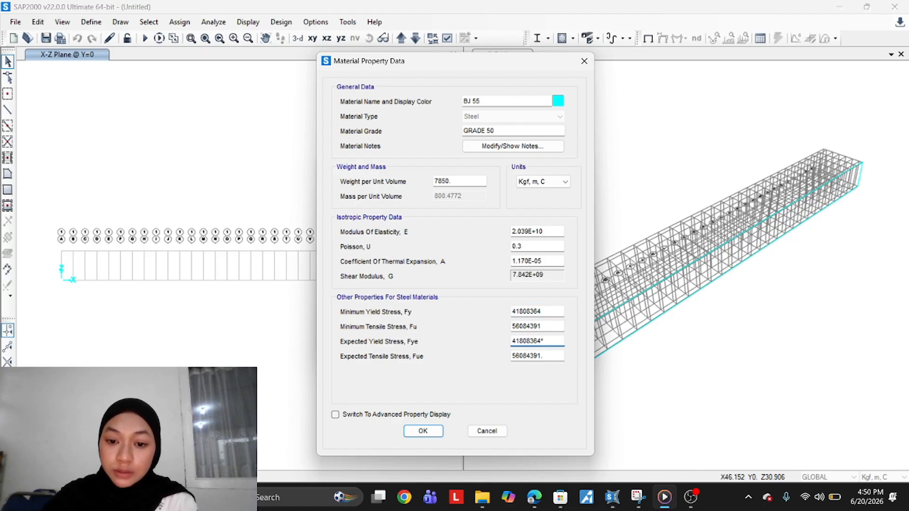
pyautogui.write('1.1')
pyautogui.click(550, 356)
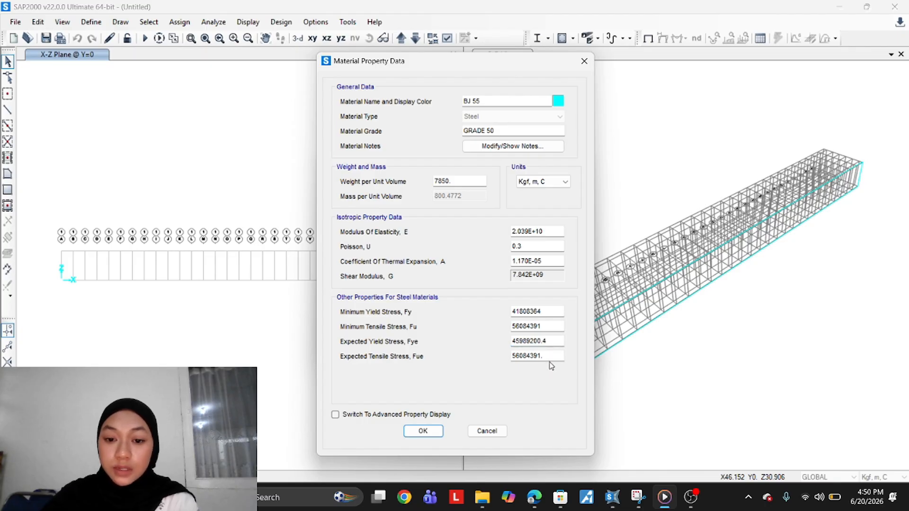
# Set the expected tensile stress Fue to 56084391*1.1, then save BJ 55 and close the materials list
pyautogui.moveTo(545, 356); pyautogui.dragTo(470, 350)
pyautogui.moveTo(545, 326); pyautogui.dragTo(481, 342)
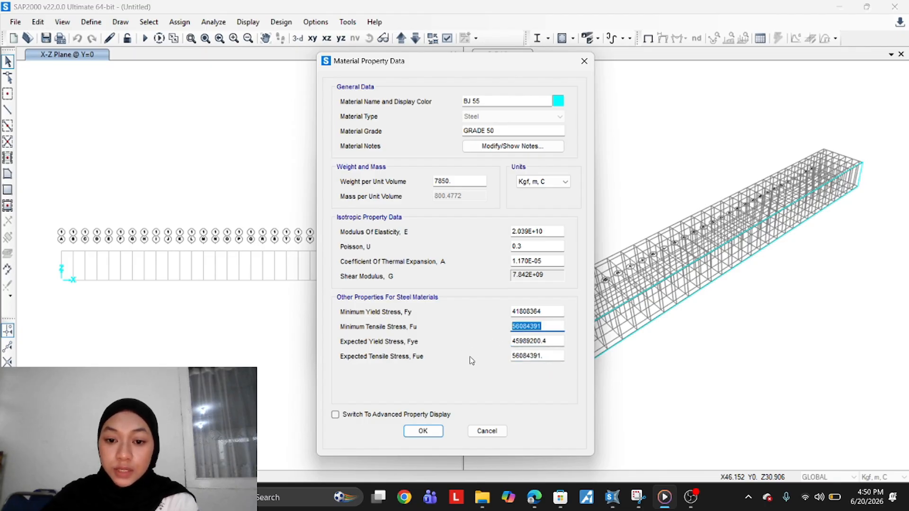
pyautogui.moveTo(554, 359); pyautogui.dragTo(451, 377)
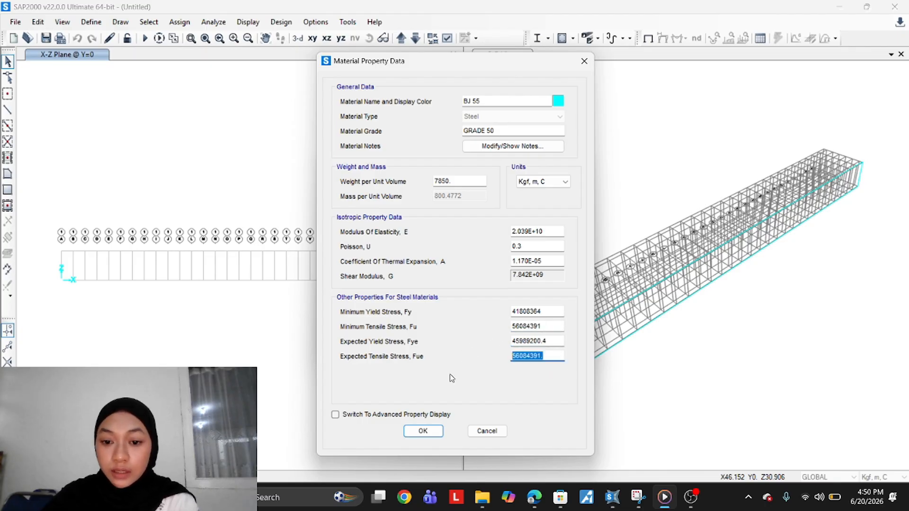
pyautogui.click(540, 356)
pyautogui.moveTo(544, 356); pyautogui.dragTo(518, 357)
pyautogui.moveTo(545, 326); pyautogui.dragTo(531, 327)
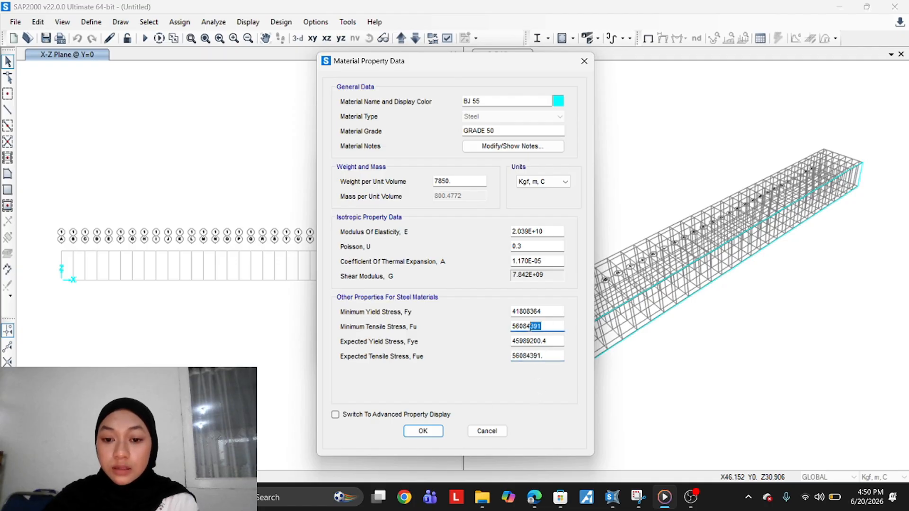
pyautogui.click(531, 326)
pyautogui.click(548, 356)
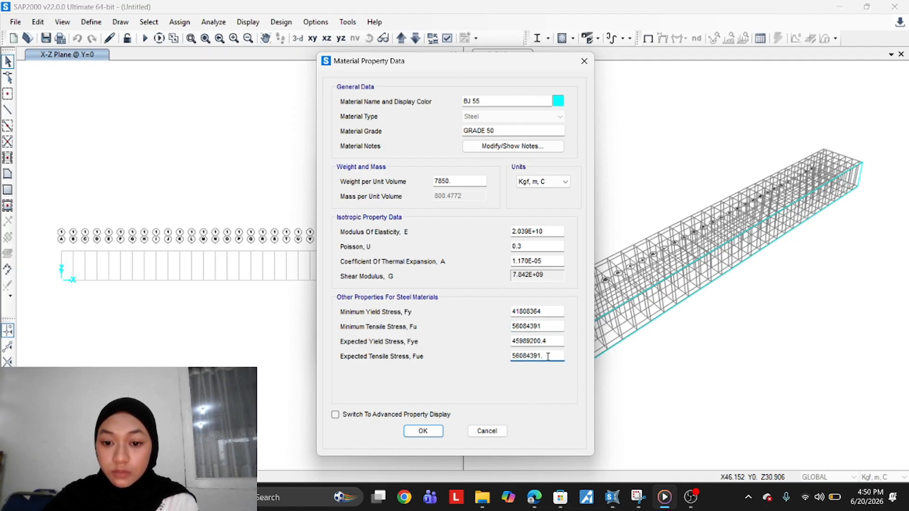
pyautogui.write('*1.1')
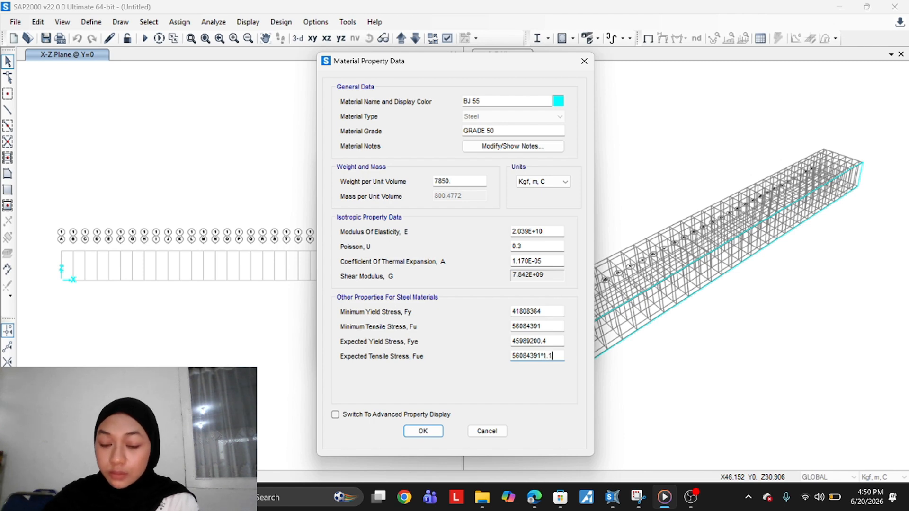
pyautogui.press('Tab')
pyautogui.click(423, 431)
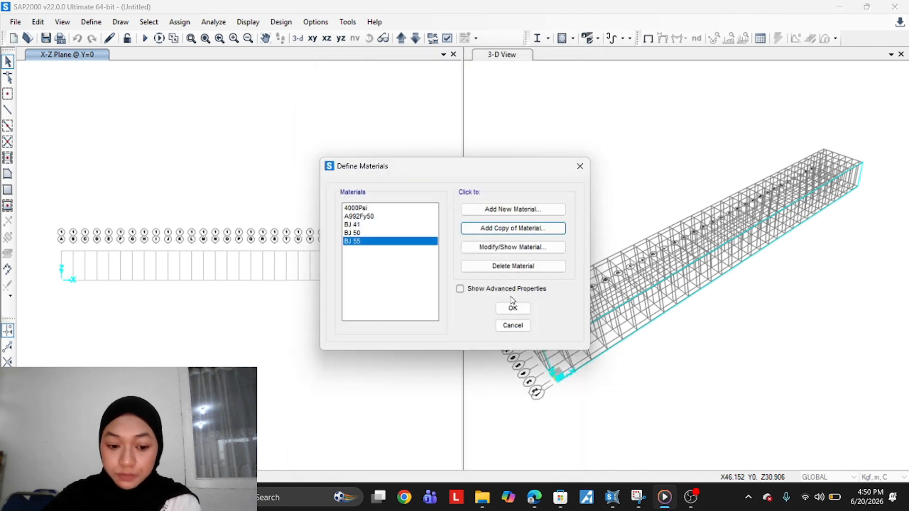
pyautogui.click(512, 307)
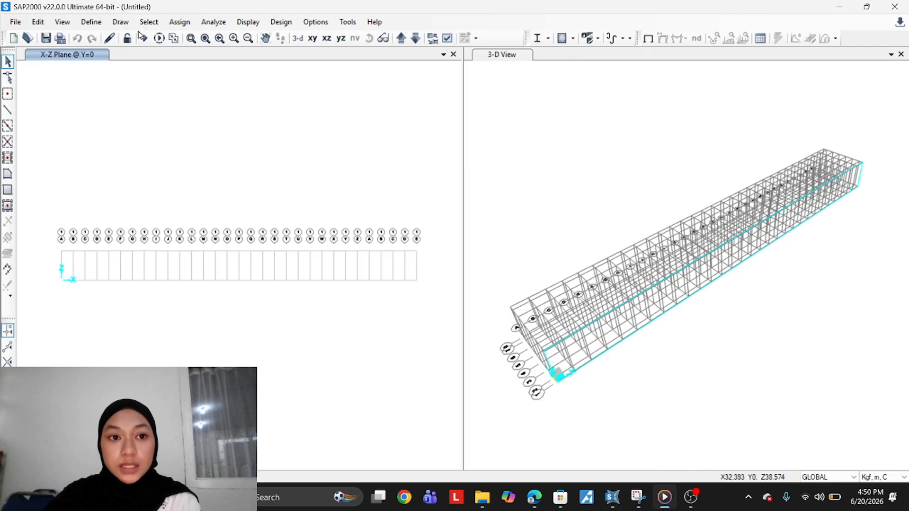
pyautogui.click(91, 22)
pyautogui.click(113, 266)
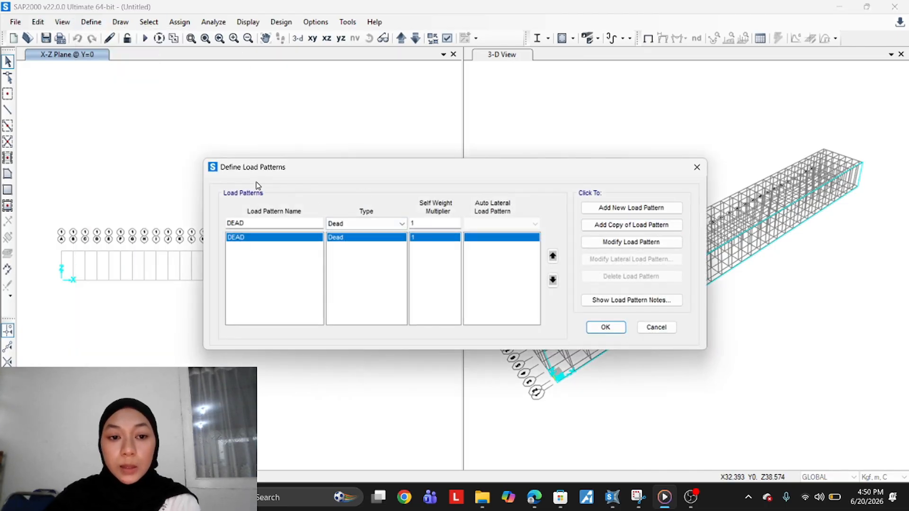
pyautogui.moveTo(263, 225); pyautogui.dragTo(193, 238)
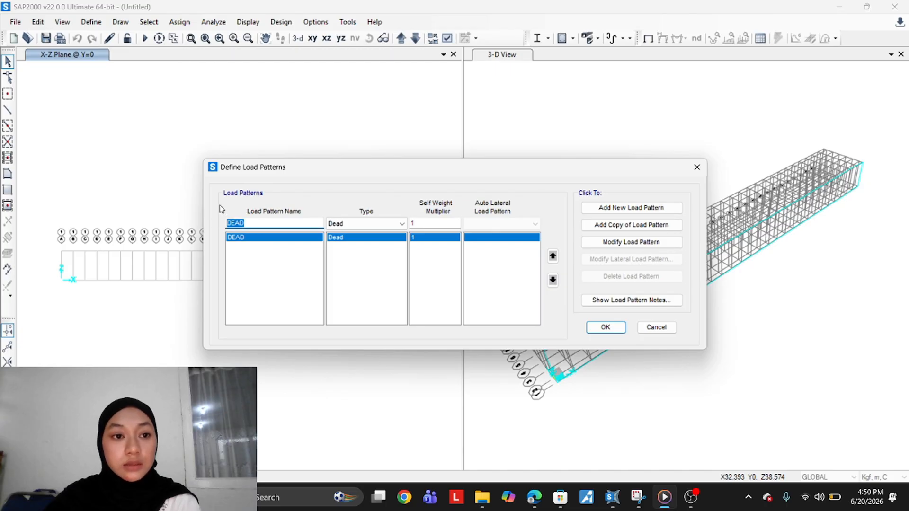
pyautogui.click(697, 167)
# Add a new I/wide flange frame section named Gelagar Induk
pyautogui.click(91, 22)
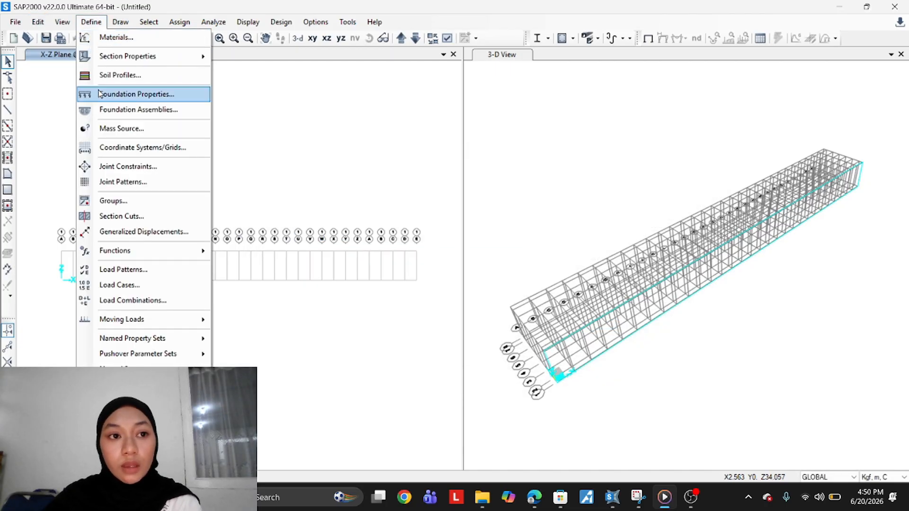
pyautogui.moveTo(125, 57)
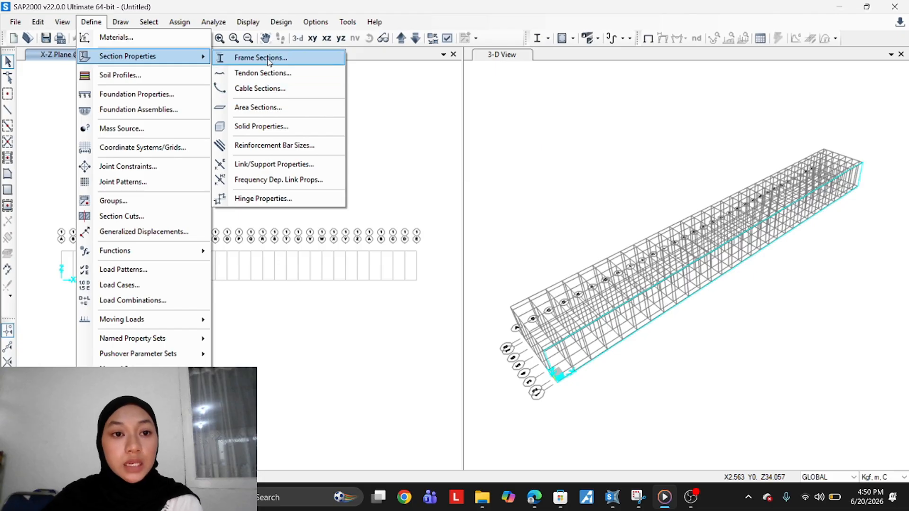
pyautogui.click(261, 58)
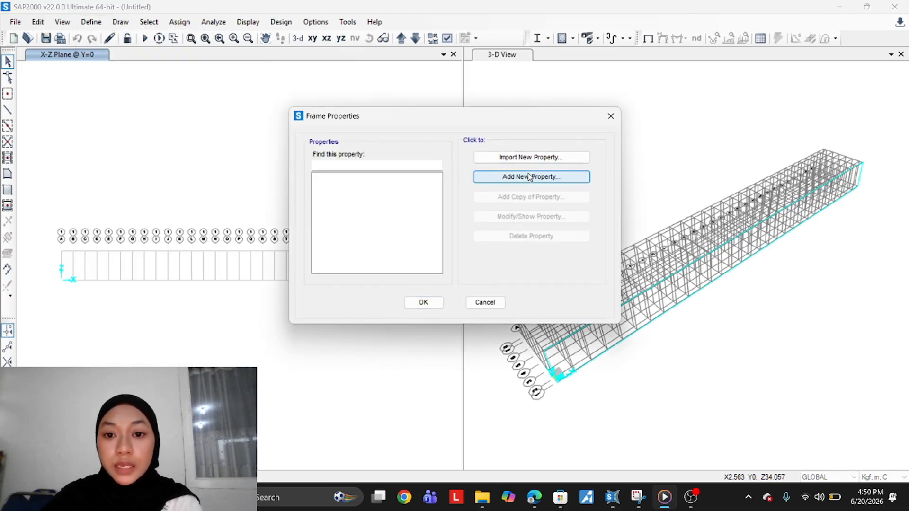
pyautogui.click(529, 176)
pyautogui.click(333, 199)
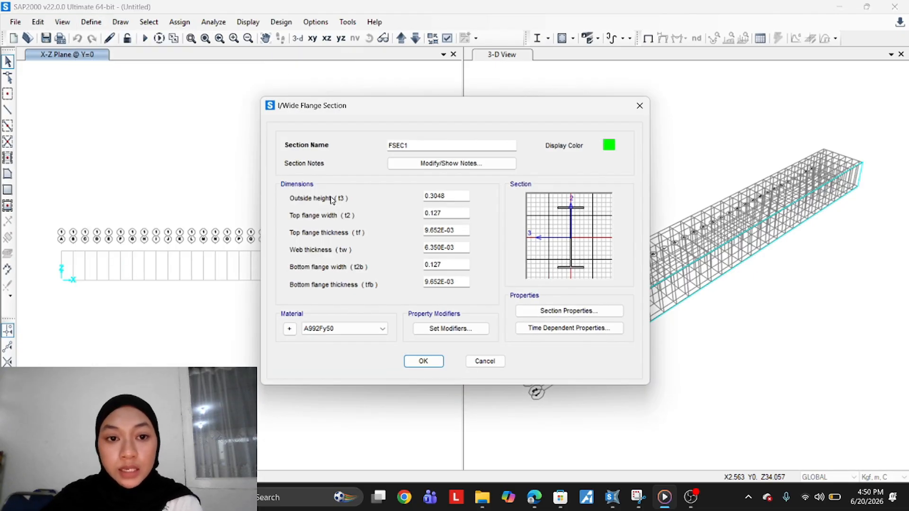
pyautogui.doubleClick(389, 145)
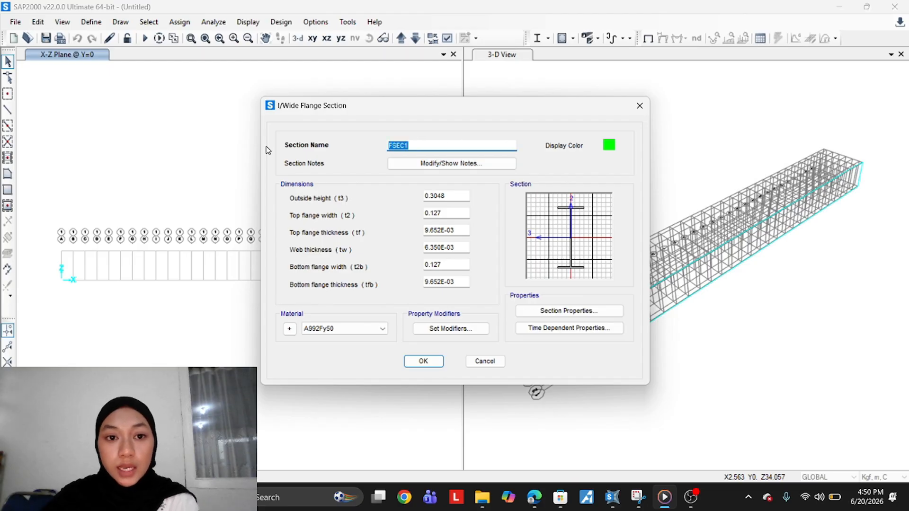
pyautogui.write('G')
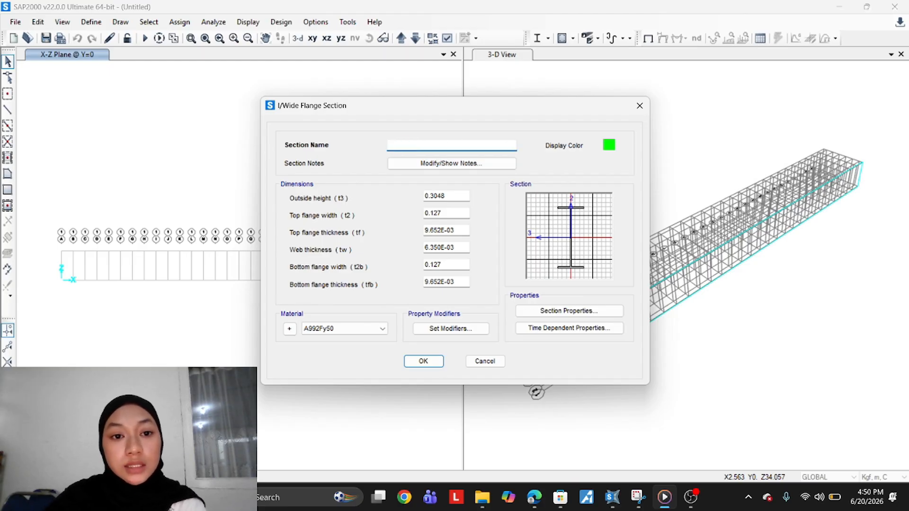
pyautogui.write('Gelagar')
pyautogui.write('Induk')
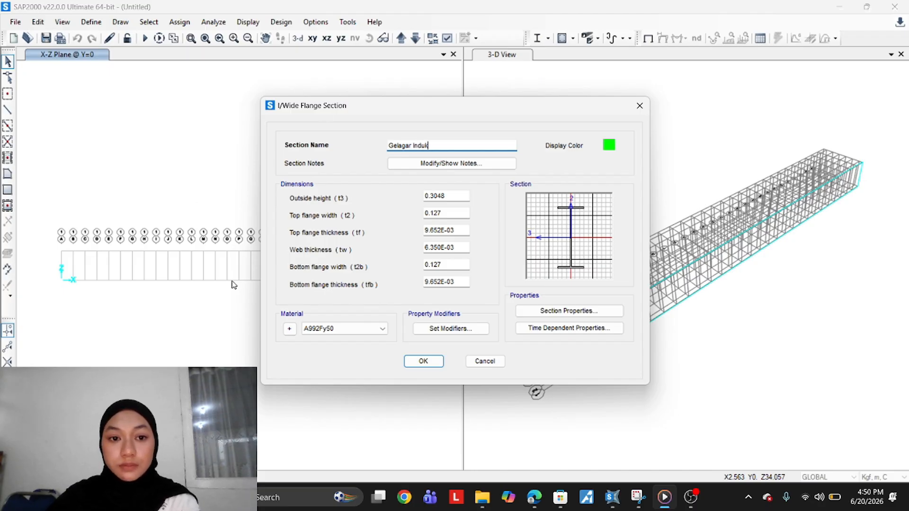
# Set Gelagar Induk's outside height and top flange width to 0.4 and top flange thickness to 0.021, then save it
pyautogui.doubleClick(446, 196)
pyautogui.write('0')
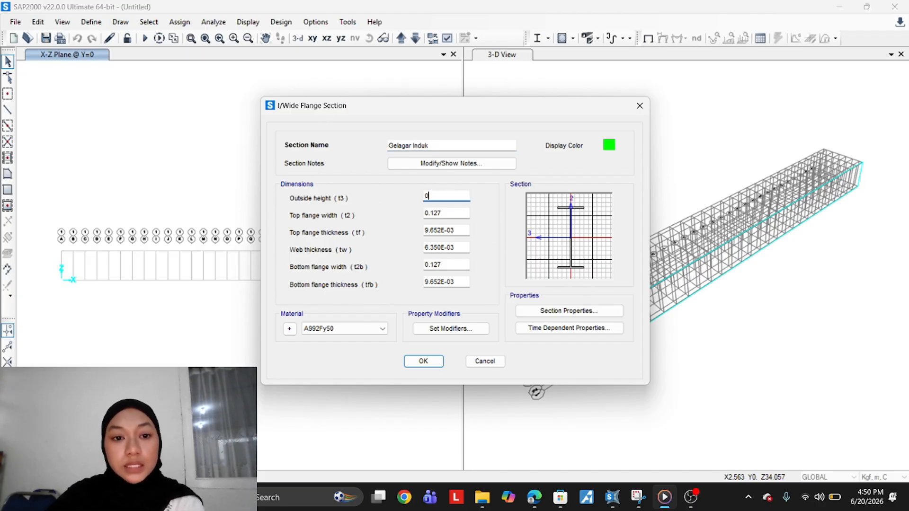
pyautogui.doubleClick(464, 212)
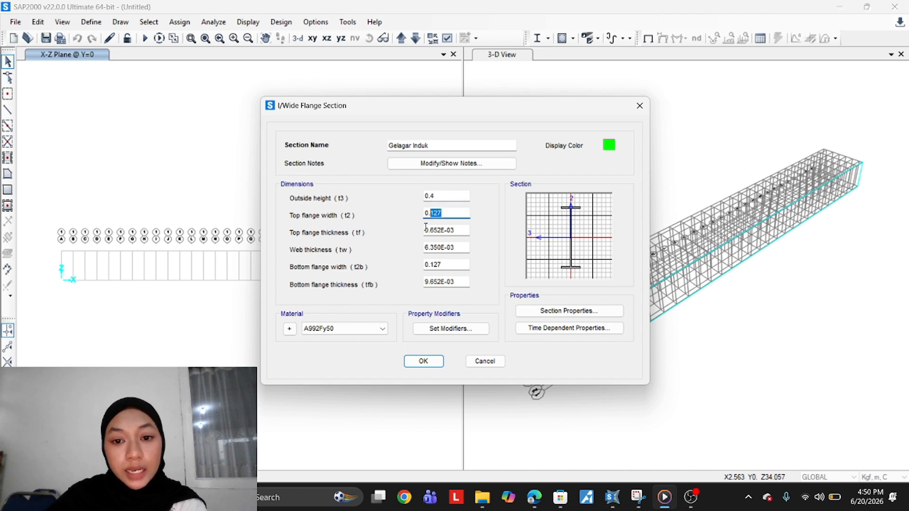
pyautogui.write('0')
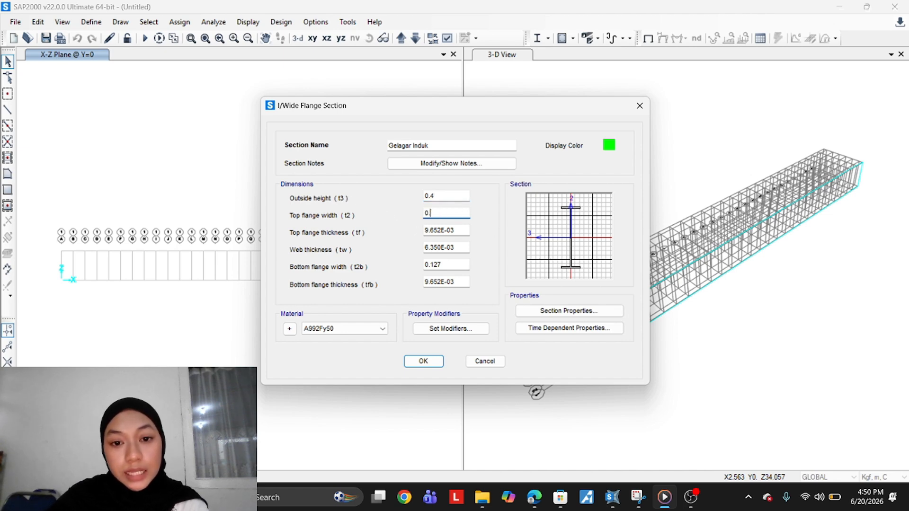
pyautogui.write('.4')
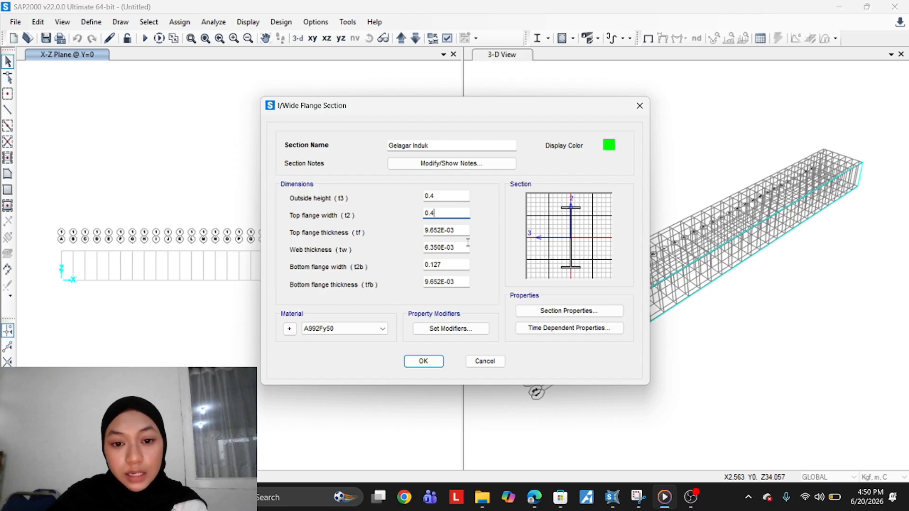
pyautogui.press('Tab')
pyautogui.write('0')
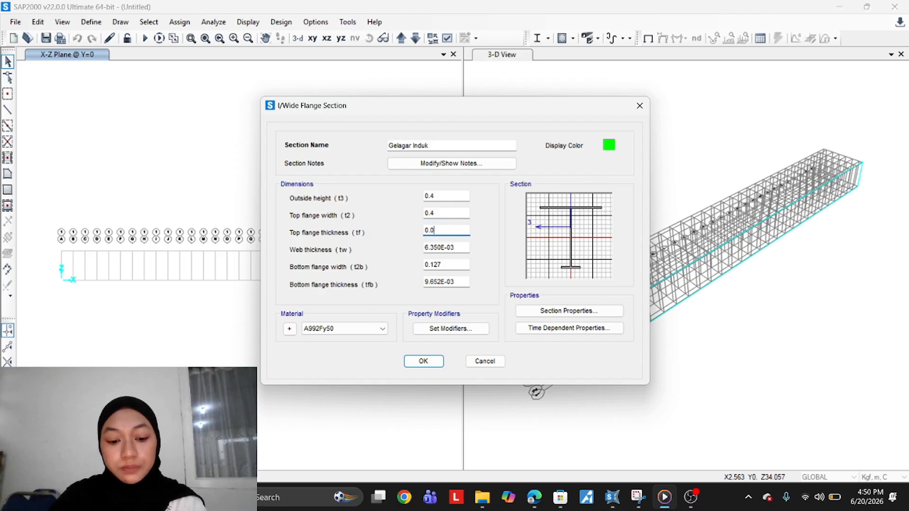
pyautogui.press('Return')
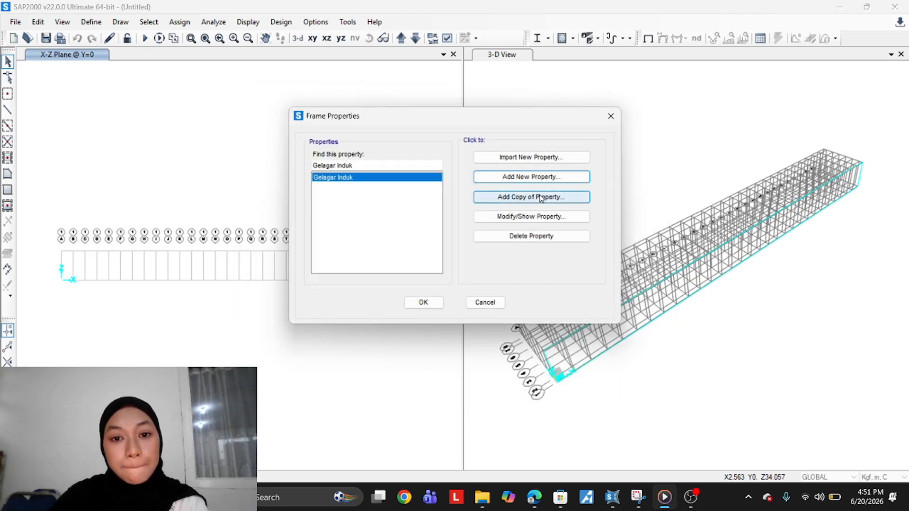
# Reopen the Gelagar Induk section and set its web thickness to 0.013
pyautogui.click(534, 216)
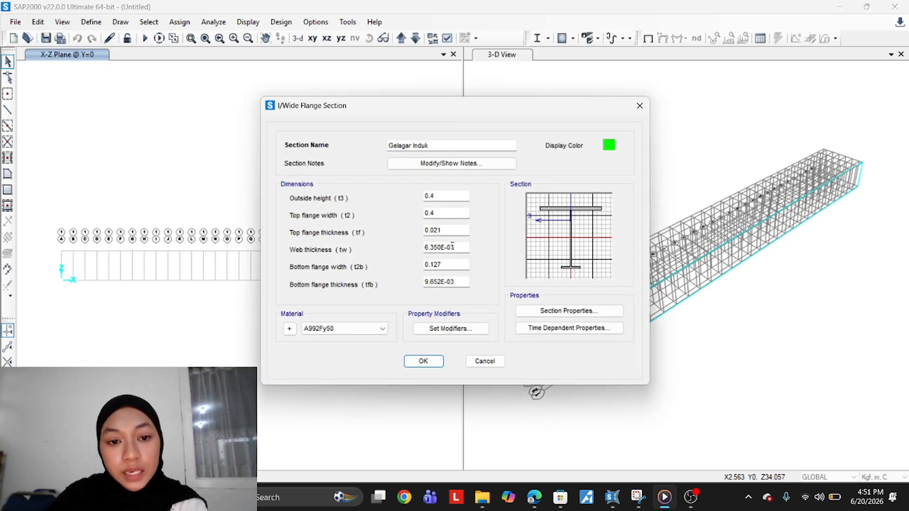
pyautogui.doubleClick(456, 230)
pyautogui.doubleClick(452, 249)
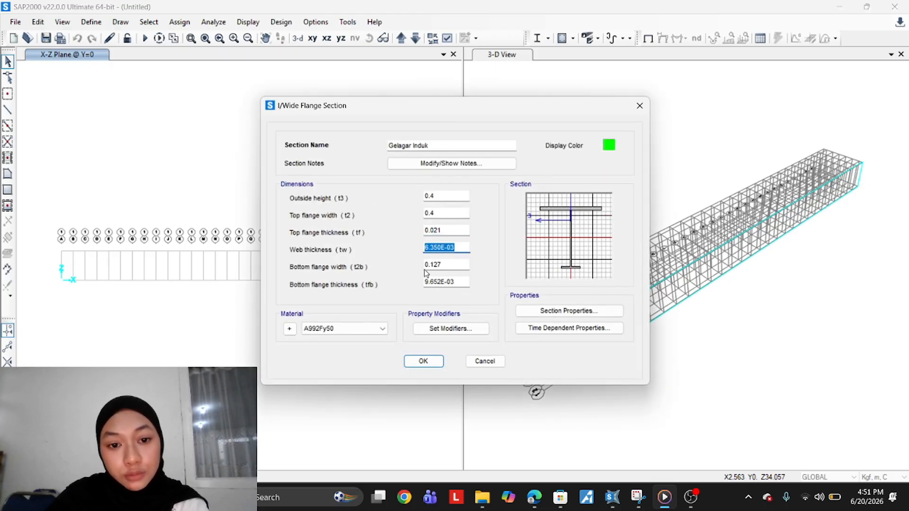
pyautogui.write('0.013')
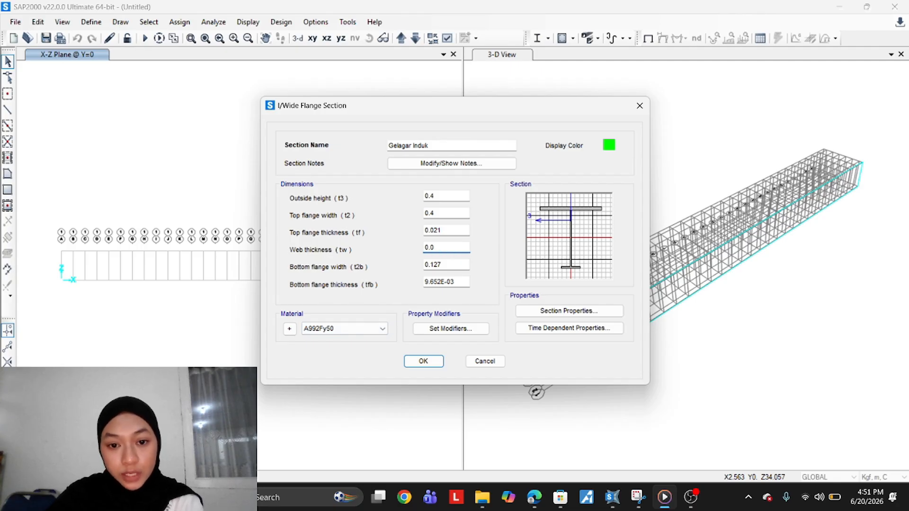
# Set the bottom flange width to 0.4 and the bottom flange thickness to 0.021
pyautogui.doubleClick(456, 264)
pyautogui.write('0.021')
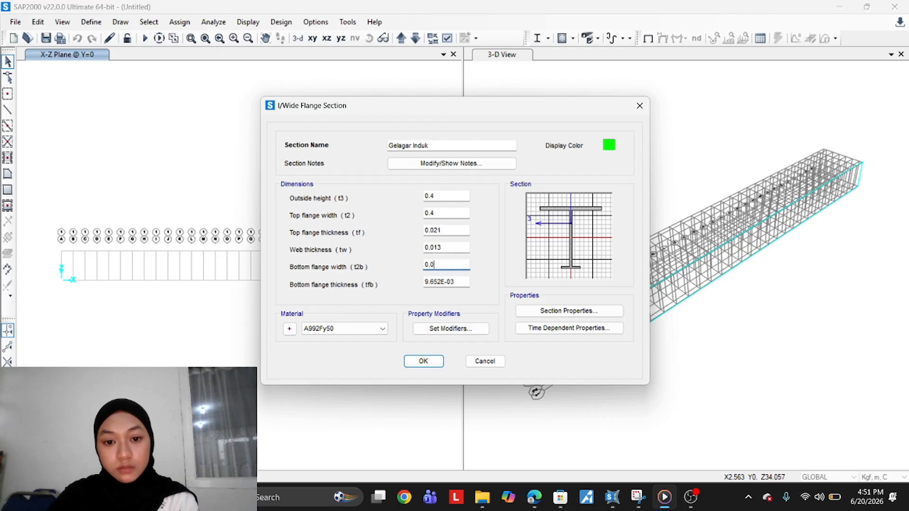
pyautogui.press('BackSpace')
pyautogui.press('BackSpace')
pyautogui.press('BackSpace')
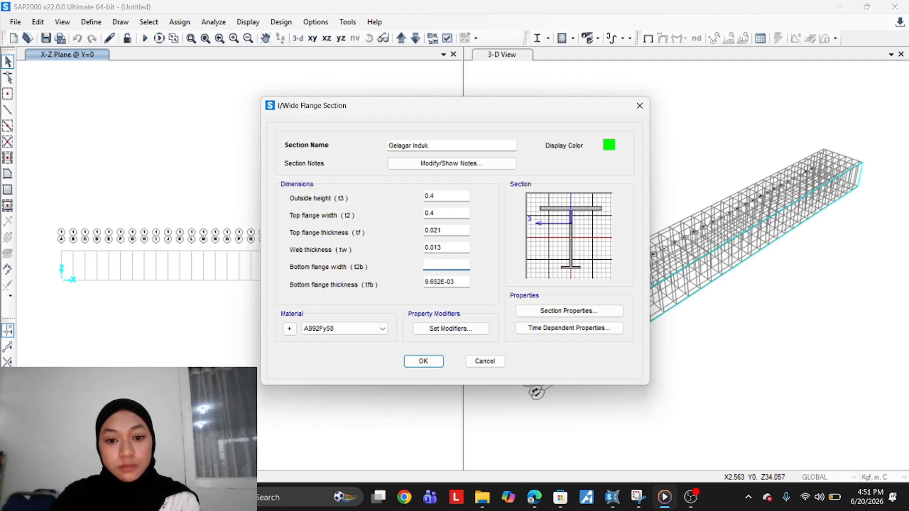
pyautogui.write('0.4')
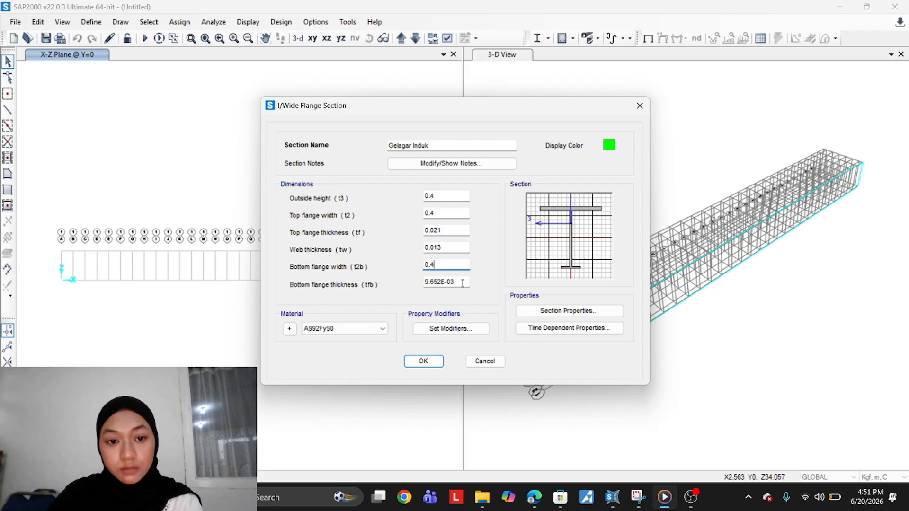
pyautogui.press('Tab')
pyautogui.write('0')
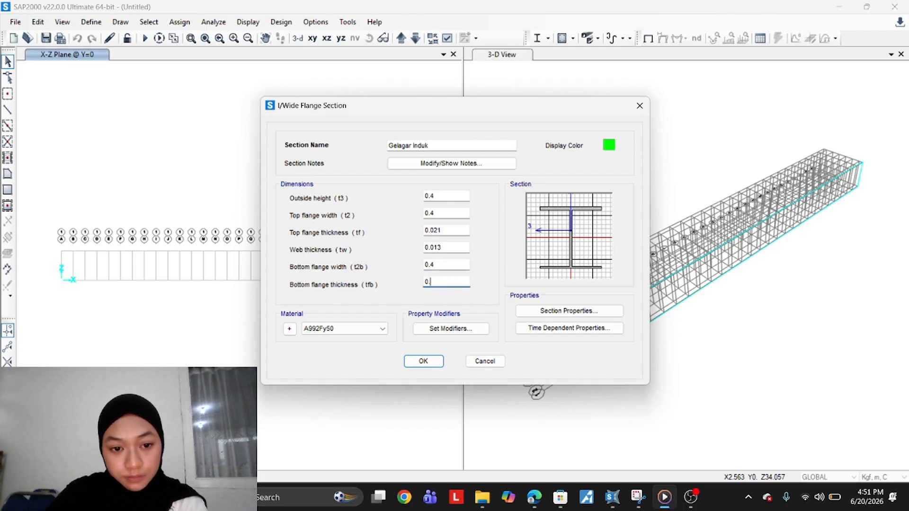
pyautogui.write('.021')
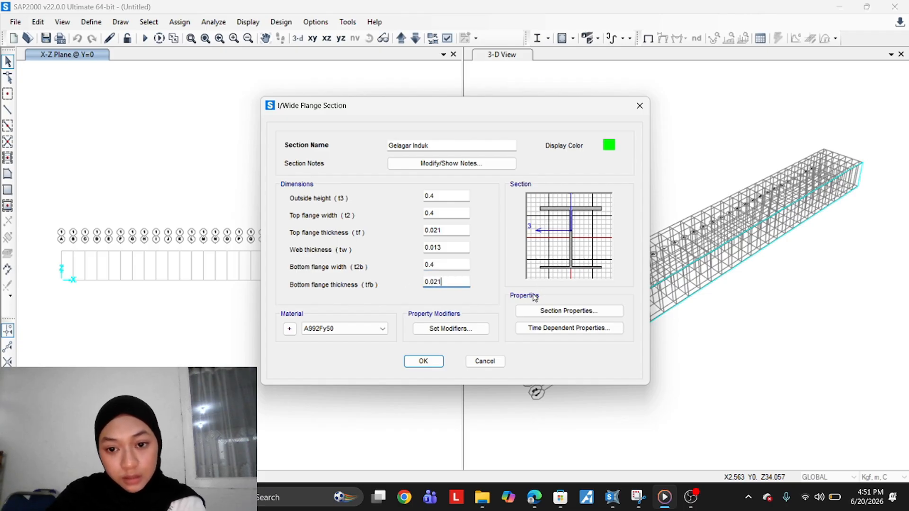
pyautogui.click(452, 264)
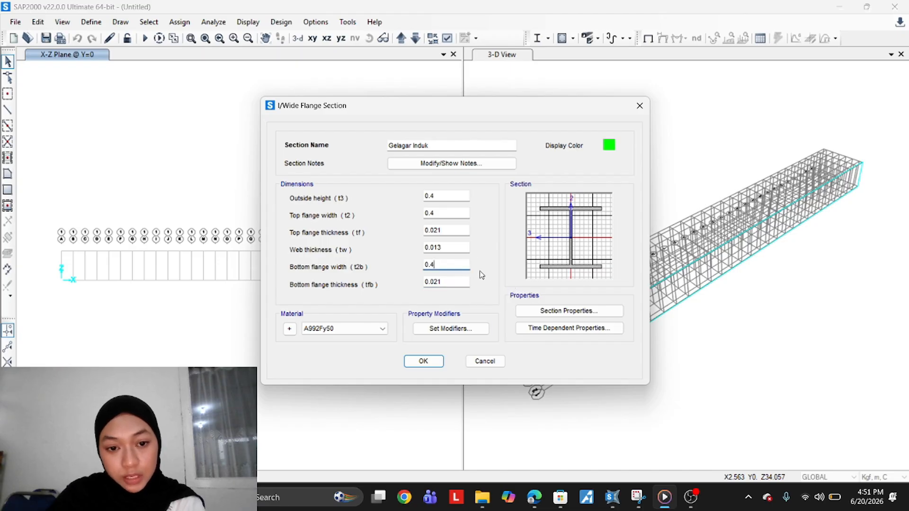
# Assign material BJ 41 to Gelagar Induk and save the section
pyautogui.click(334, 328)
pyautogui.click(340, 366)
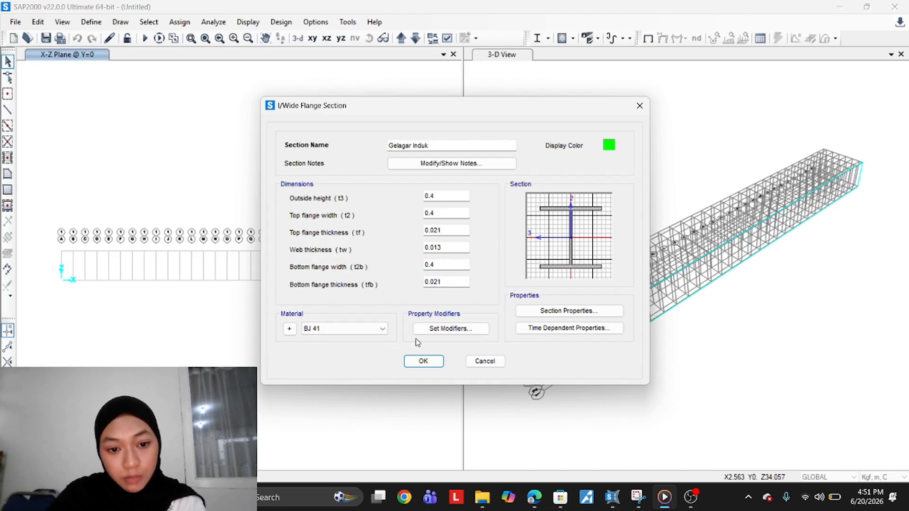
pyautogui.click(429, 363)
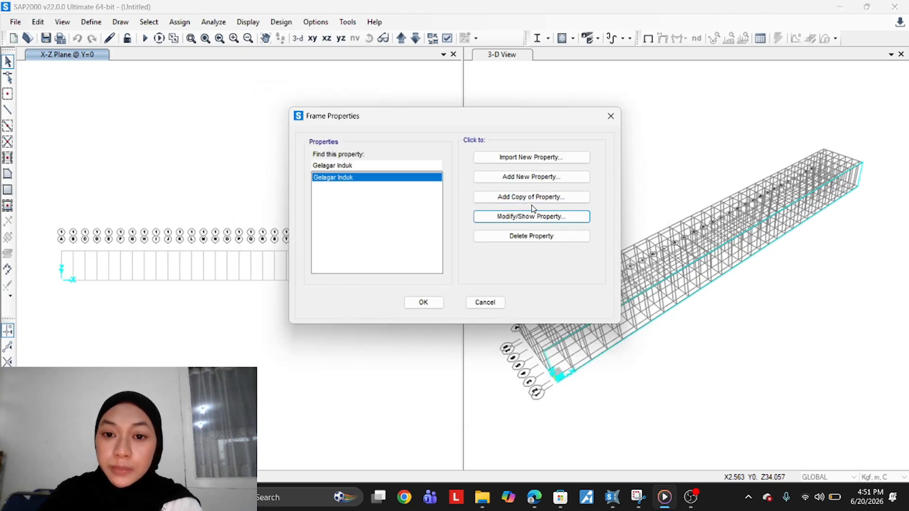
# Copy the Gelagar Induk section and name the copy Gelagar Melintang
pyautogui.click(538, 197)
pyautogui.doubleClick(424, 145)
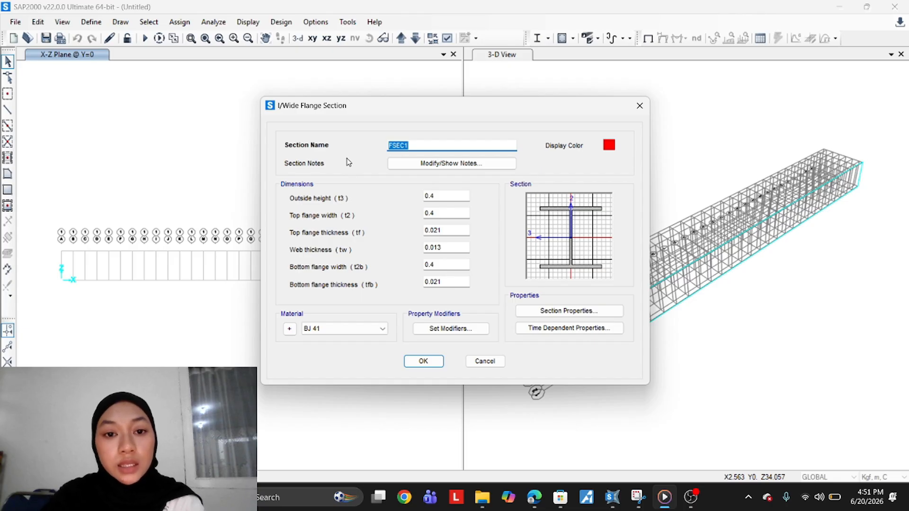
pyautogui.write('Gelagar')
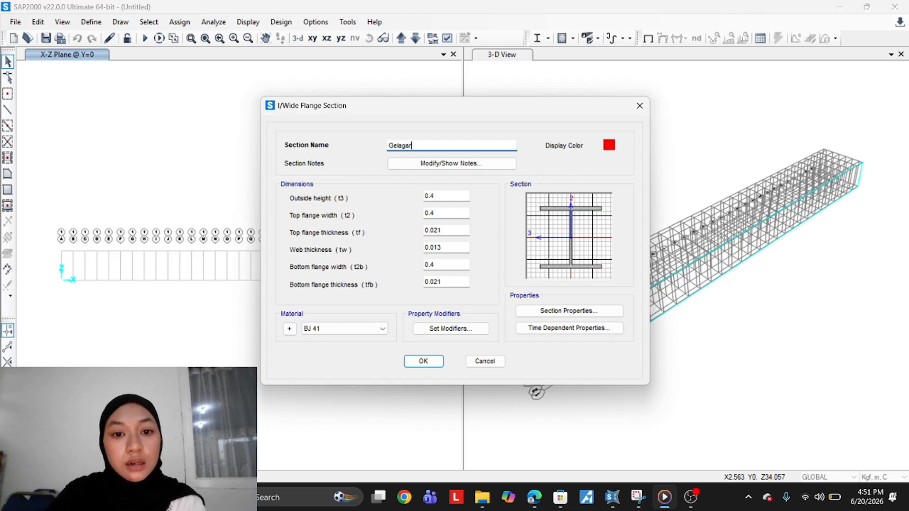
pyautogui.write(' Melin')
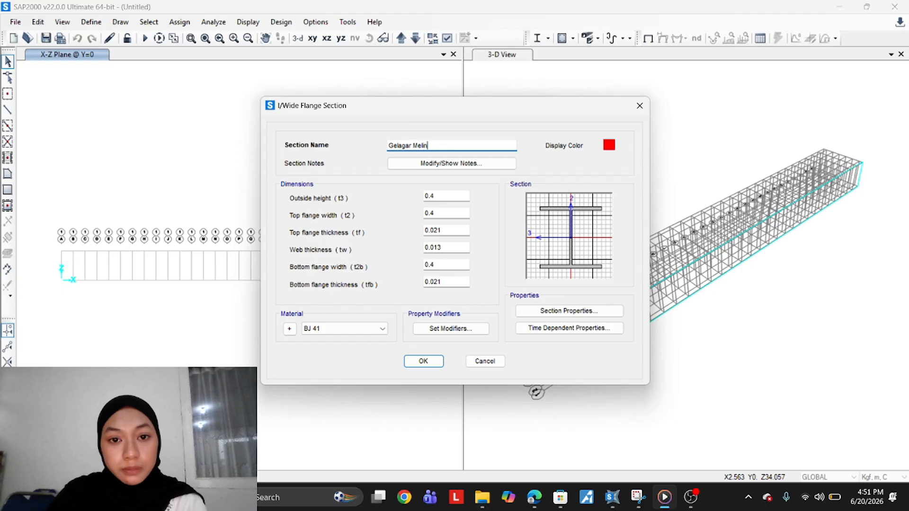
pyautogui.write('tang')
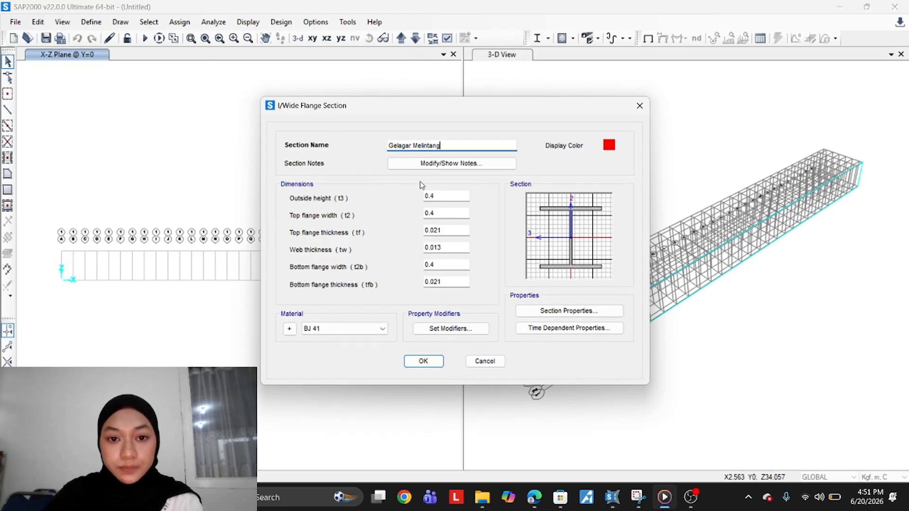
# Set Gelagar Melintang's outside height to 0.7, top flange width to 0.3 and top flange thickness to 0.024
pyautogui.doubleClick(439, 192)
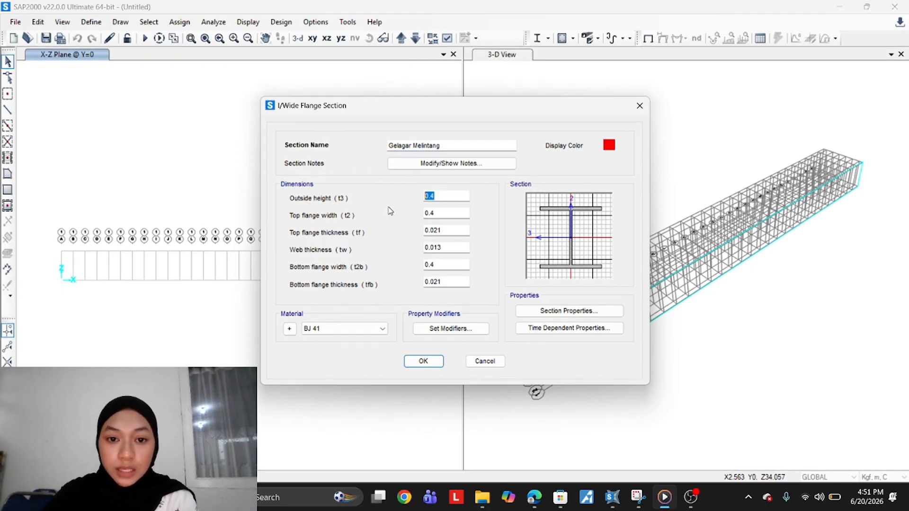
pyautogui.write('0.')
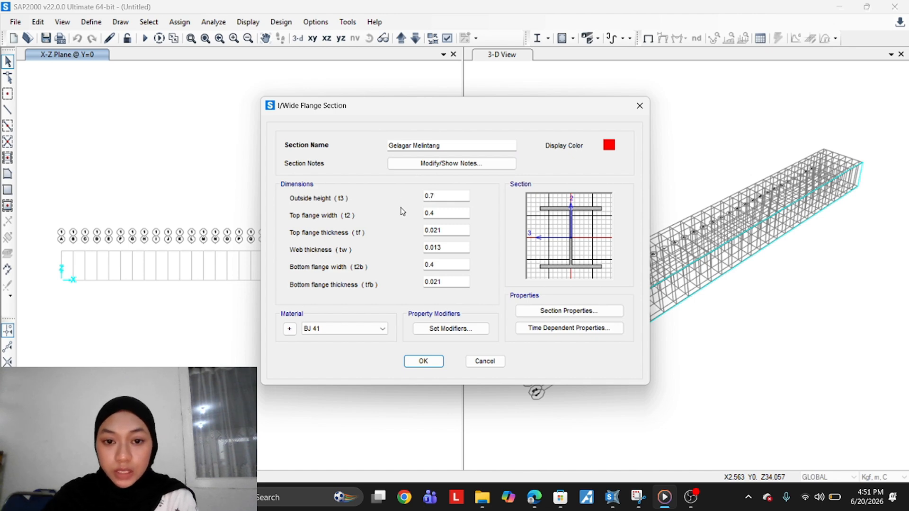
pyautogui.click(442, 212)
pyautogui.write('0.3')
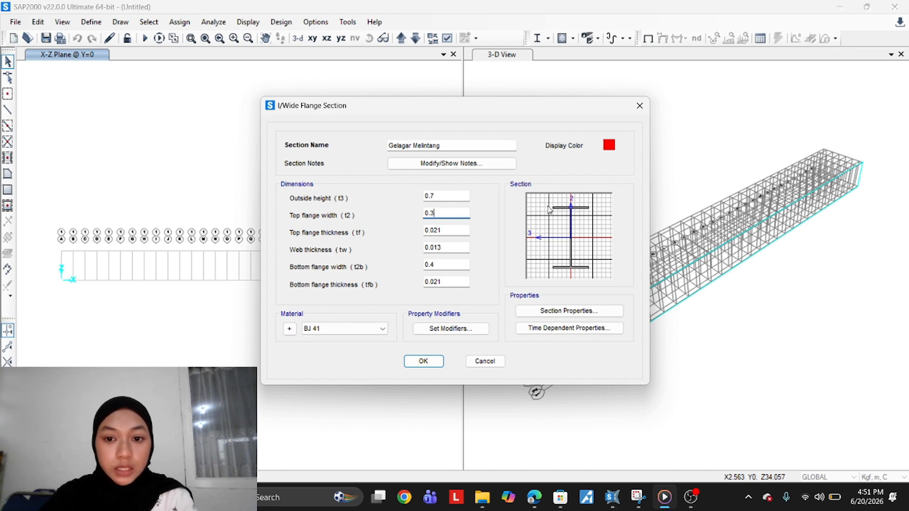
pyautogui.moveTo(450, 233)
pyautogui.mouseDown()
pyautogui.moveTo(425, 233)
pyautogui.moveTo(433, 233)
pyautogui.mouseUp()
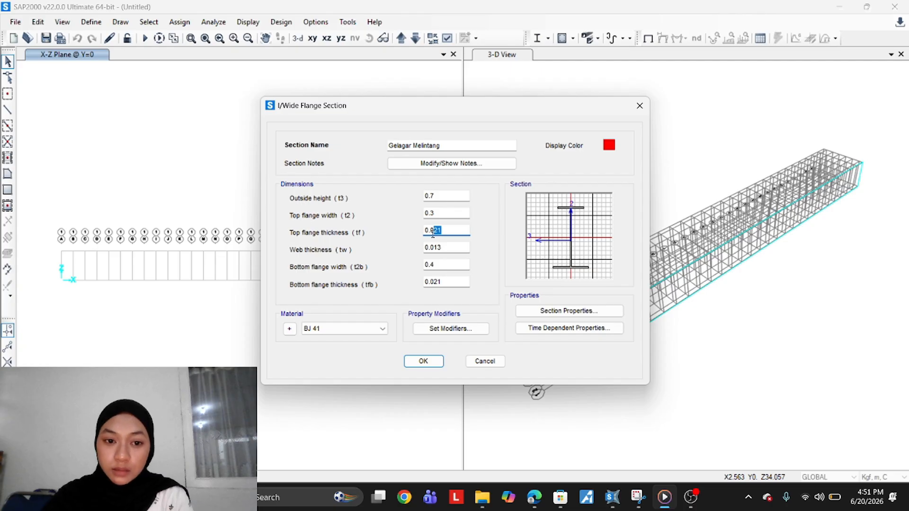
pyautogui.write('24')
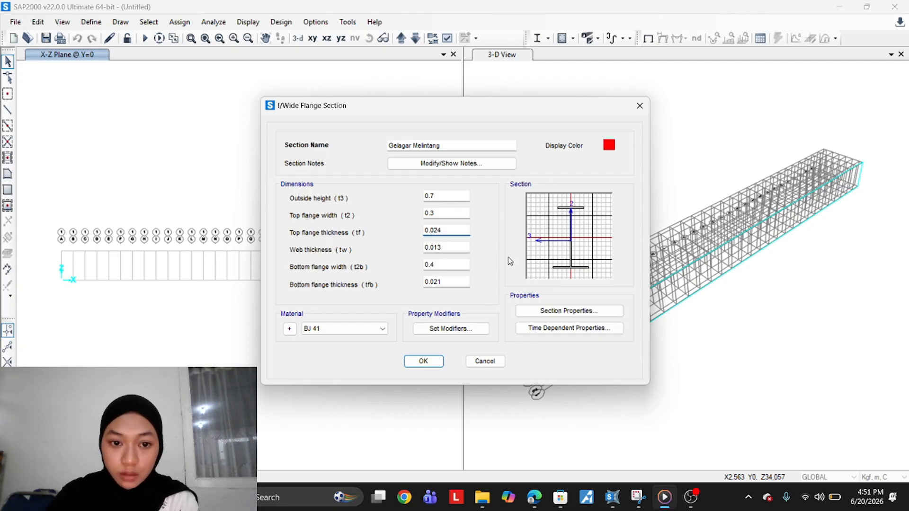
pyautogui.moveTo(446, 248); pyautogui.dragTo(430, 250)
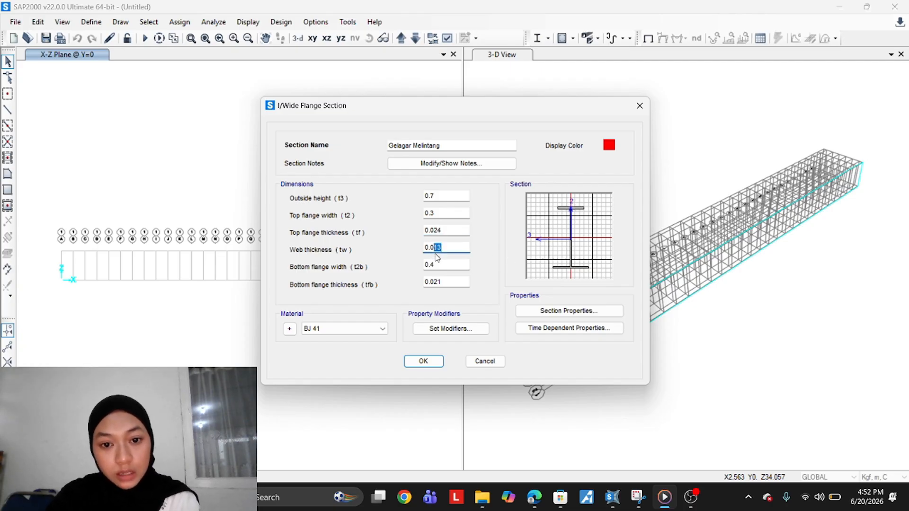
pyautogui.write('24')
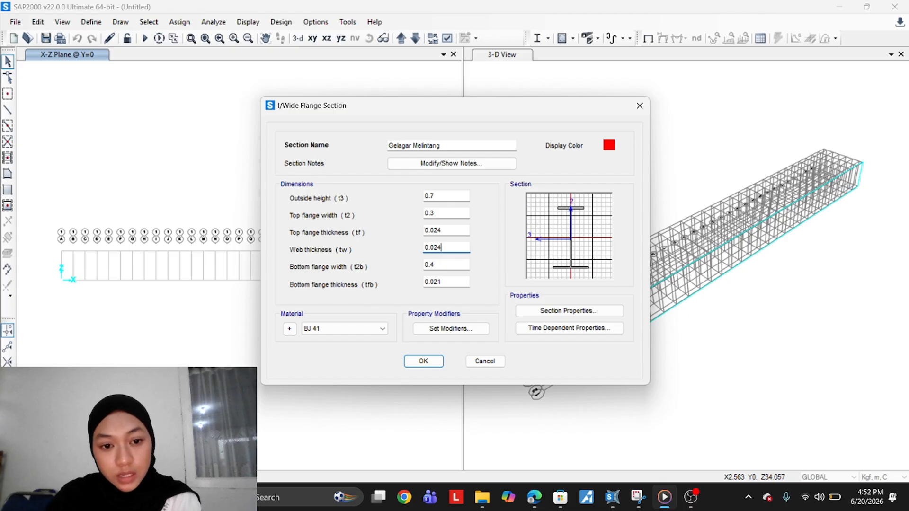
pyautogui.click(448, 266)
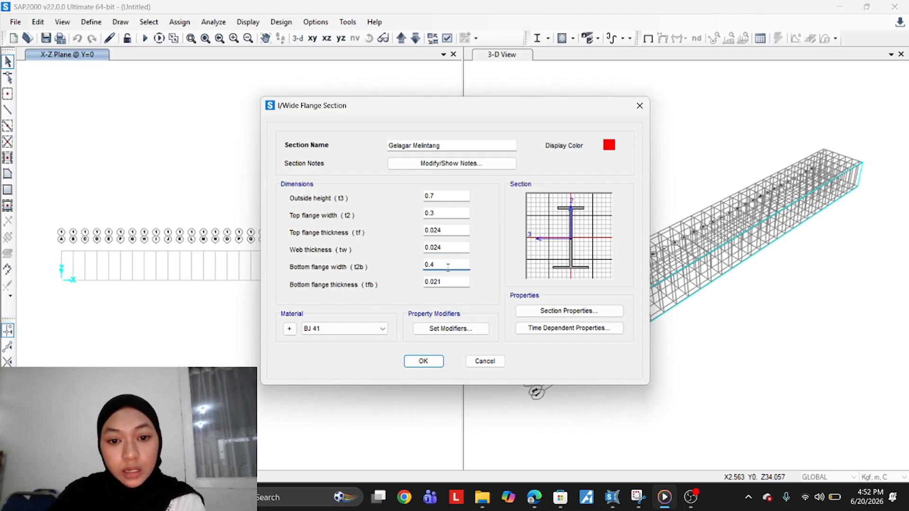
pyautogui.moveTo(442, 247); pyautogui.dragTo(432, 248)
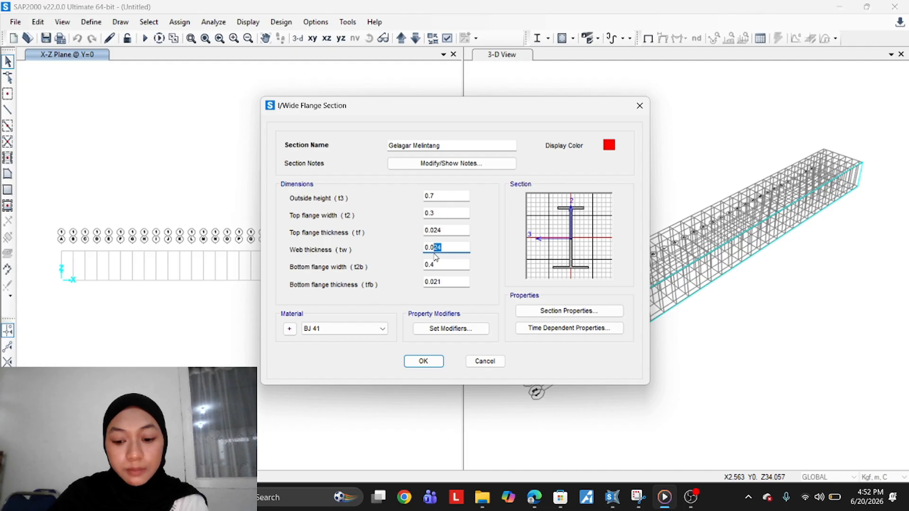
pyautogui.press('BackSpace')
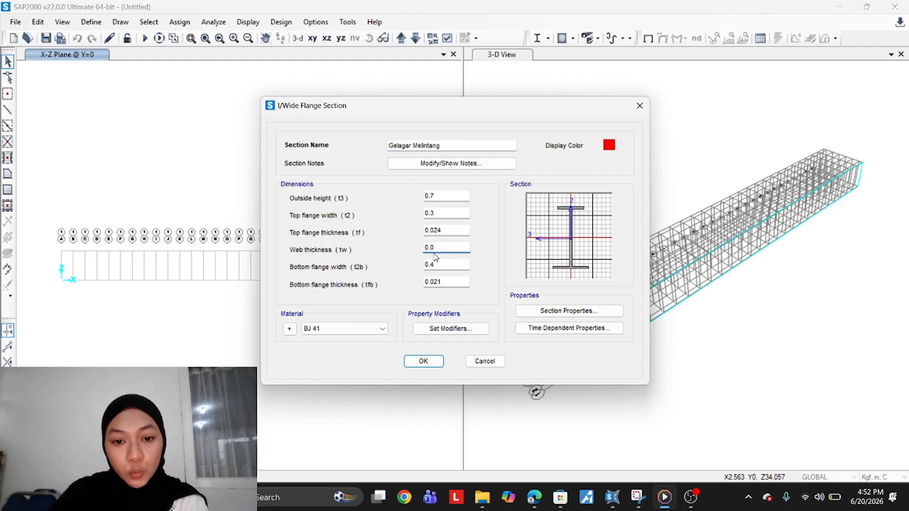
pyautogui.write('13')
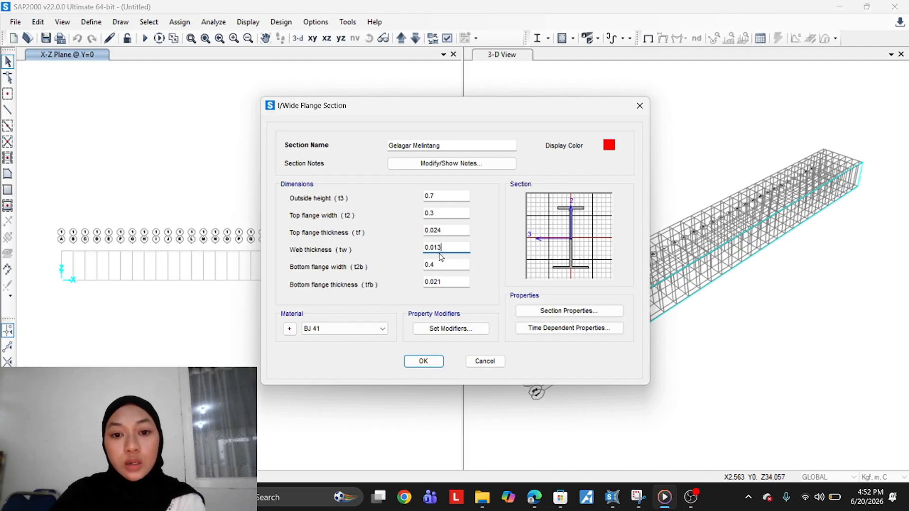
# Set Gelagar Melintang's bottom flange width to 0.3
pyautogui.moveTo(453, 266); pyautogui.dragTo(431, 273)
pyautogui.write('3')
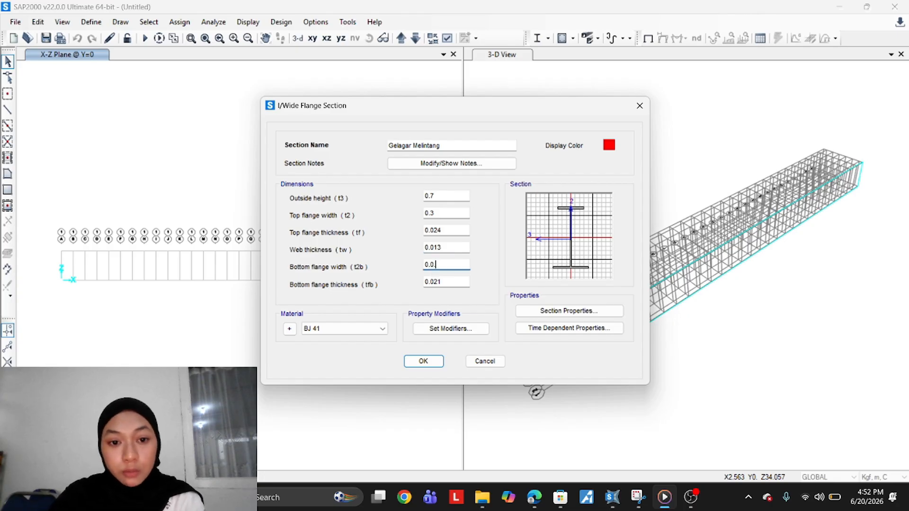
pyautogui.click(462, 282)
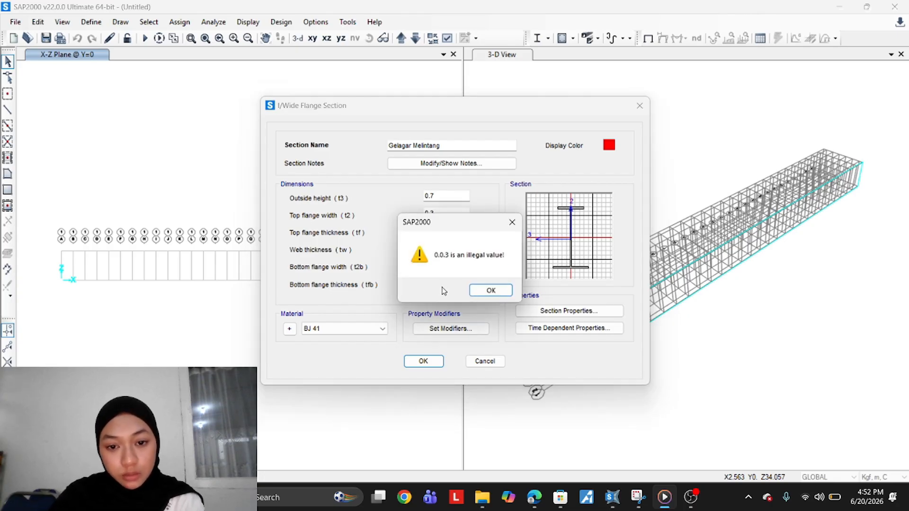
pyautogui.click(488, 289)
pyautogui.write('0.4')
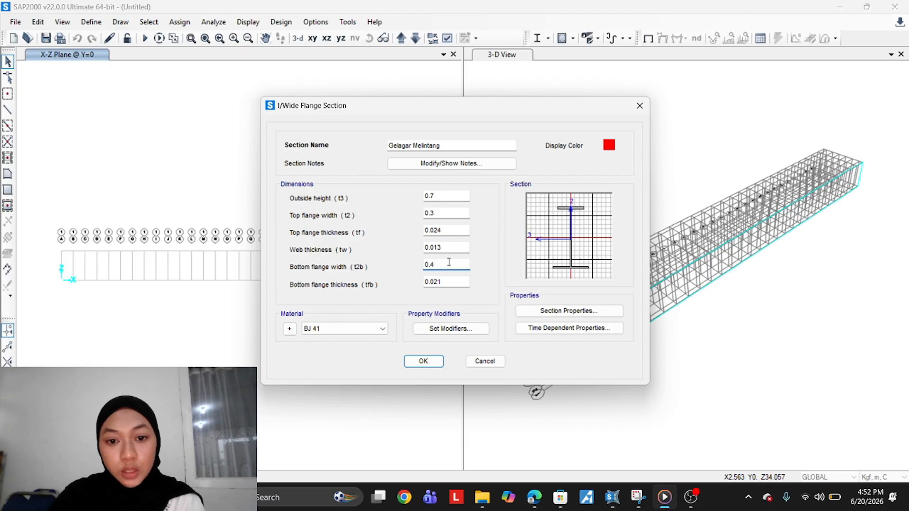
pyautogui.write('3')
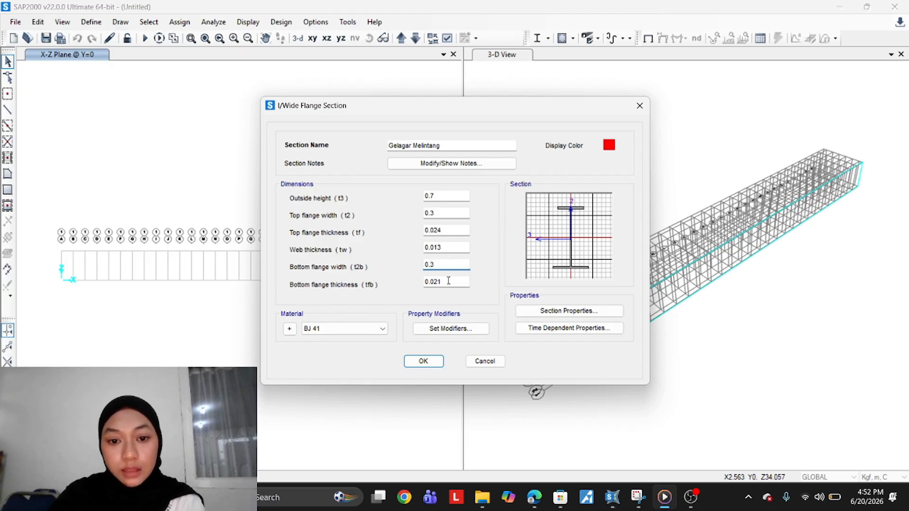
# Set the bottom flange thickness to 0.024 and save the Gelagar Melintang section
pyautogui.moveTo(441, 282); pyautogui.dragTo(433, 283)
pyautogui.write('2')
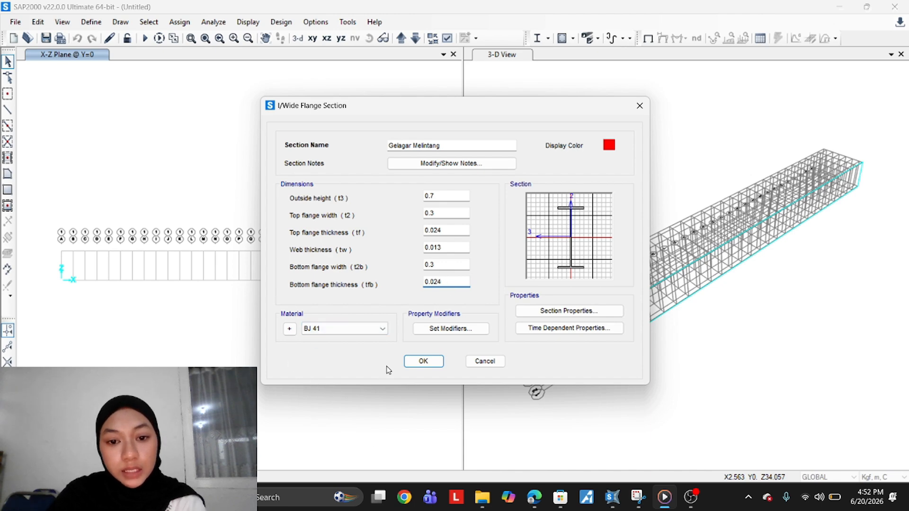
pyautogui.click(418, 363)
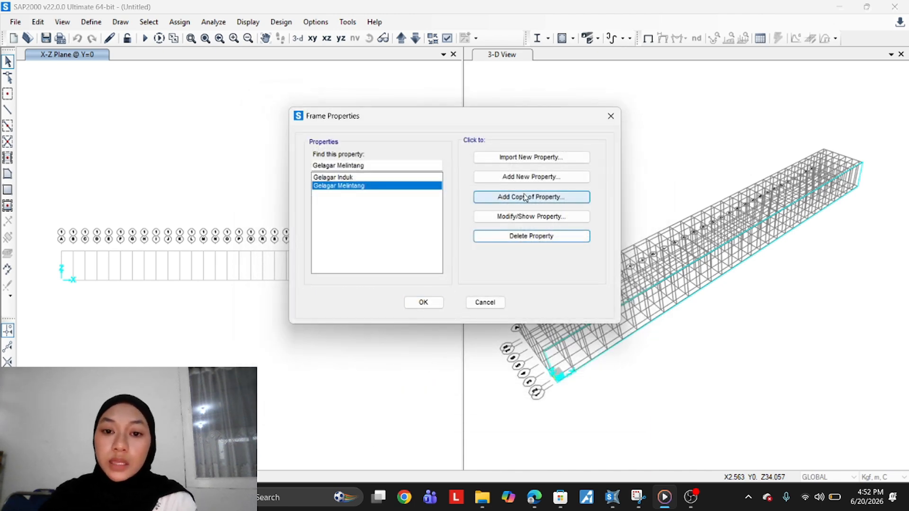
# Copy the Gelagar Melintang section and name the copy Melintang Atas
pyautogui.click(533, 197)
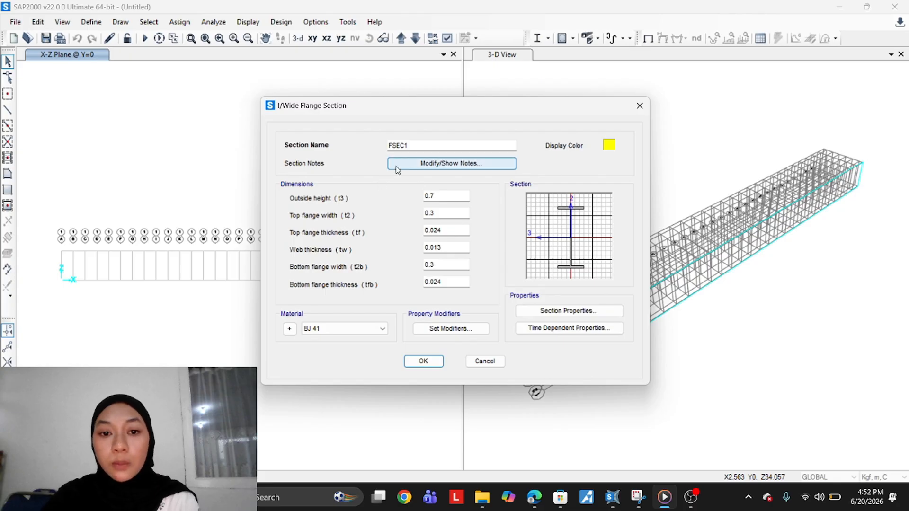
pyautogui.moveTo(428, 147); pyautogui.dragTo(365, 148)
pyautogui.write('M')
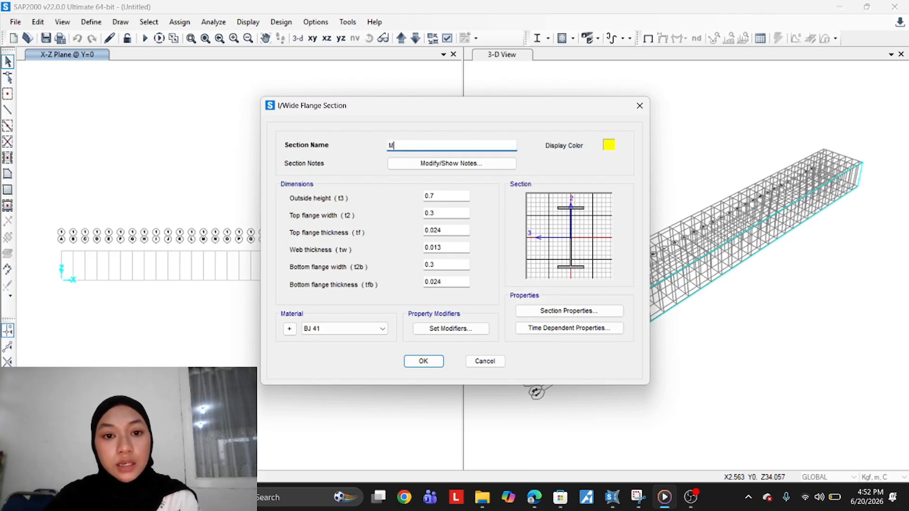
pyautogui.write('elintang Atas')
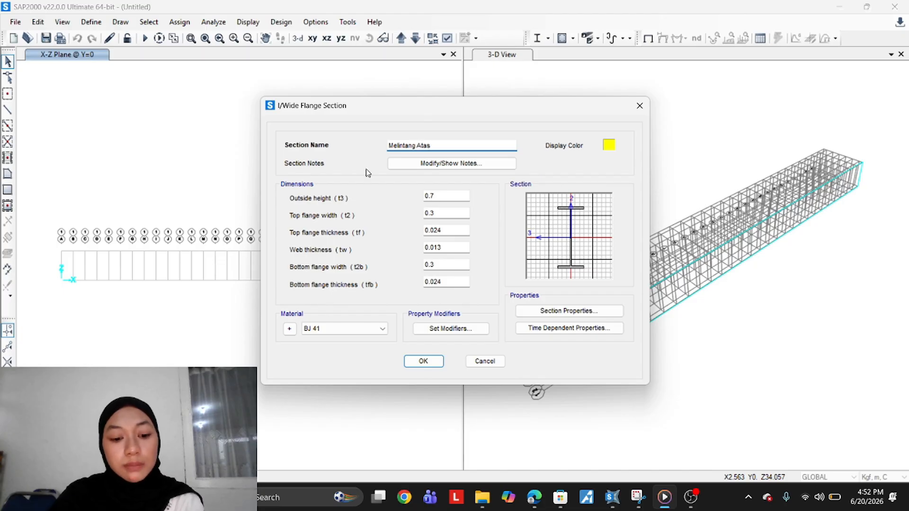
# Set Melintang Atas's outside height to 0.35 and top flange width to 0.175
pyautogui.click(442, 197)
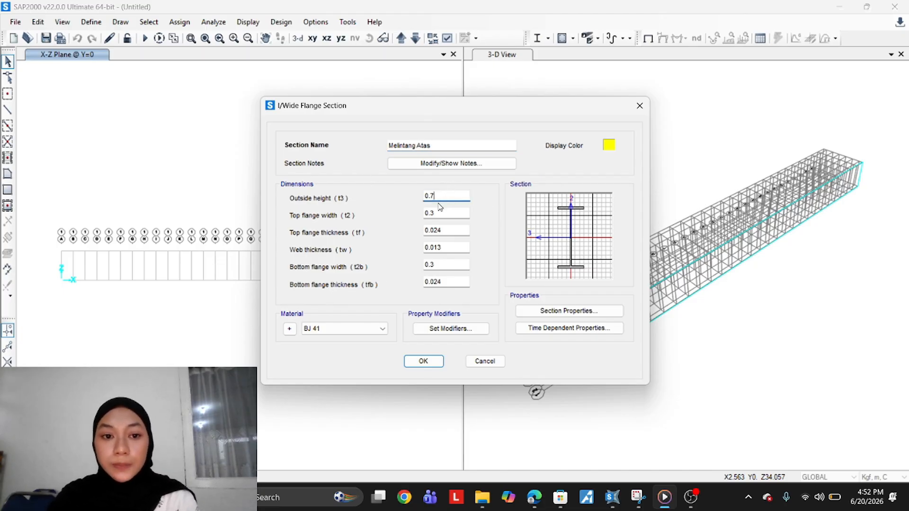
pyautogui.press('BackSpace')
pyautogui.write('35')
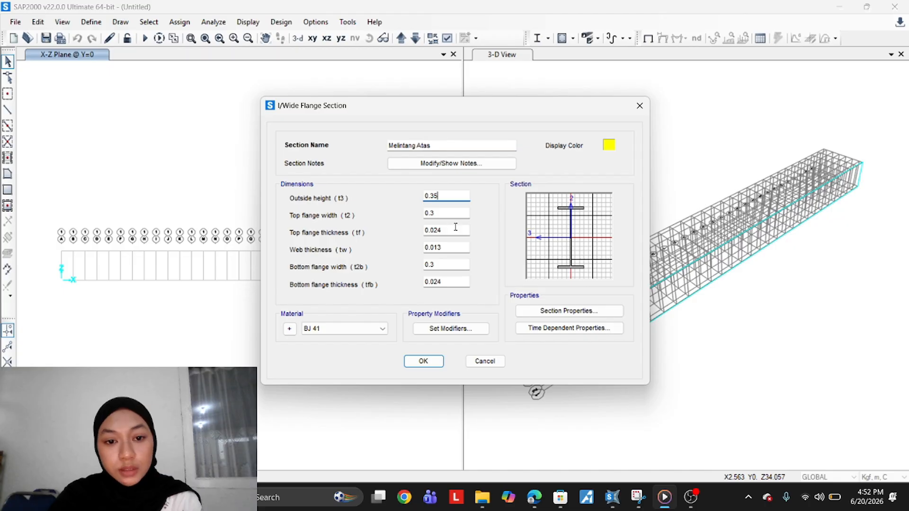
pyautogui.click(449, 212)
pyautogui.write('175')
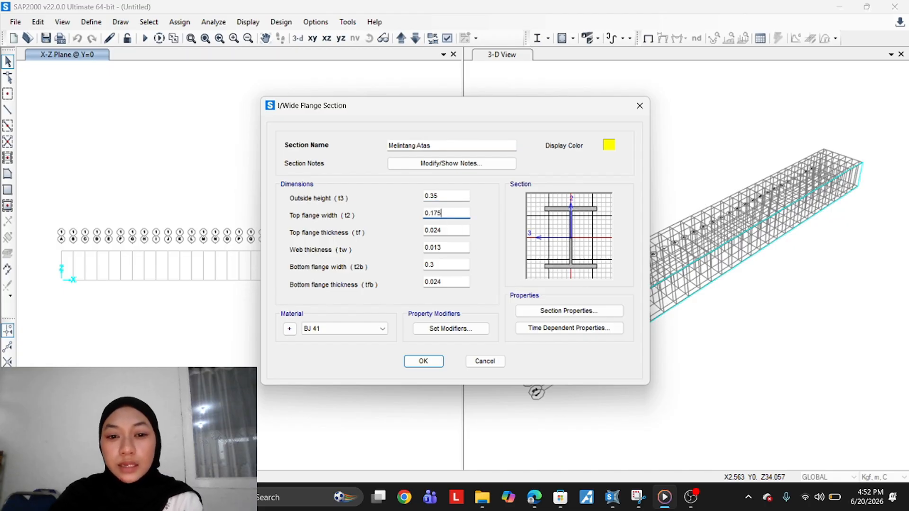
# Set top flange thickness 0.011, web thickness 0.007, bottom flange 0.175 wide by 0.011 thick, and save the section
pyautogui.moveTo(443, 231); pyautogui.dragTo(435, 235)
pyautogui.press('BackSpace')
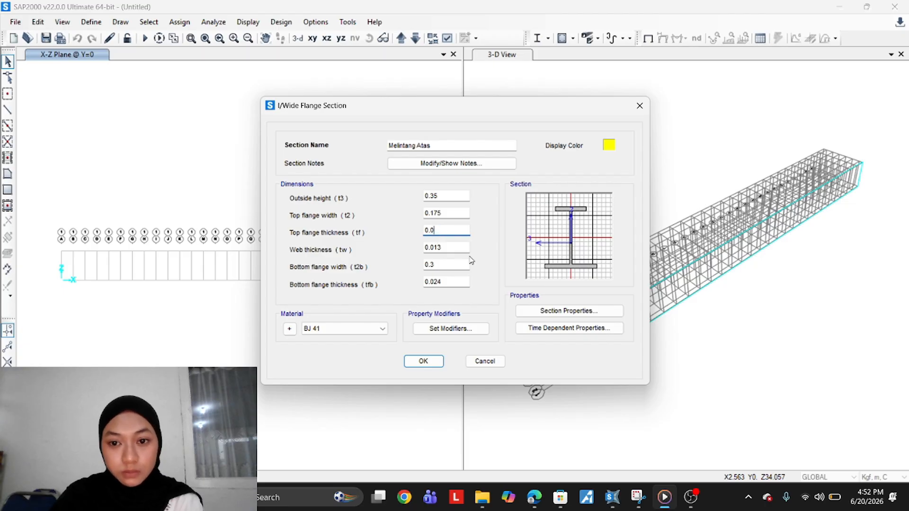
pyautogui.write('11')
pyautogui.click(446, 248)
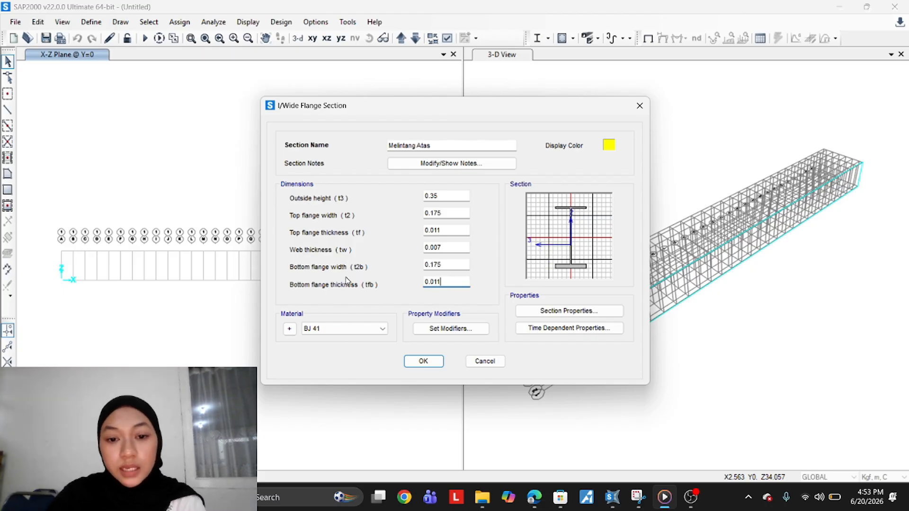
pyautogui.click(453, 262)
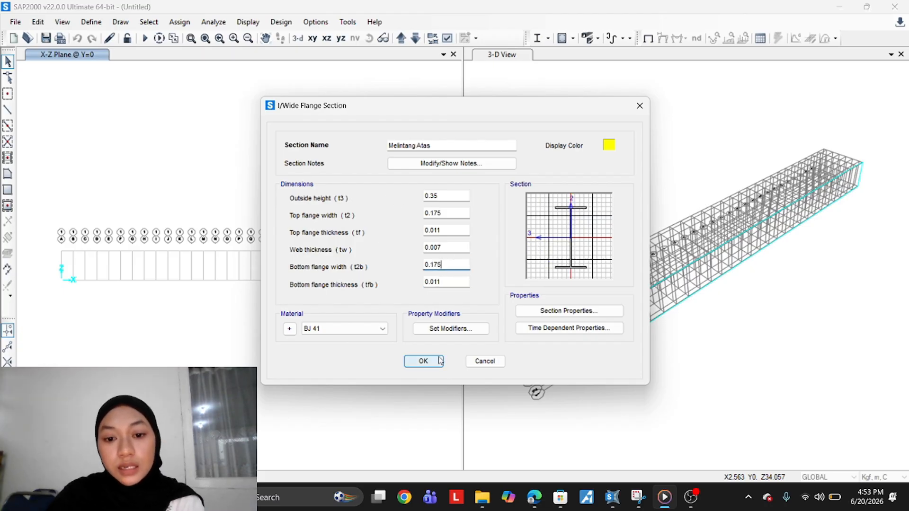
pyautogui.click(422, 361)
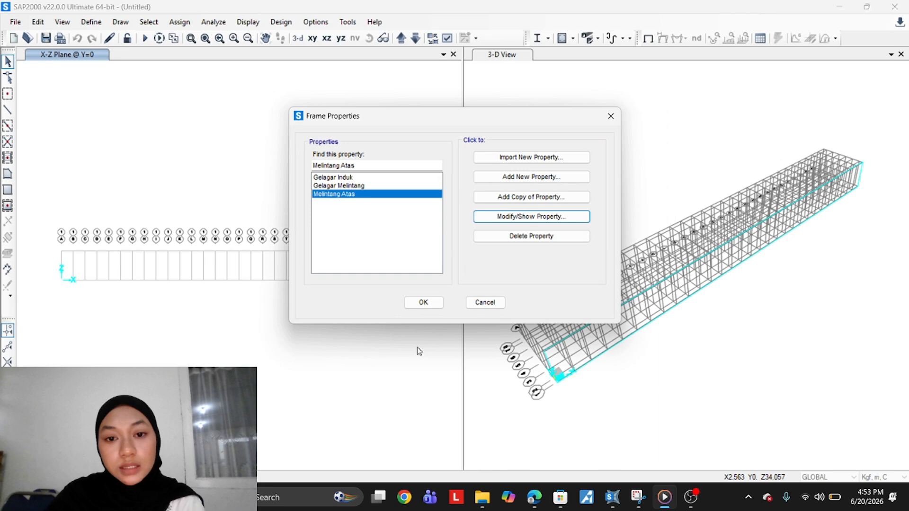
# Copy the Melintang Atas section and name the copy Gelagar Memanjang
pyautogui.click(530, 197)
pyautogui.moveTo(423, 145); pyautogui.dragTo(368, 159)
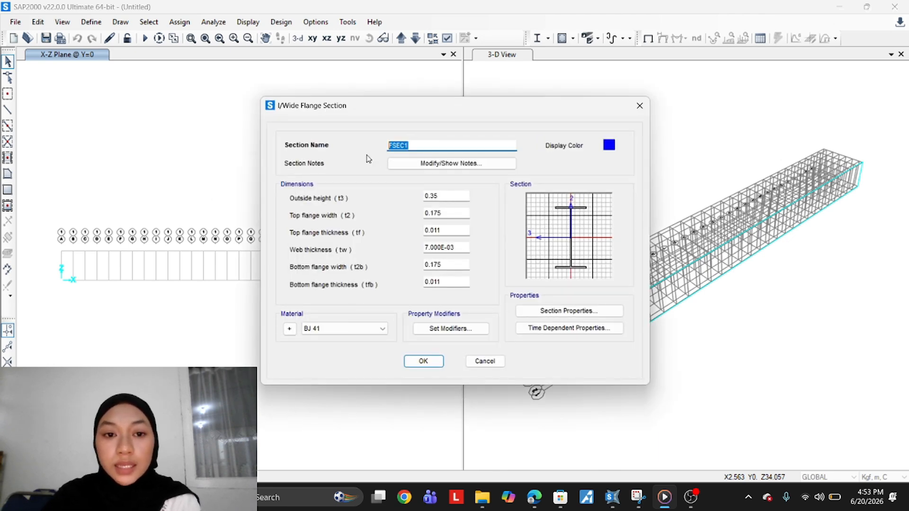
pyautogui.write('G')
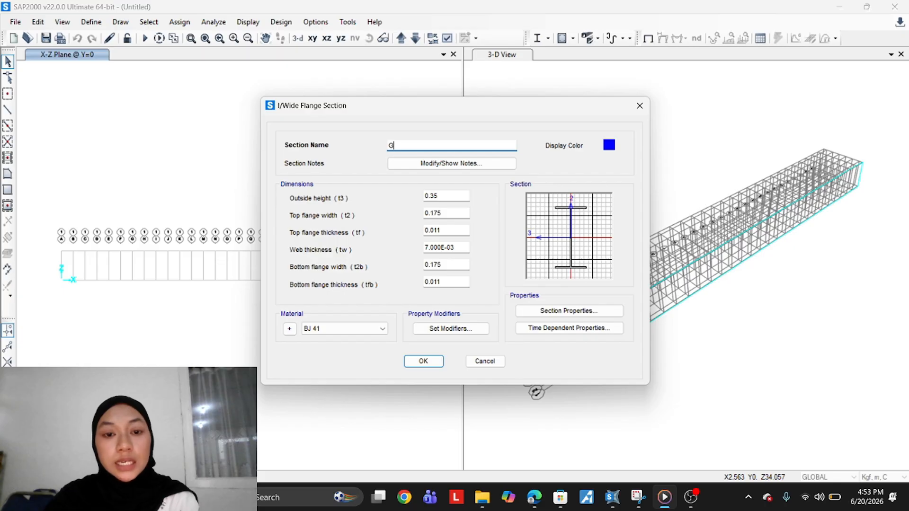
pyautogui.write('ek')
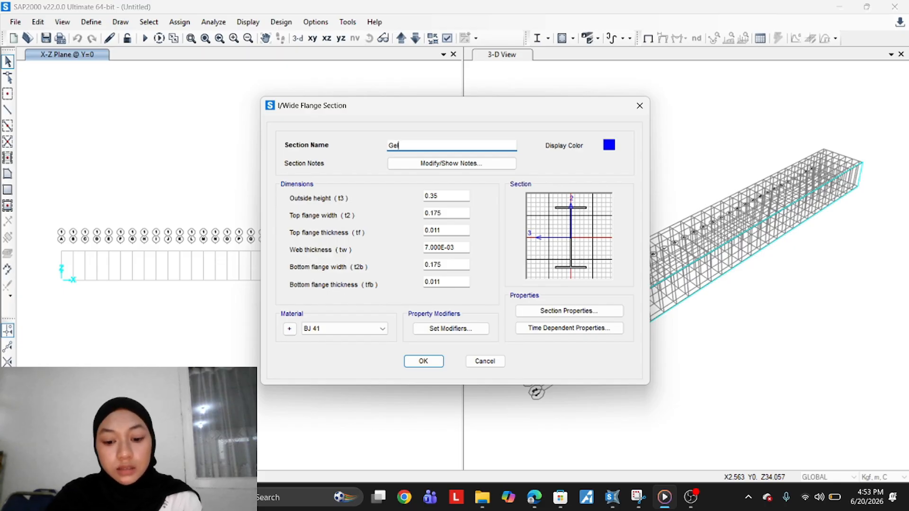
pyautogui.write('agar')
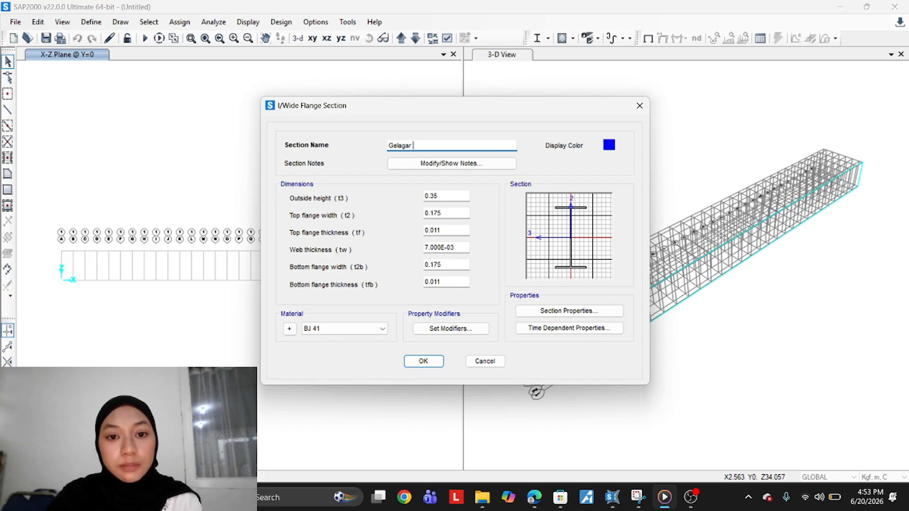
pyautogui.write(' Me')
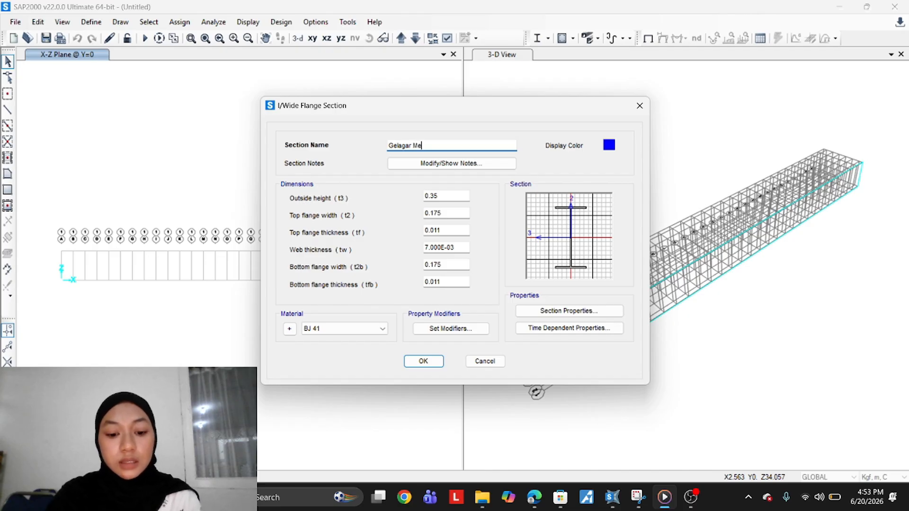
pyautogui.write('manjang')
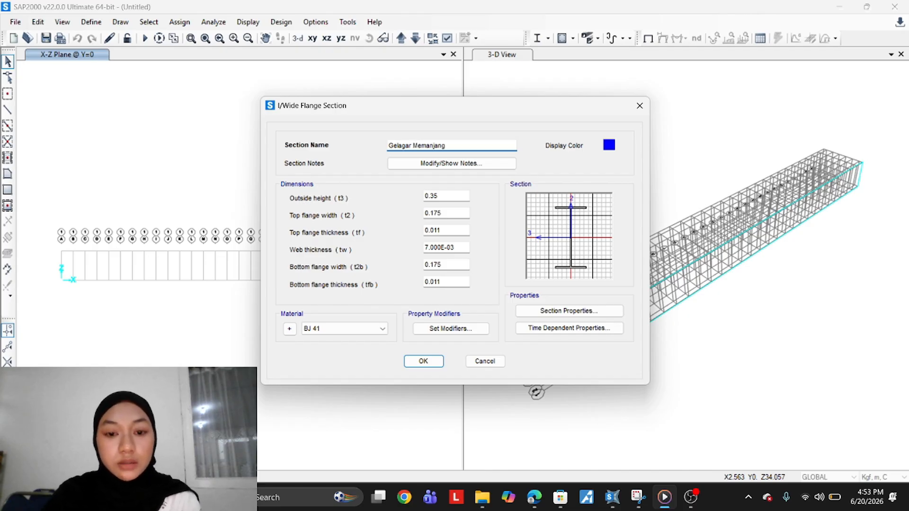
# Set Gelagar Memanjang's outside height to 0.3 and top flange width to 0.15
pyautogui.click(454, 194)
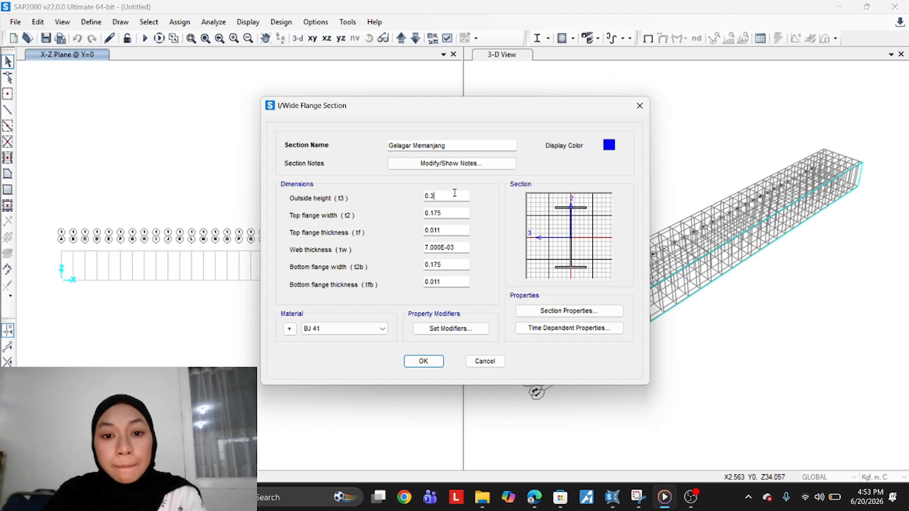
pyautogui.click(452, 213)
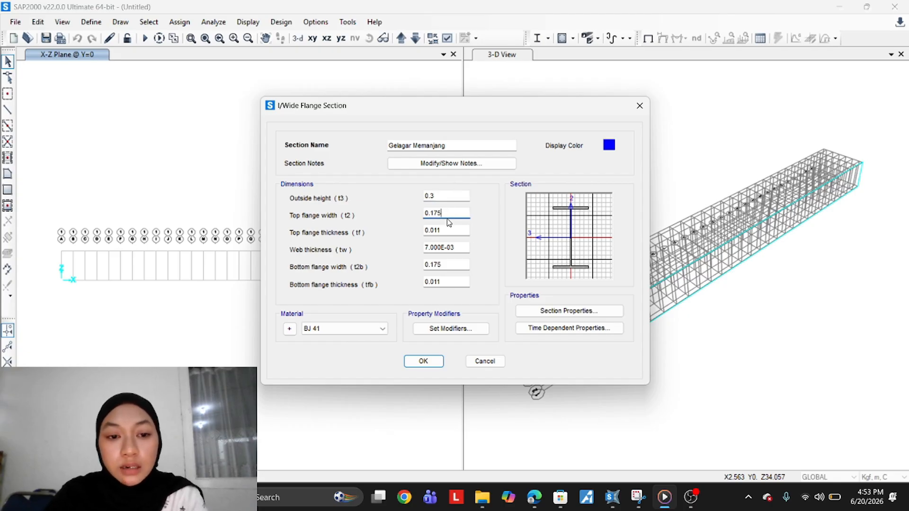
pyautogui.write('5')
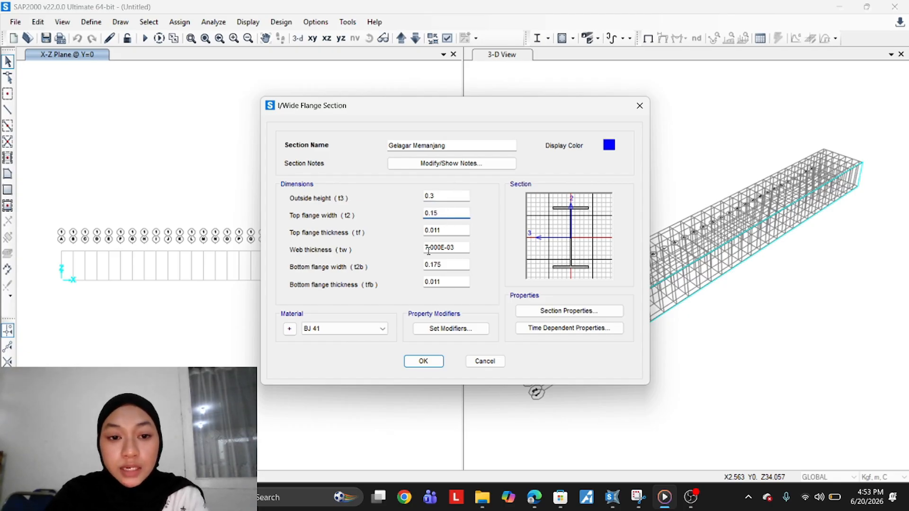
# Set Gelagar Memanjang's top flange thickness to 0.009
pyautogui.click(460, 229)
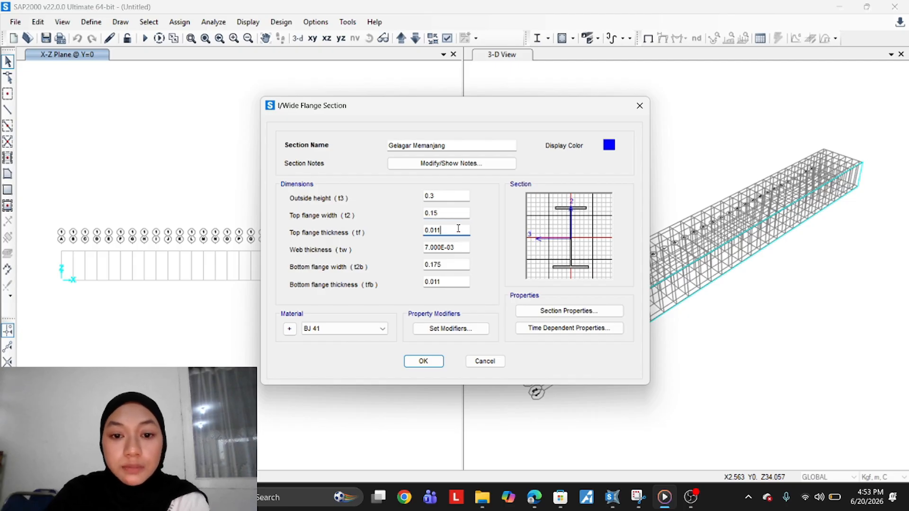
pyautogui.press('BackSpace')
pyautogui.press('BackSpace')
pyautogui.write('0')
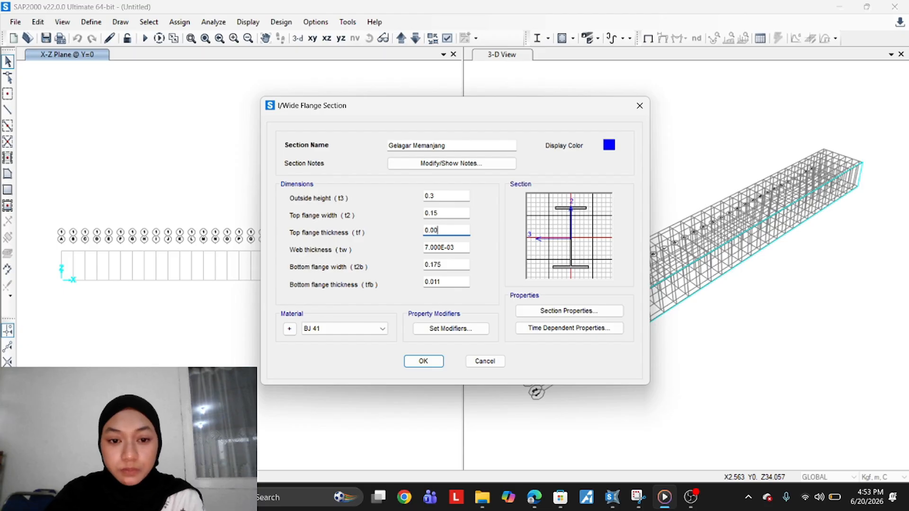
pyautogui.write('9')
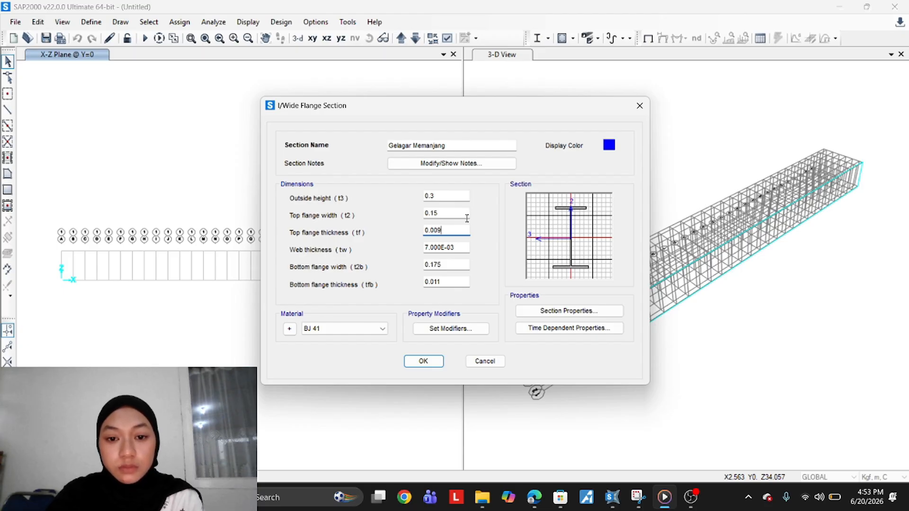
pyautogui.press('space')
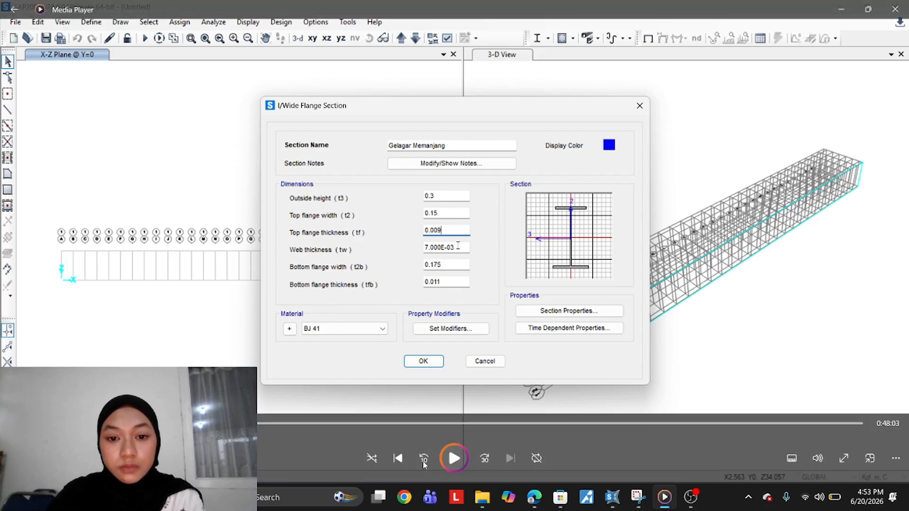
pyautogui.click(489, 458)
pyautogui.click(489, 458)
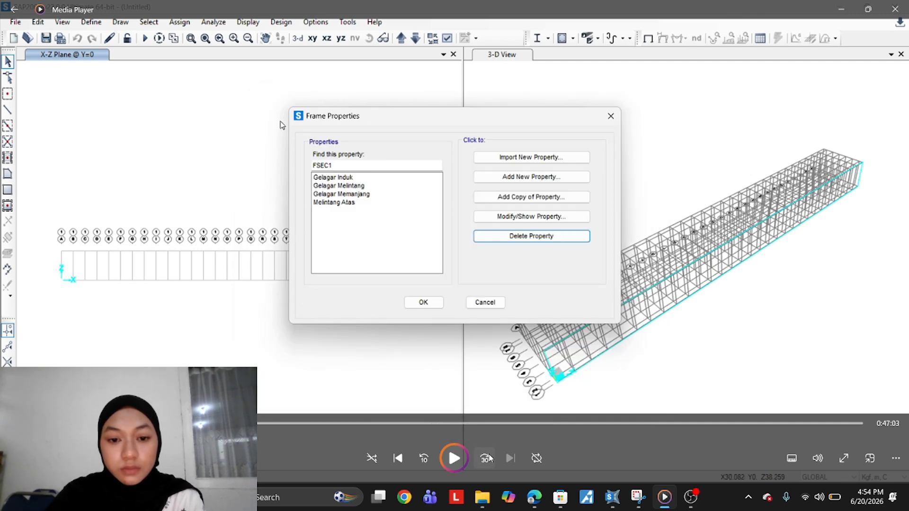
pyautogui.press('space')
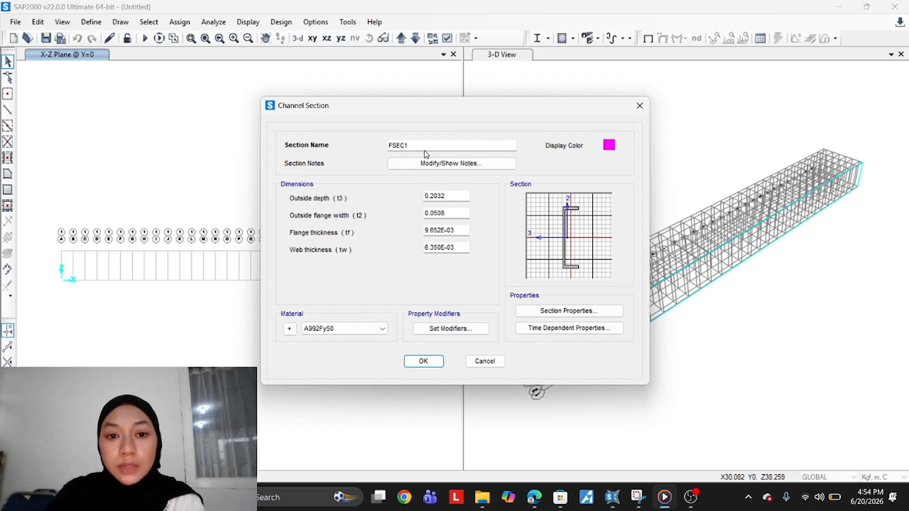
# Name the new channel section Ikatan Angin
pyautogui.moveTo(424, 148); pyautogui.dragTo(336, 159)
pyautogui.write('Ika')
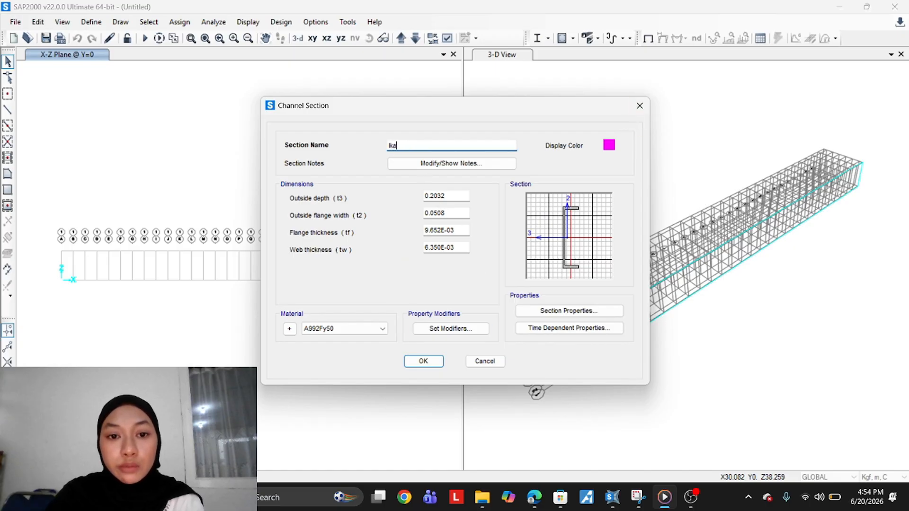
pyautogui.press('BackSpace')
pyautogui.press('BackSpace')
pyautogui.write('Ikatan Angi')
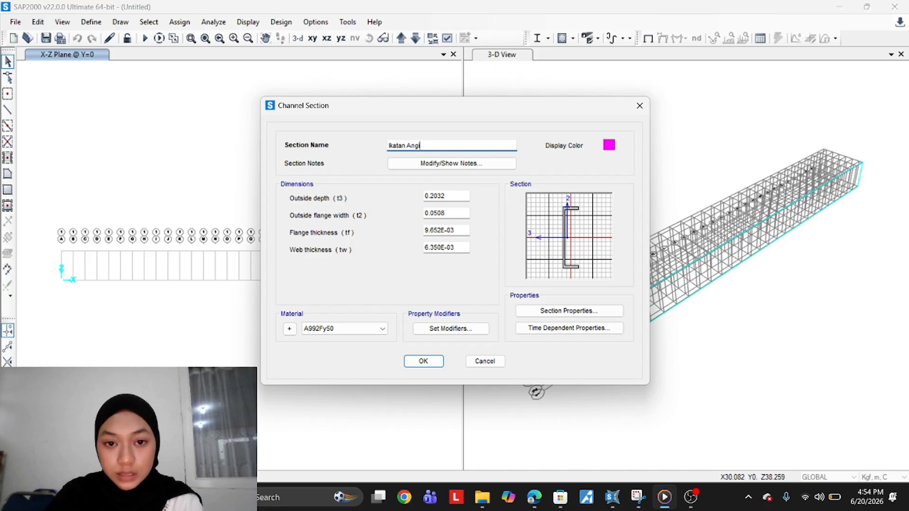
pyautogui.write('n')
# Set Ikatan Angin's outside depth to 0.15 and outside flange width to 0.075
pyautogui.moveTo(455, 196); pyautogui.dragTo(408, 199)
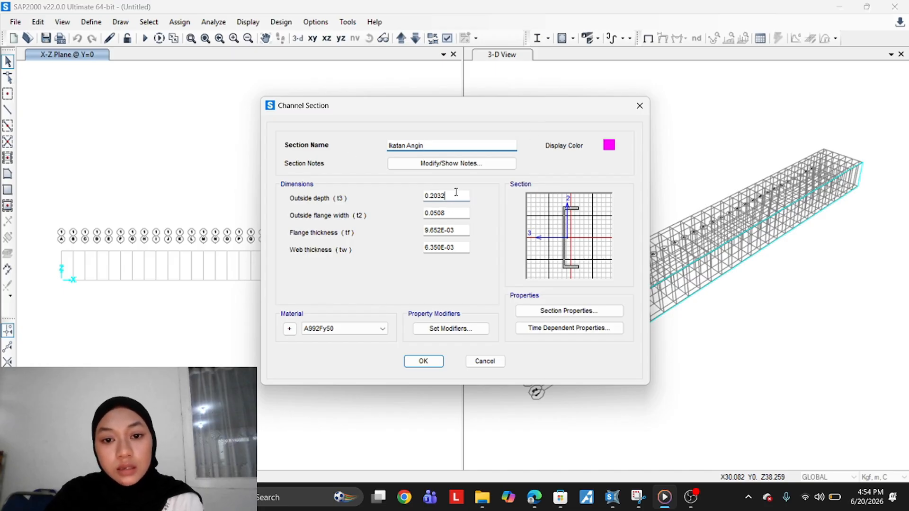
pyautogui.write('0.0')
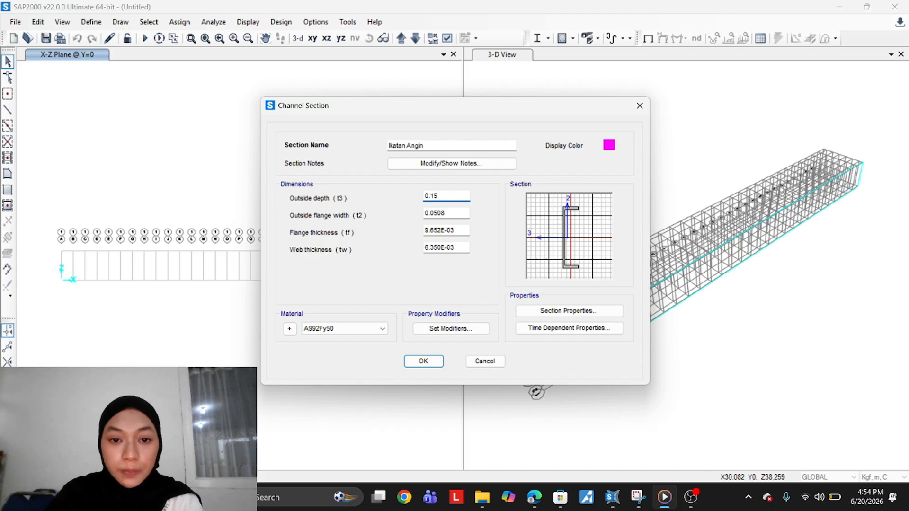
pyautogui.click(456, 212)
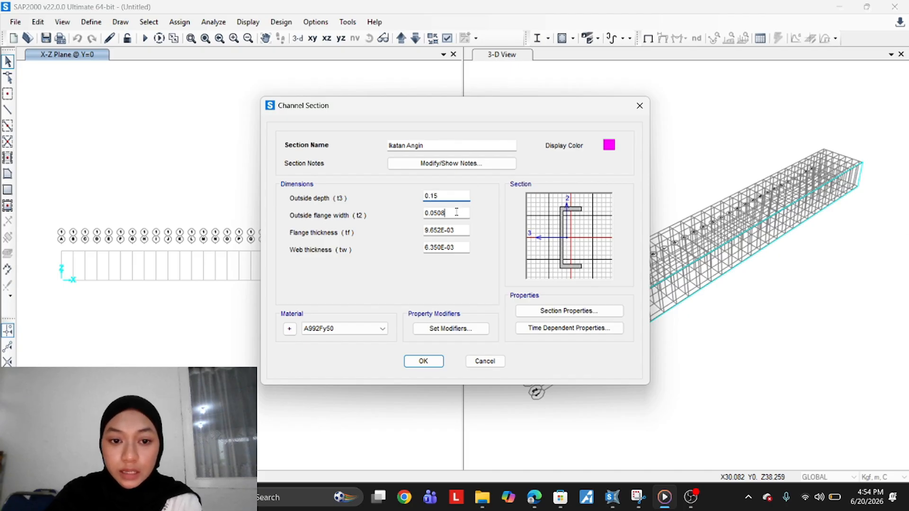
pyautogui.press('BackSpace')
pyautogui.press('BackSpace')
pyautogui.press('BackSpace')
pyautogui.press('BackSpace')
pyautogui.press('BackSpace')
pyautogui.press('BackSpace')
pyautogui.write('0.075')
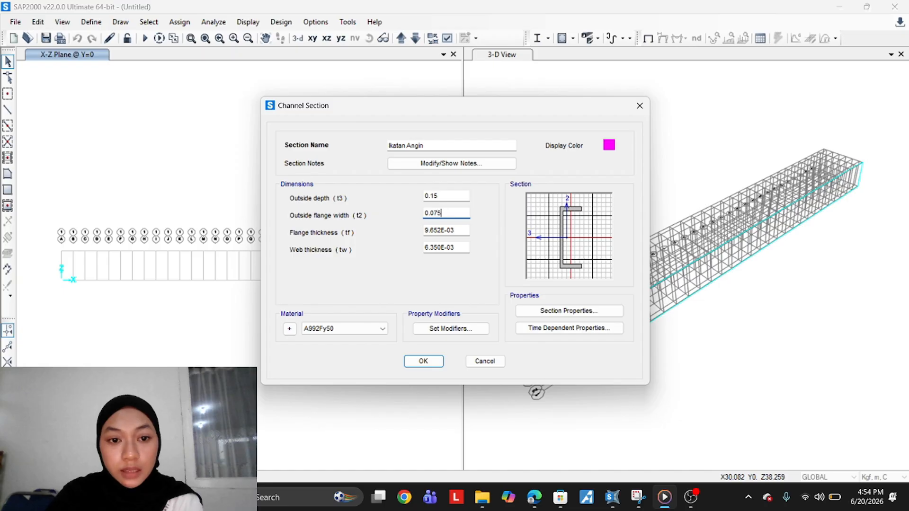
# Set Ikatan Angin's flange thickness and web thickness both to 0.0065
pyautogui.press('Tab')
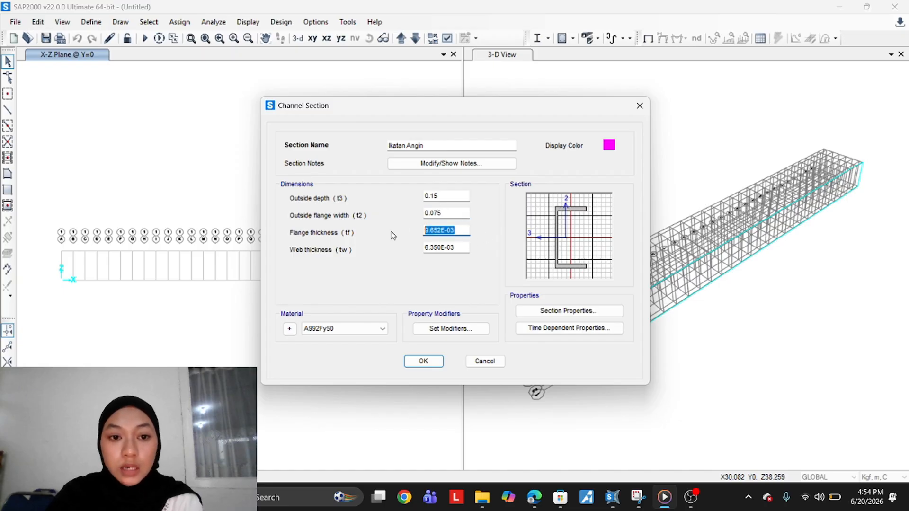
pyautogui.write('0.0065')
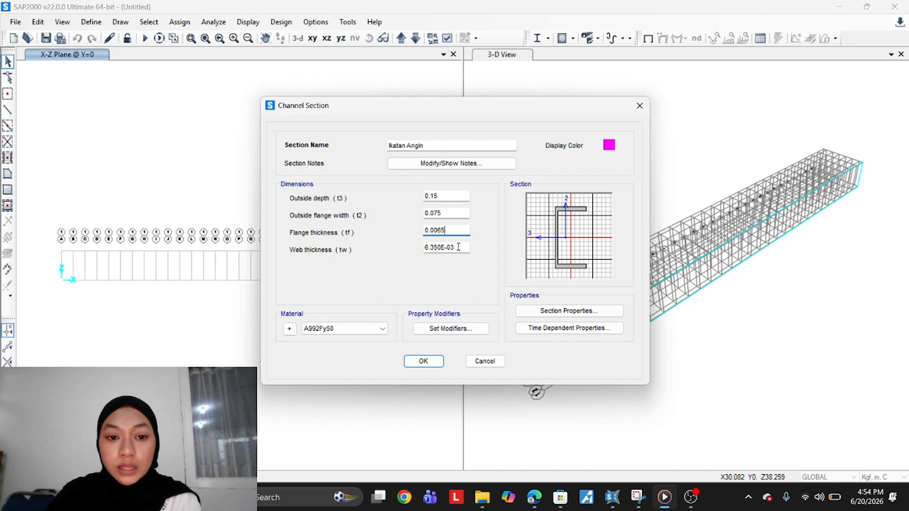
pyautogui.press('Tab')
pyautogui.moveTo(456, 248); pyautogui.dragTo(420, 264)
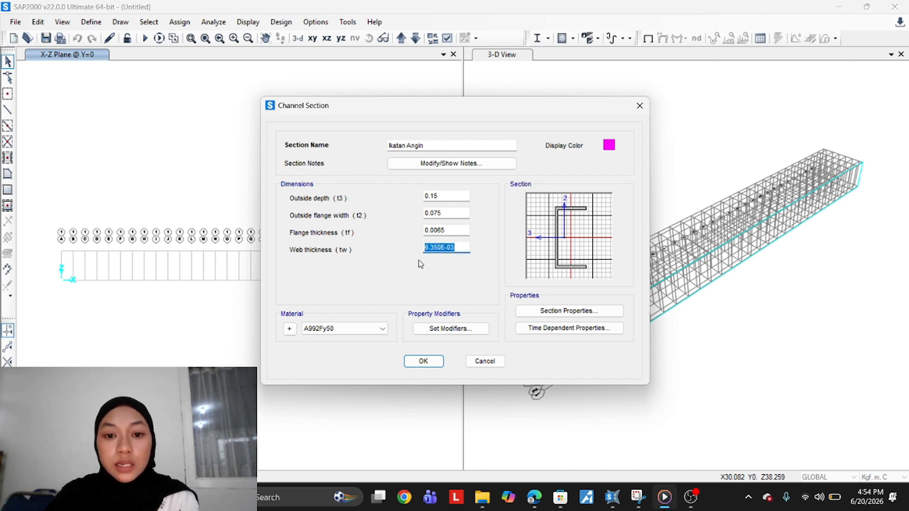
pyautogui.write('0.0065')
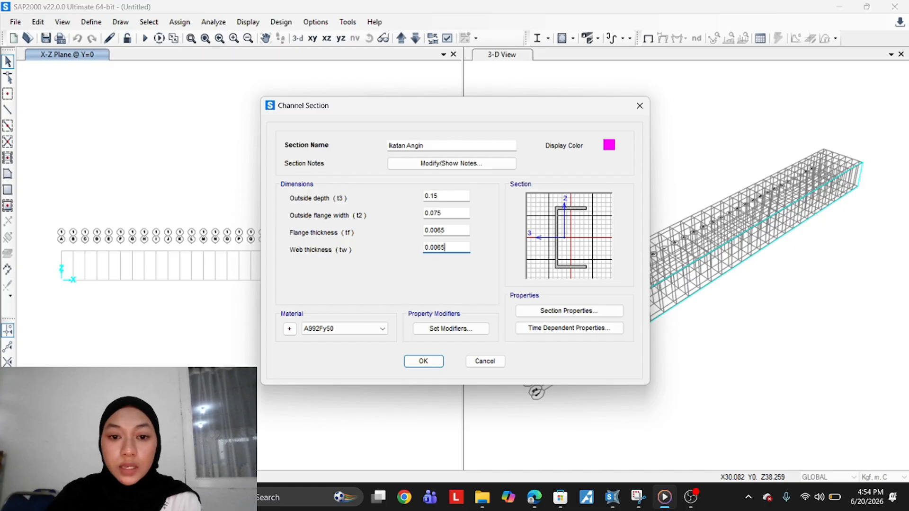
# Assign BJ 41 as the Ikatan Angin section's material and save the section
pyautogui.click(459, 231)
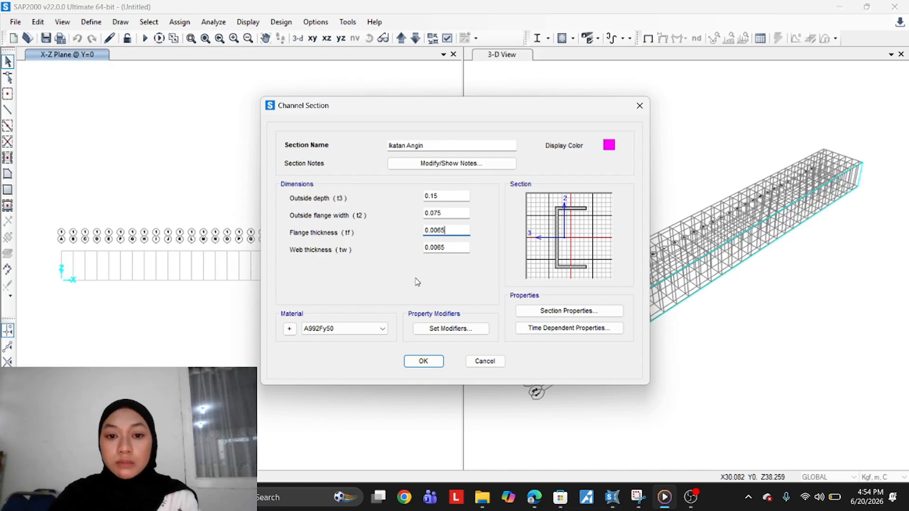
pyautogui.click(353, 331)
pyautogui.click(327, 356)
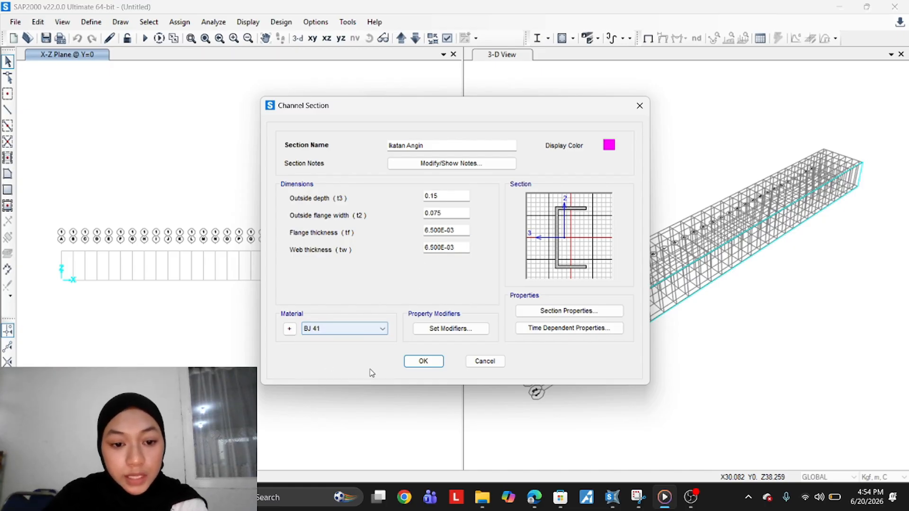
pyautogui.click(423, 361)
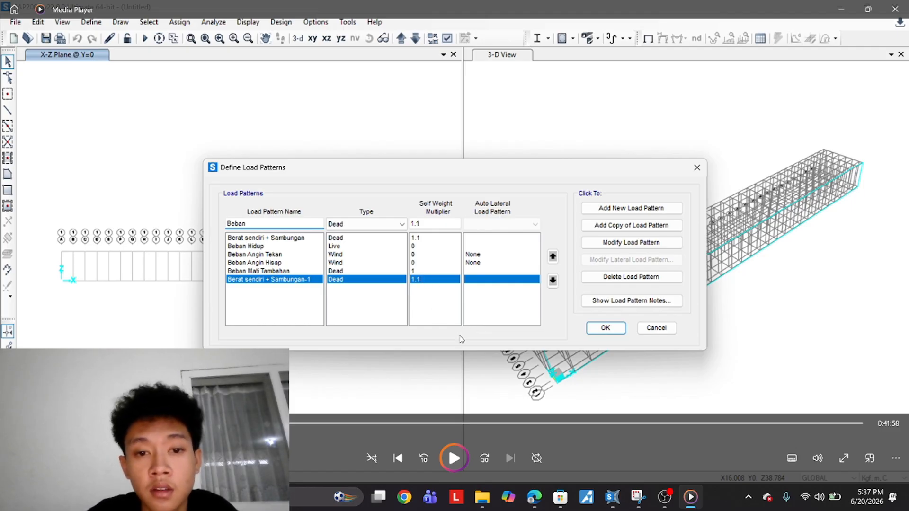
pyautogui.press('space')
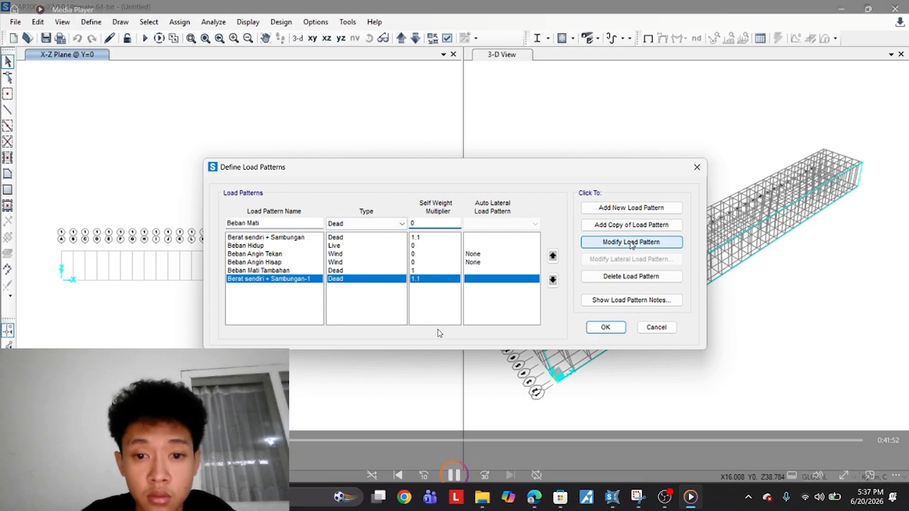
pyautogui.press('space')
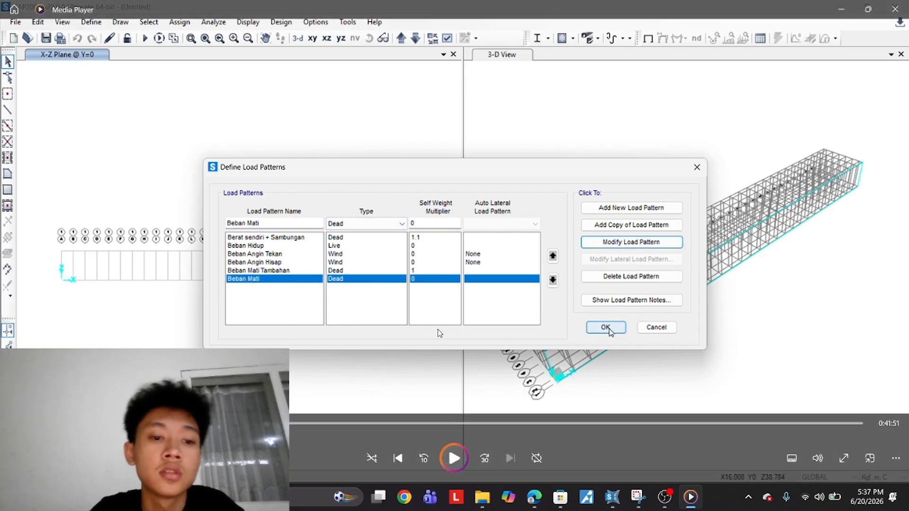
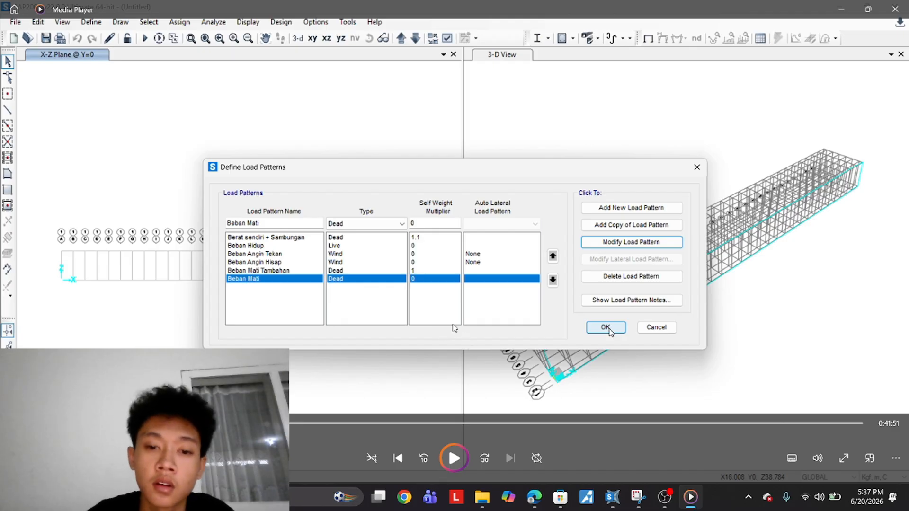
pyautogui.press('space')
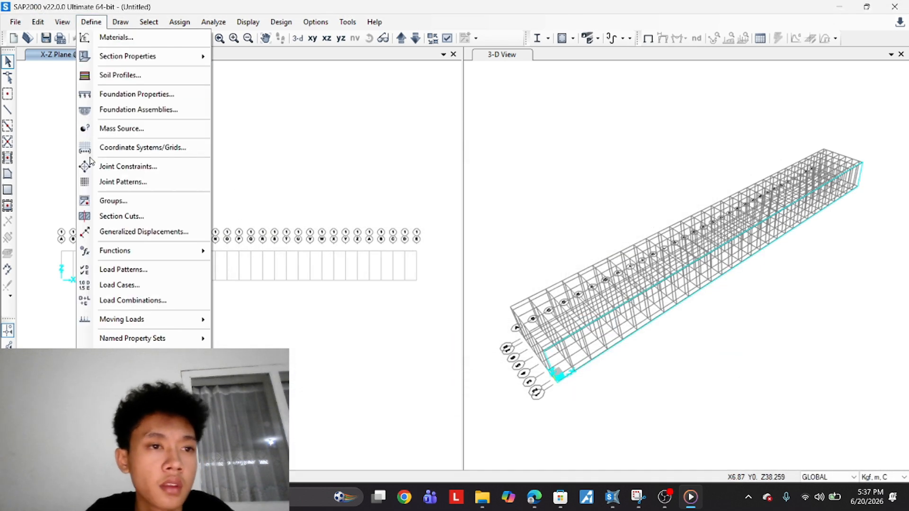
# Create a new Linear Add load combination COMB1 and add the Beban Hidup case at scale factor 1
pyautogui.click(113, 300)
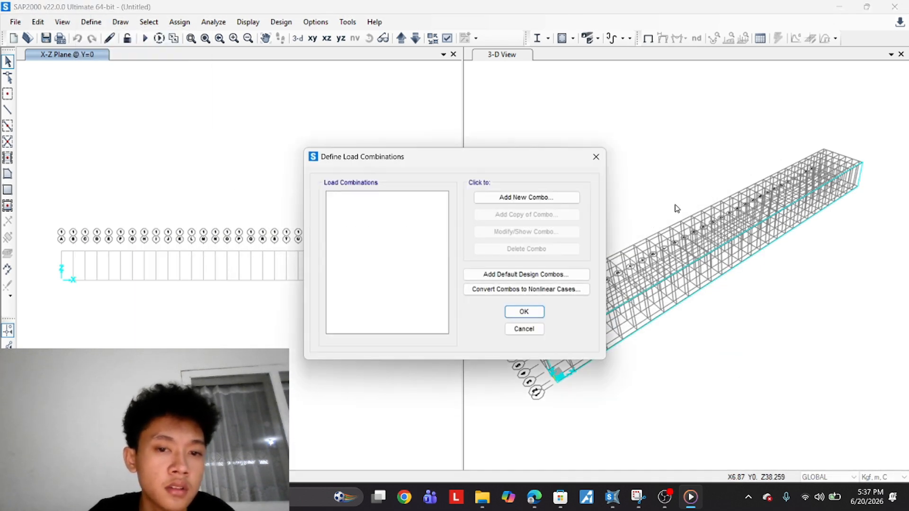
pyautogui.click(523, 203)
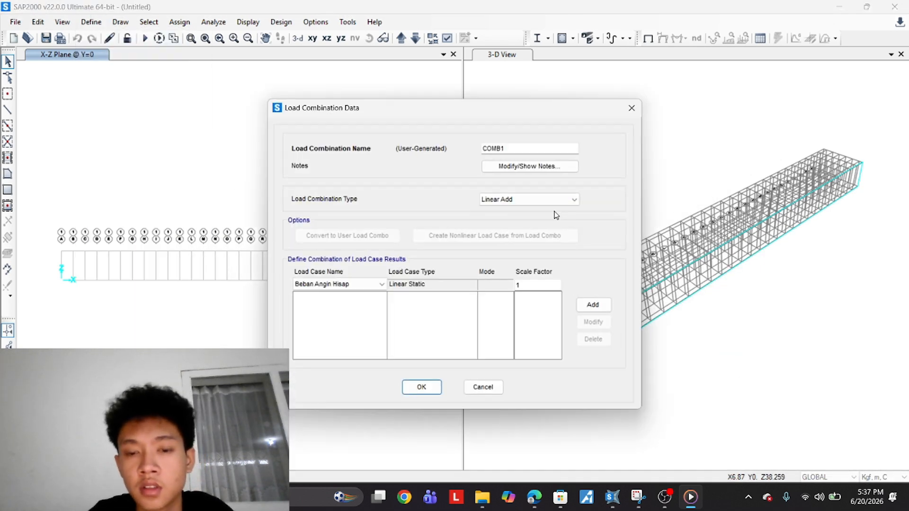
pyautogui.click(599, 307)
pyautogui.click(598, 339)
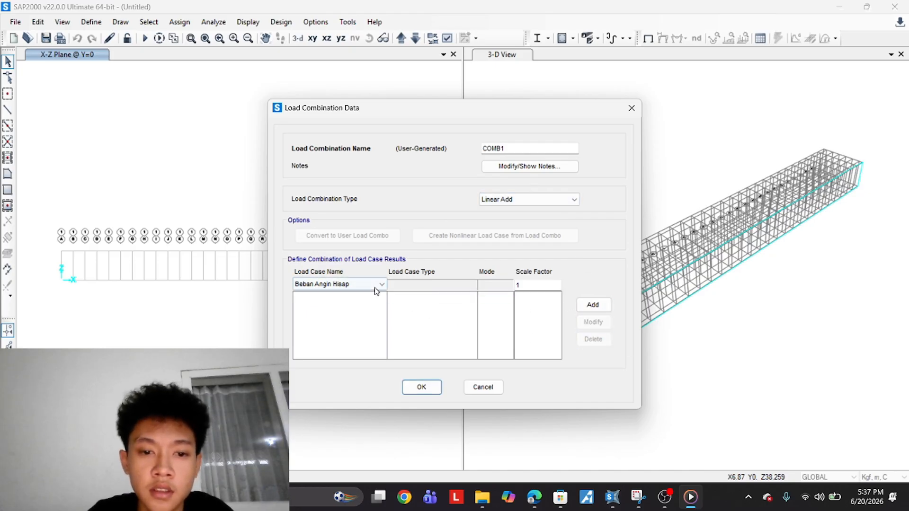
pyautogui.click(376, 286)
pyautogui.click(341, 319)
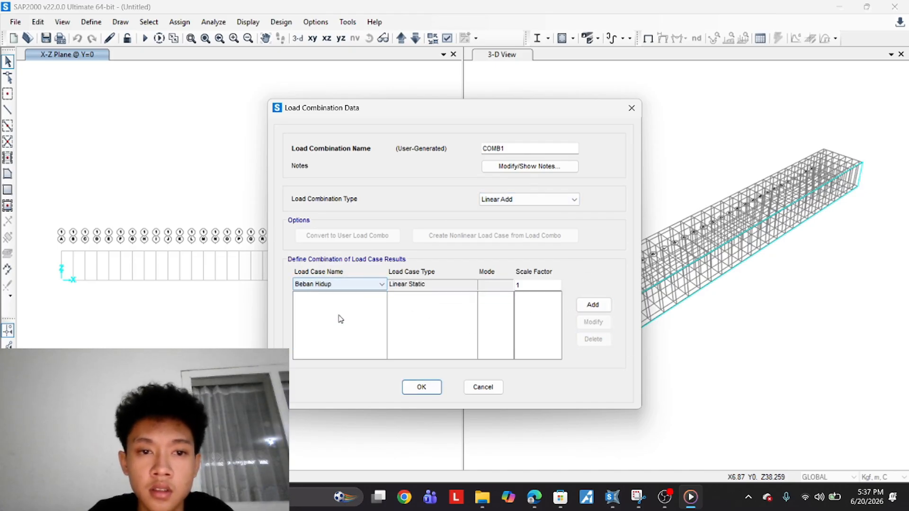
pyautogui.click(594, 306)
# Add the Berat Sendiri + sambungan, Beban Mati Tambahan and Beban Mati cases to COMB1 at scale factor 1
pyautogui.click(359, 283)
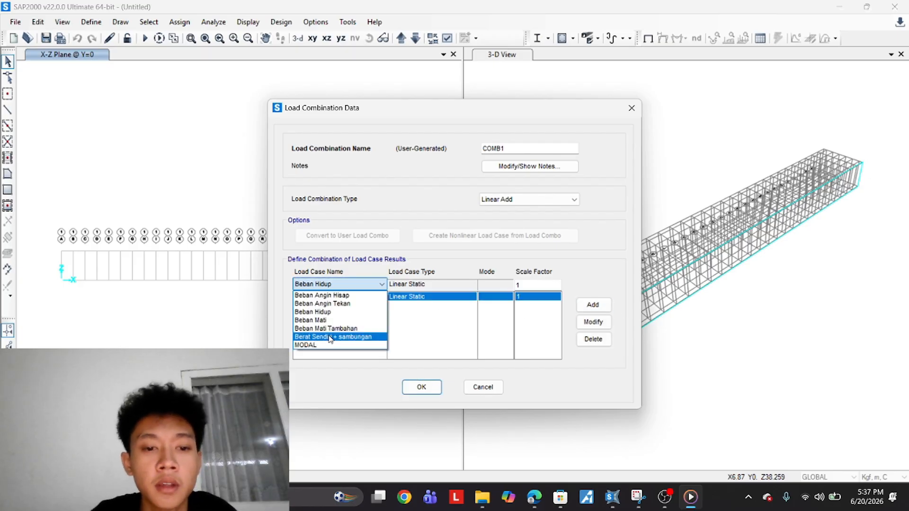
pyautogui.click(330, 337)
pyautogui.click(593, 304)
pyautogui.click(372, 283)
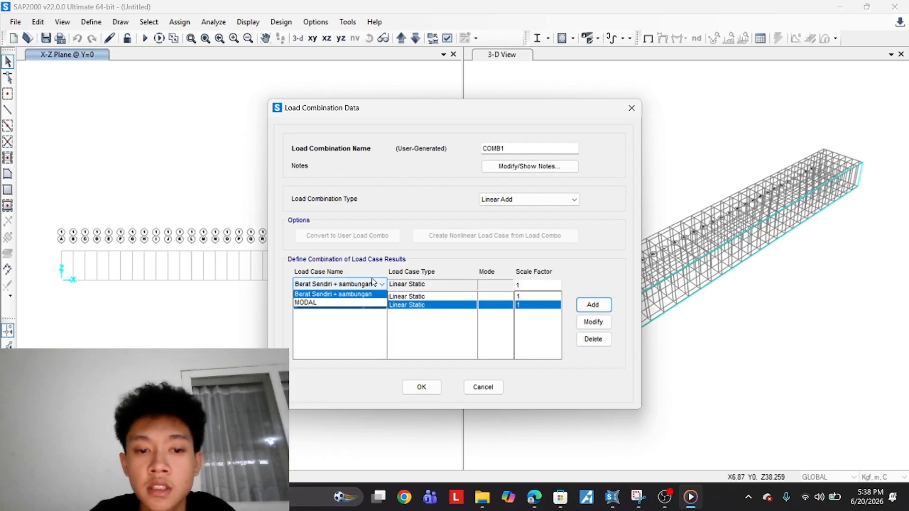
pyautogui.click(341, 332)
pyautogui.click(592, 305)
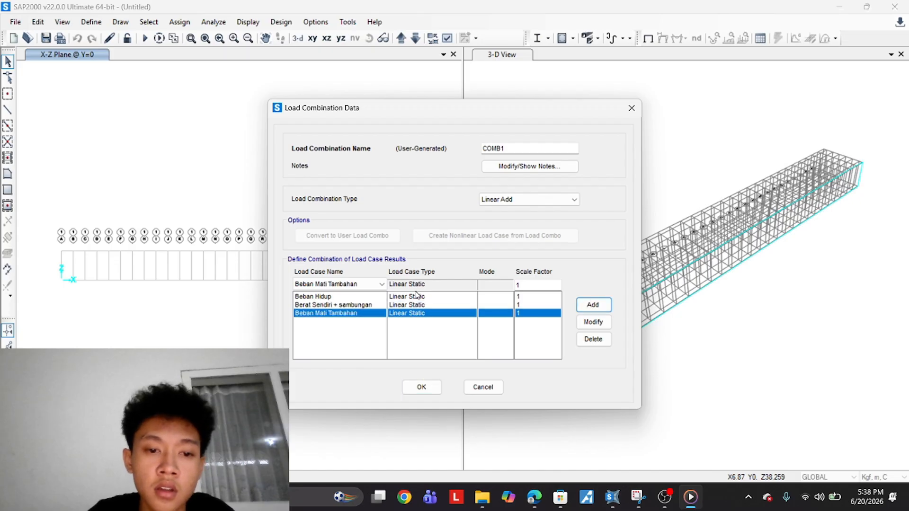
pyautogui.click(355, 284)
pyautogui.click(348, 320)
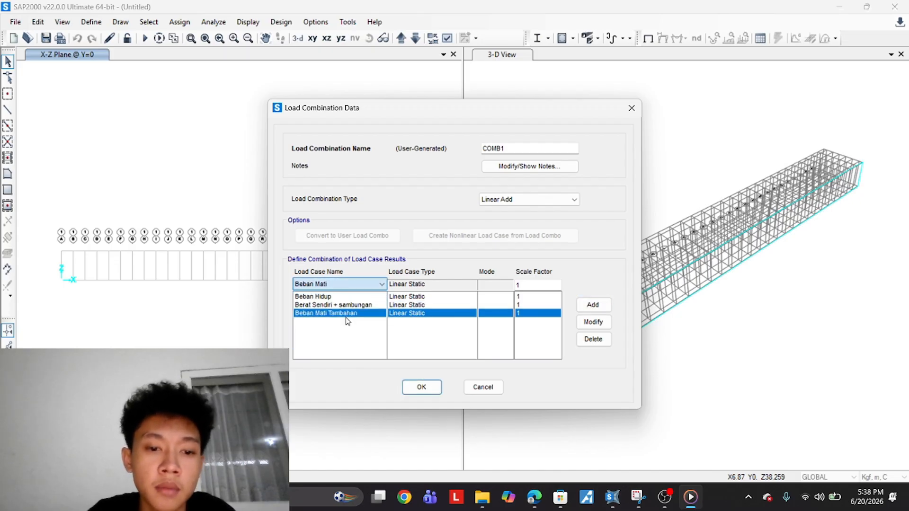
pyautogui.click(592, 305)
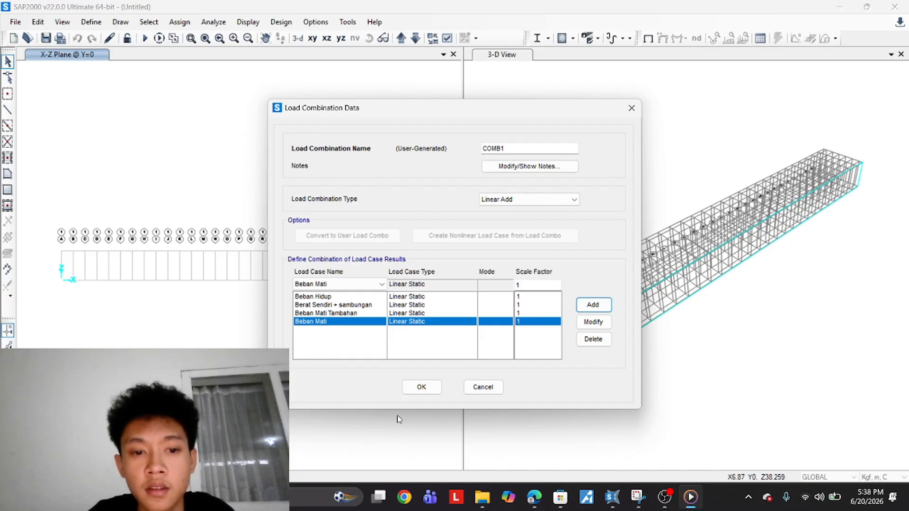
# Set the Berat Sendiri + sambungan scale factor in COMB1 to 1.1 and save the load combination
pyautogui.click(356, 306)
pyautogui.click(528, 285)
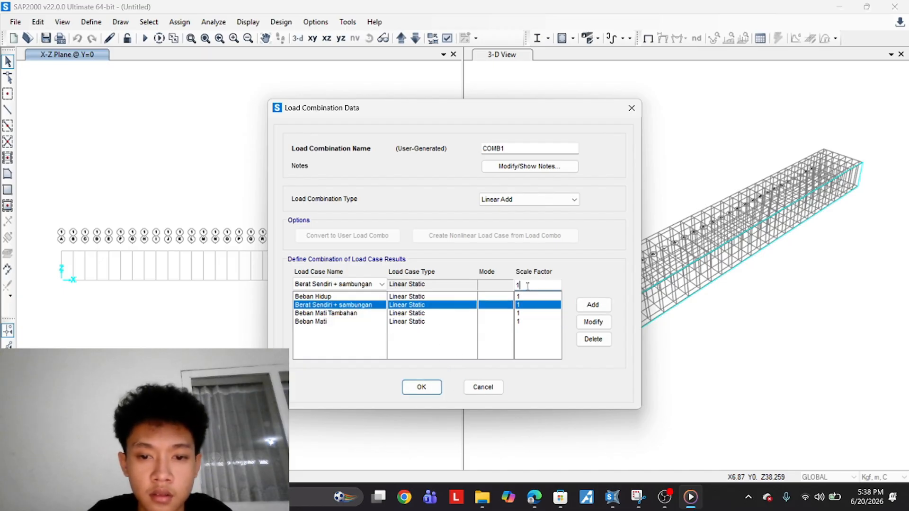
pyautogui.write('.1')
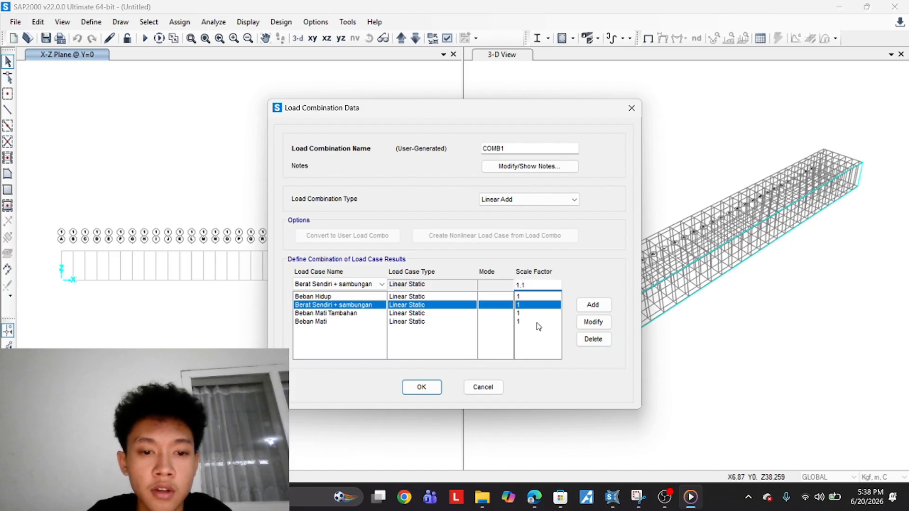
pyautogui.click(592, 323)
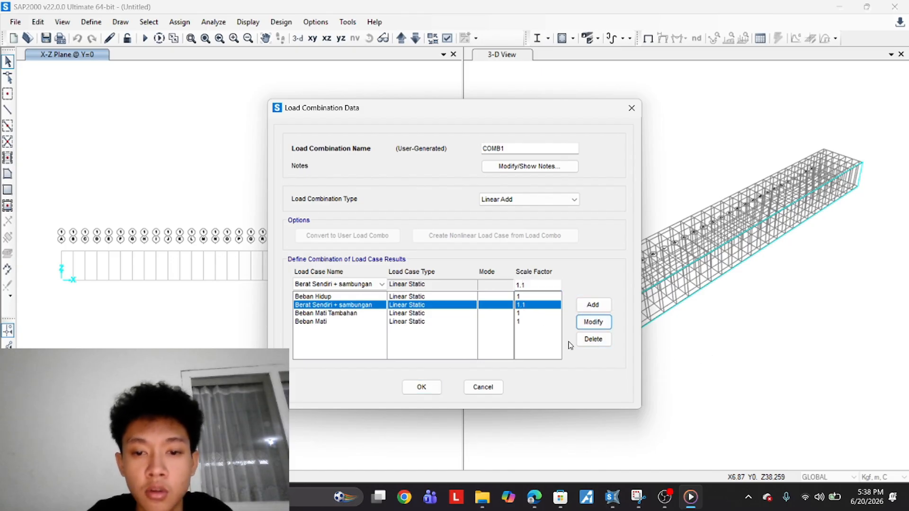
pyautogui.click(423, 387)
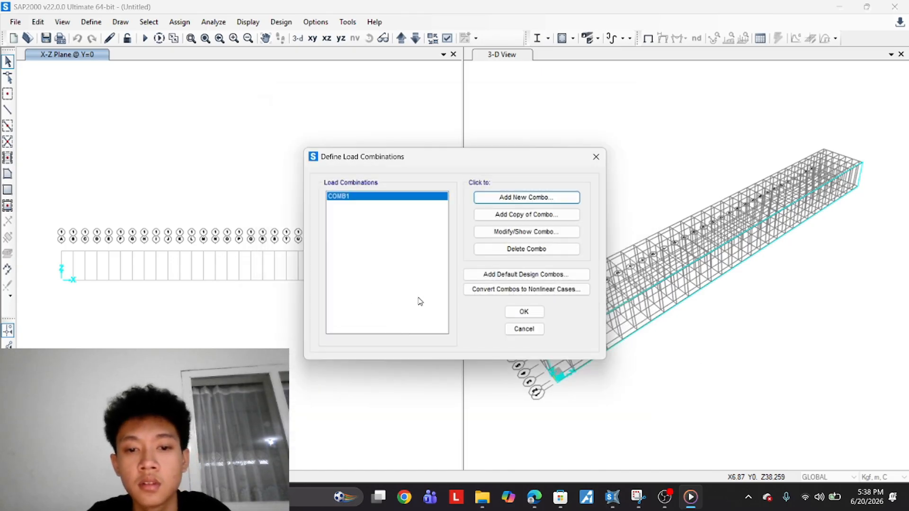
pyautogui.click(530, 314)
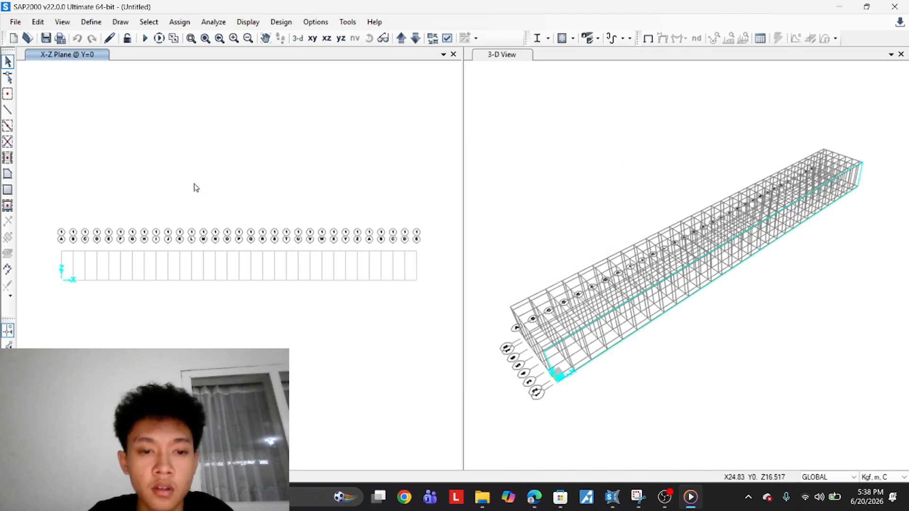
pyautogui.click(448, 445)
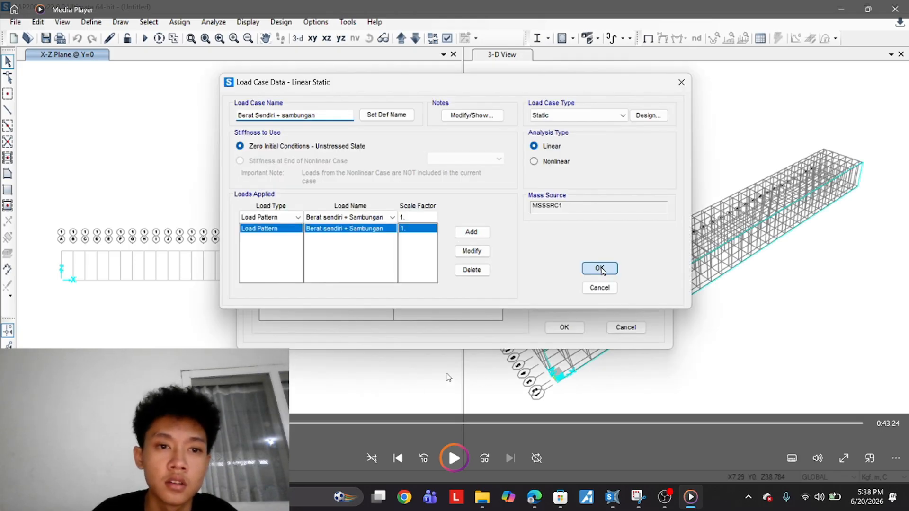
pyautogui.press('space')
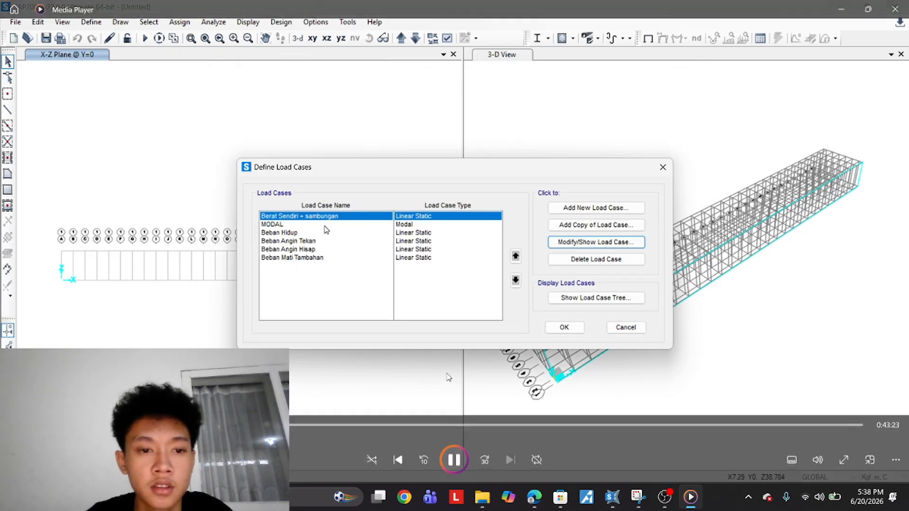
pyautogui.press('space')
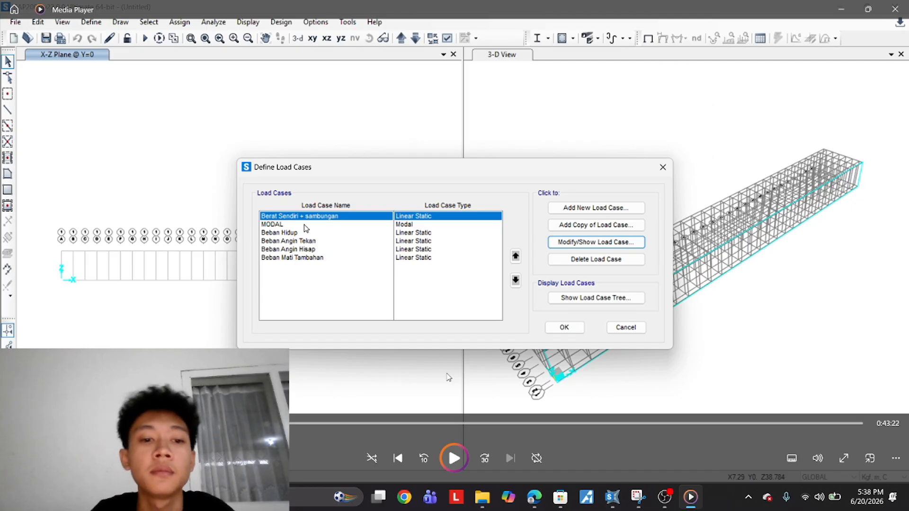
pyautogui.click(307, 423)
pyautogui.click(301, 423)
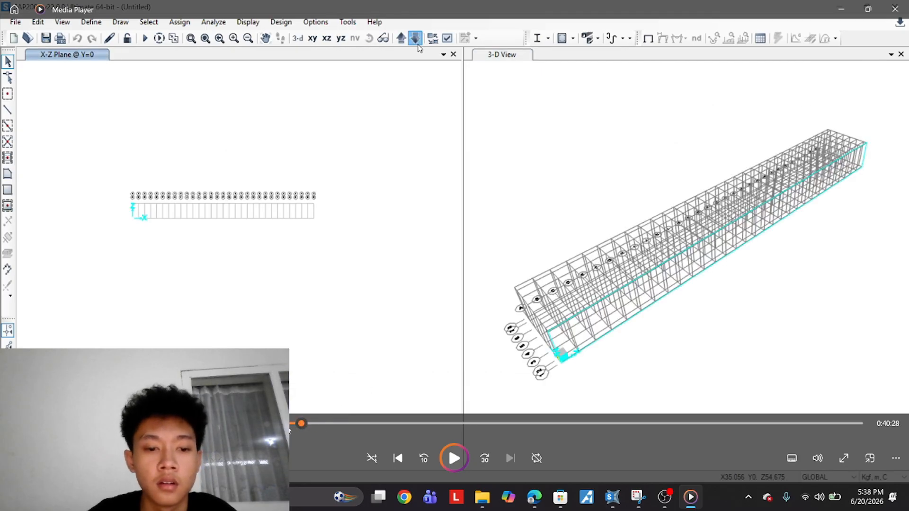
pyautogui.click(288, 425)
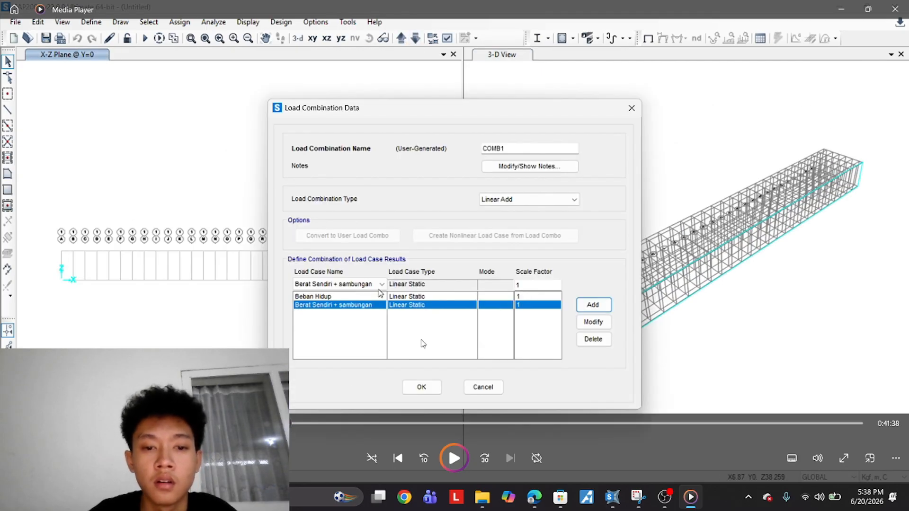
pyautogui.press('space')
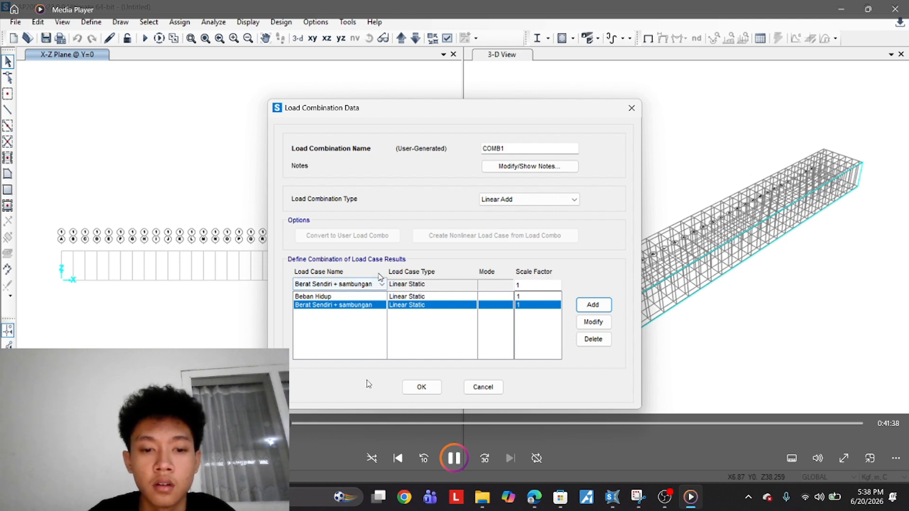
pyautogui.click(294, 424)
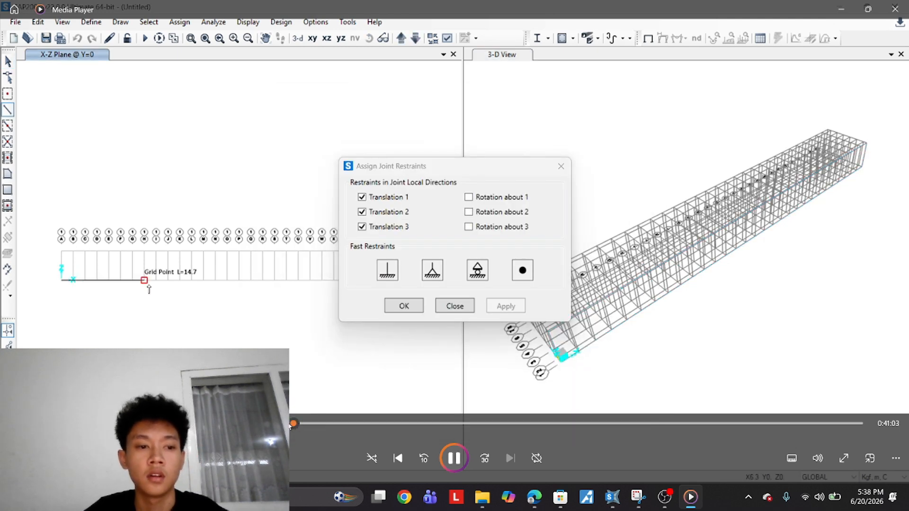
pyautogui.click(318, 423)
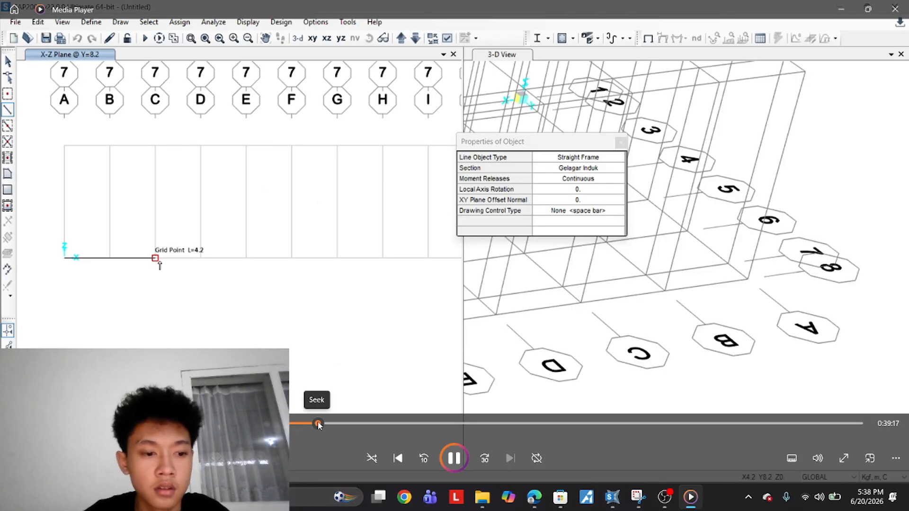
pyautogui.click(345, 423)
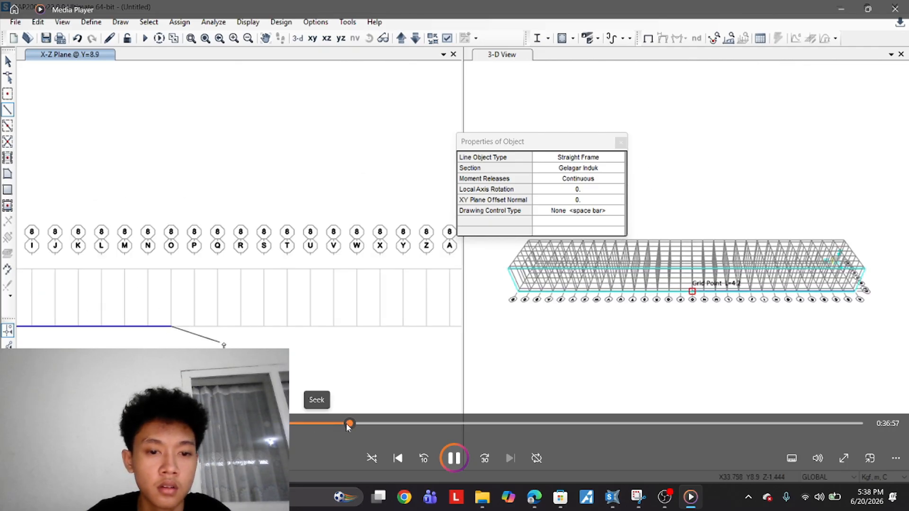
pyautogui.click(388, 423)
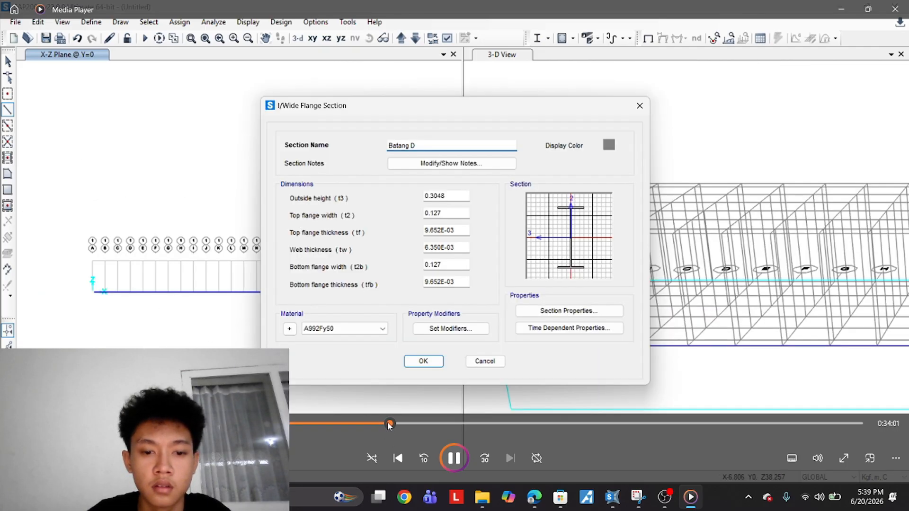
pyautogui.click(421, 423)
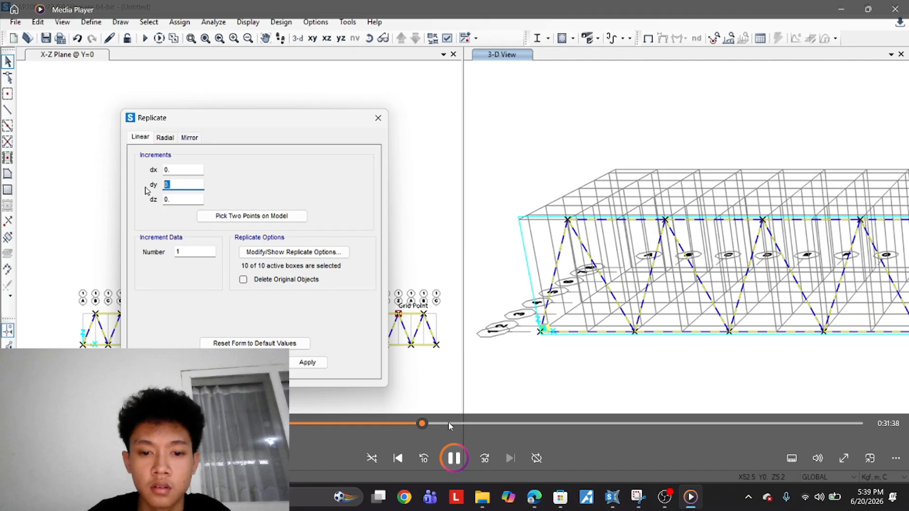
pyautogui.click(406, 423)
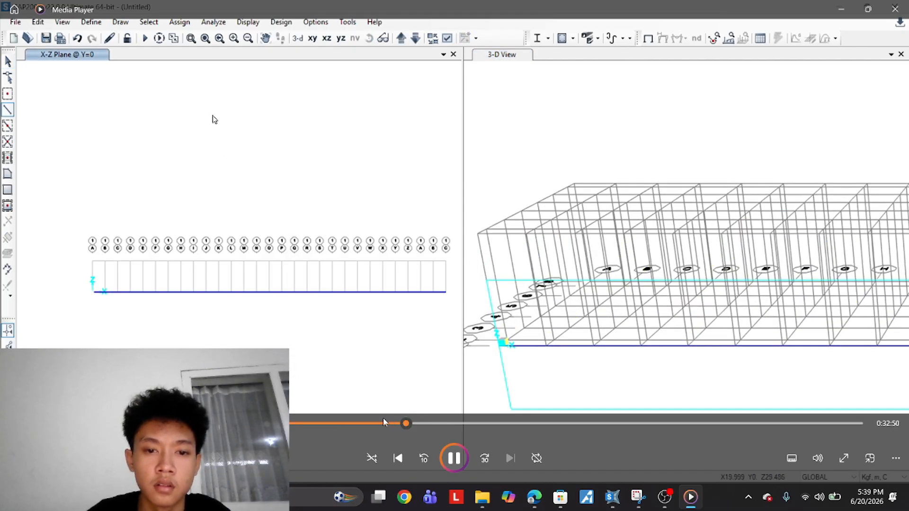
pyautogui.click(383, 420)
pyautogui.click(362, 422)
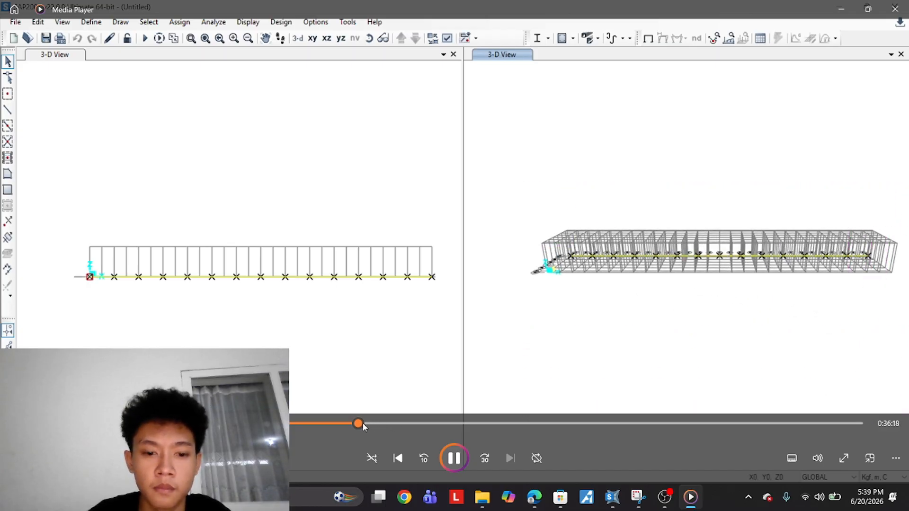
pyautogui.click(367, 424)
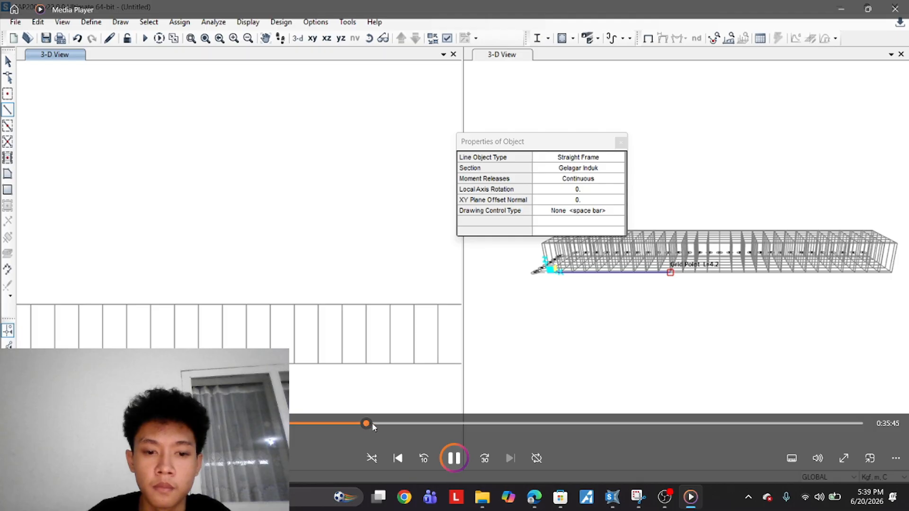
pyautogui.click(374, 423)
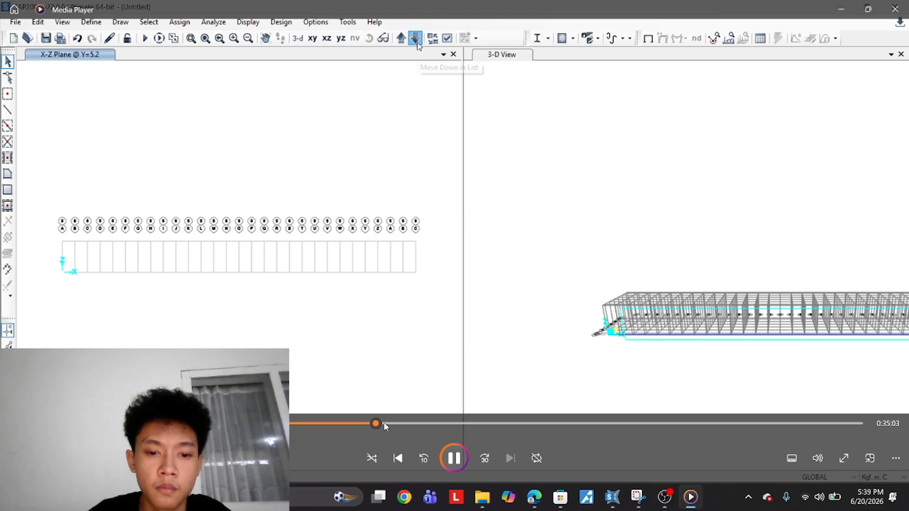
pyautogui.click(383, 421)
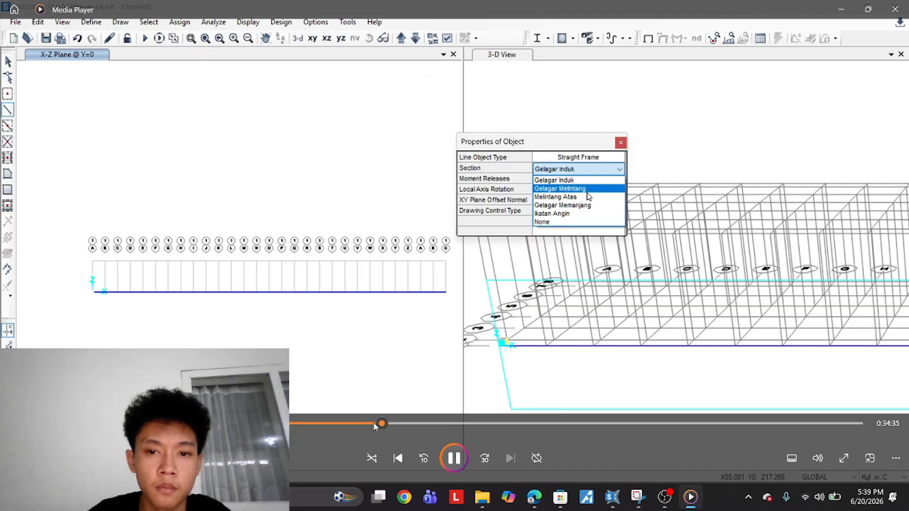
pyautogui.click(366, 423)
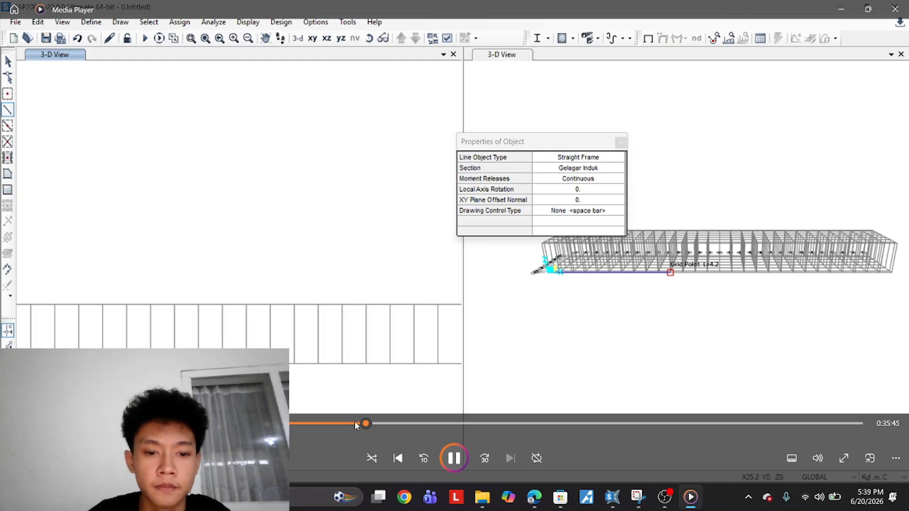
pyautogui.click(356, 423)
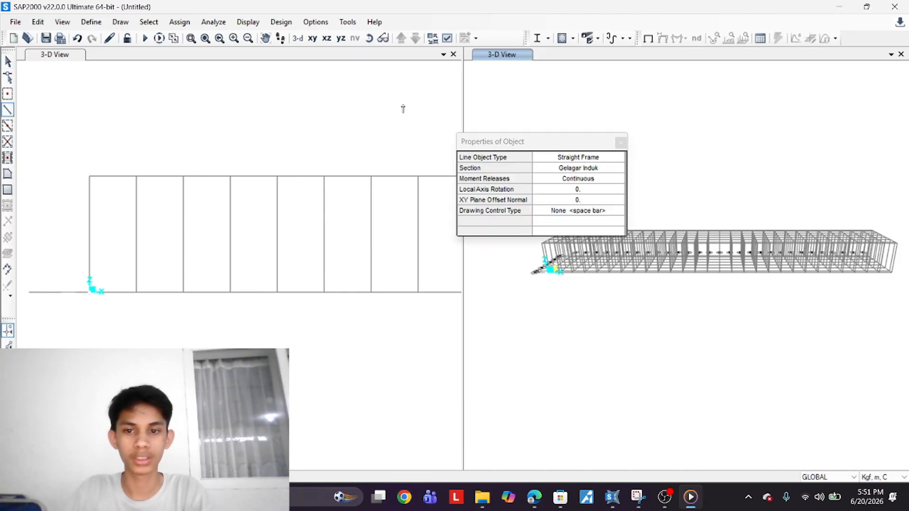
# Draw a Gelagar Induk frame along the full length of the bridge's bottom edge in the 3-D view
pyautogui.click(91, 291)
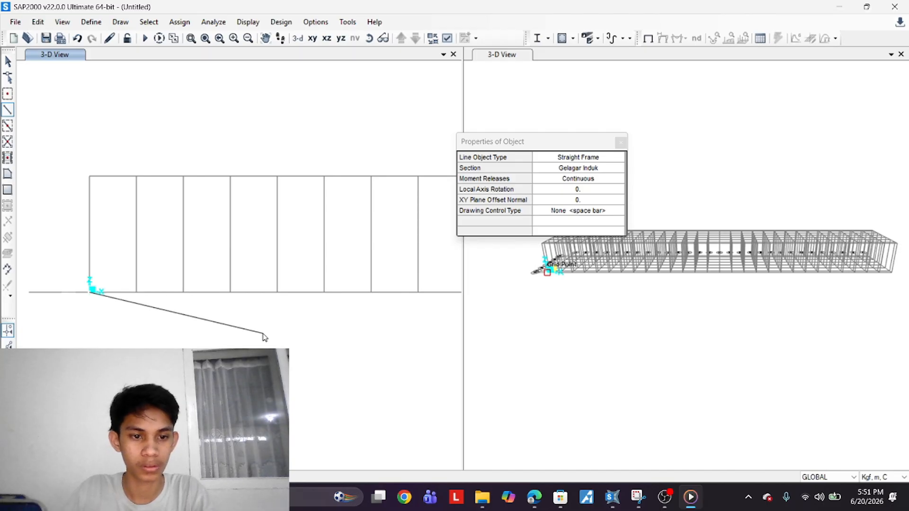
pyautogui.click(230, 292)
pyautogui.moveTo(324, 294); pyautogui.dragTo(229, 301, button='middle')
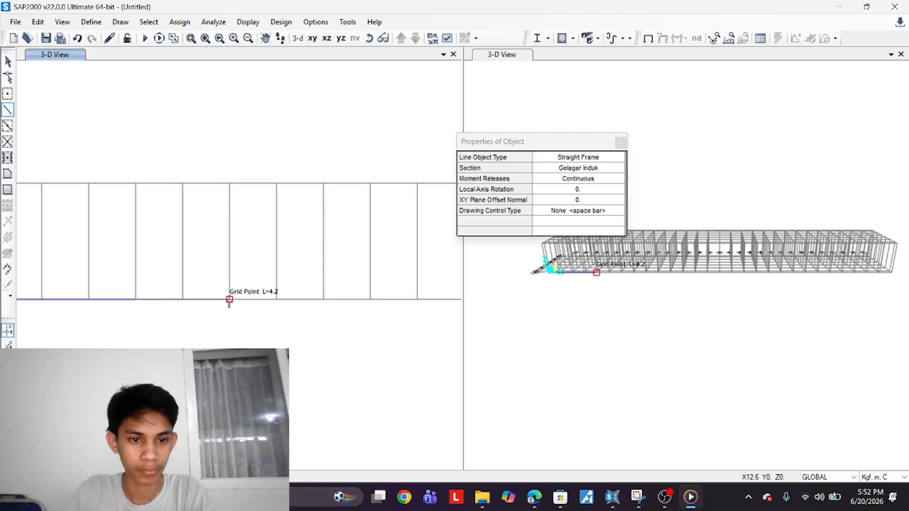
pyautogui.scroll(-2, 417, 314)
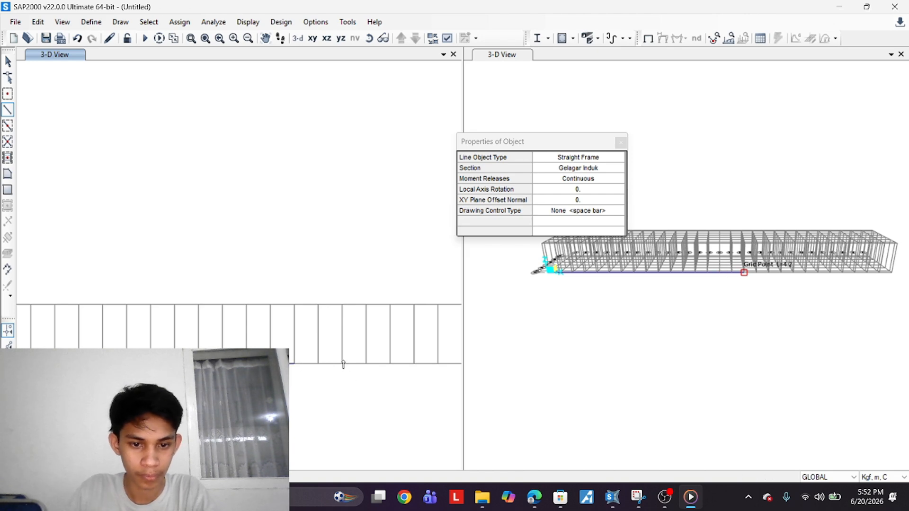
pyautogui.scroll(2, 373, 392)
pyautogui.scroll(-1, 263, 351)
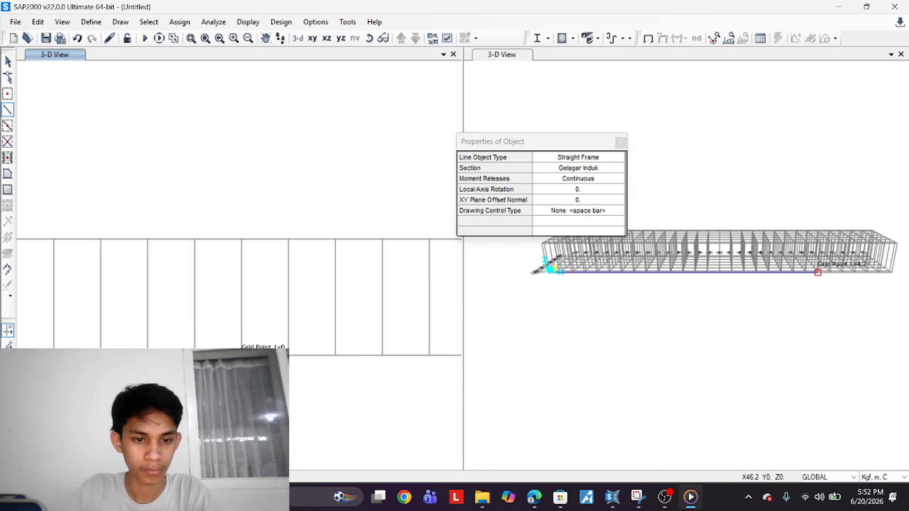
pyautogui.click(427, 356)
pyautogui.moveTo(421, 387); pyautogui.dragTo(105, 402, button='middle')
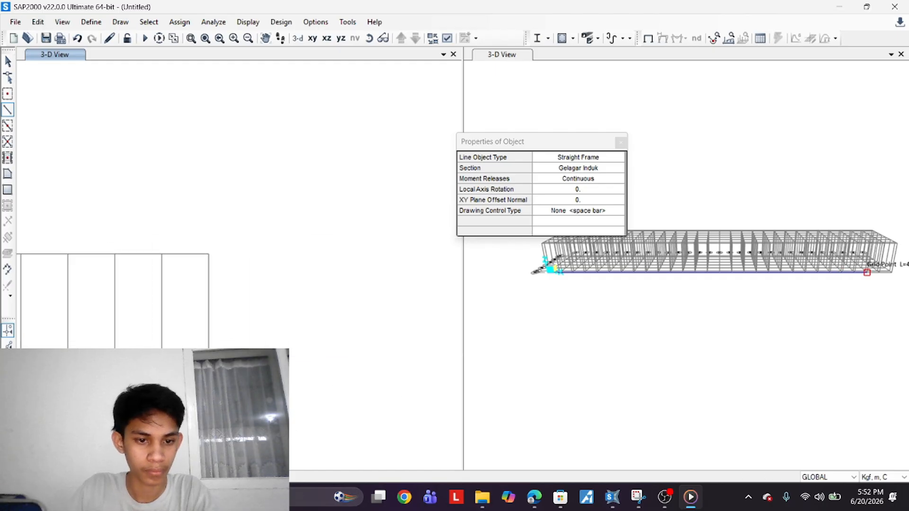
pyautogui.click(207, 370)
pyautogui.scroll(-5, 360, 384)
pyautogui.scroll(-3, 705, 316)
pyautogui.moveTo(705, 319); pyautogui.dragTo(715, 365, button='middle')
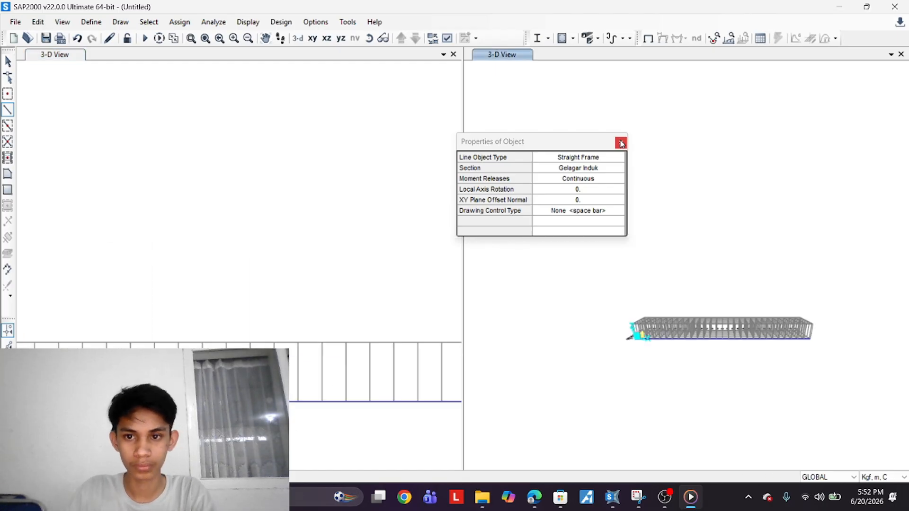
pyautogui.click(620, 143)
# Start drawing frames in the X-Z plane at Y=0 with the Batang Diagonal section
pyautogui.moveTo(217, 278); pyautogui.dragTo(210, 203, button='middle')
pyautogui.click(327, 39)
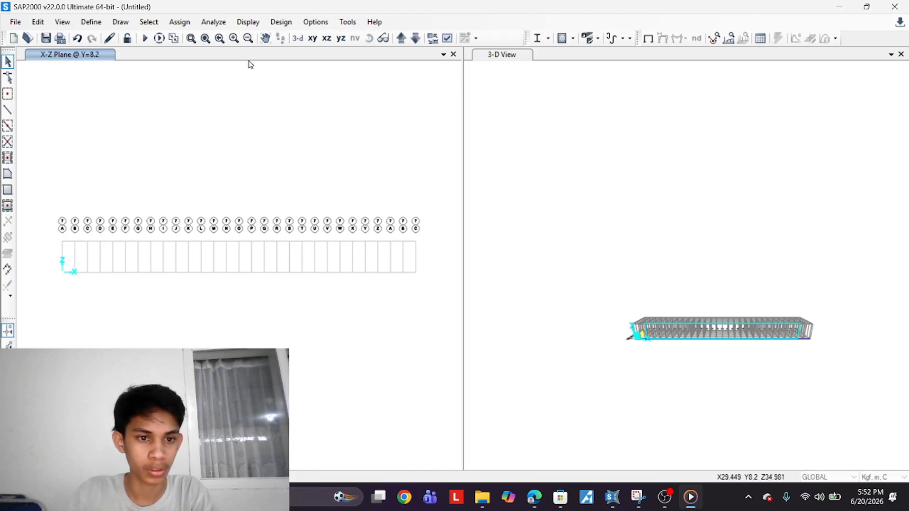
pyautogui.scroll(5, 664, 352)
pyautogui.scroll(-3, 664, 352)
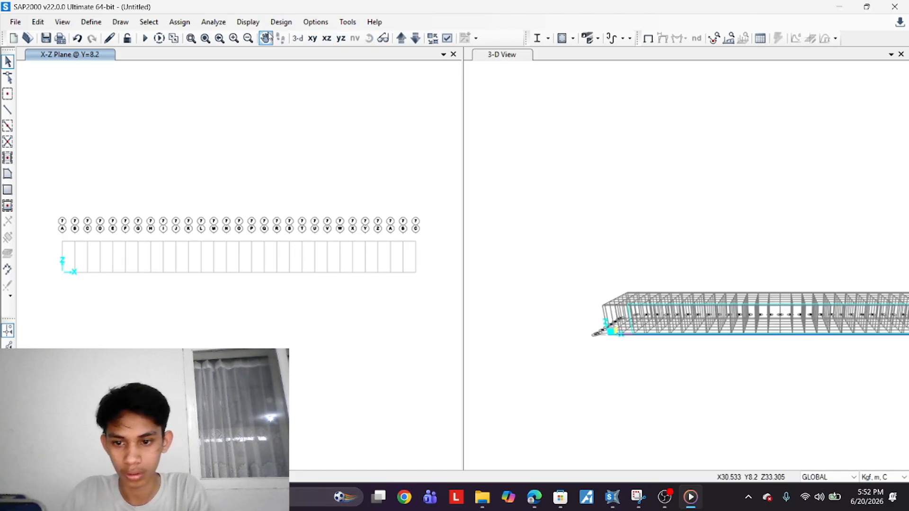
pyautogui.click(417, 42)
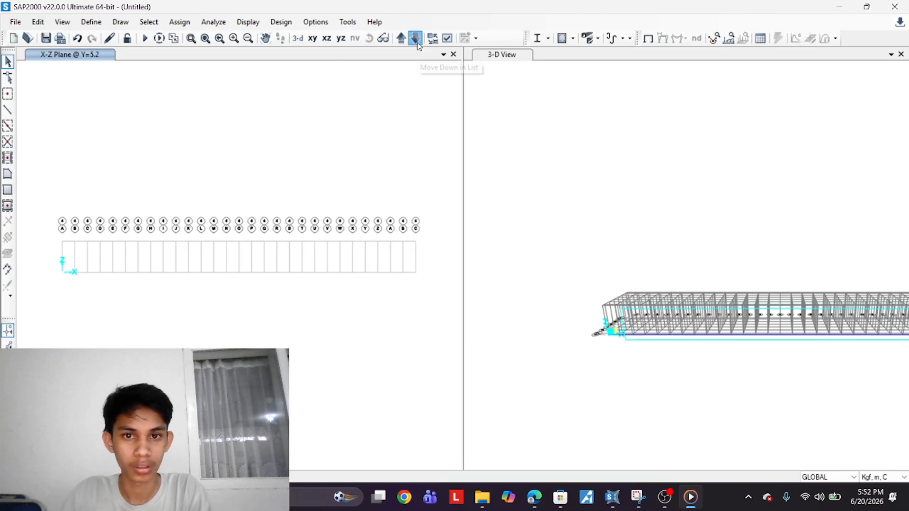
pyautogui.click(416, 41)
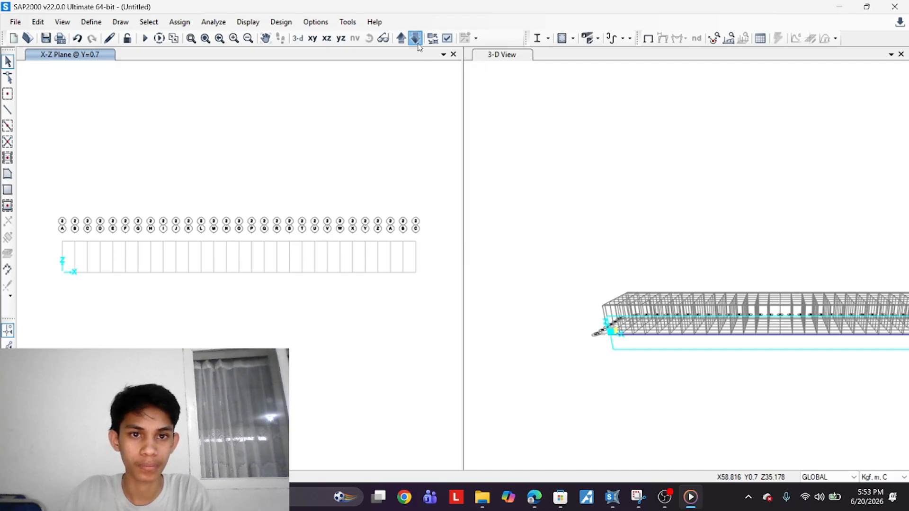
pyautogui.scroll(3, 71, 265)
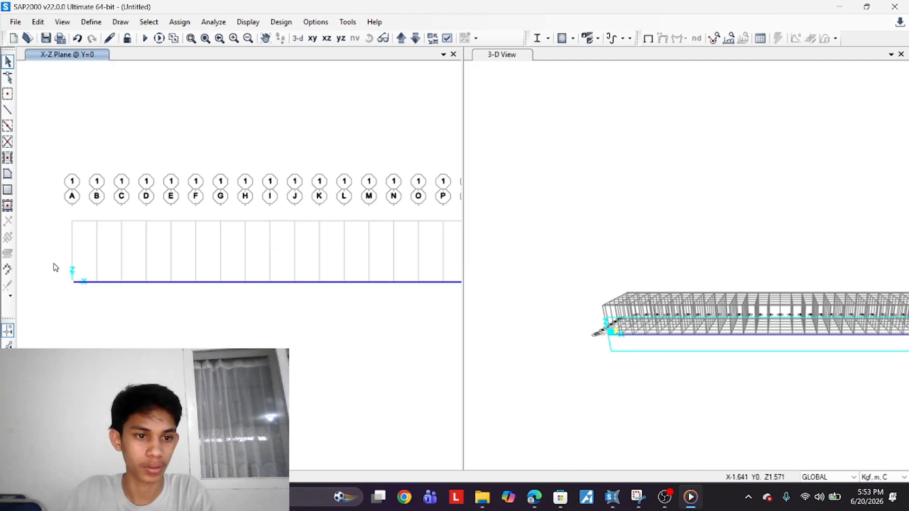
pyautogui.click(611, 381)
pyautogui.moveTo(729, 395); pyautogui.dragTo(661, 400, button='middle')
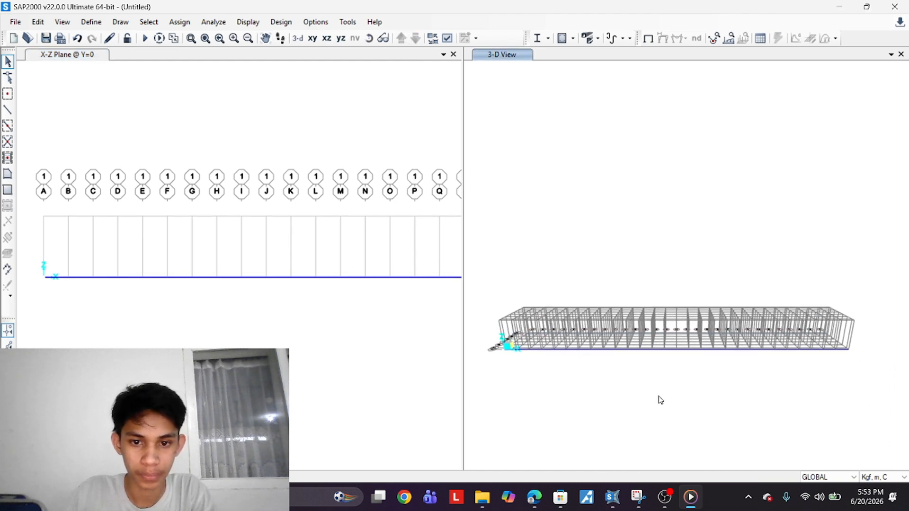
pyautogui.scroll(5, 531, 326)
pyautogui.scroll(-3, 132, 321)
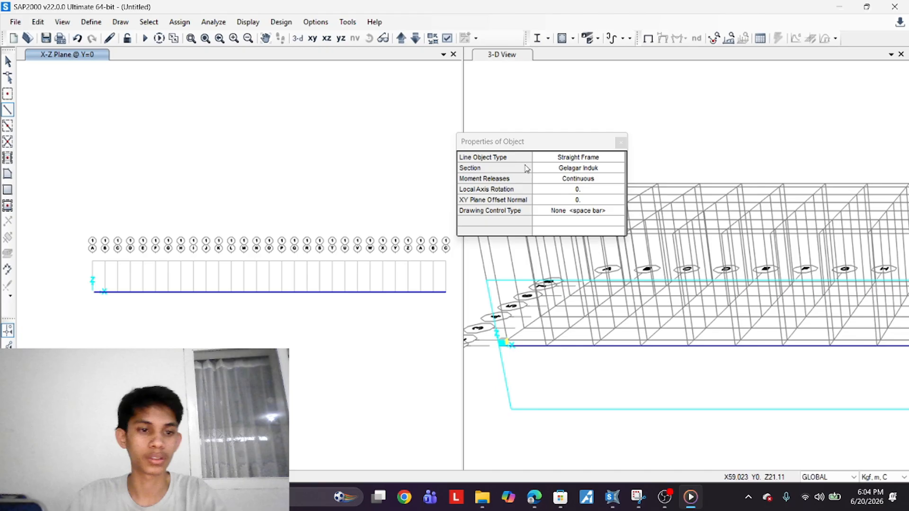
pyautogui.click(578, 169)
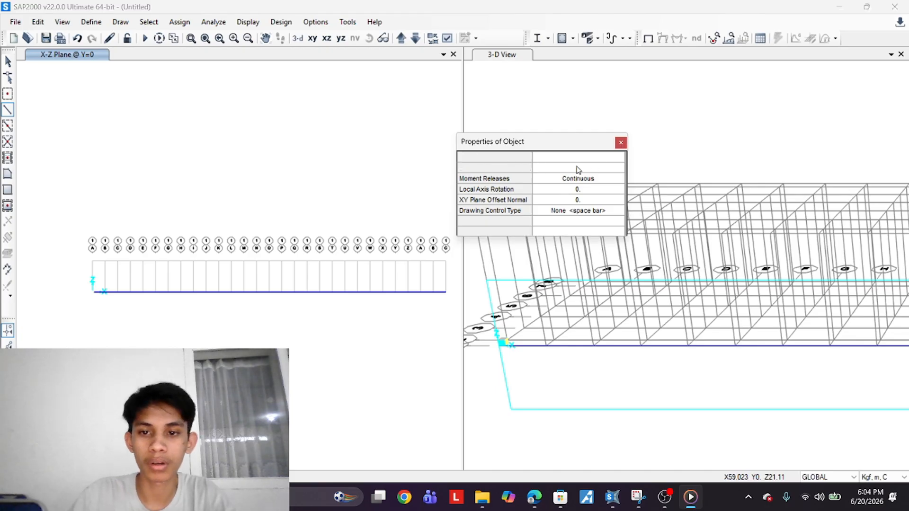
pyautogui.click(578, 169)
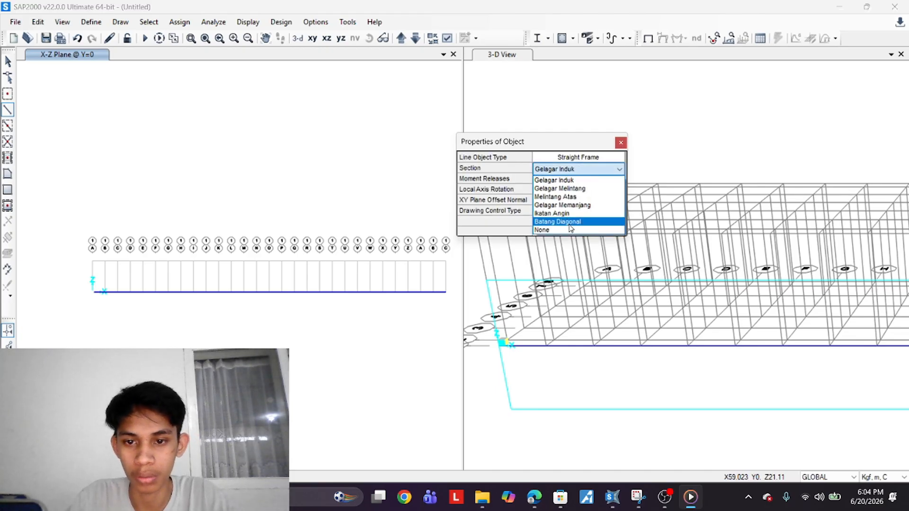
pyautogui.click(558, 221)
pyautogui.scroll(1, 89, 290)
pyautogui.scroll(3, 88, 291)
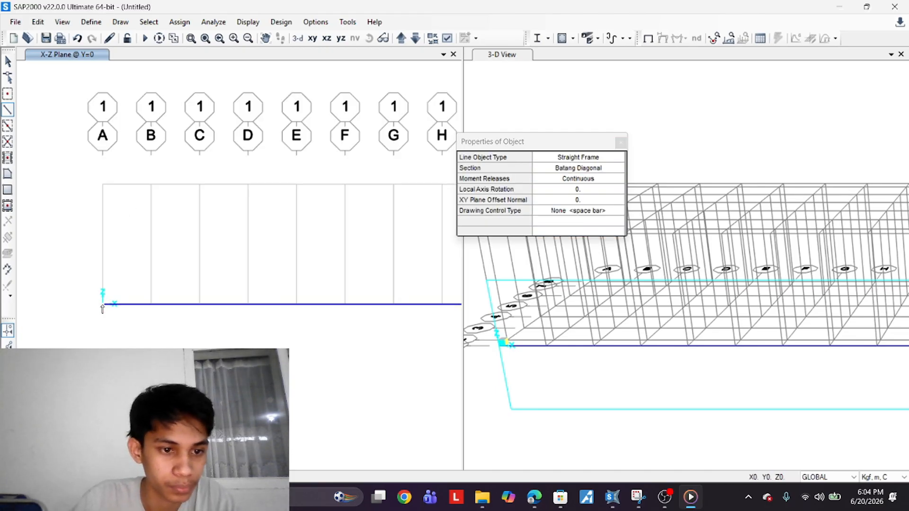
# Draw zigzag Batang Diagonal members between bottom and top grid points across every panel of the Y=0 truss
pyautogui.click(103, 303)
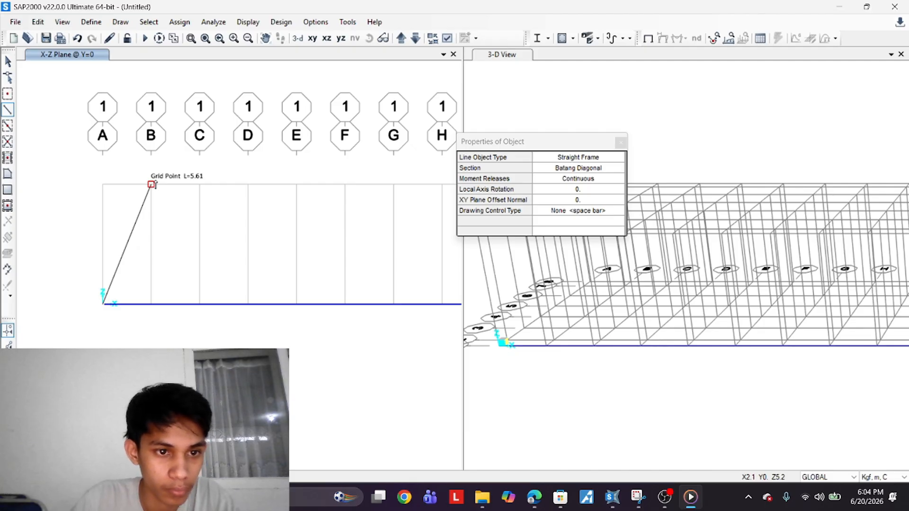
pyautogui.click(152, 184)
pyautogui.click(200, 303)
pyautogui.click(248, 184)
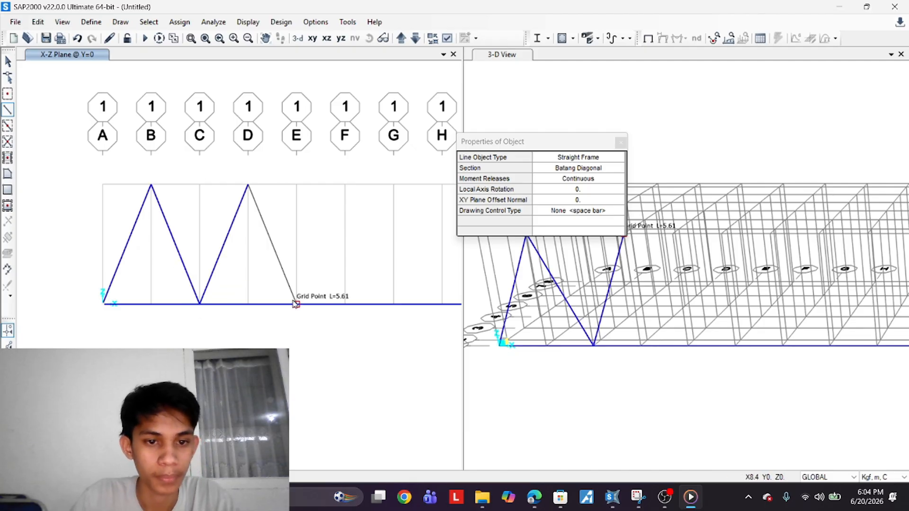
pyautogui.click(296, 304)
pyautogui.moveTo(375, 260); pyautogui.dragTo(267, 289, button='middle')
pyautogui.click(237, 212)
pyautogui.click(285, 331)
pyautogui.click(333, 212)
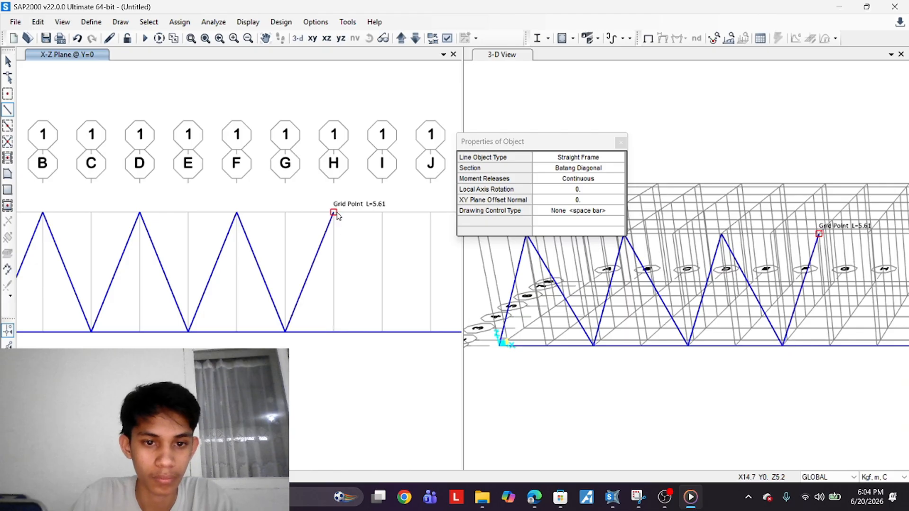
pyautogui.click(382, 331)
pyautogui.scroll(-2, 397, 341)
pyautogui.click(262, 300)
pyautogui.click(287, 359)
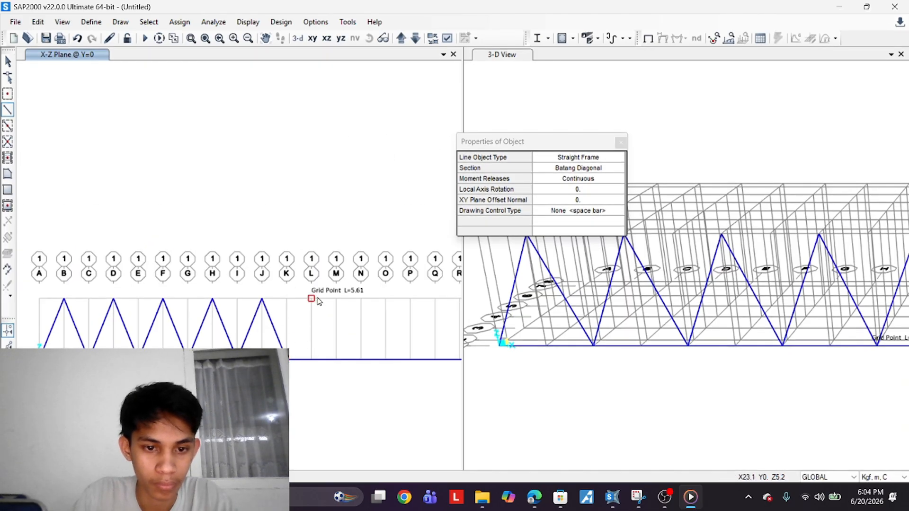
pyautogui.click(311, 299)
pyautogui.click(336, 360)
pyautogui.click(360, 299)
pyautogui.moveTo(360, 299); pyautogui.dragTo(281, 297, button='middle')
pyautogui.click(306, 356)
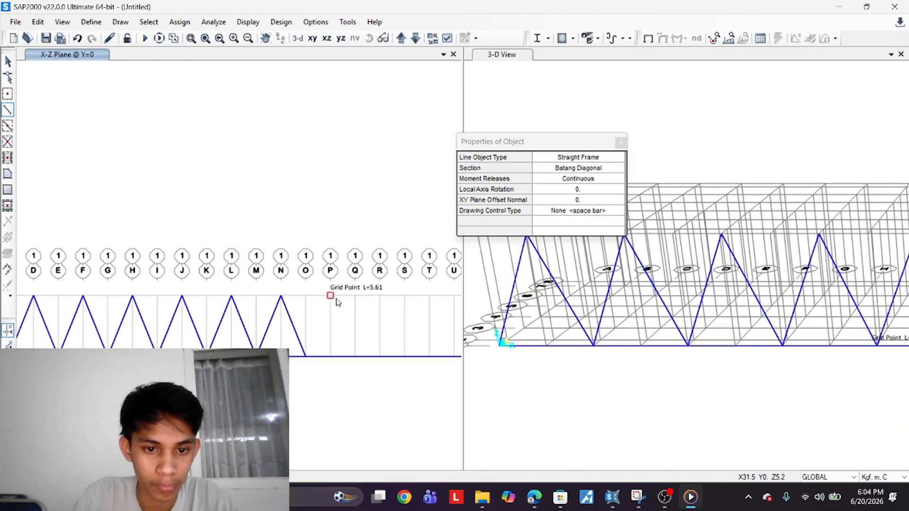
pyautogui.click(330, 297)
pyautogui.click(355, 356)
pyautogui.click(380, 296)
pyautogui.moveTo(380, 296); pyautogui.dragTo(326, 288, button='middle')
pyautogui.click(405, 356)
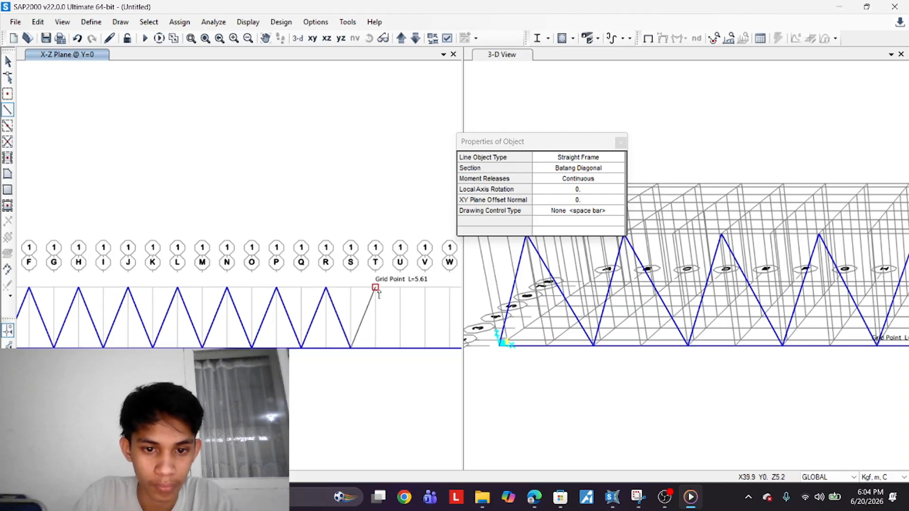
pyautogui.click(430, 295)
pyautogui.click(400, 349)
pyautogui.moveTo(400, 349); pyautogui.dragTo(267, 369, button='middle')
pyautogui.click(292, 309)
pyautogui.click(316, 368)
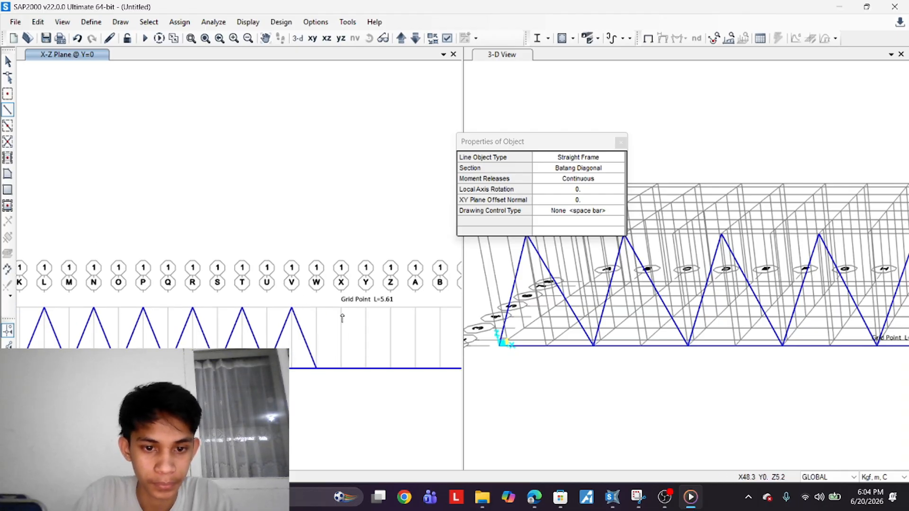
pyautogui.click(341, 309)
pyautogui.click(368, 369)
pyautogui.click(392, 309)
pyautogui.click(417, 368)
pyautogui.moveTo(417, 369); pyautogui.dragTo(295, 379, button='middle')
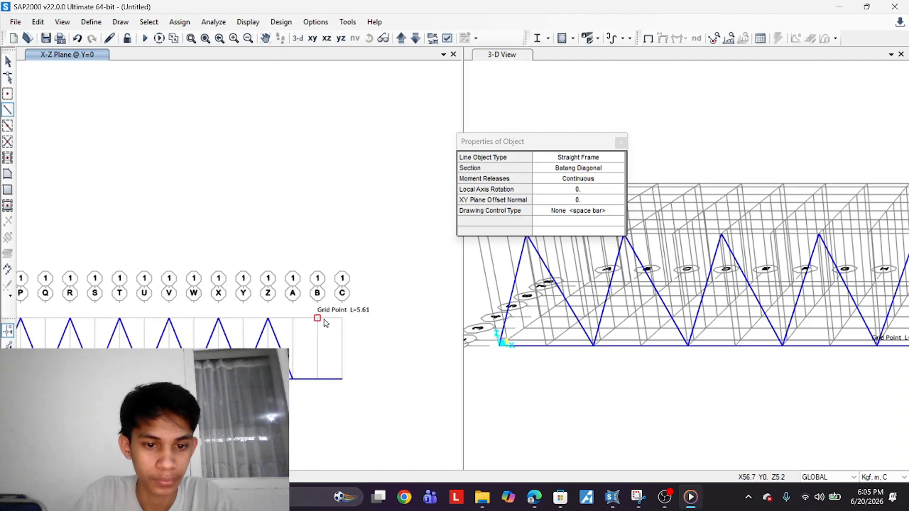
pyautogui.click(320, 319)
pyautogui.click(342, 380)
# Switch the section to Gelagar Induk and draw the top chord through the upper truss joints along Y=0
pyautogui.scroll(-2, 341, 380)
pyautogui.click(609, 170)
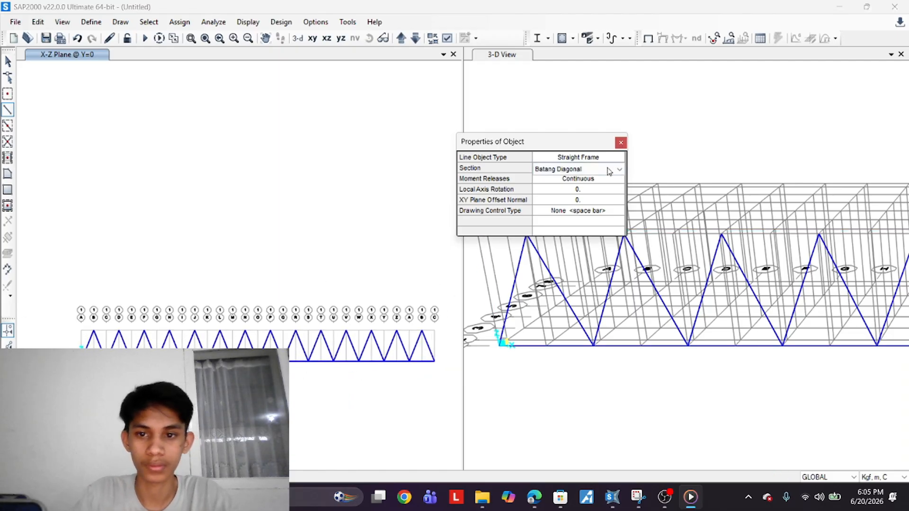
pyautogui.scroll(2, 592, 196)
pyautogui.click(559, 179)
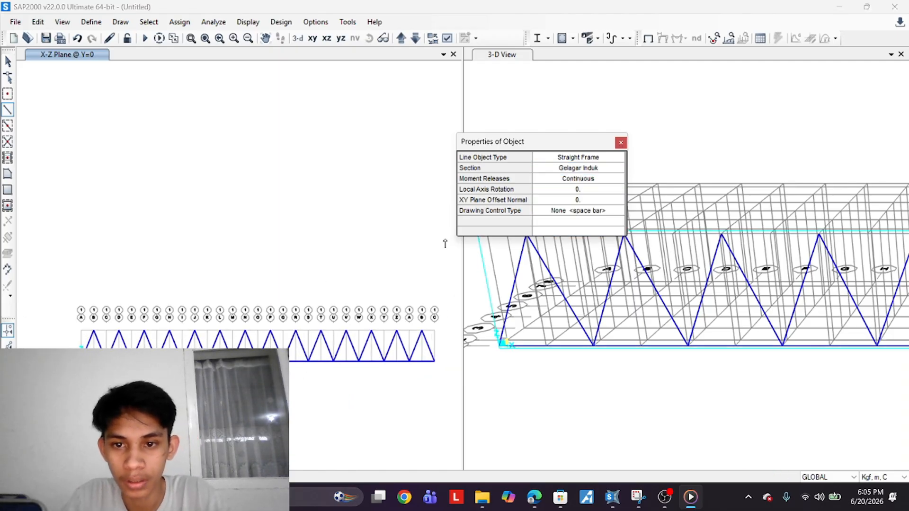
pyautogui.click(94, 331)
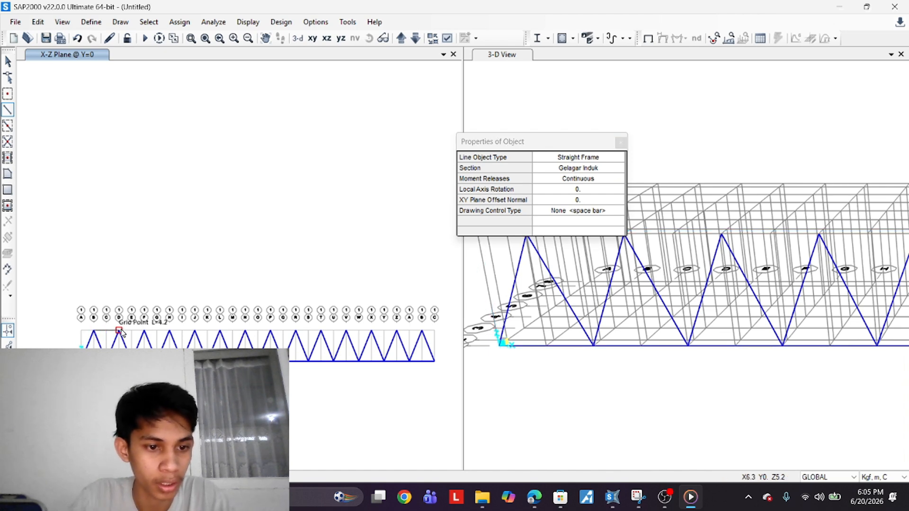
pyautogui.click(119, 330)
pyautogui.click(145, 331)
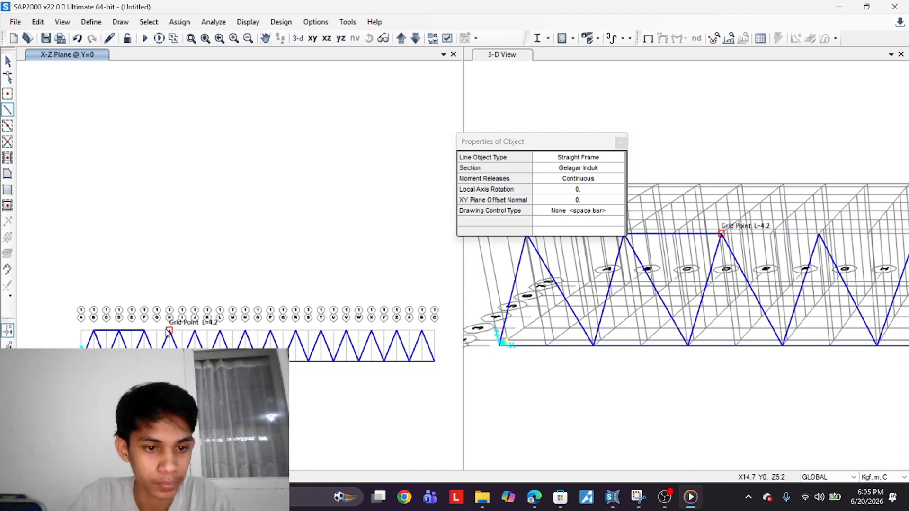
pyautogui.click(169, 331)
pyautogui.click(195, 330)
pyautogui.click(220, 330)
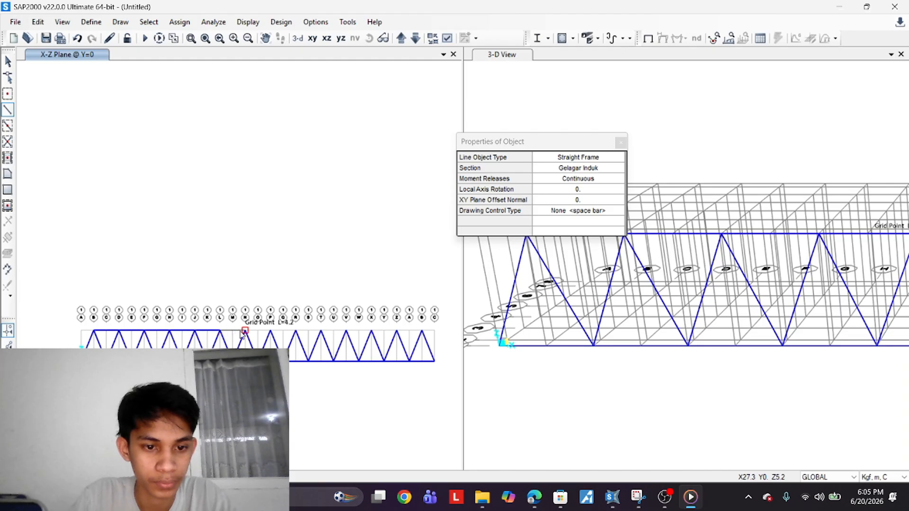
pyautogui.click(295, 330)
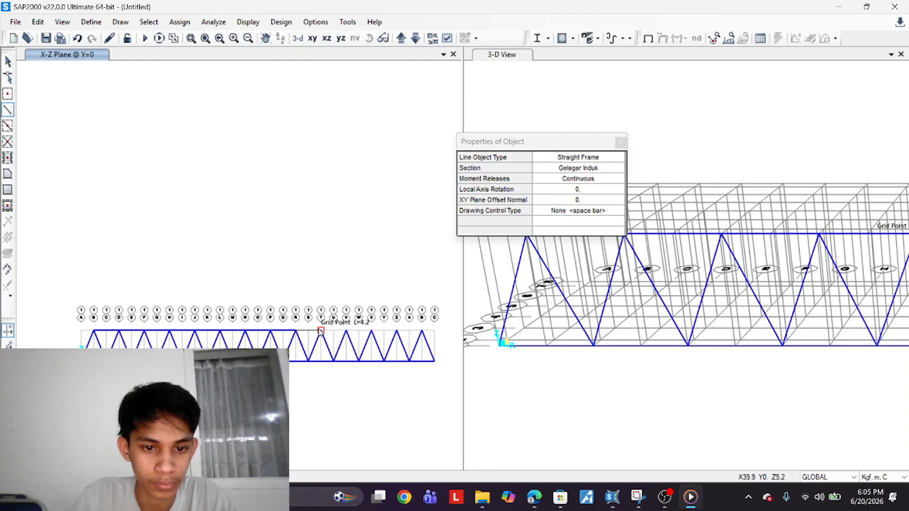
pyautogui.click(320, 330)
pyautogui.click(346, 331)
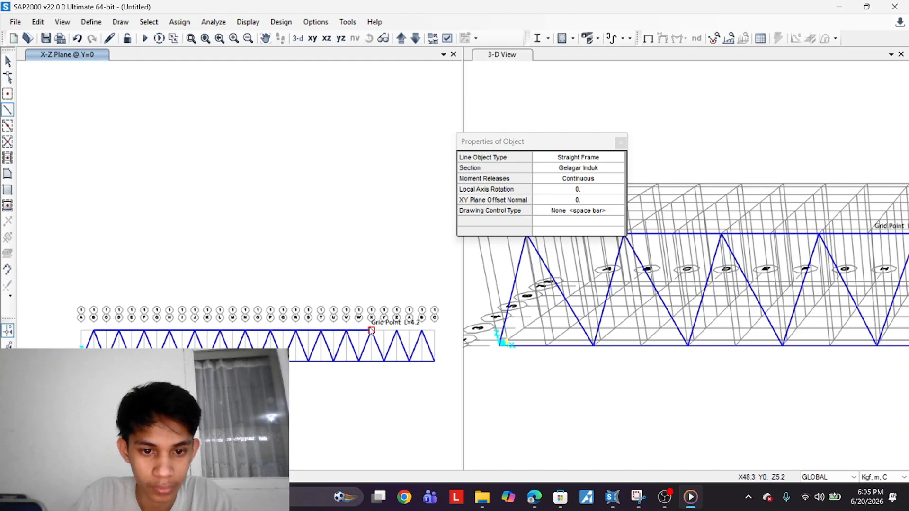
pyautogui.click(422, 331)
pyautogui.rightClick(421, 332)
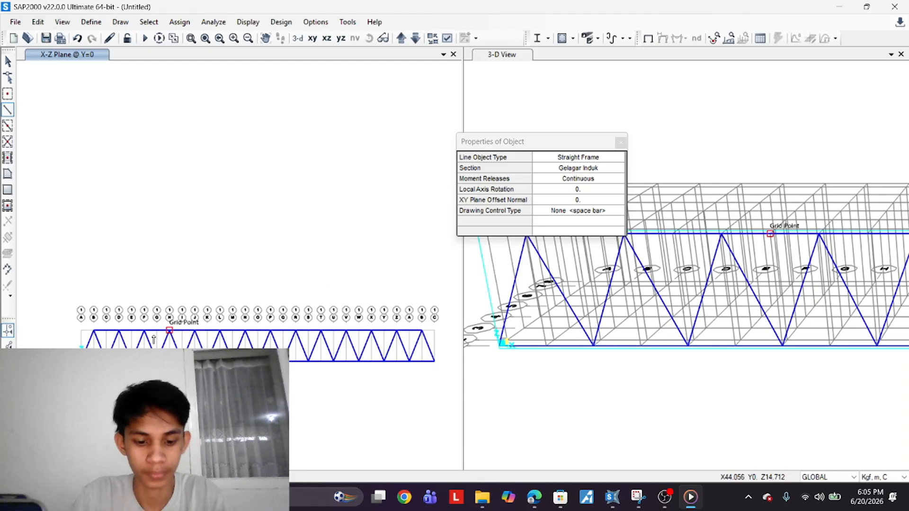
# Select the Y=0 truss and replicate it once linearly with dx 0, dy 8.9 and dz 0
pyautogui.moveTo(155, 352); pyautogui.dragTo(157, 335, button='middle')
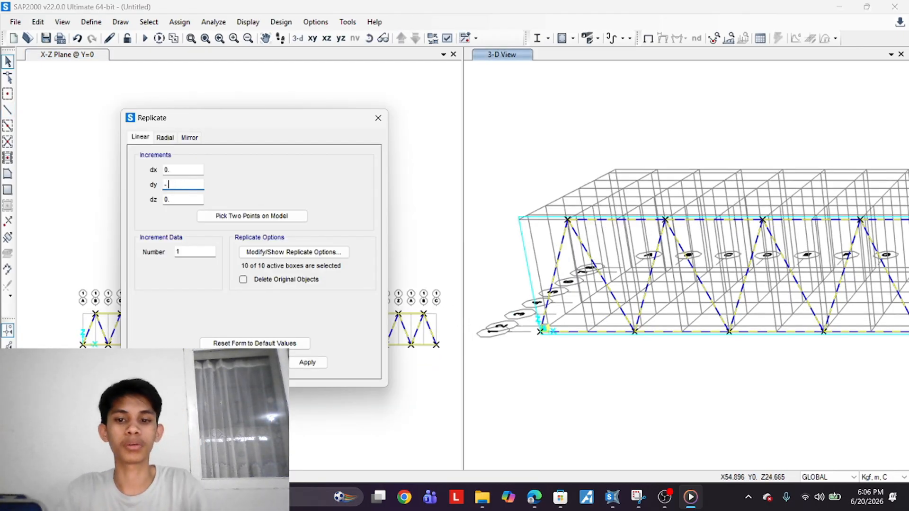
pyautogui.write('5')
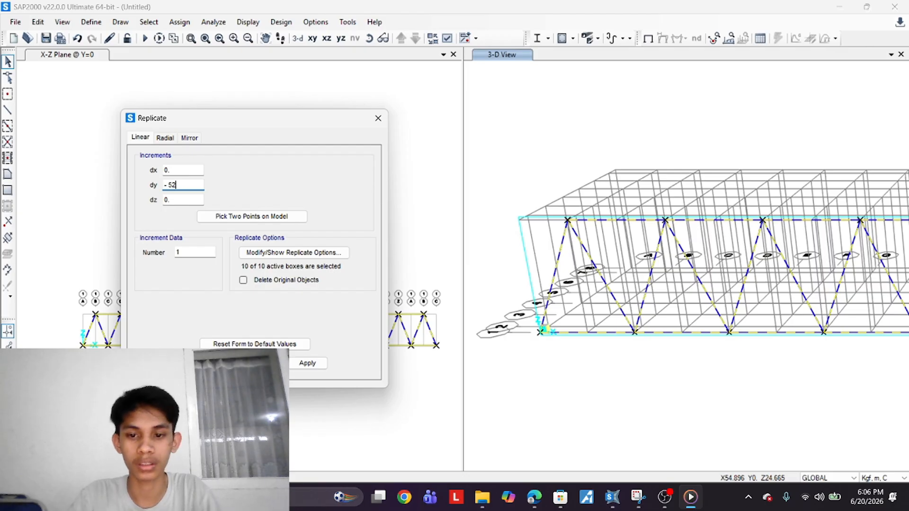
pyautogui.press('BackSpace')
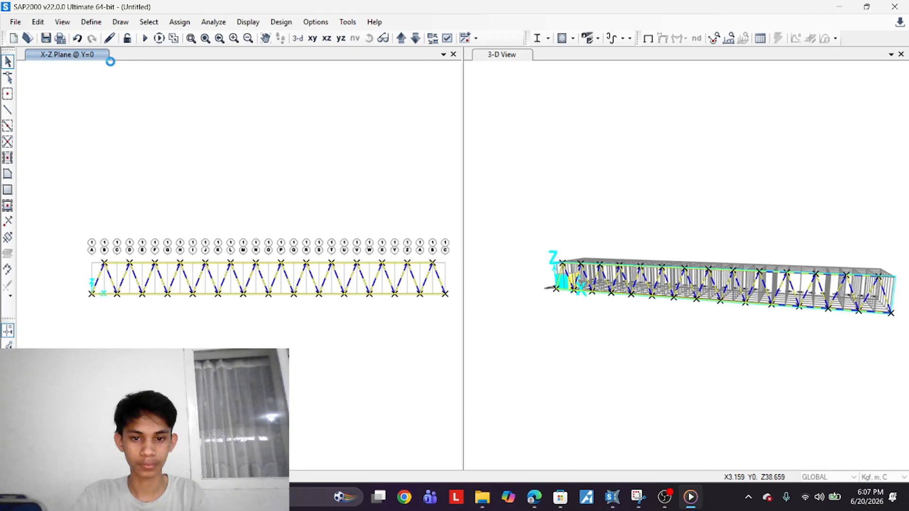
pyautogui.hotkey('ctrl', 'r')
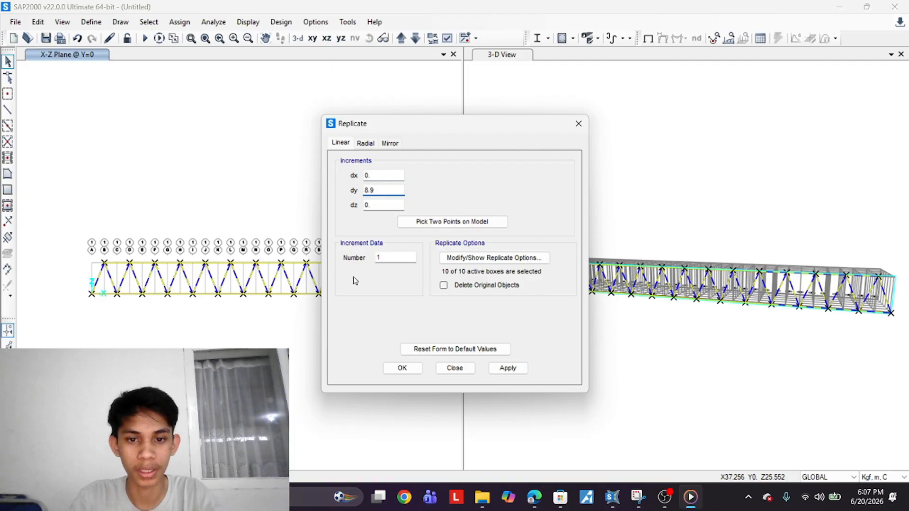
pyautogui.click(509, 367)
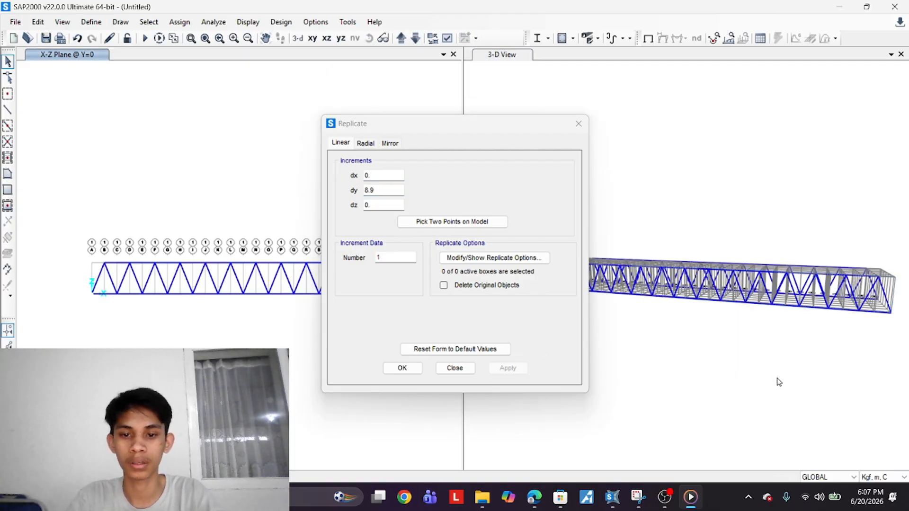
pyautogui.keyDown('shift'); pyautogui.moveTo(787, 385); pyautogui.dragTo(614, 425, button='middle'); pyautogui.keyUp('shift')
pyautogui.keyDown('shift'); pyautogui.moveTo(782, 417); pyautogui.dragTo(570, 399, button='middle'); pyautogui.keyUp('shift')
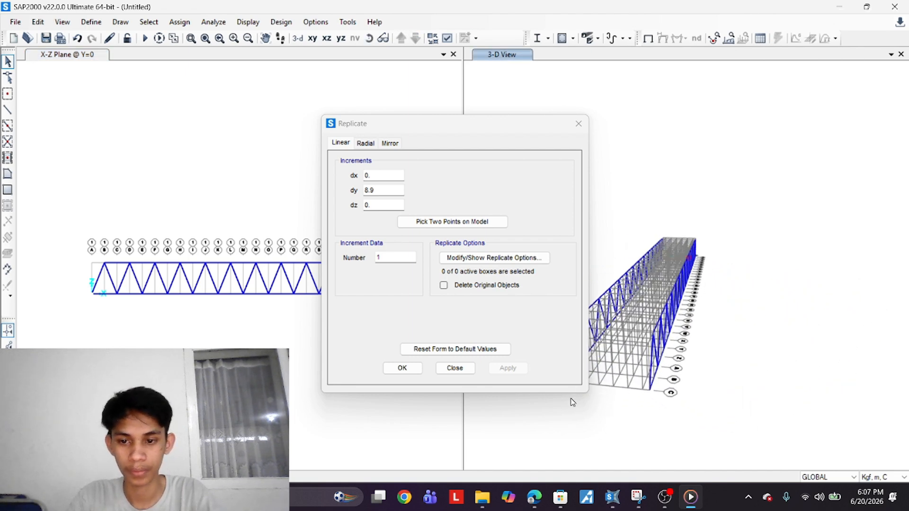
pyautogui.click(411, 368)
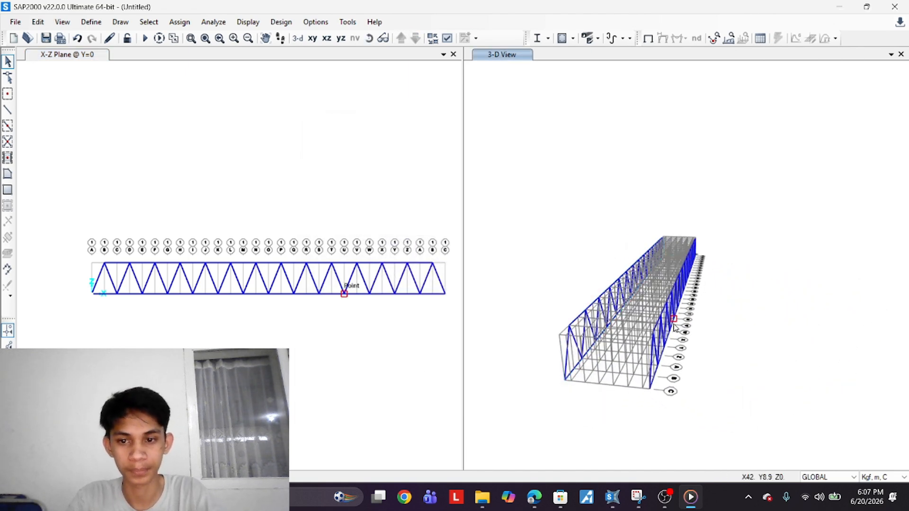
# In the X-Y plane at Z=0, draw Gelagar Melintang cross beams across the deck at alternate grid lines C through K
pyautogui.click(310, 370)
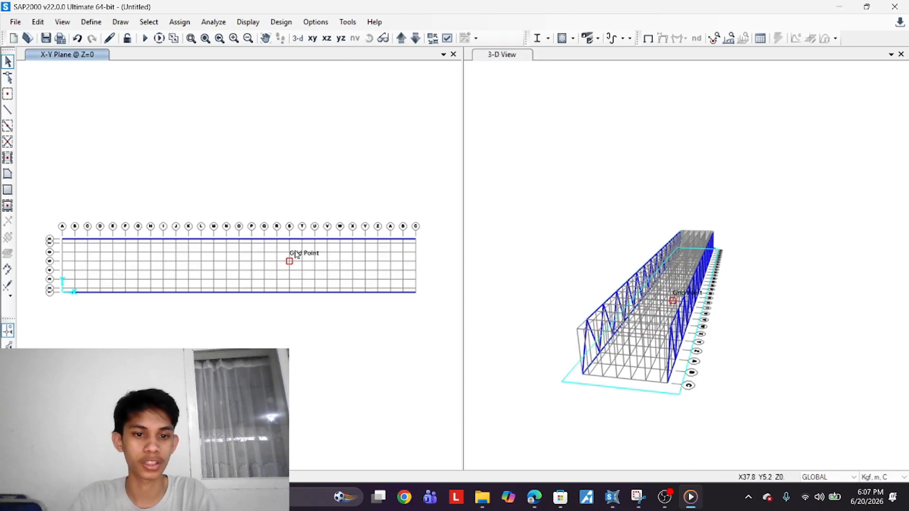
pyautogui.scroll(2, 164, 243)
pyautogui.scroll(-2, 179, 240)
pyautogui.moveTo(184, 239); pyautogui.dragTo(207, 227, button='middle')
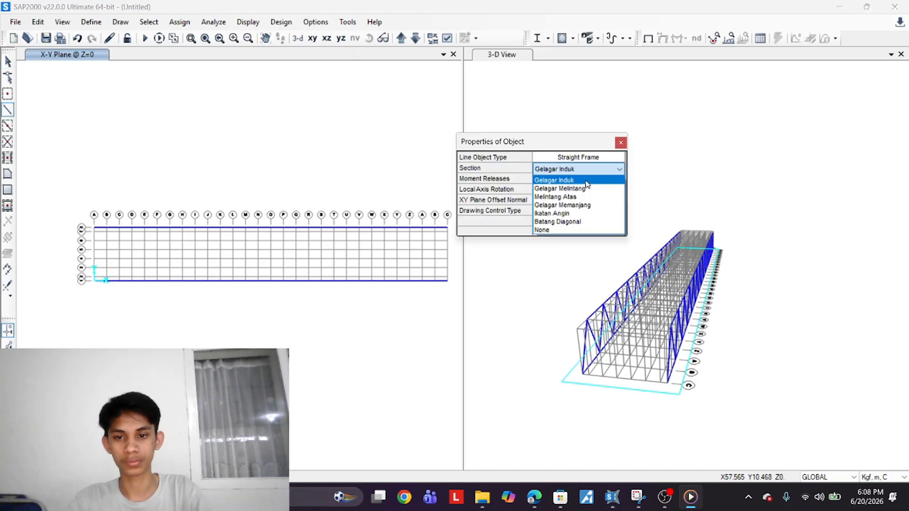
pyautogui.click(585, 205)
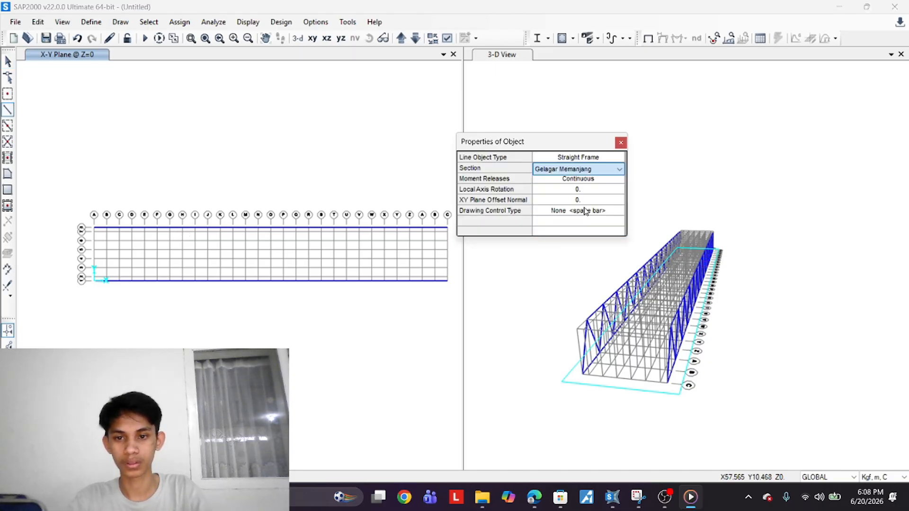
pyautogui.scroll(2, 83, 247)
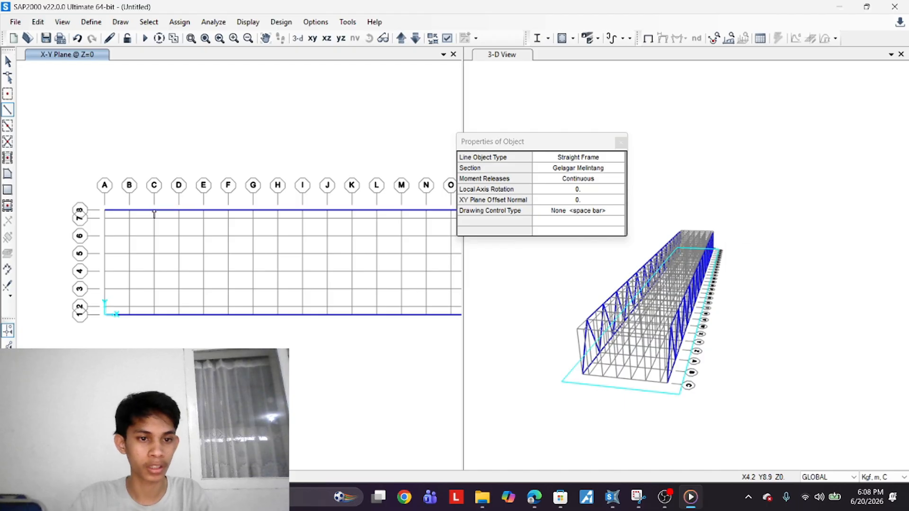
pyautogui.click(155, 211)
pyautogui.click(154, 315)
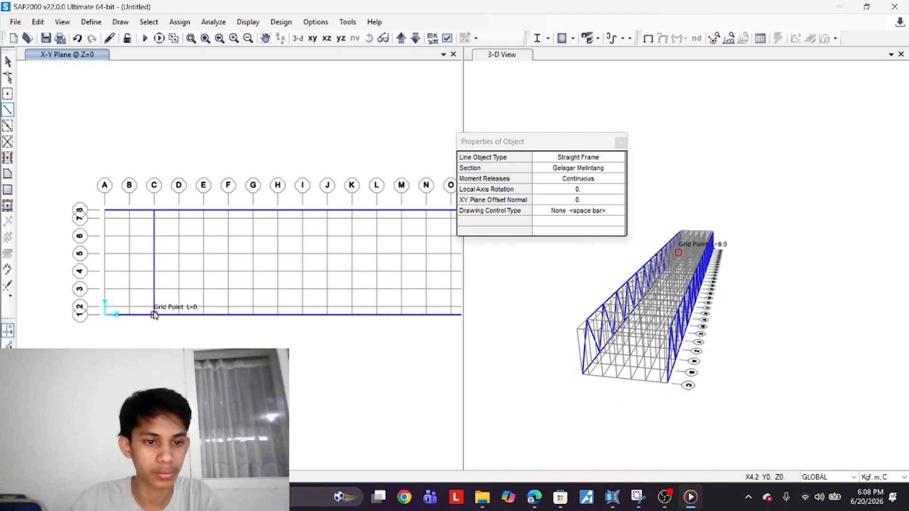
pyautogui.click(203, 210)
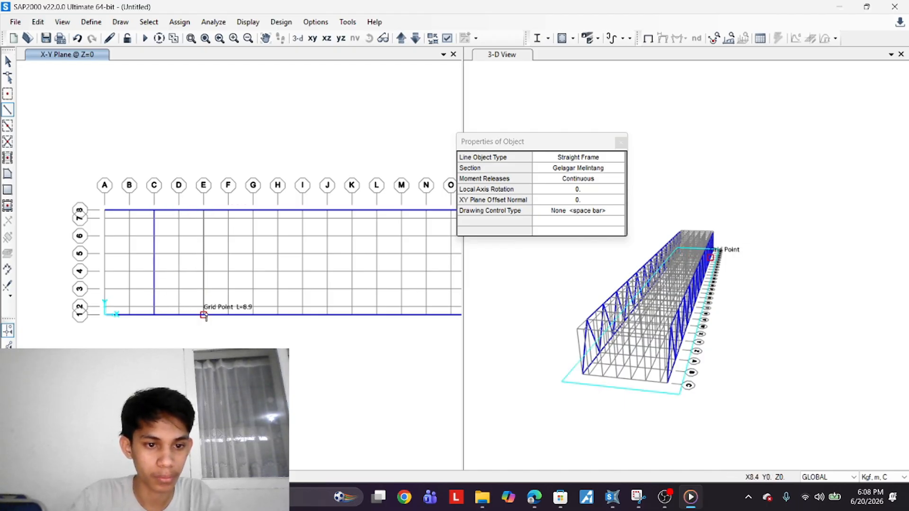
pyautogui.click(203, 315)
pyautogui.click(253, 210)
pyautogui.click(253, 314)
pyautogui.click(302, 213)
pyautogui.click(303, 314)
pyautogui.moveTo(358, 217); pyautogui.dragTo(302, 232, button='middle')
pyautogui.click(297, 228)
pyautogui.click(297, 330)
pyautogui.rightClick(297, 330)
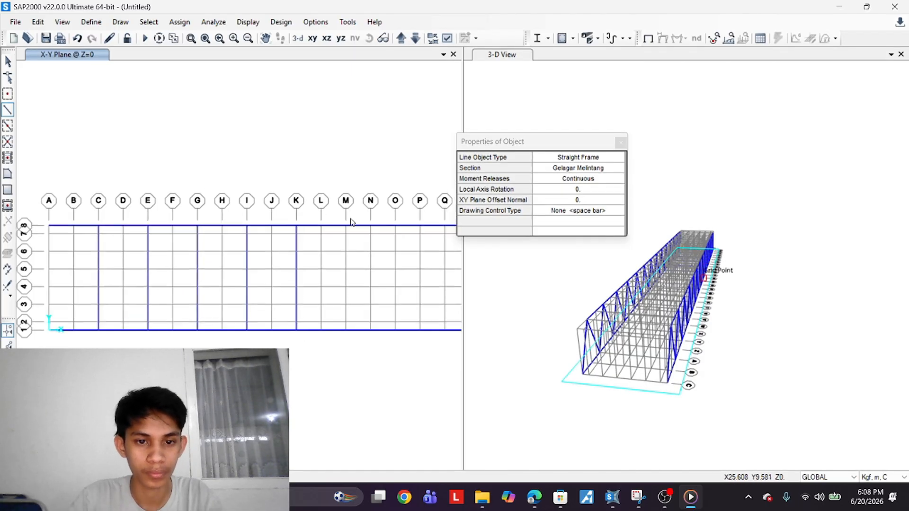
# Continue drawing Gelagar Melintang cross beams at the remaining alternate grid lines to the far end of the deck
pyautogui.click(350, 219)
pyautogui.click(346, 330)
pyautogui.rightClick(346, 330)
pyautogui.hotkey('ctrl', 'z')
pyautogui.click(346, 226)
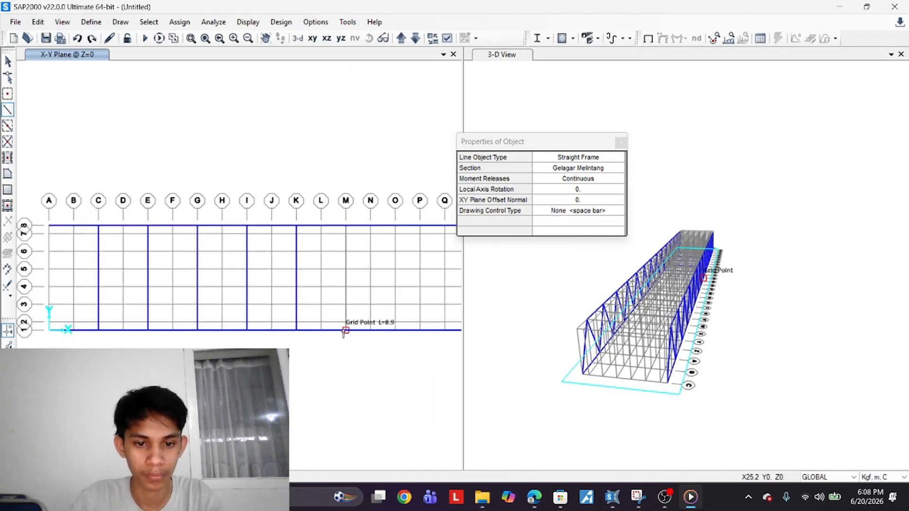
pyautogui.click(346, 330)
pyautogui.rightClick(346, 331)
pyautogui.click(396, 227)
pyautogui.click(396, 330)
pyautogui.rightClick(396, 330)
pyautogui.moveTo(445, 232); pyautogui.dragTo(301, 250, button='middle')
pyautogui.click(301, 245)
pyautogui.click(301, 349)
pyautogui.click(350, 245)
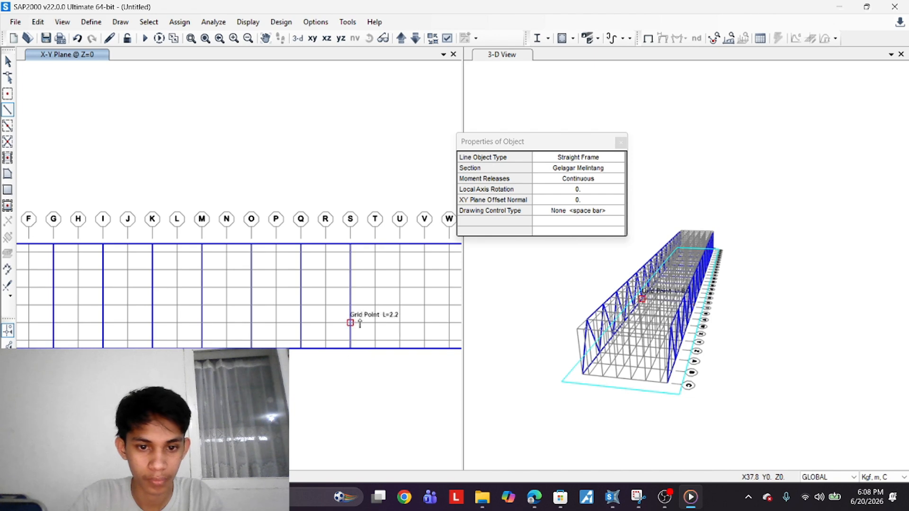
pyautogui.click(350, 349)
pyautogui.click(399, 244)
pyautogui.click(399, 349)
pyautogui.moveTo(440, 255); pyautogui.dragTo(326, 295, button='middle')
pyautogui.click(336, 284)
pyautogui.click(336, 388)
pyautogui.click(386, 284)
pyautogui.click(386, 388)
pyautogui.moveTo(425, 307); pyautogui.dragTo(264, 311, button='middle')
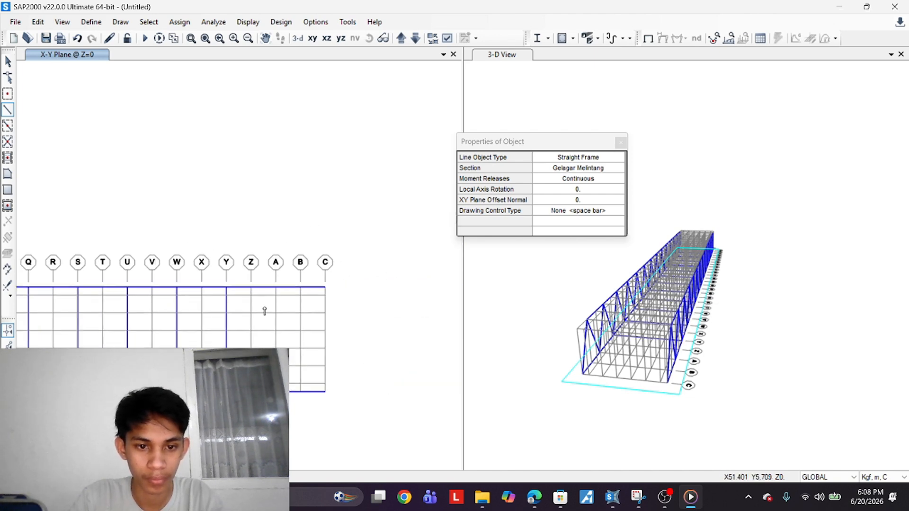
pyautogui.click(276, 288)
pyautogui.click(275, 391)
pyautogui.click(325, 287)
pyautogui.click(324, 391)
pyautogui.scroll(-3, 302, 369)
pyautogui.scroll(2, 265, 331)
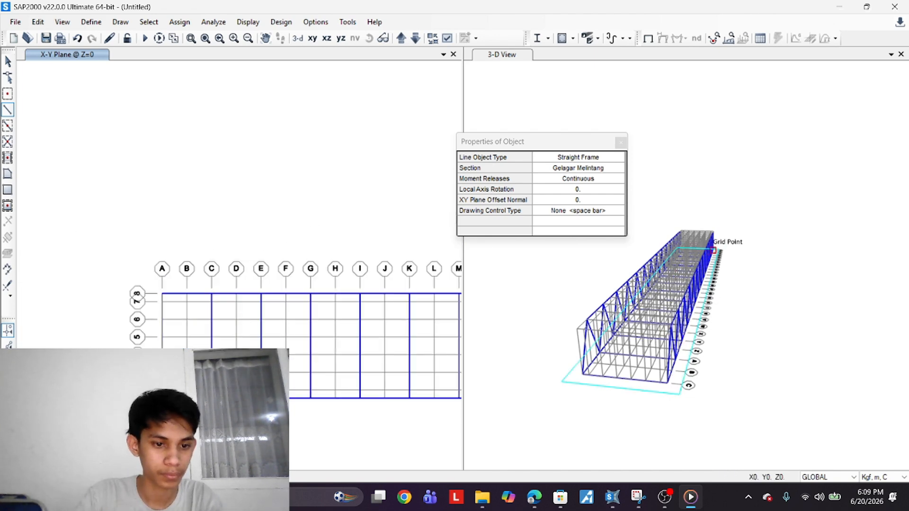
# Switch the section to Gelagar Memanjang and draw a longitudinal stringer along the deck's uppermost interior grid line
pyautogui.click(601, 168)
pyautogui.click(620, 168)
pyautogui.click(588, 206)
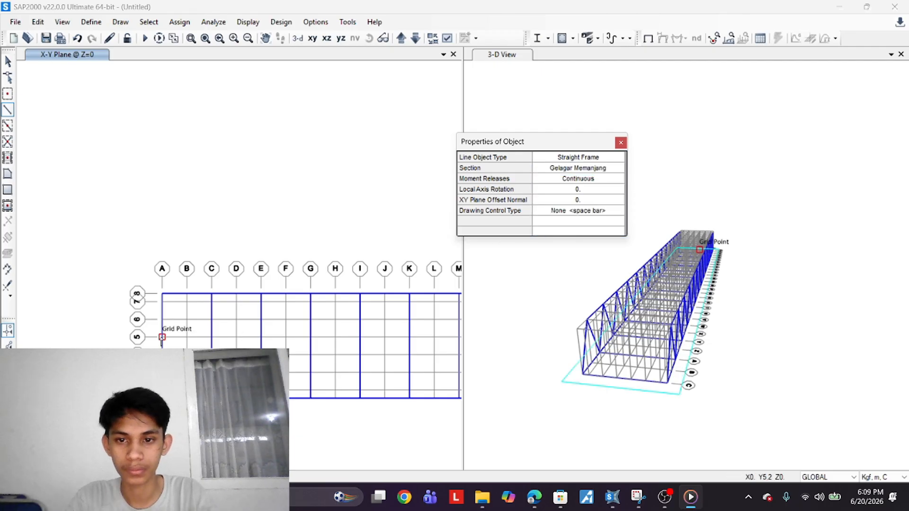
pyautogui.click(162, 302)
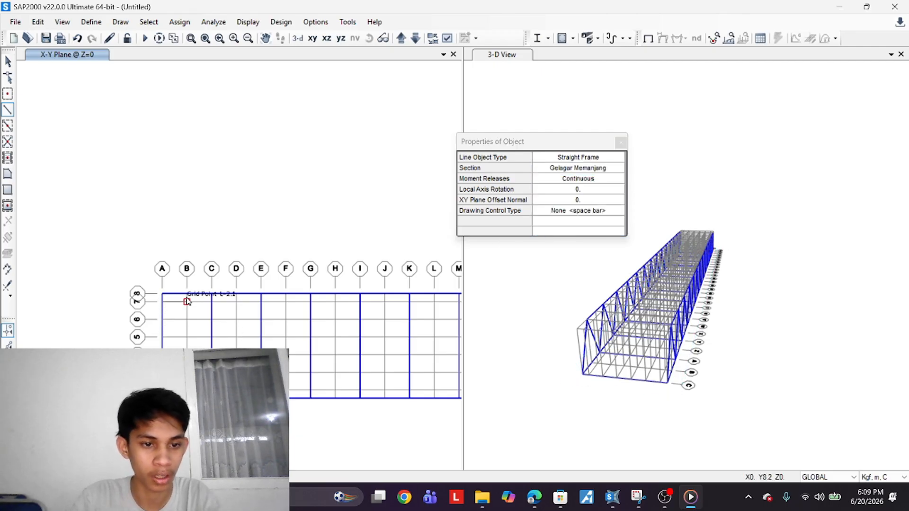
pyautogui.click(261, 305)
pyautogui.click(313, 304)
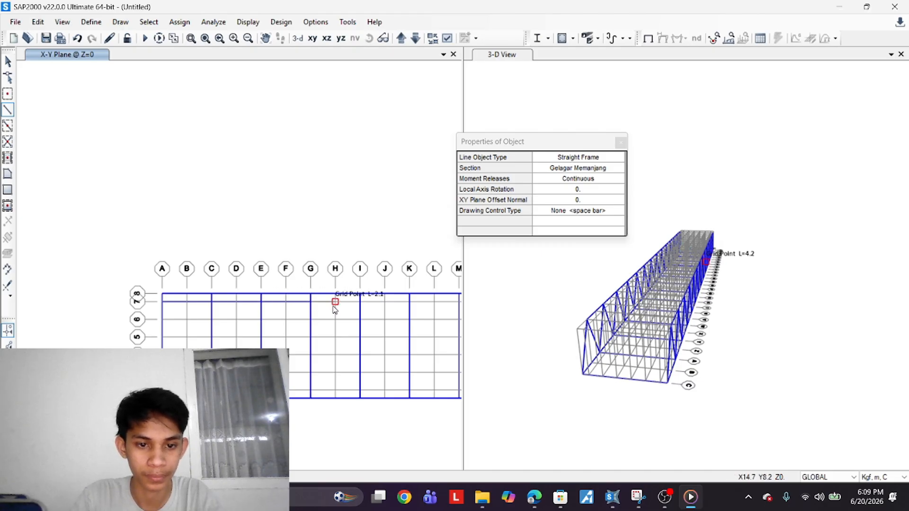
pyautogui.click(361, 305)
pyautogui.moveTo(361, 304); pyautogui.dragTo(217, 331, button='middle')
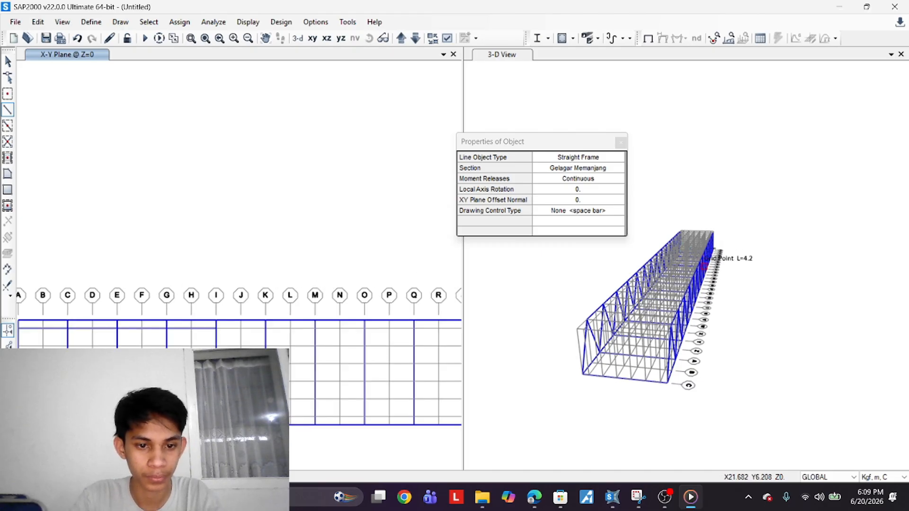
pyautogui.click(267, 327)
pyautogui.click(316, 329)
pyautogui.click(365, 328)
pyautogui.click(414, 329)
pyautogui.moveTo(414, 329); pyautogui.dragTo(279, 336, button='middle')
pyautogui.click(281, 373)
pyautogui.click(378, 373)
pyautogui.click(304, 315)
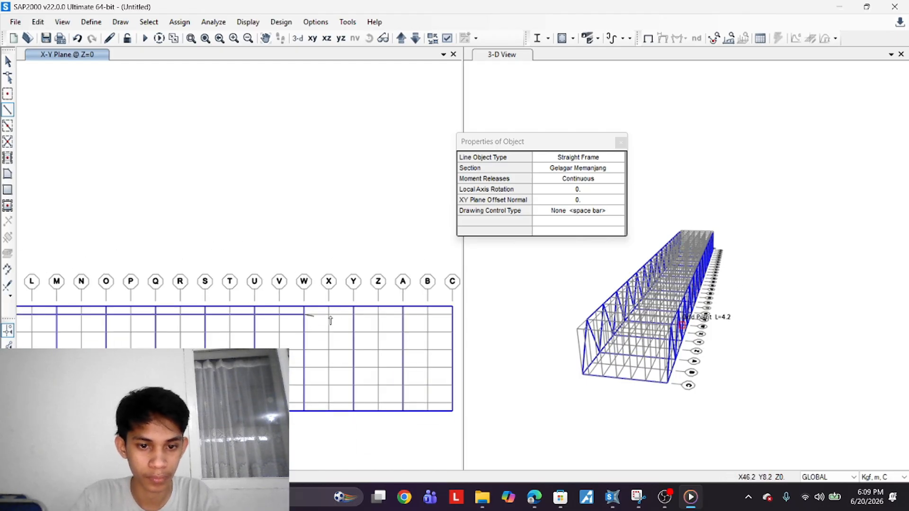
pyautogui.click(354, 315)
pyautogui.click(403, 315)
pyautogui.click(452, 315)
pyautogui.scroll(-4, 397, 370)
pyautogui.scroll(4, 371, 362)
pyautogui.rightClick(369, 362)
pyautogui.scroll(-4, 303, 332)
pyautogui.scroll(4, 209, 289)
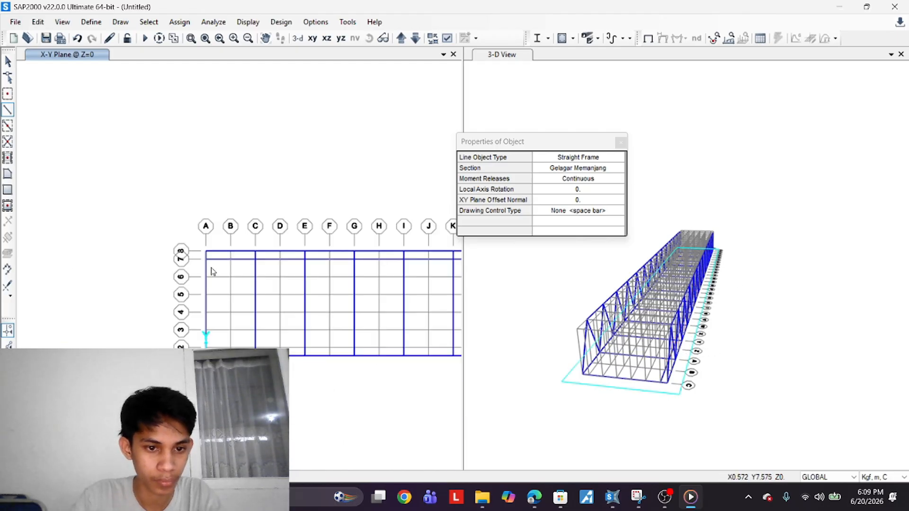
# Draw further Gelagar Memanjang stringers along the next interior longitudinal grid lines of the deck
pyautogui.moveTo(403, 267); pyautogui.dragTo(128, 338, button='middle')
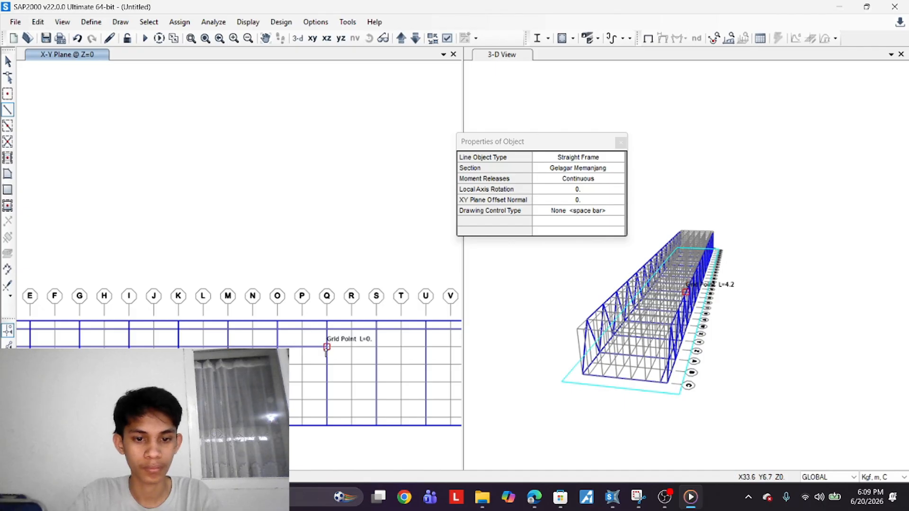
pyautogui.click(376, 347)
pyautogui.moveTo(425, 347); pyautogui.dragTo(208, 333, button='middle')
pyautogui.click(258, 333)
pyautogui.click(307, 334)
pyautogui.click(405, 333)
pyautogui.scroll(-4, 378, 334)
pyautogui.scroll(4, 218, 312)
pyautogui.click(225, 317)
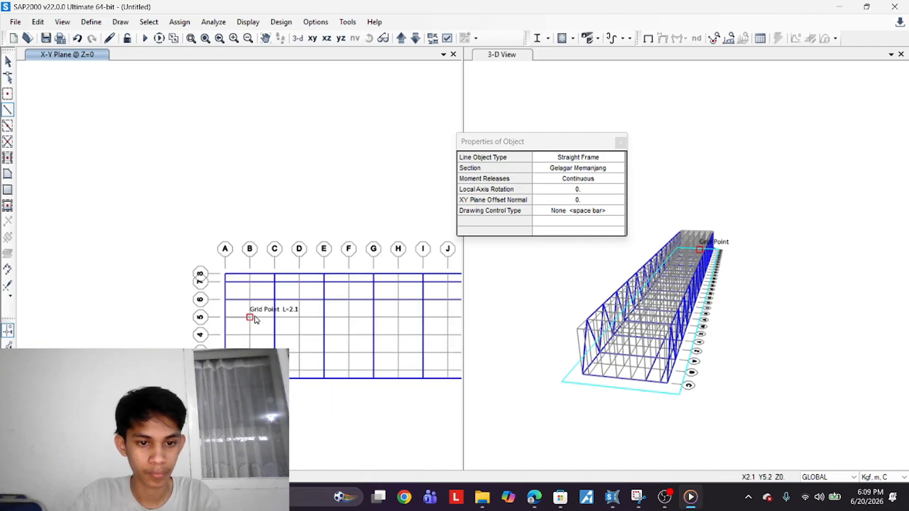
pyautogui.click(275, 317)
pyautogui.click(325, 318)
pyautogui.scroll(4, 251, 310)
pyautogui.scroll(-4, 236, 325)
pyautogui.click(363, 333)
pyautogui.click(413, 332)
pyautogui.moveTo(454, 336); pyautogui.dragTo(214, 338, button='middle')
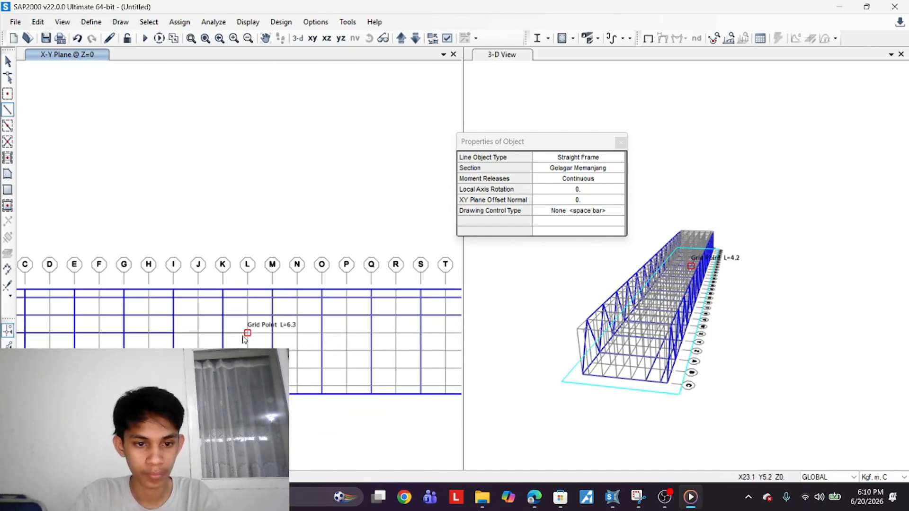
pyautogui.click(272, 334)
pyautogui.click(321, 334)
pyautogui.click(370, 335)
pyautogui.moveTo(445, 333); pyautogui.dragTo(214, 338, button='middle')
pyautogui.click(237, 337)
pyautogui.click(287, 338)
pyautogui.click(336, 339)
pyautogui.click(387, 339)
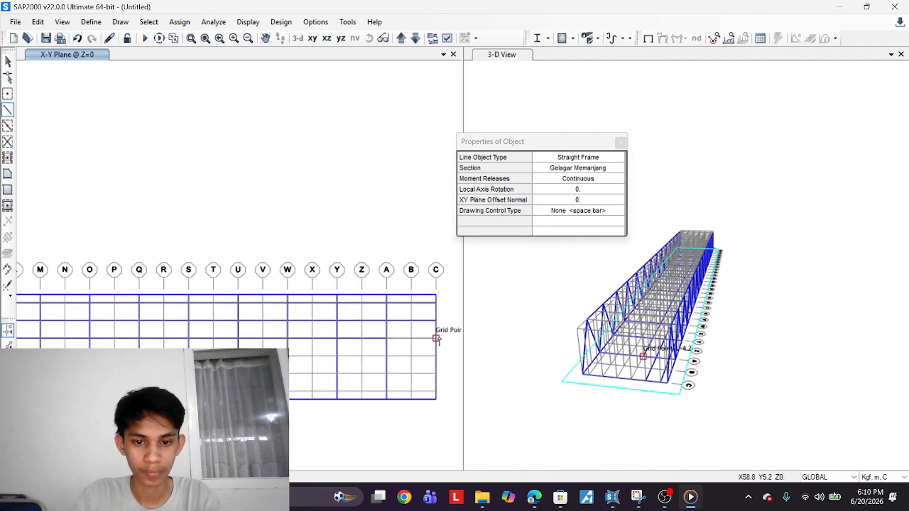
pyautogui.click(436, 338)
pyautogui.moveTo(95, 341); pyautogui.dragTo(603, 365, button='middle')
# Draw the remaining Gelagar Memanjang stringers along the lower interior grid lines, then leave the drawing command
pyautogui.moveTo(284, 360); pyautogui.dragTo(97, 322, button='middle')
pyautogui.click(65, 342)
pyautogui.click(114, 342)
pyautogui.click(164, 342)
pyautogui.click(213, 342)
pyautogui.click(263, 342)
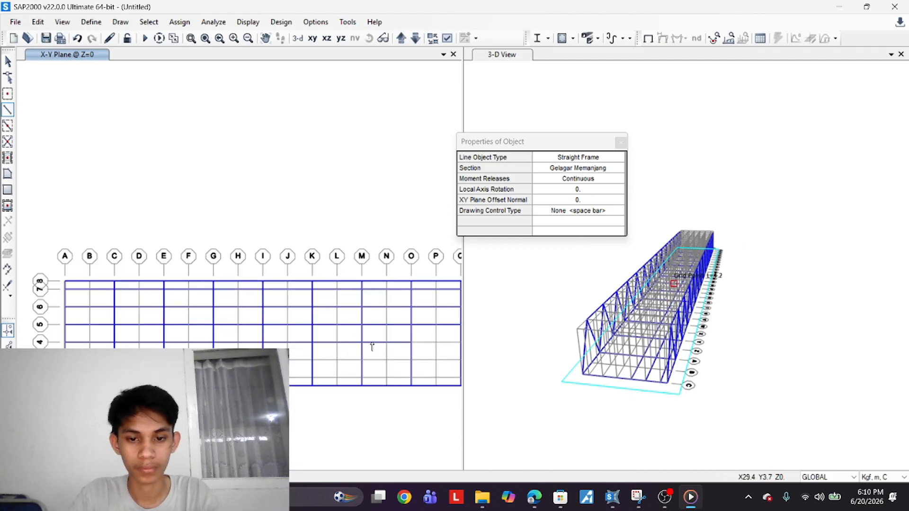
pyautogui.moveTo(371, 347); pyautogui.dragTo(165, 343, button='middle')
pyautogui.click(214, 339)
pyautogui.click(263, 339)
pyautogui.click(313, 339)
pyautogui.click(363, 338)
pyautogui.click(412, 339)
pyautogui.moveTo(438, 341); pyautogui.dragTo(179, 328, button='middle')
pyautogui.click(202, 325)
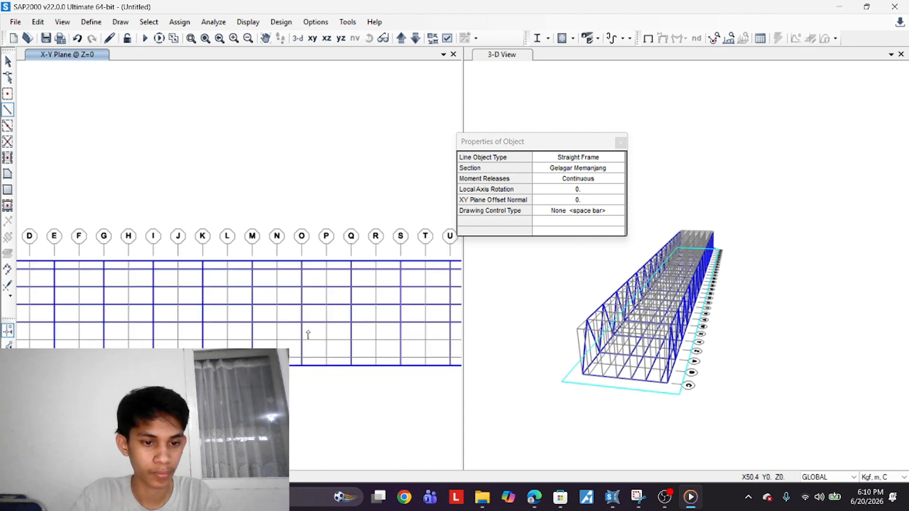
pyautogui.moveTo(307, 335); pyautogui.dragTo(625, 349, button='middle')
pyautogui.click(324, 354)
pyautogui.click(372, 354)
pyautogui.click(421, 354)
pyautogui.moveTo(438, 358)
pyautogui.mouseDown(button='middle')
pyautogui.moveTo(153, 347)
pyautogui.moveTo(596, 331)
pyautogui.mouseUp(button='middle')
pyautogui.click(186, 344)
pyautogui.click(236, 344)
pyautogui.click(286, 345)
pyautogui.click(256, 342)
pyautogui.click(305, 342)
pyautogui.click(355, 342)
pyautogui.click(404, 342)
pyautogui.click(453, 342)
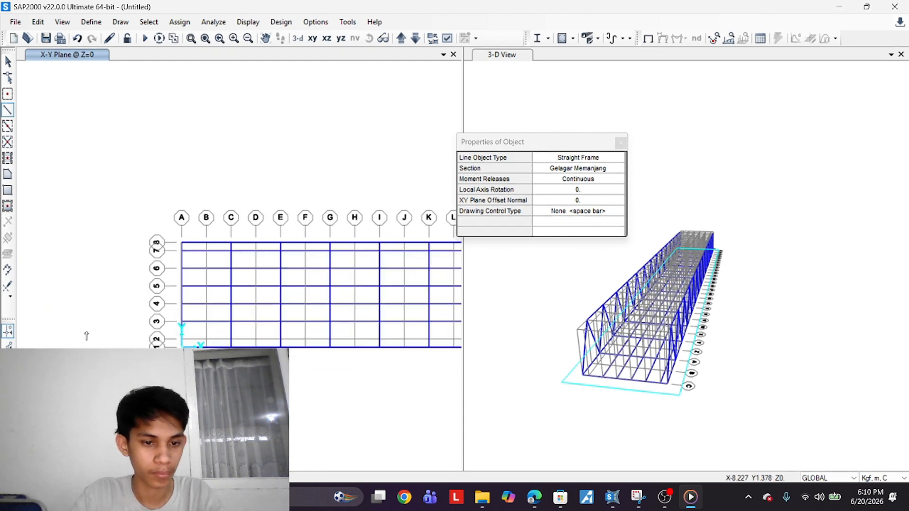
pyautogui.click(181, 339)
pyautogui.click(231, 339)
pyautogui.click(429, 339)
pyautogui.moveTo(436, 344); pyautogui.dragTo(158, 348, button='middle')
pyautogui.click(201, 343)
pyautogui.click(250, 343)
pyautogui.click(299, 343)
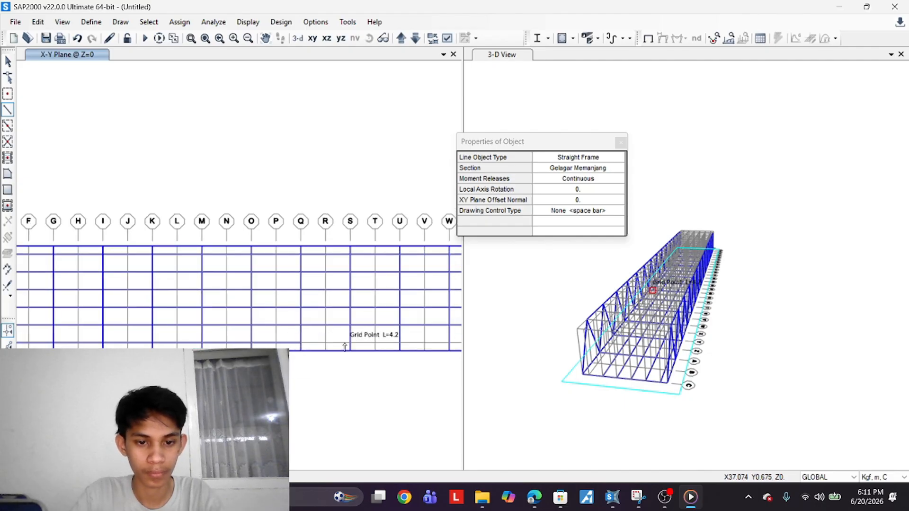
pyautogui.click(349, 343)
pyautogui.click(398, 344)
pyautogui.moveTo(428, 352); pyautogui.dragTo(290, 361, button='middle')
pyautogui.click(408, 353)
pyautogui.click(456, 353)
pyautogui.rightClick(456, 353)
pyautogui.moveTo(112, 311); pyautogui.dragTo(516, 326, button='middle')
pyautogui.moveTo(317, 315); pyautogui.dragTo(155, 307, button='middle')
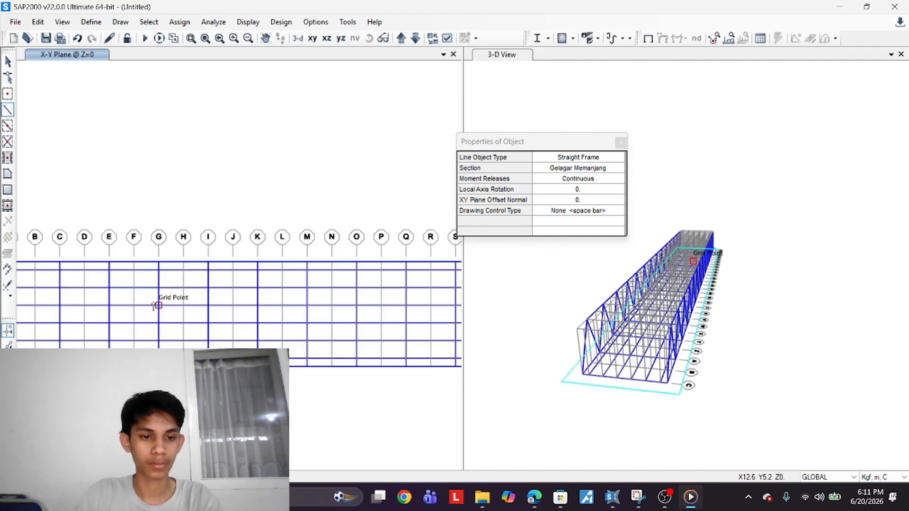
pyautogui.click(8, 61)
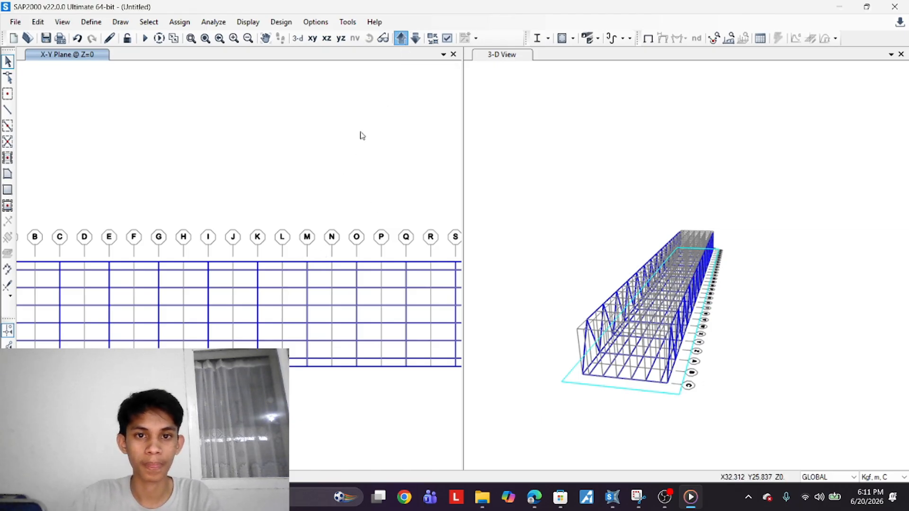
pyautogui.scroll(-5, 258, 305)
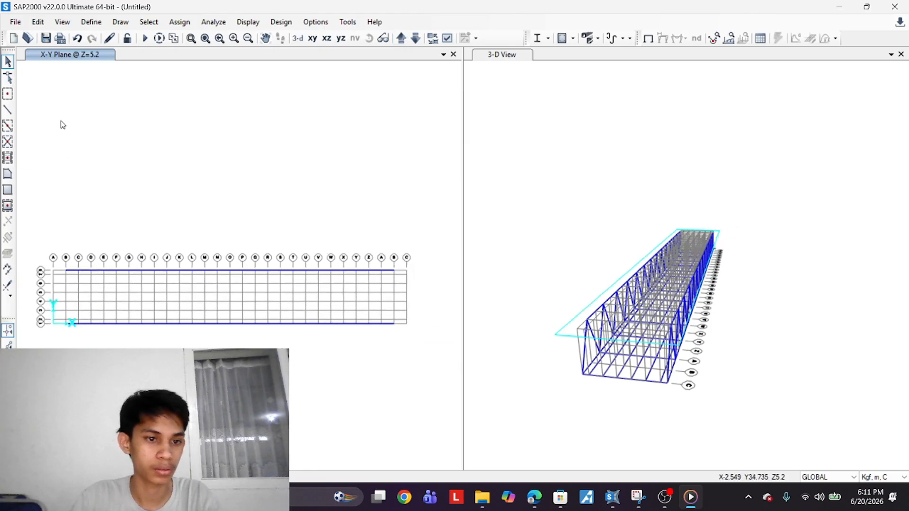
# Draw Gelagar Melintang cross beams across the top plane at Z=5.2 on alternate grid lines B through L
pyautogui.click(8, 110)
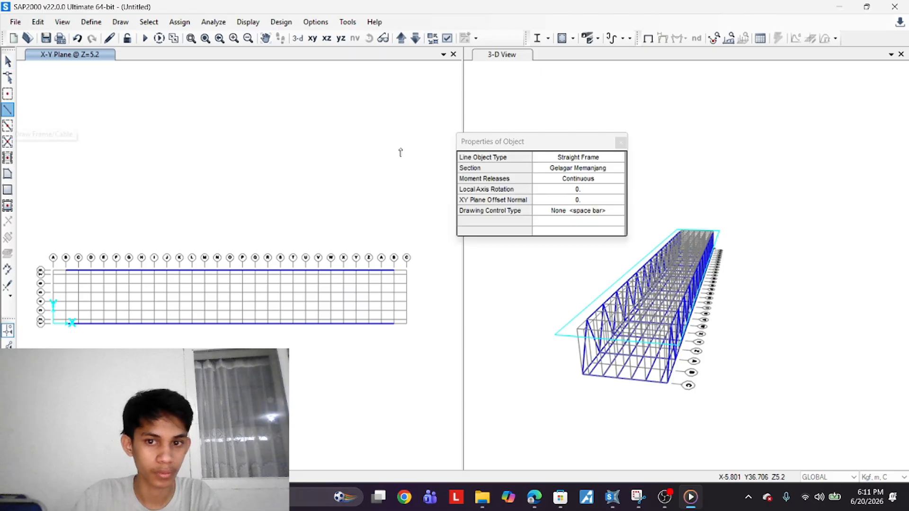
pyautogui.click(589, 168)
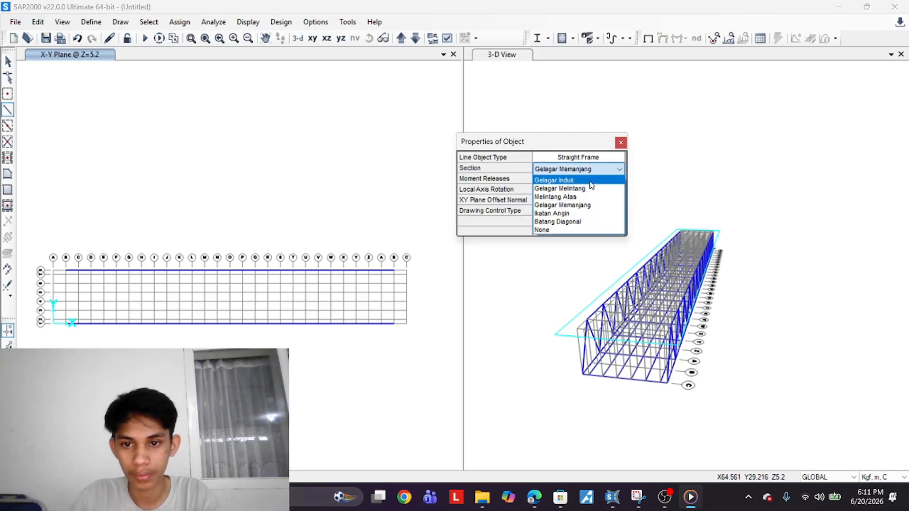
pyautogui.click(591, 188)
pyautogui.scroll(2, 57, 322)
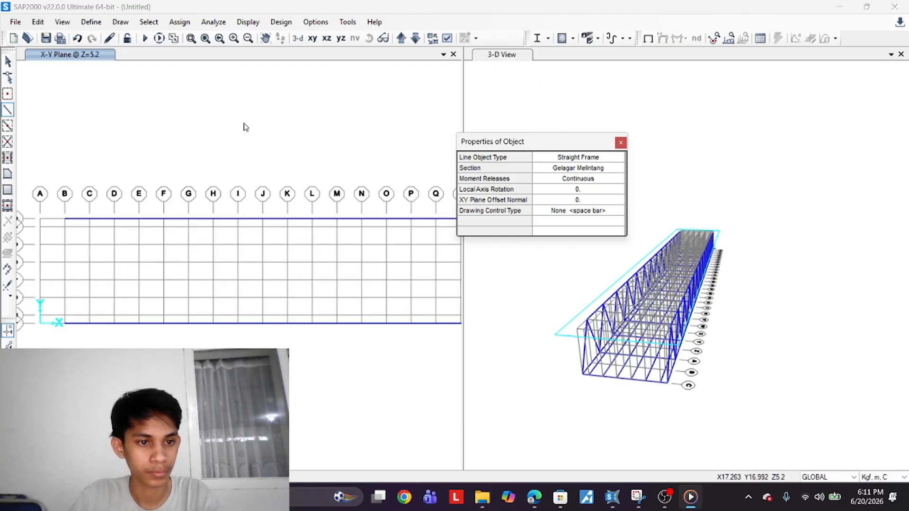
pyautogui.click(65, 219)
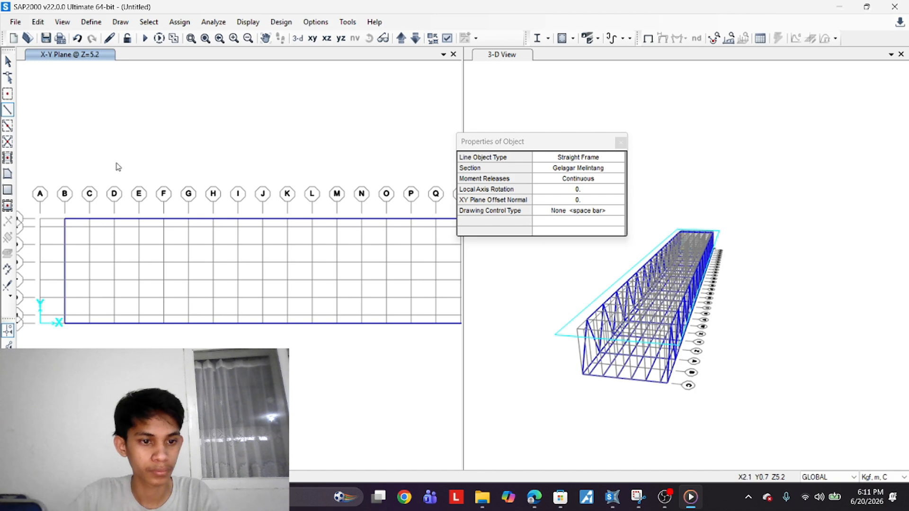
pyautogui.doubleClick(114, 323)
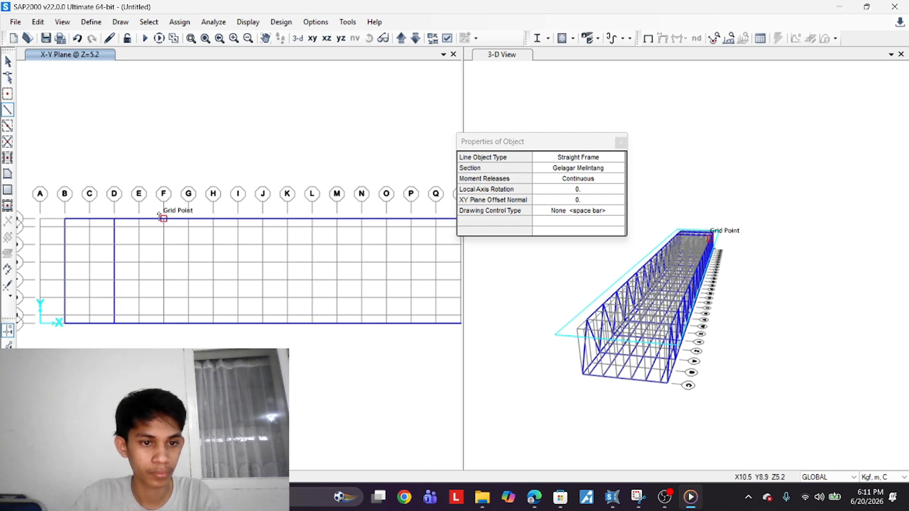
pyautogui.click(164, 218)
pyautogui.doubleClick(163, 323)
pyautogui.click(213, 219)
pyautogui.doubleClick(213, 324)
pyautogui.click(263, 219)
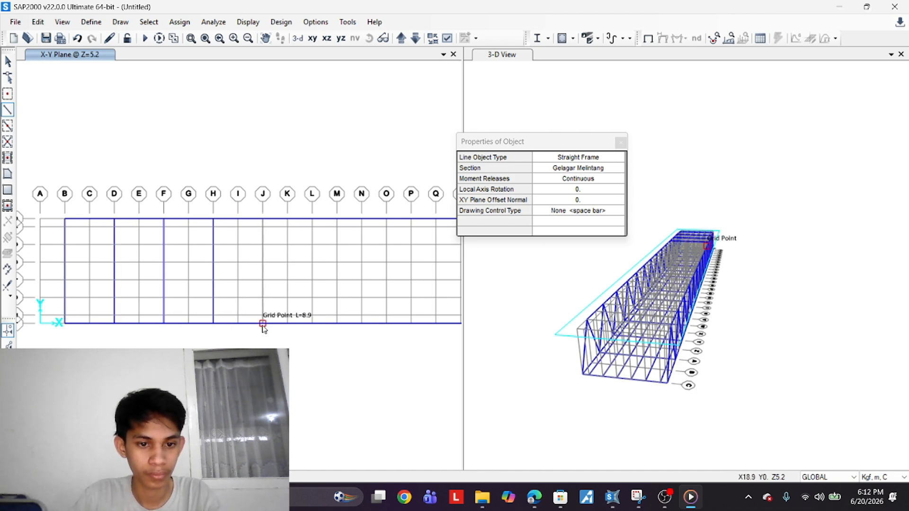
pyautogui.doubleClick(263, 323)
pyautogui.click(312, 219)
pyautogui.doubleClick(312, 323)
# Continue the top Gelagar Melintang cross beams on alternate grid lines N through the far end of the bridge
pyautogui.scroll(-2, 263, 272)
pyautogui.scroll(2, 240, 272)
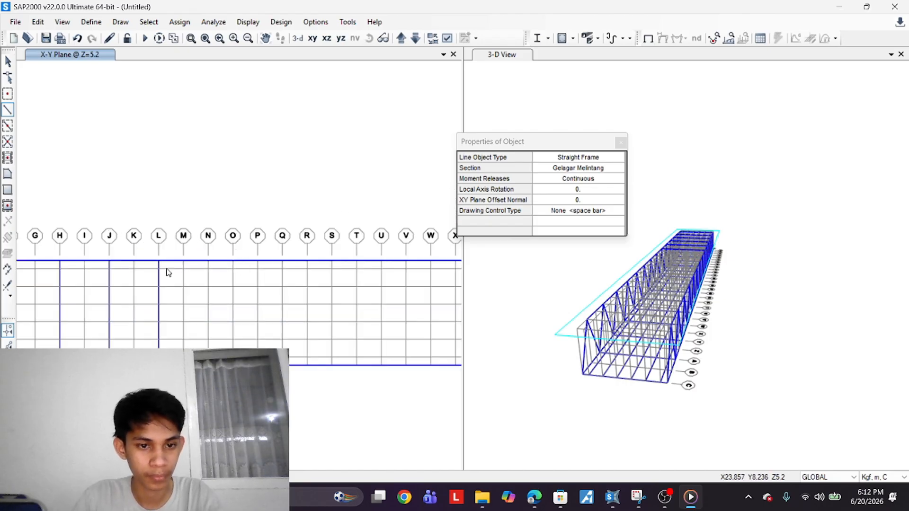
pyautogui.doubleClick(209, 365)
pyautogui.click(257, 260)
pyautogui.doubleClick(258, 365)
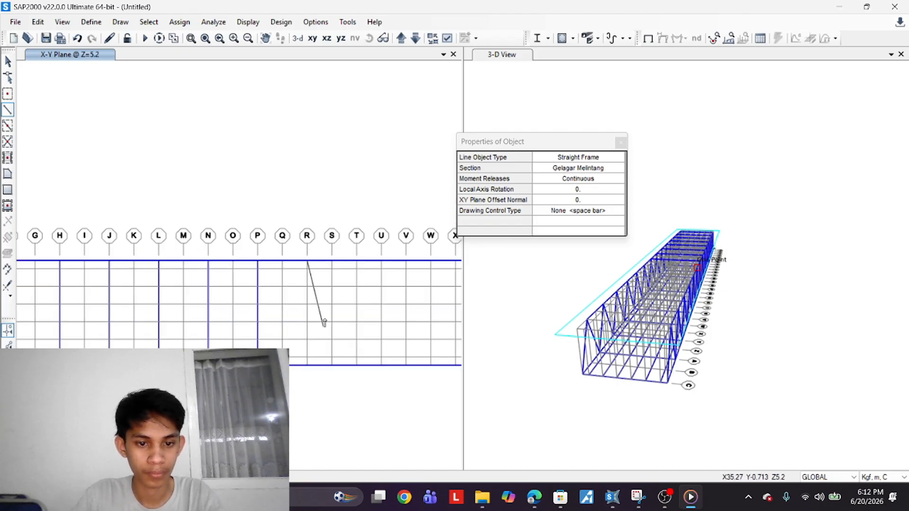
pyautogui.doubleClick(307, 365)
pyautogui.click(356, 260)
pyautogui.doubleClick(356, 364)
pyautogui.click(406, 261)
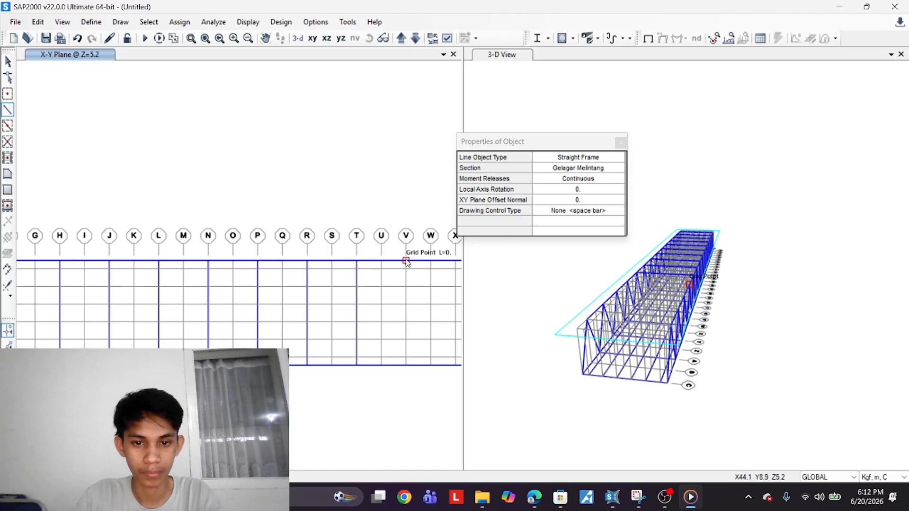
pyautogui.doubleClick(406, 365)
pyautogui.moveTo(456, 262); pyautogui.dragTo(320, 259, button='middle')
pyautogui.click(318, 258)
pyautogui.doubleClick(319, 363)
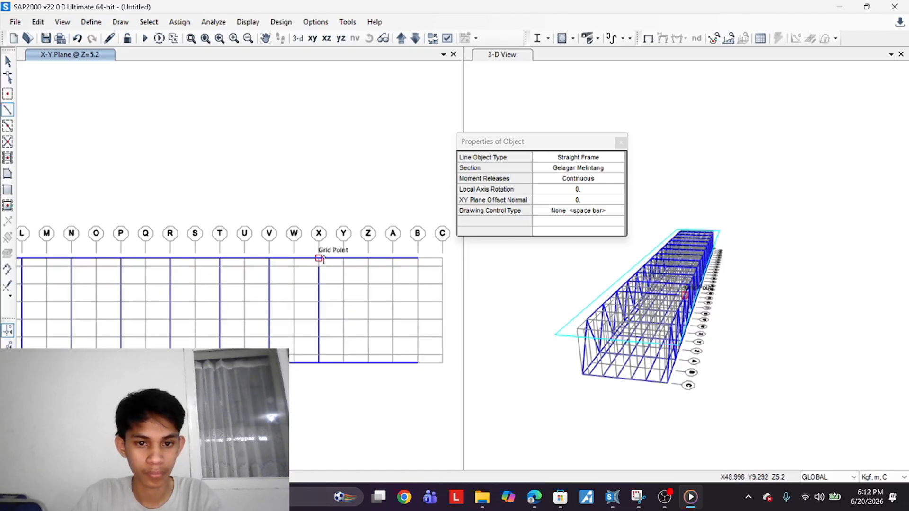
pyautogui.hotkey('ctrl', 'z')
pyautogui.hotkey('ctrl', 'y')
pyautogui.click(369, 259)
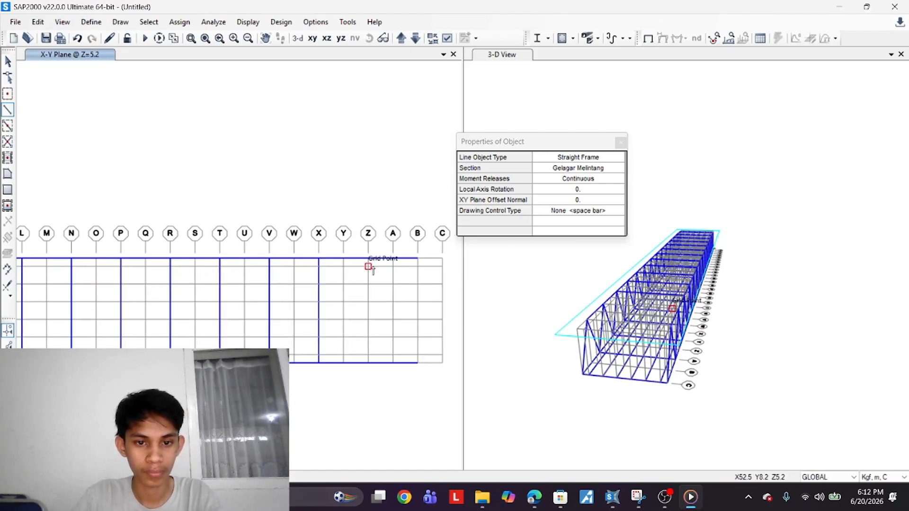
pyautogui.doubleClick(368, 363)
pyautogui.click(417, 258)
pyautogui.doubleClick(418, 363)
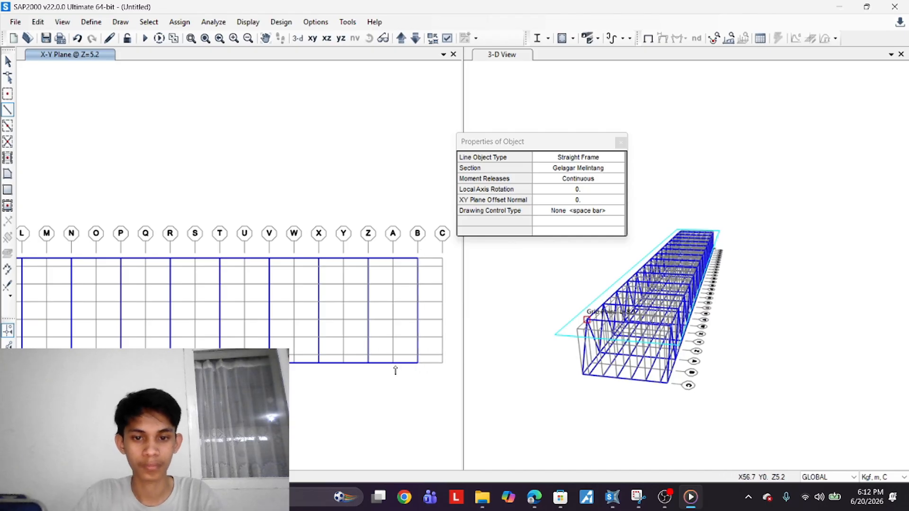
# Switch the section to Ikatan Angin and draw diamond wind bracing in the top panel between grid lines B and D
pyautogui.scroll(-2, 396, 369)
pyautogui.scroll(4, 359, 307)
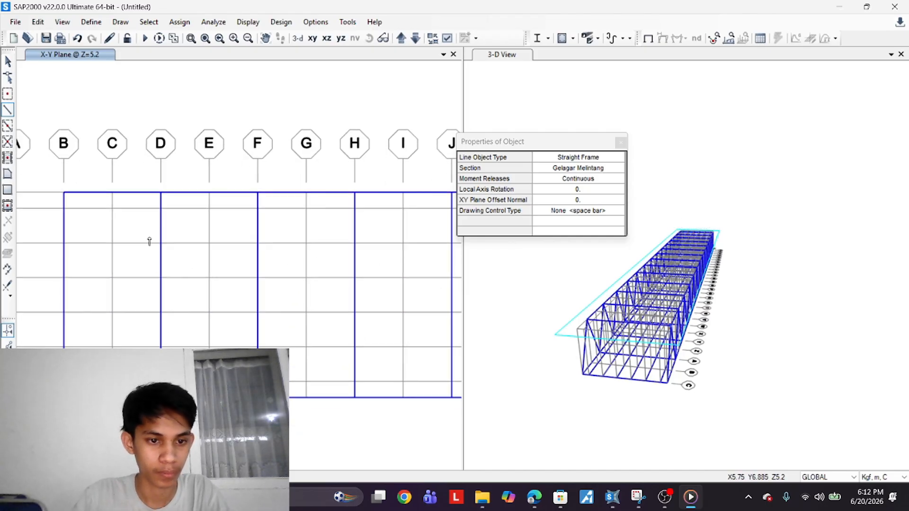
pyautogui.click(578, 168)
pyautogui.click(559, 214)
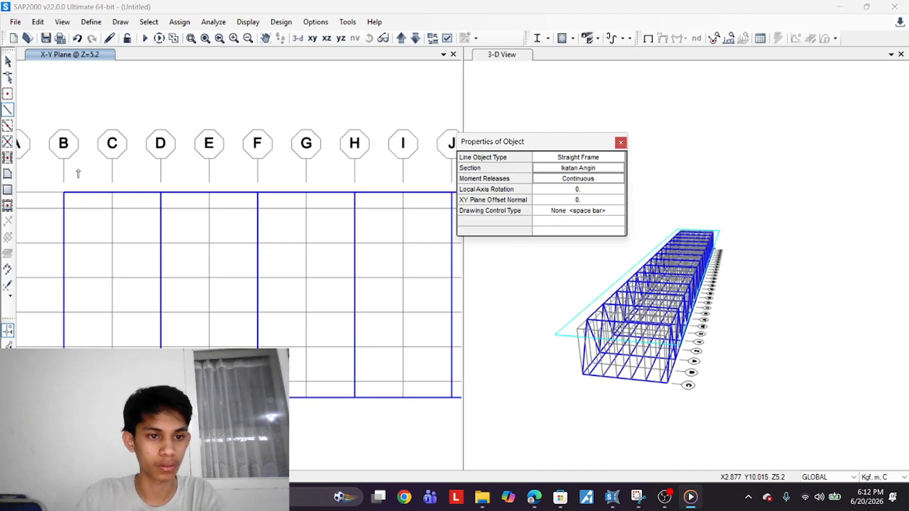
pyautogui.scroll(-4, 67, 203)
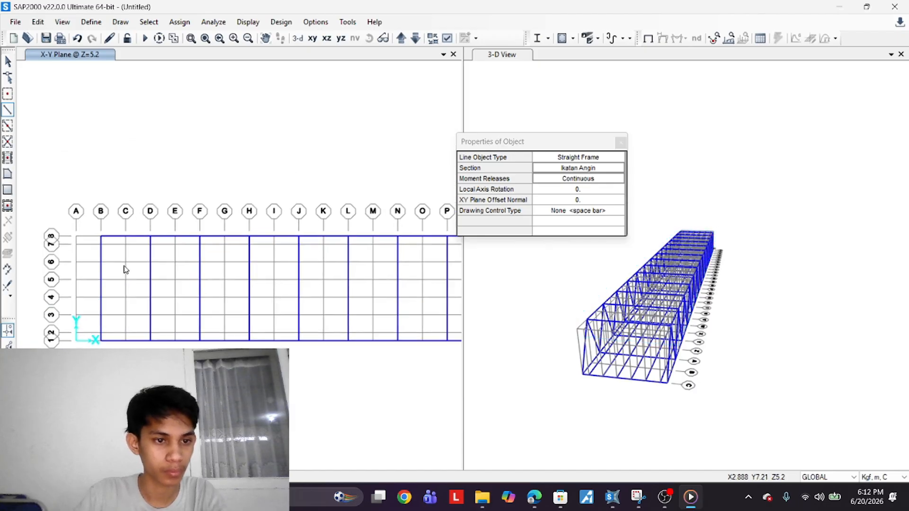
pyautogui.scroll(2, 121, 274)
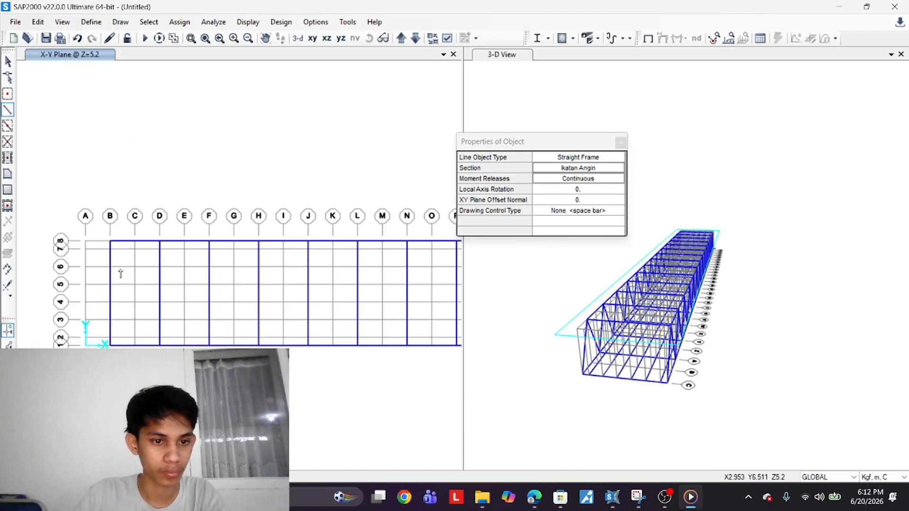
pyautogui.click(111, 241)
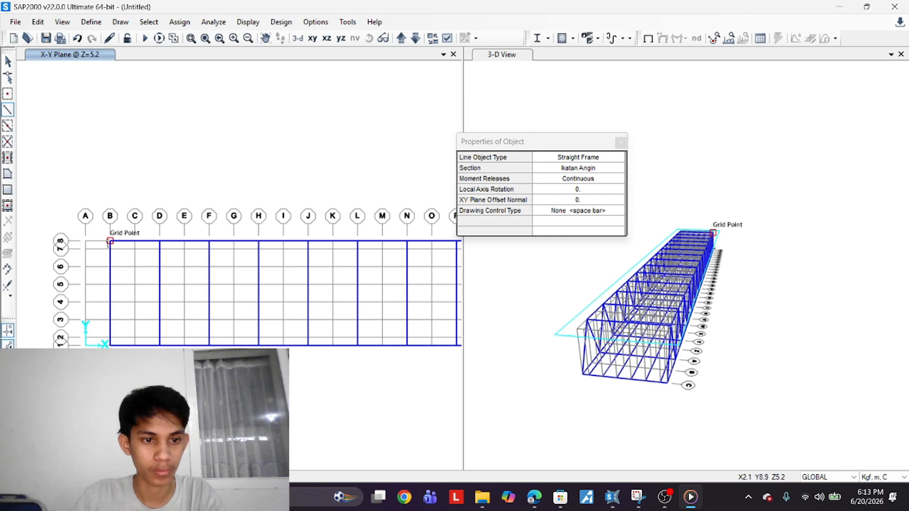
pyautogui.click(159, 293)
pyautogui.click(110, 344)
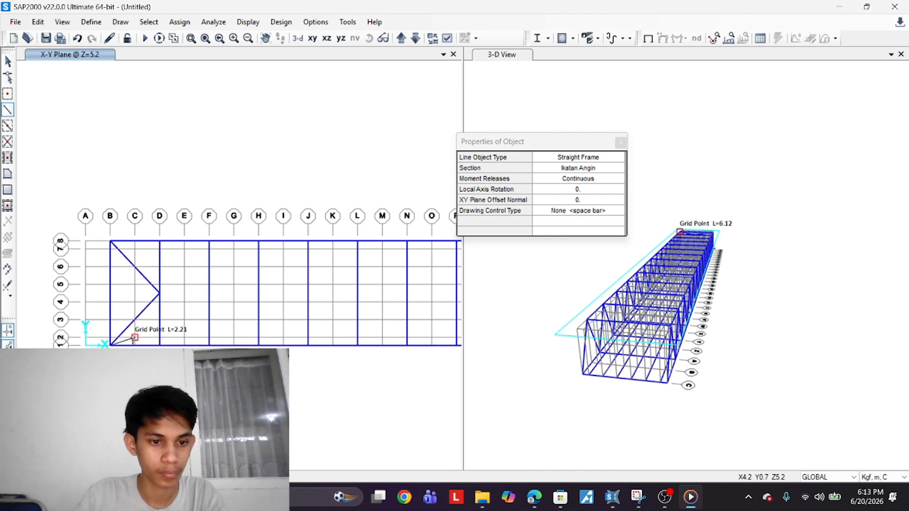
pyautogui.click(135, 267)
pyautogui.click(111, 293)
pyautogui.click(135, 320)
pyautogui.moveTo(161, 246); pyautogui.dragTo(85, 256, button='middle')
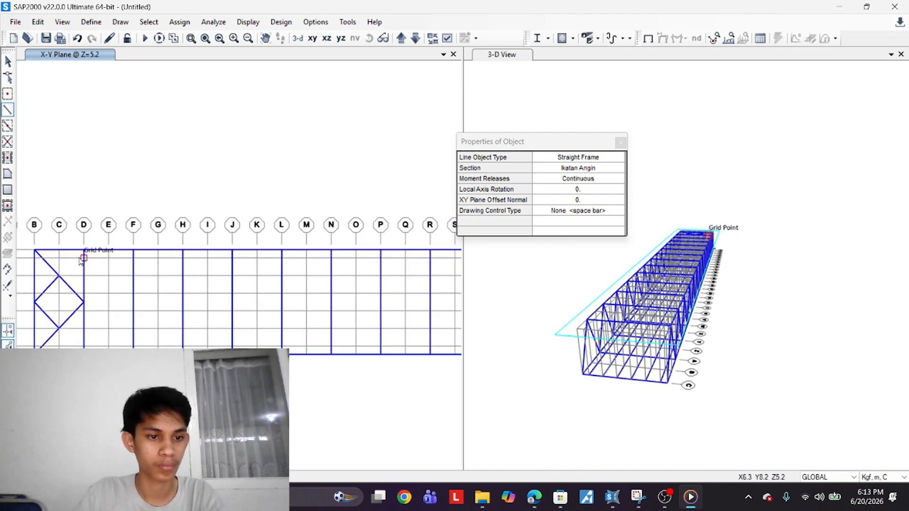
# Draw Ikatan Angin wind bracing in the top panels between grid lines D–F and F–H
pyautogui.click(84, 250)
pyautogui.click(133, 302)
pyautogui.click(84, 354)
pyautogui.click(109, 276)
pyautogui.click(84, 302)
pyautogui.click(109, 329)
pyautogui.press('Escape')
pyautogui.click(133, 250)
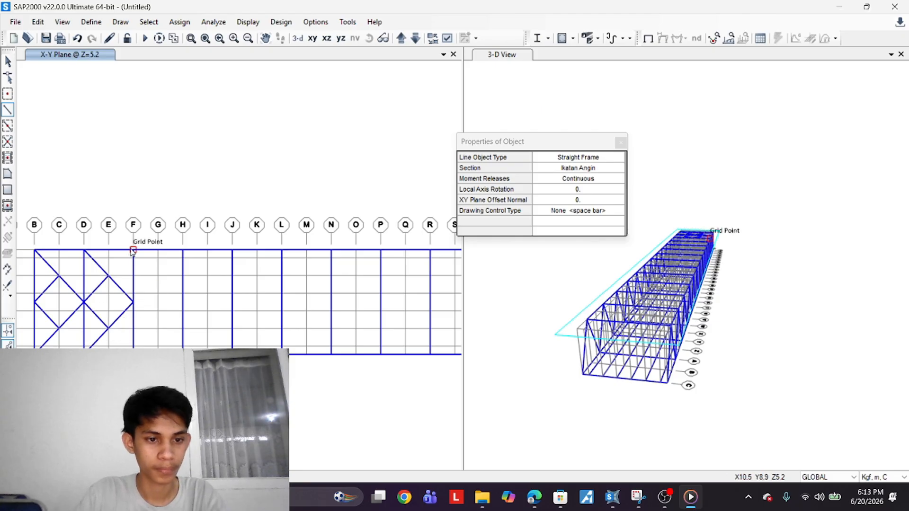
pyautogui.click(182, 302)
pyautogui.click(134, 353)
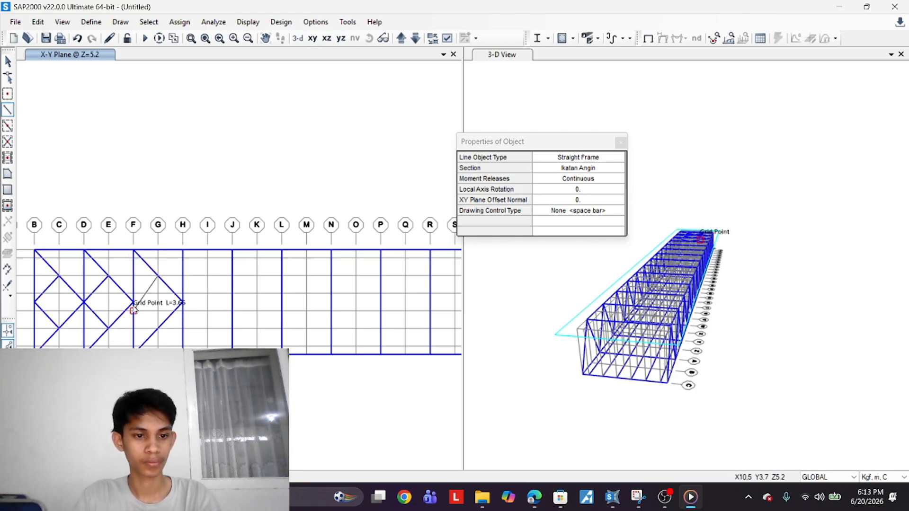
pyautogui.click(133, 303)
pyautogui.click(158, 328)
# Draw Ikatan Angin wind bracing in the top panels between grid lines H–J and J–L
pyautogui.moveTo(217, 283); pyautogui.dragTo(90, 310, button='middle')
pyautogui.click(55, 278)
pyautogui.click(104, 331)
pyautogui.click(55, 382)
pyautogui.rightClick(55, 379)
pyautogui.click(80, 304)
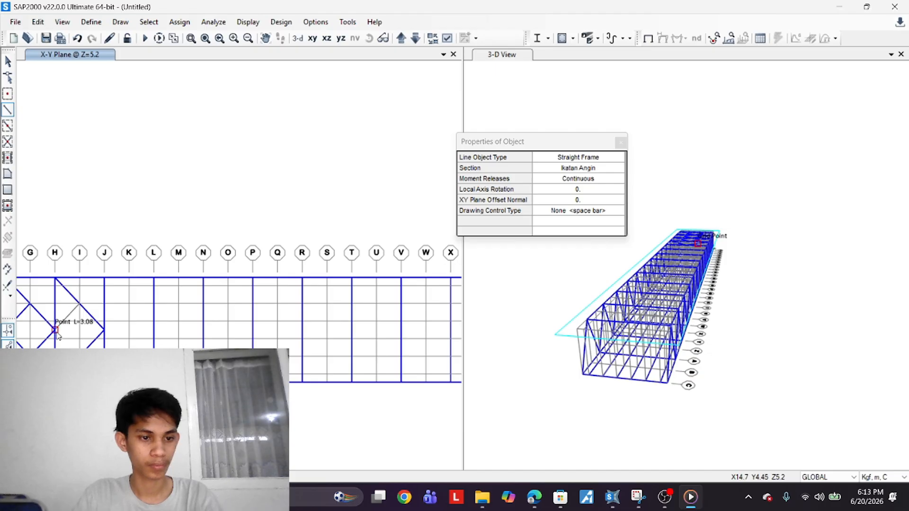
pyautogui.click(56, 331)
pyautogui.click(79, 356)
pyautogui.click(104, 278)
pyautogui.click(153, 330)
pyautogui.click(104, 382)
pyautogui.rightClick(104, 381)
pyautogui.click(129, 304)
pyautogui.click(104, 330)
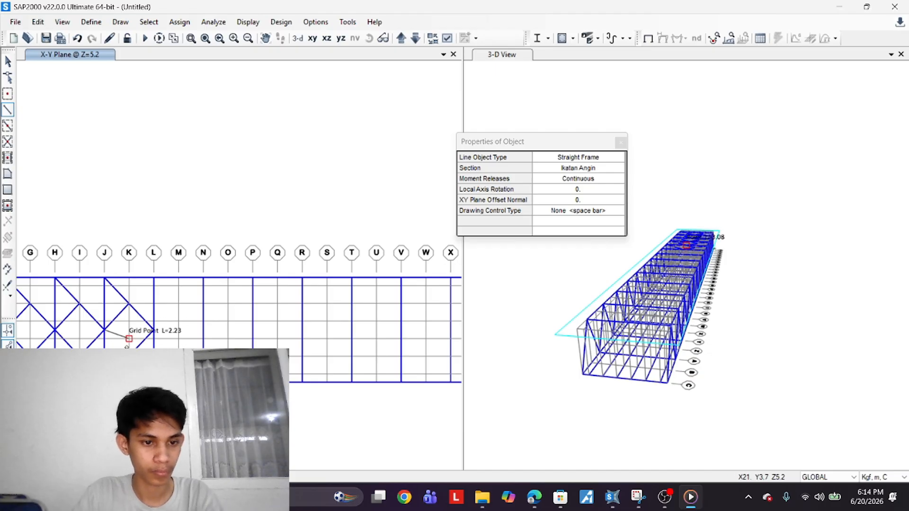
pyautogui.click(129, 356)
pyautogui.rightClick(130, 355)
# Draw Ikatan Angin wind bracing in the top panels between grid lines L–N and N–P
pyautogui.moveTo(162, 299); pyautogui.dragTo(57, 306, button='middle')
pyautogui.click(49, 284)
pyautogui.click(98, 337)
pyautogui.click(49, 389)
pyautogui.rightClick(50, 387)
pyautogui.click(73, 311)
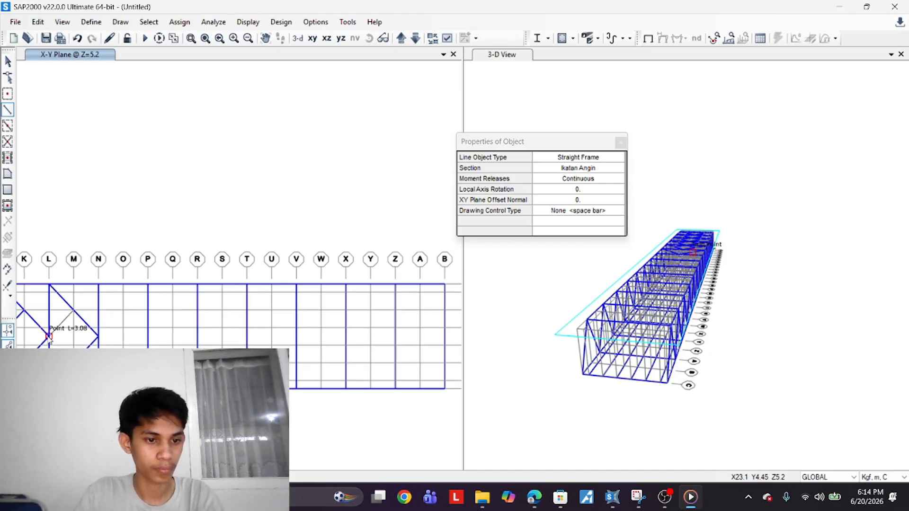
pyautogui.click(50, 337)
pyautogui.click(73, 363)
pyautogui.rightClick(74, 362)
pyautogui.click(98, 284)
pyautogui.click(148, 337)
pyautogui.click(99, 389)
pyautogui.click(123, 311)
pyautogui.click(99, 337)
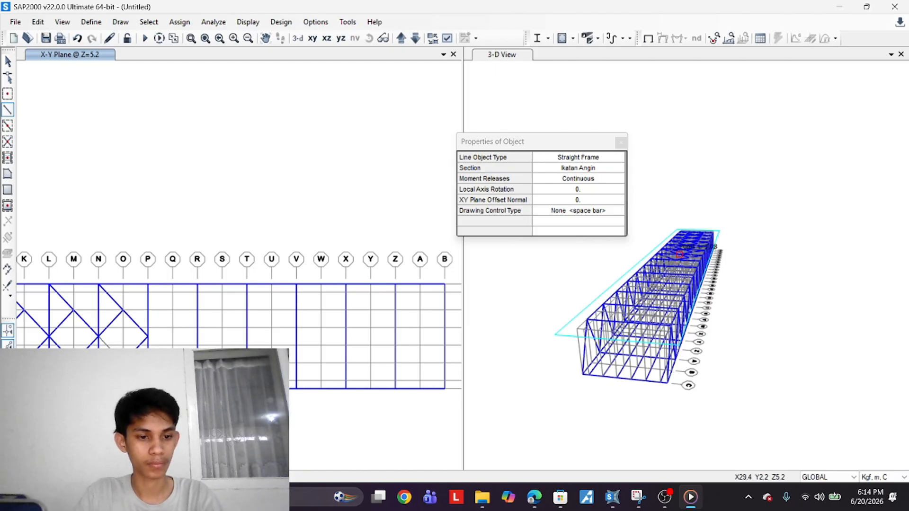
pyautogui.click(123, 363)
pyautogui.rightClick(124, 362)
# Draw Ikatan Angin wind bracing in the top panels between grid lines P–R and R–T
pyautogui.click(148, 284)
pyautogui.click(197, 337)
pyautogui.click(148, 388)
pyautogui.click(173, 311)
pyautogui.click(148, 337)
pyautogui.click(173, 363)
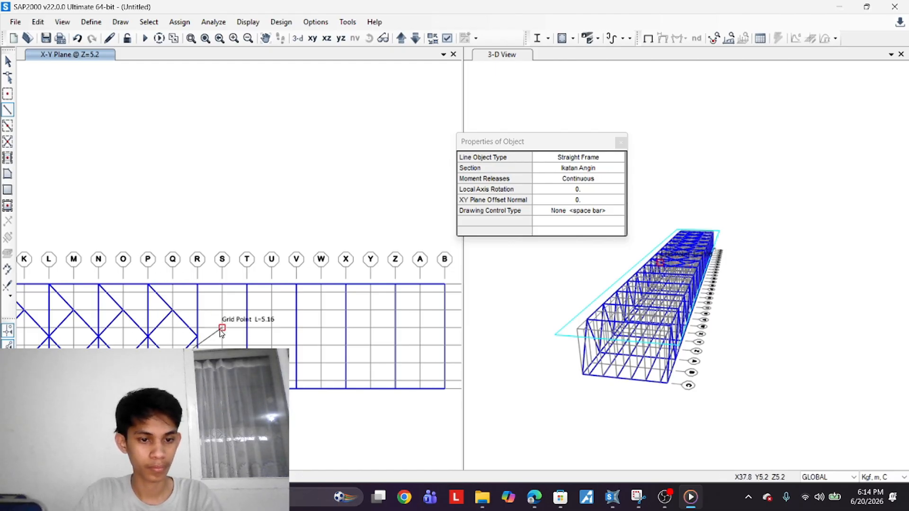
pyautogui.rightClick(220, 333)
pyautogui.click(197, 284)
pyautogui.click(247, 337)
pyautogui.click(197, 389)
pyautogui.rightClick(198, 388)
pyautogui.click(222, 310)
pyautogui.click(197, 330)
pyautogui.hotkey('ctrl', 'z')
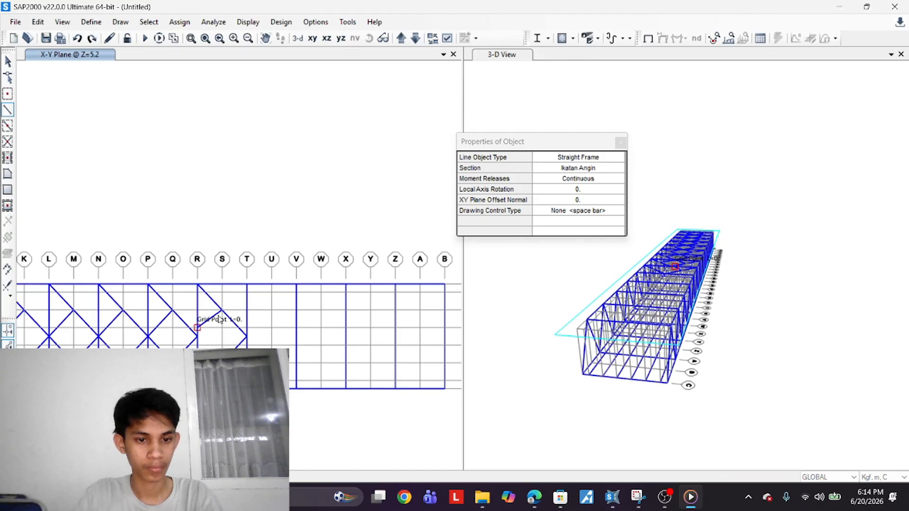
pyautogui.click(222, 310)
pyautogui.click(198, 337)
pyautogui.click(222, 363)
pyautogui.rightClick(223, 362)
# Draw Ikatan Angin wind bracing in the top panel between grid lines T and V
pyautogui.moveTo(256, 307); pyautogui.dragTo(222, 299, button='middle')
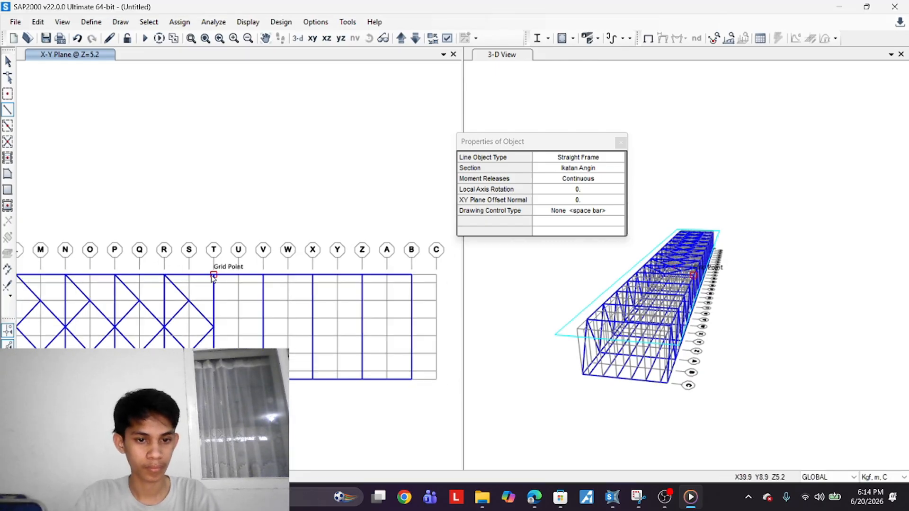
pyautogui.click(214, 275)
pyautogui.click(264, 326)
pyautogui.click(213, 388)
pyautogui.rightClick(214, 388)
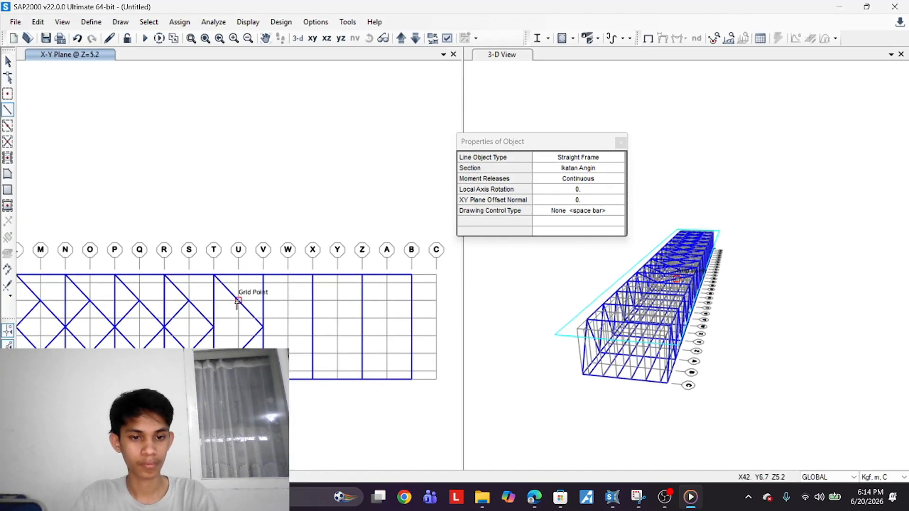
pyautogui.click(214, 326)
pyautogui.rightClick(231, 341)
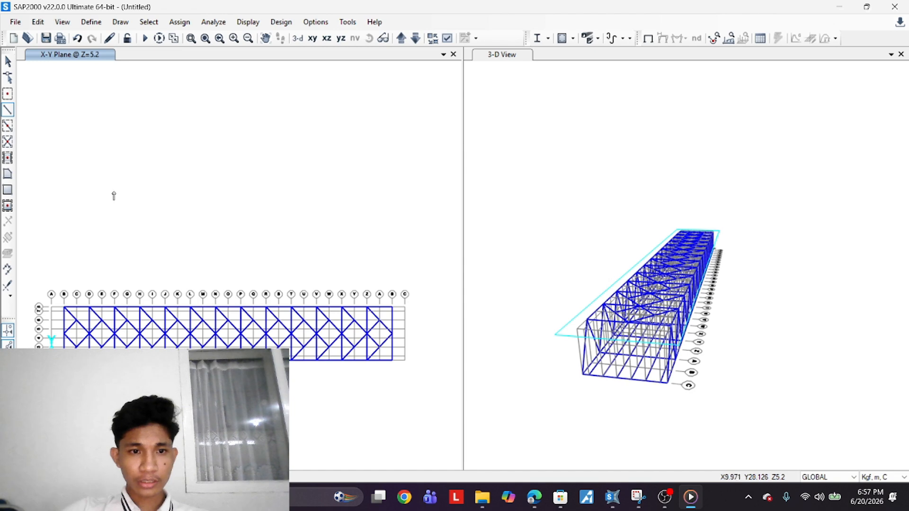
# Switch the plan view to the X-Z elevation at Y=0 and zoom in on the truss
pyautogui.scroll(-3, 119, 197)
pyautogui.scroll(3, 146, 261)
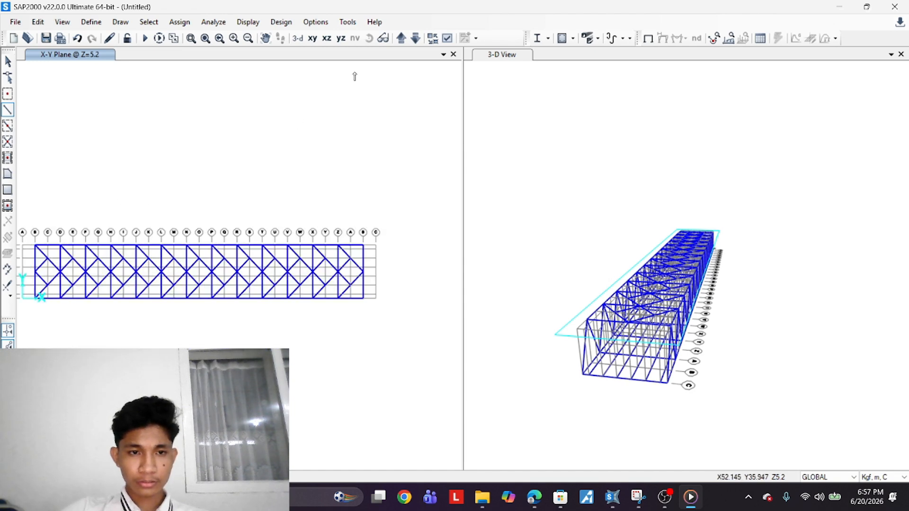
pyautogui.click(327, 38)
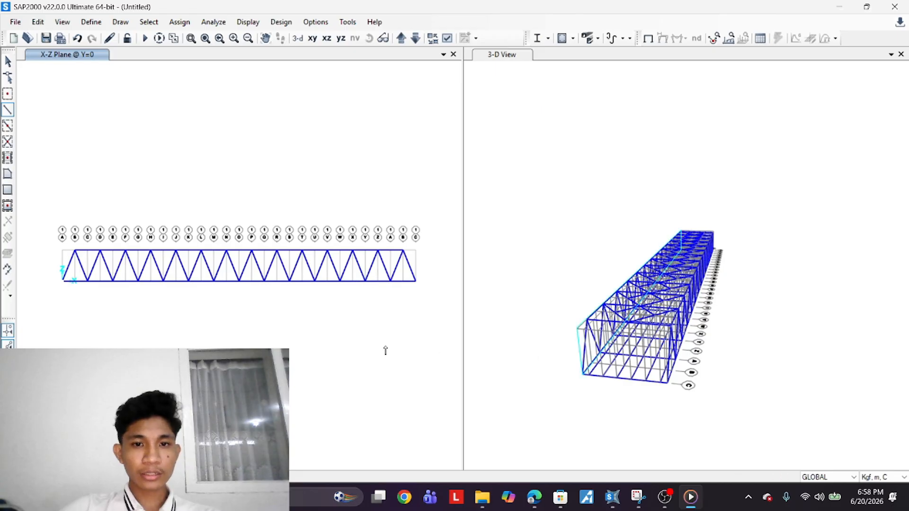
pyautogui.scroll(2, 90, 288)
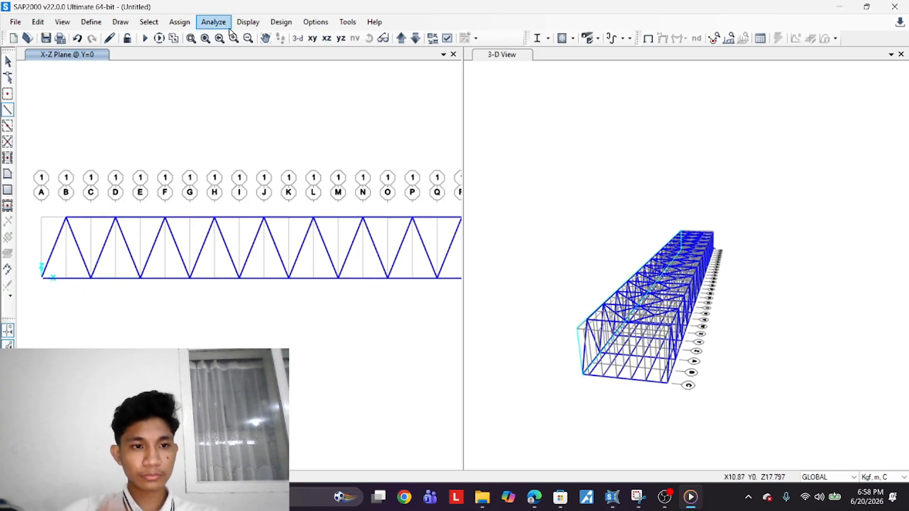
pyautogui.click(180, 22)
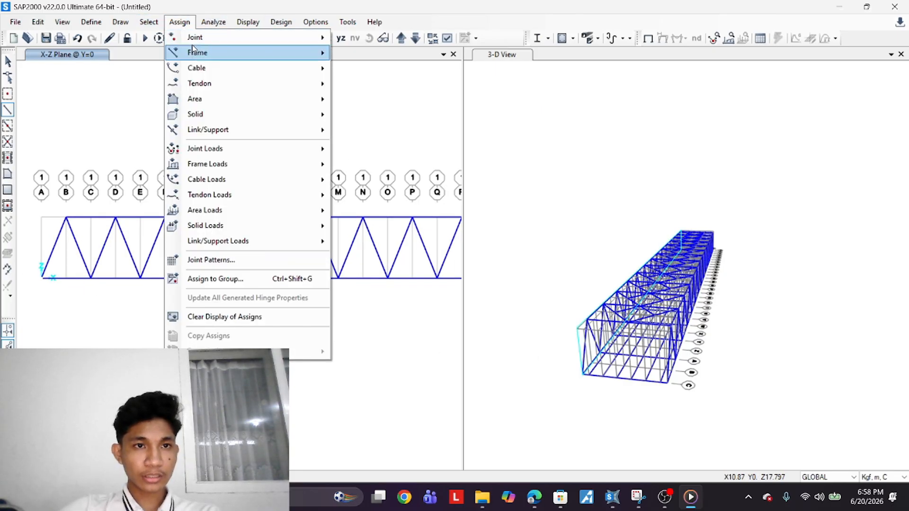
pyautogui.moveTo(269, 24)
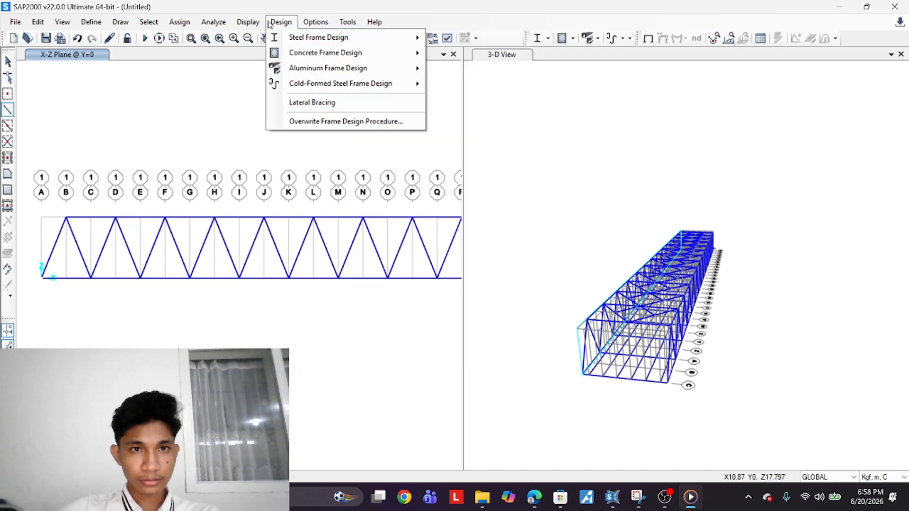
# Assign a pinned restraint to the bottom-left support joint of the truss at grid A in the Y=0 elevation
pyautogui.moveTo(207, 21)
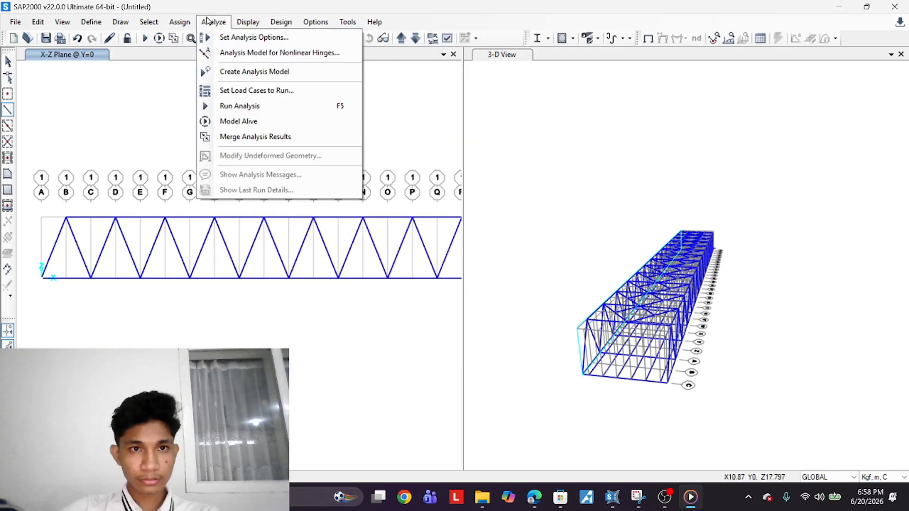
pyautogui.click(325, 37)
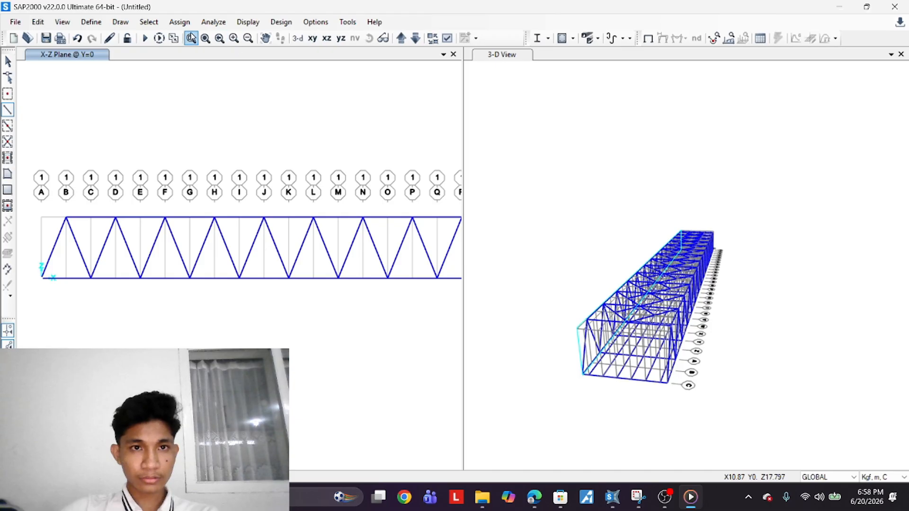
pyautogui.click(179, 22)
pyautogui.moveTo(288, 37)
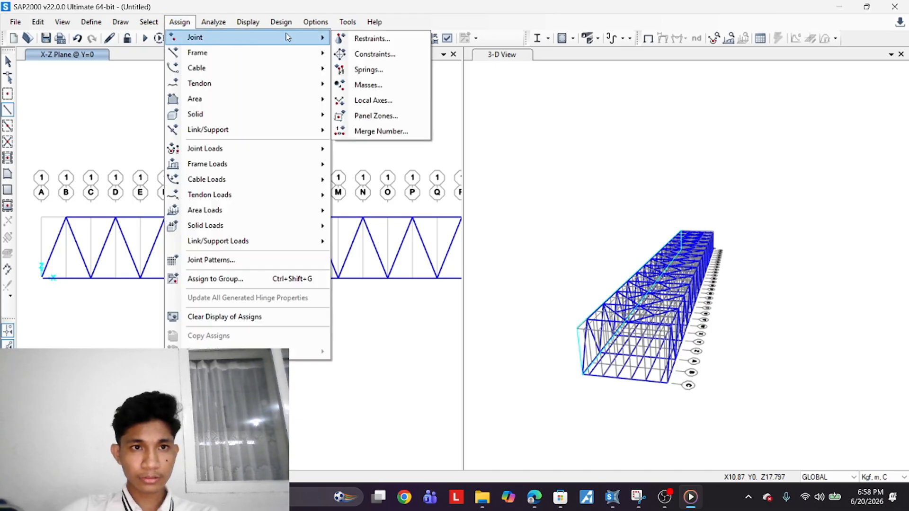
pyautogui.click(372, 38)
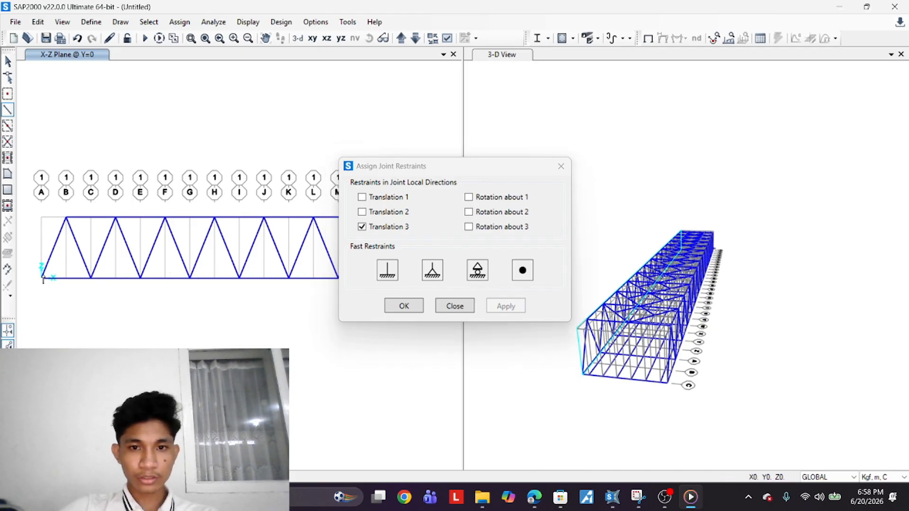
pyautogui.click(53, 279)
pyautogui.press('Escape')
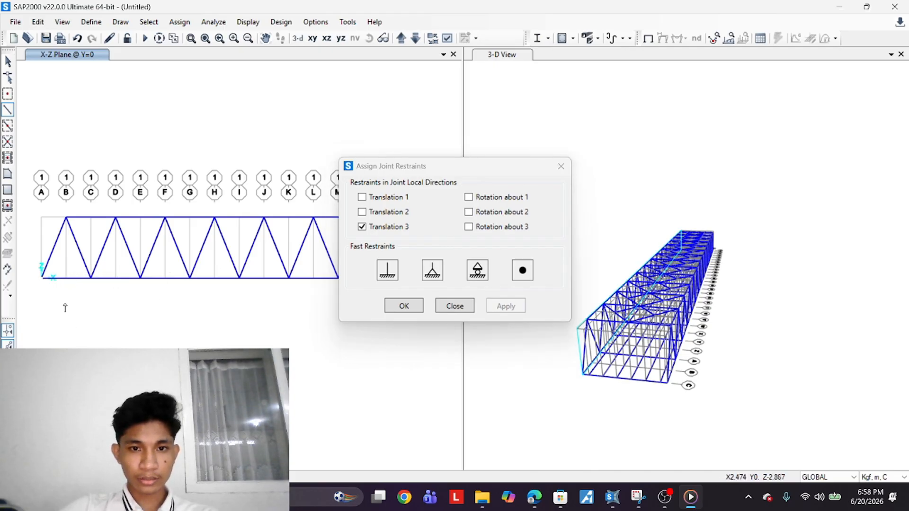
pyautogui.press('Escape')
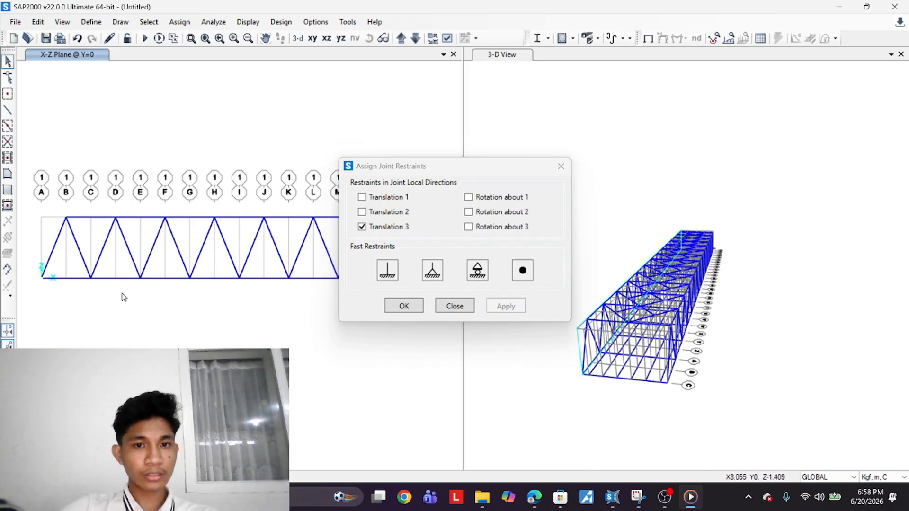
pyautogui.click(42, 276)
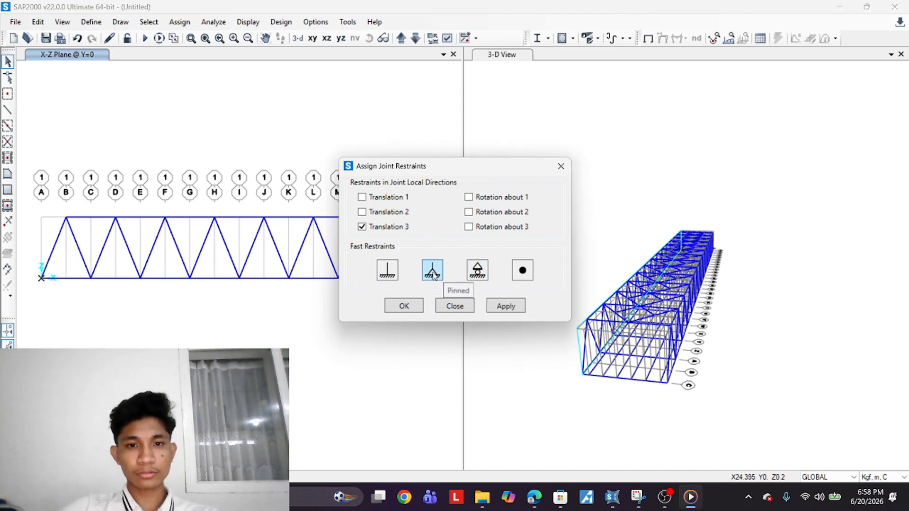
pyautogui.click(505, 306)
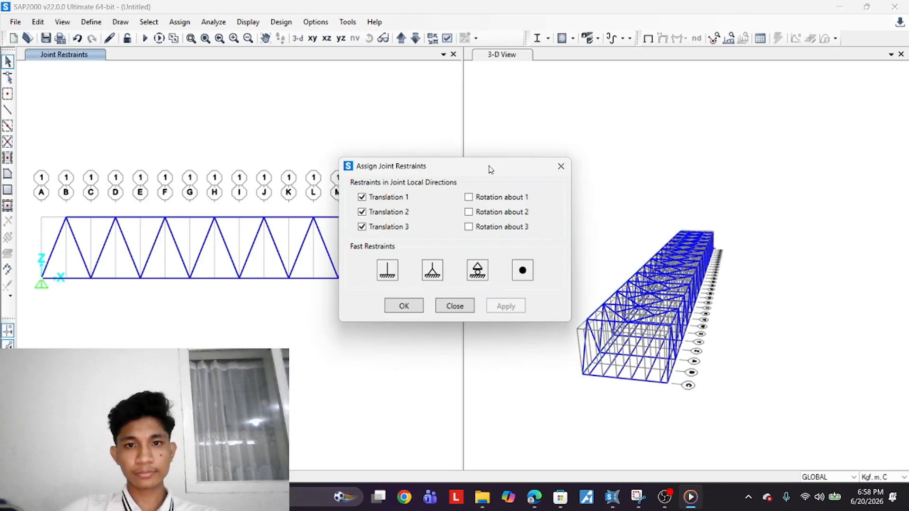
# Assign a roller restraint to the bottom-right support joint at the far end of the Y=0 truss
pyautogui.moveTo(460, 172); pyautogui.dragTo(794, 174)
pyautogui.scroll(-3, 406, 309)
pyautogui.moveTo(406, 309); pyautogui.dragTo(37, 294, button='middle')
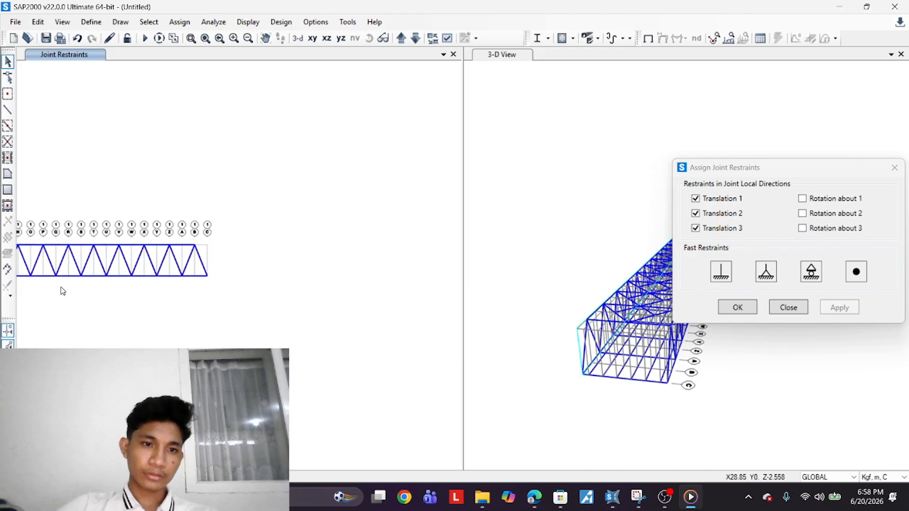
pyautogui.scroll(6, 196, 280)
pyautogui.click(244, 273)
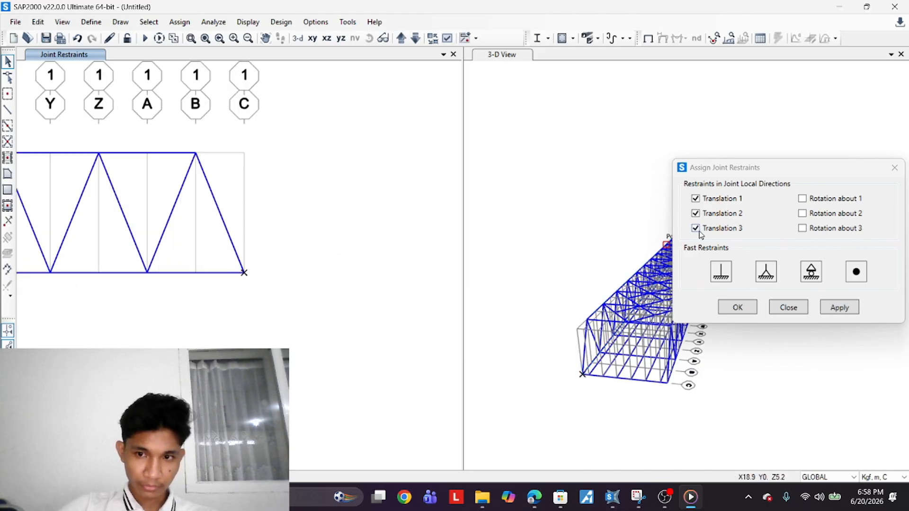
pyautogui.moveTo(775, 169); pyautogui.dragTo(664, 171)
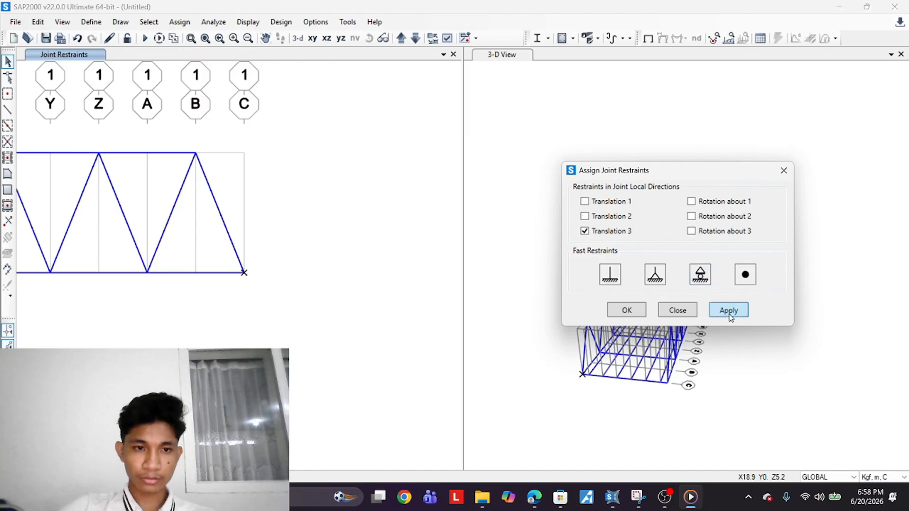
pyautogui.click(728, 316)
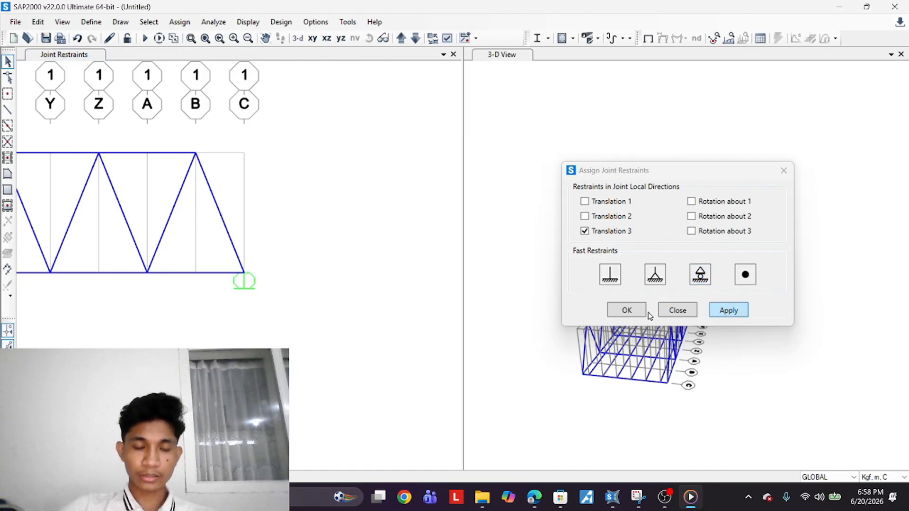
pyautogui.click(627, 310)
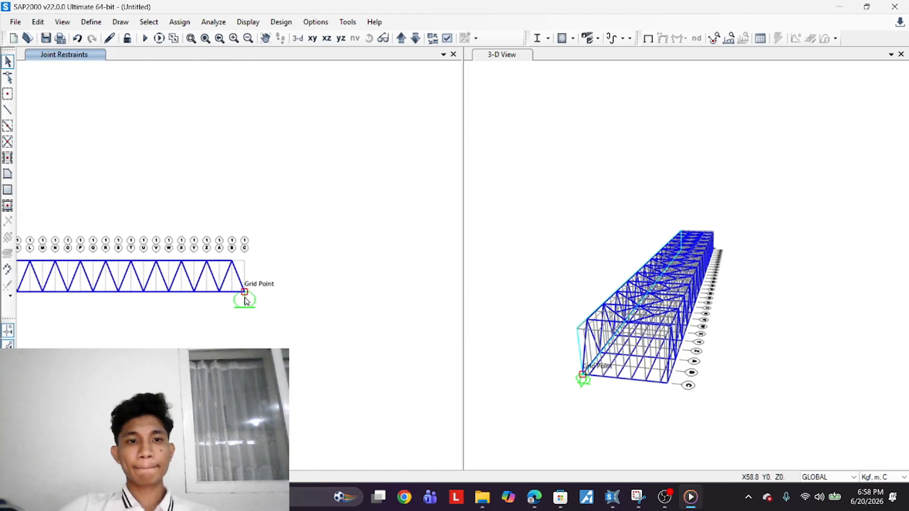
# Move to the Y=8.9 truss elevation and assign a pinned restraint to its bottom-left support joint
pyautogui.click(415, 40)
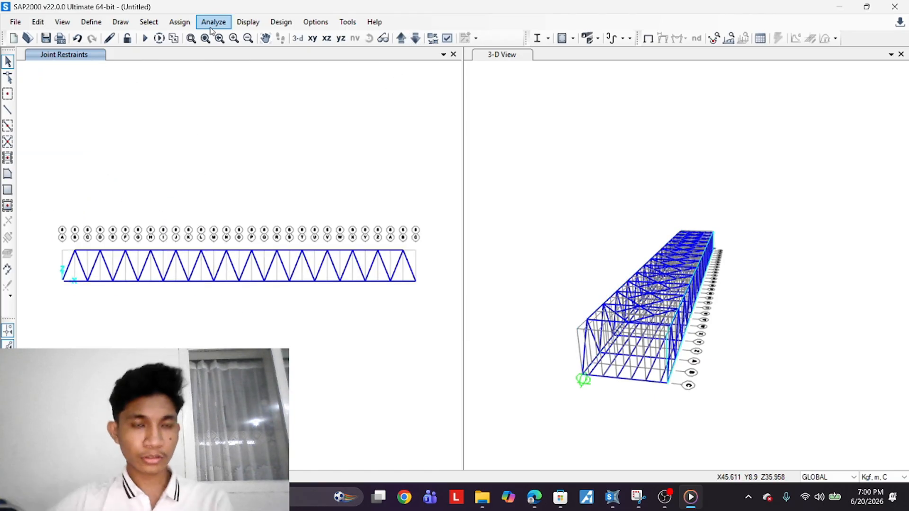
pyautogui.click(213, 22)
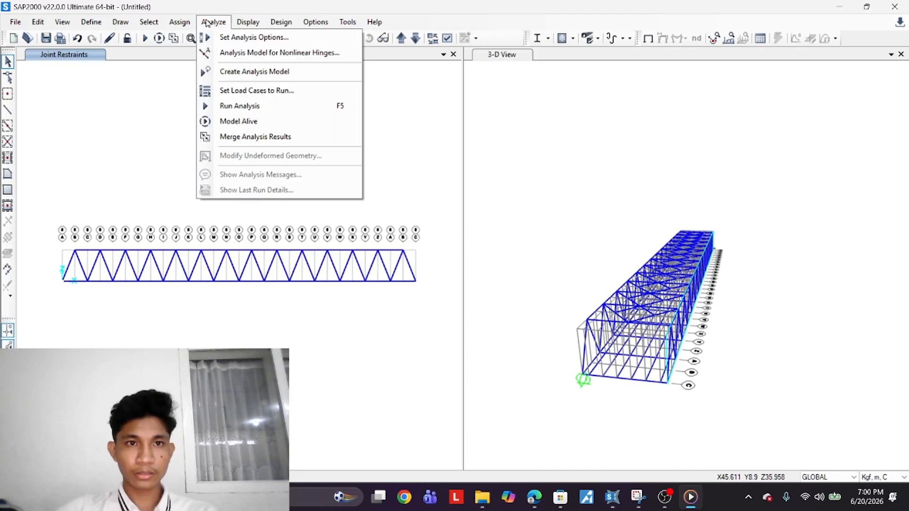
pyautogui.moveTo(180, 22)
pyautogui.moveTo(201, 38)
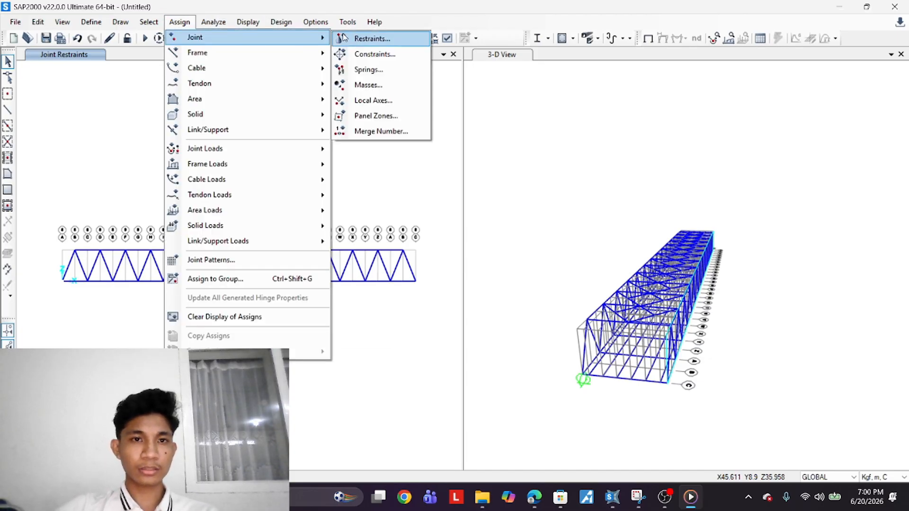
pyautogui.click(369, 37)
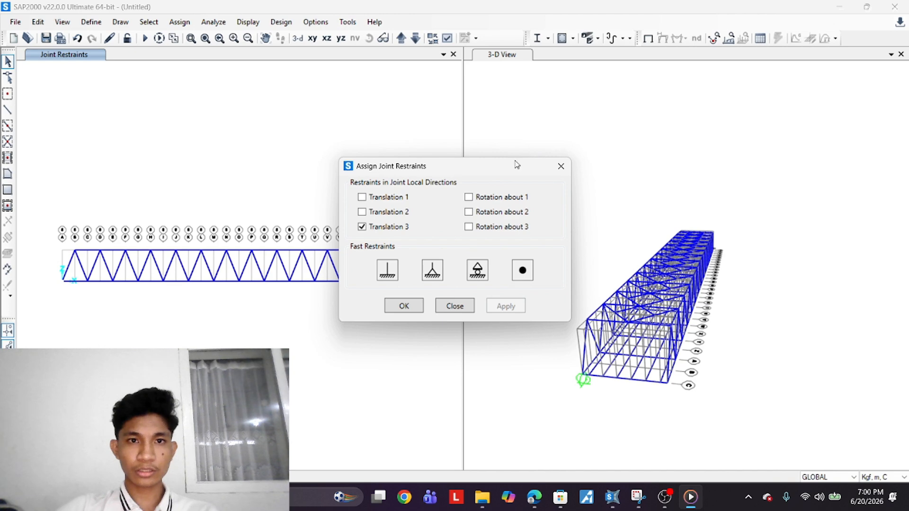
pyautogui.moveTo(516, 165); pyautogui.dragTo(631, 108)
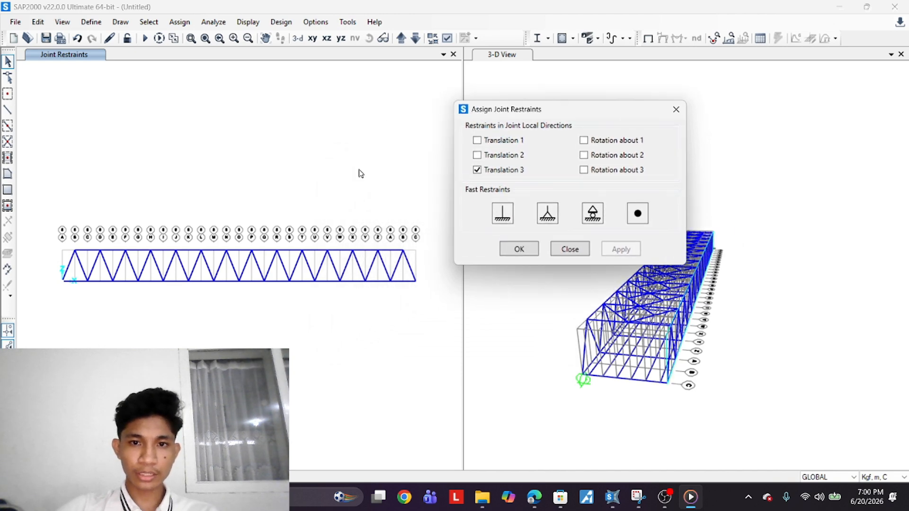
pyautogui.click(74, 282)
pyautogui.click(547, 213)
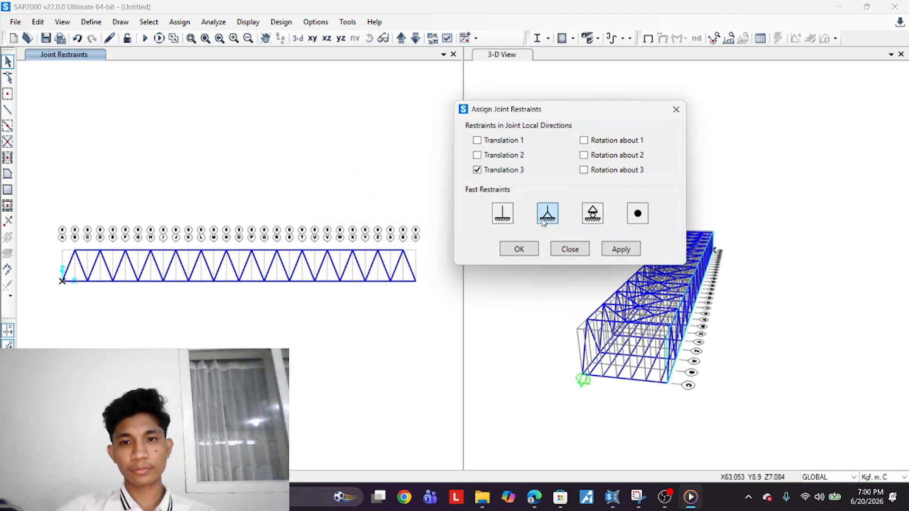
pyautogui.click(618, 249)
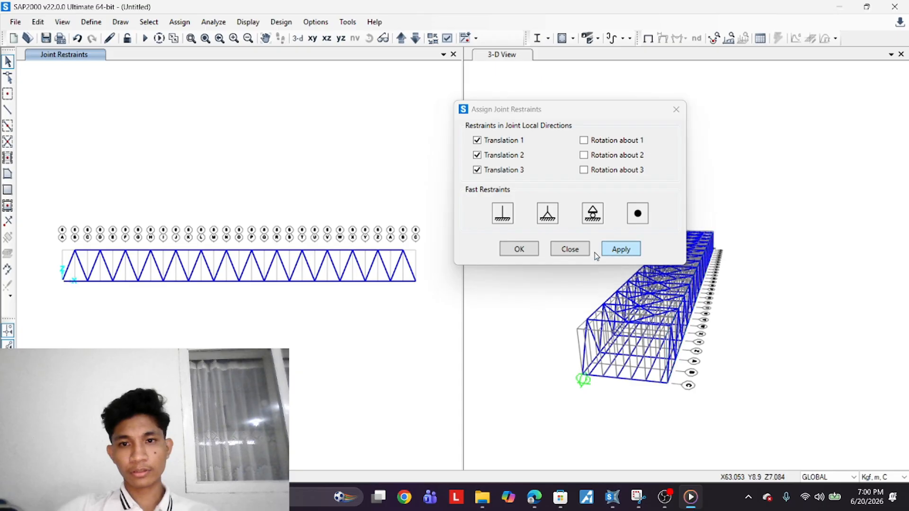
# Assign a roller restraint to the bottom-right support joint of the Y=8.9 truss
pyautogui.click(418, 276)
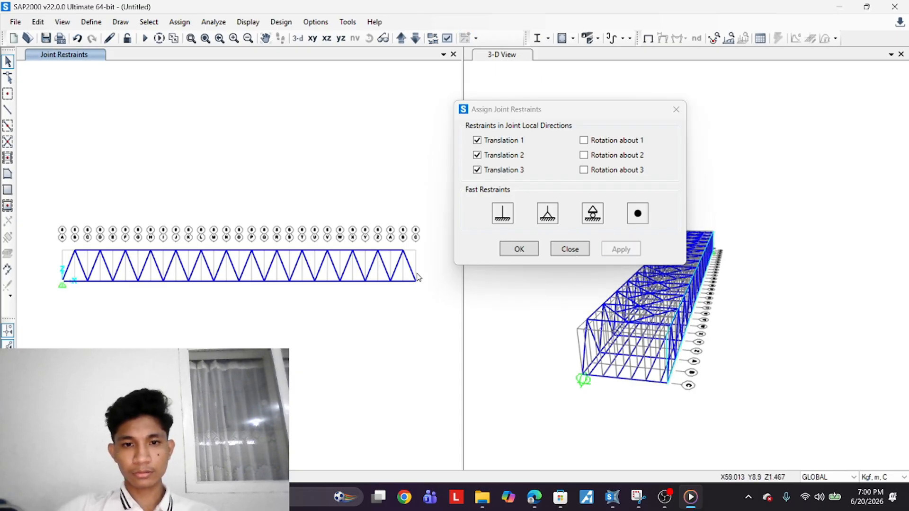
pyautogui.click(416, 282)
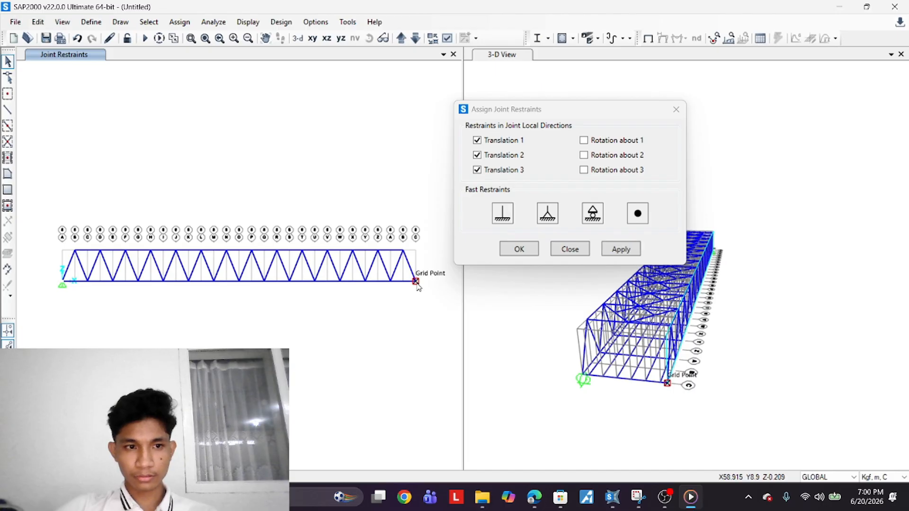
pyautogui.click(586, 217)
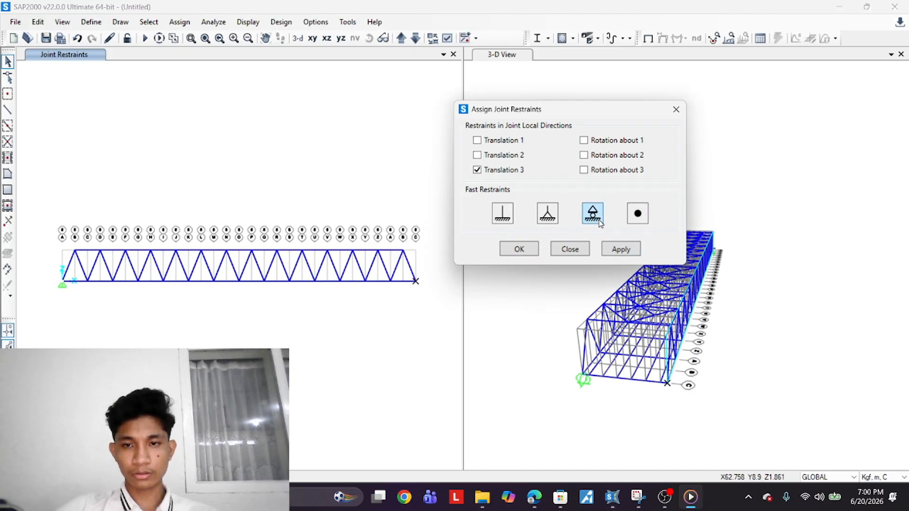
pyautogui.click(616, 251)
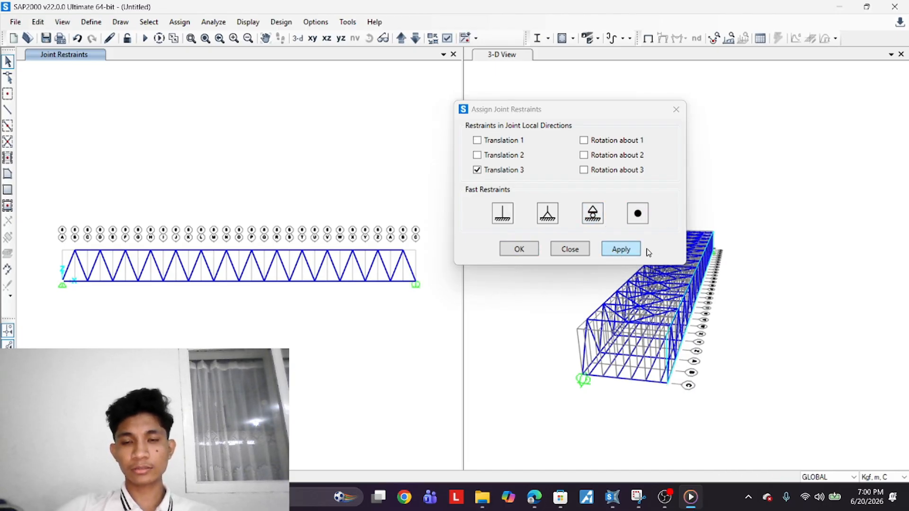
pyautogui.click(519, 249)
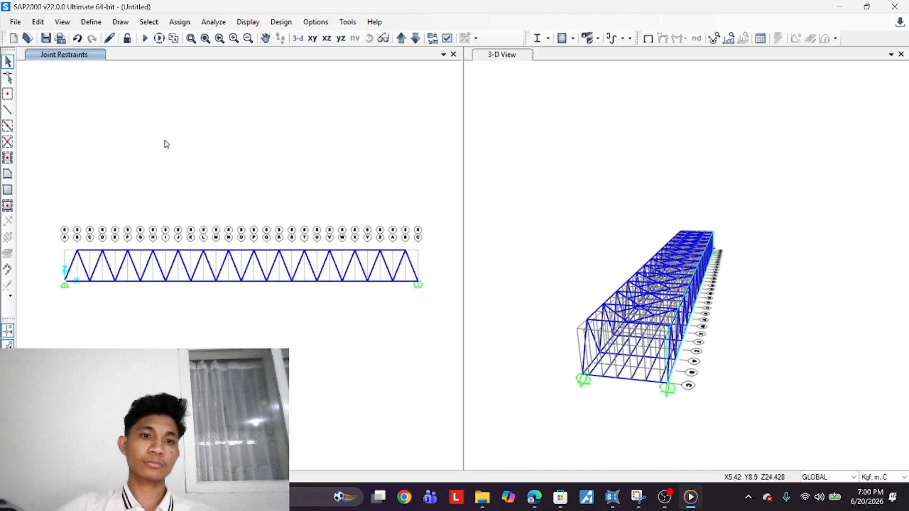
# Display the 3D view with extruded frame sections coloured by section and orbit to inspect the bridge
pyautogui.moveTo(679, 305); pyautogui.dragTo(612, 384, button='middle')
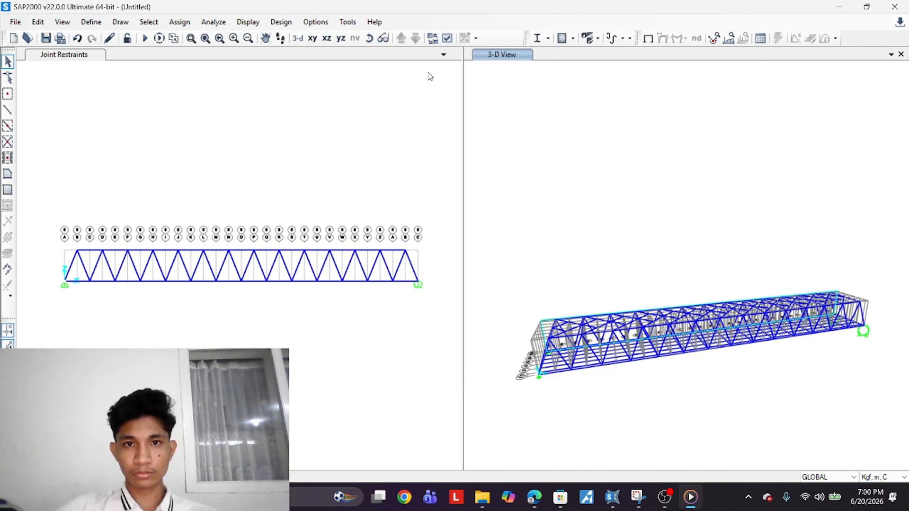
pyautogui.click(448, 38)
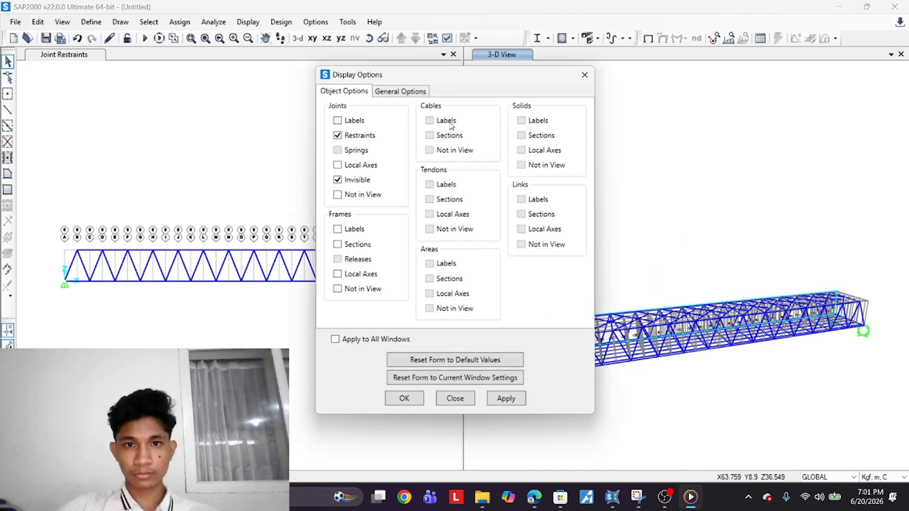
pyautogui.click(423, 94)
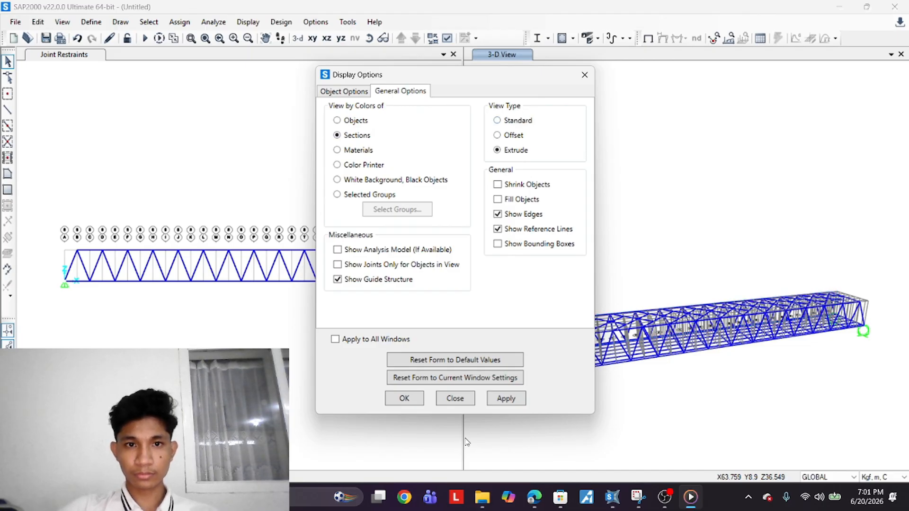
pyautogui.click(505, 398)
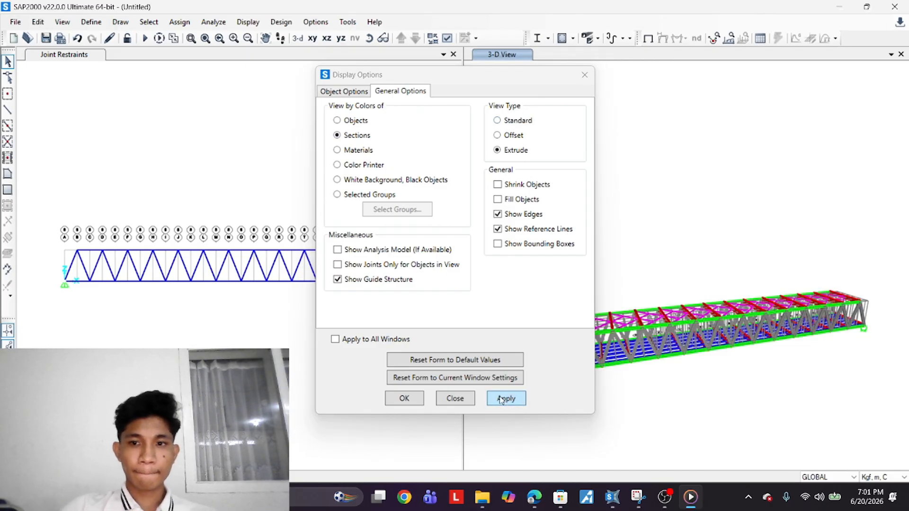
pyautogui.moveTo(504, 80); pyautogui.dragTo(341, 91)
pyautogui.keyDown('shift'); pyautogui.moveTo(660, 310); pyautogui.dragTo(693, 436, button='middle'); pyautogui.keyUp('shift')
pyautogui.moveTo(442, 439)
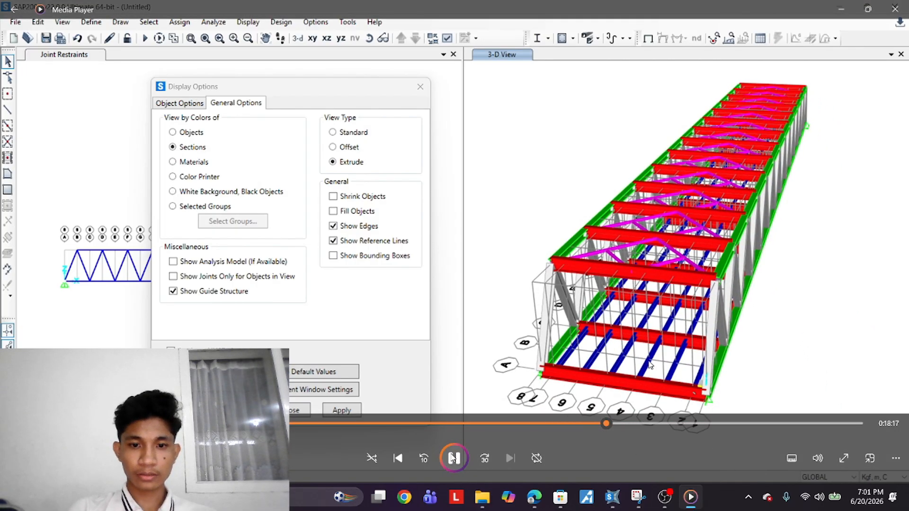
pyautogui.click(455, 458)
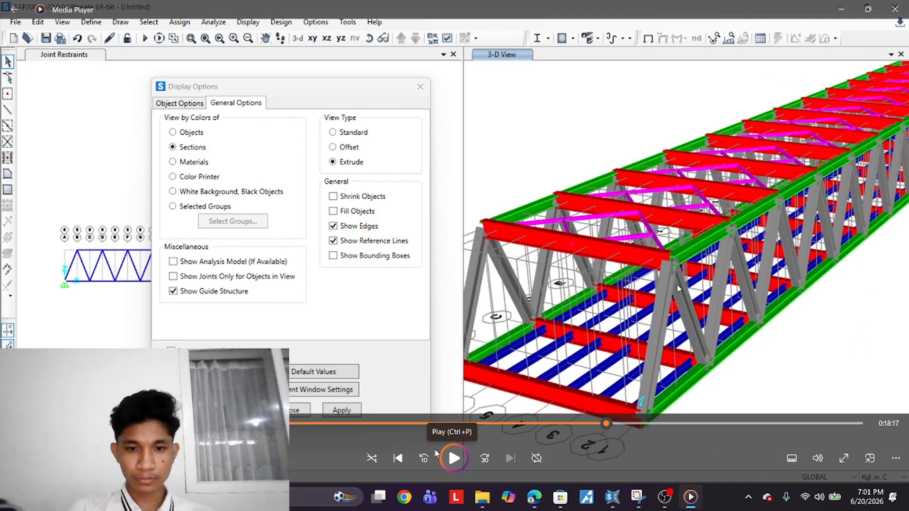
pyautogui.click(425, 458)
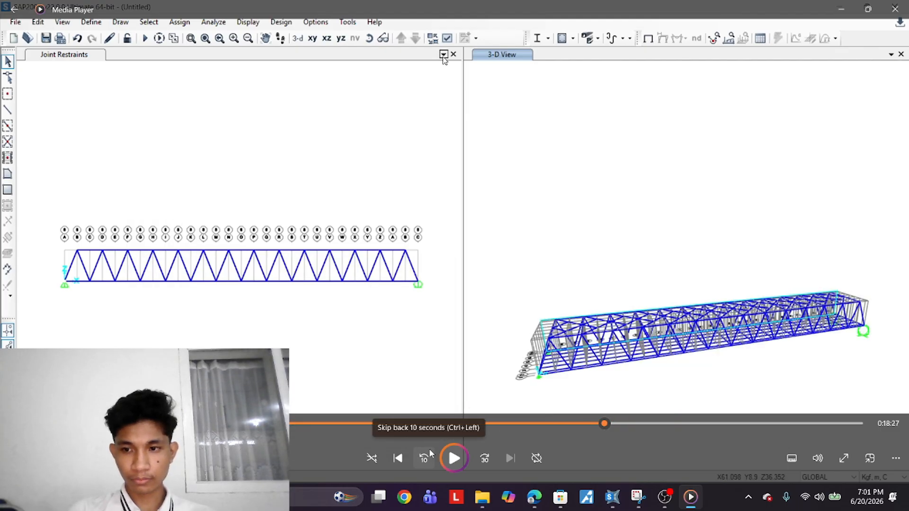
pyautogui.click(454, 458)
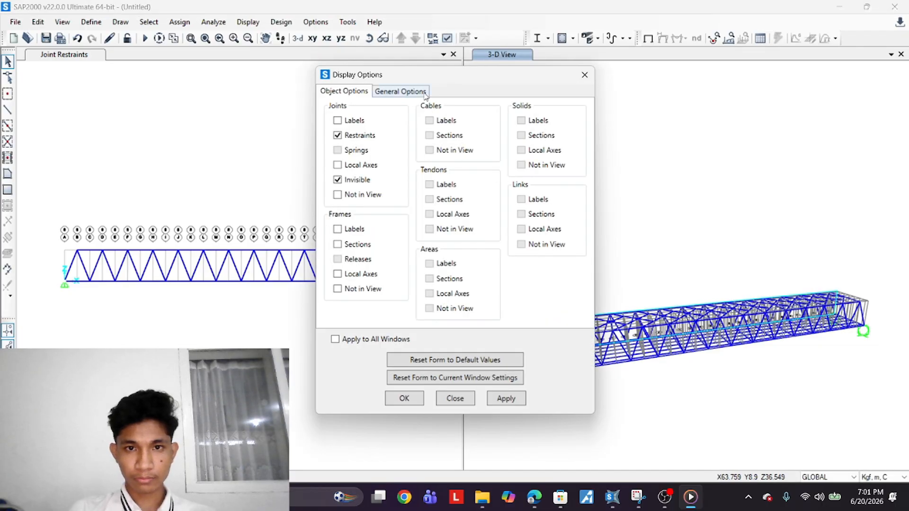
# Reapply the extruded, section-coloured display settings to the 3D view
pyautogui.click(503, 399)
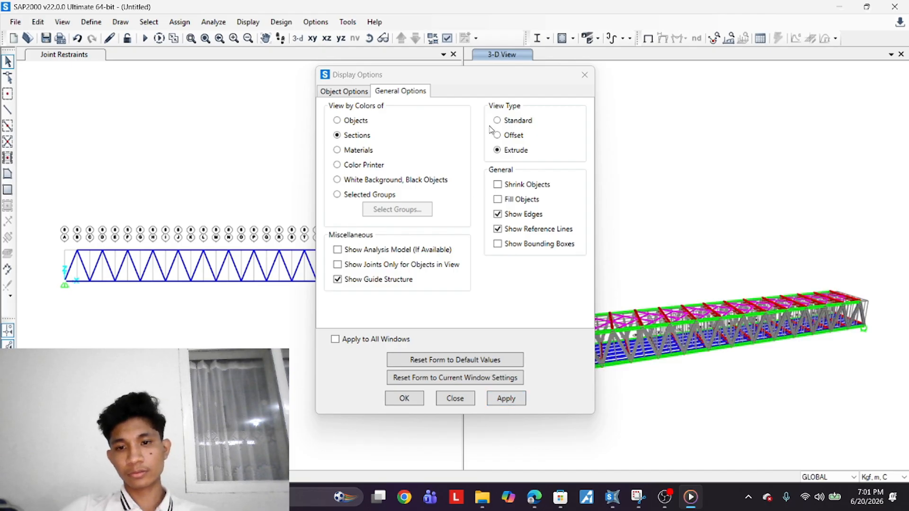
pyautogui.moveTo(501, 79); pyautogui.dragTo(336, 91)
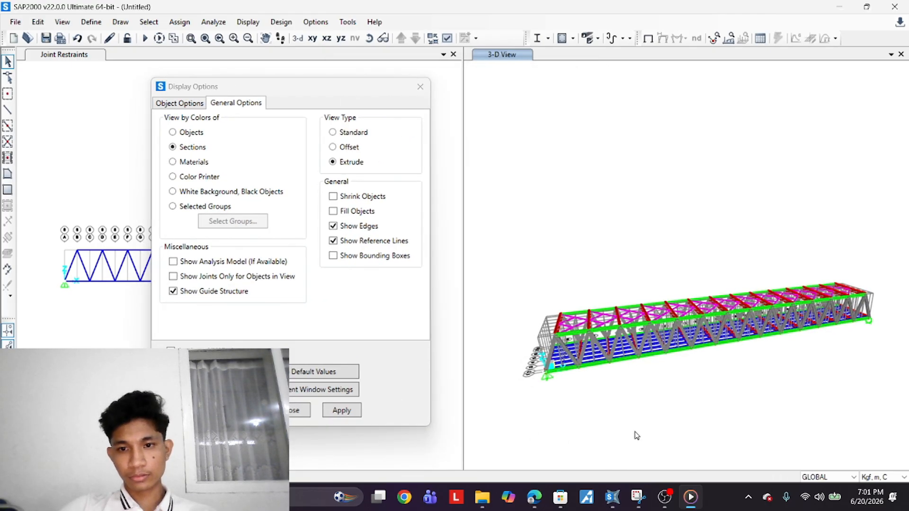
# Zoom and orbit around the extruded, section-coloured 3D bridge model to inspect its members and connections
pyautogui.keyDown('shift'); pyautogui.moveTo(637, 436); pyautogui.dragTo(619, 367, button='middle'); pyautogui.keyUp('shift')
pyautogui.scroll(4, 604, 419)
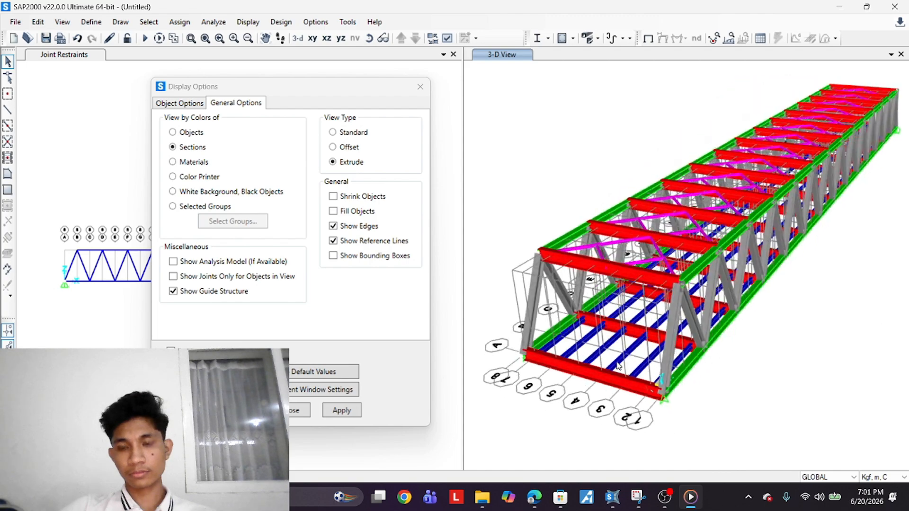
pyautogui.scroll(4, 677, 285)
pyautogui.scroll(-2, 677, 285)
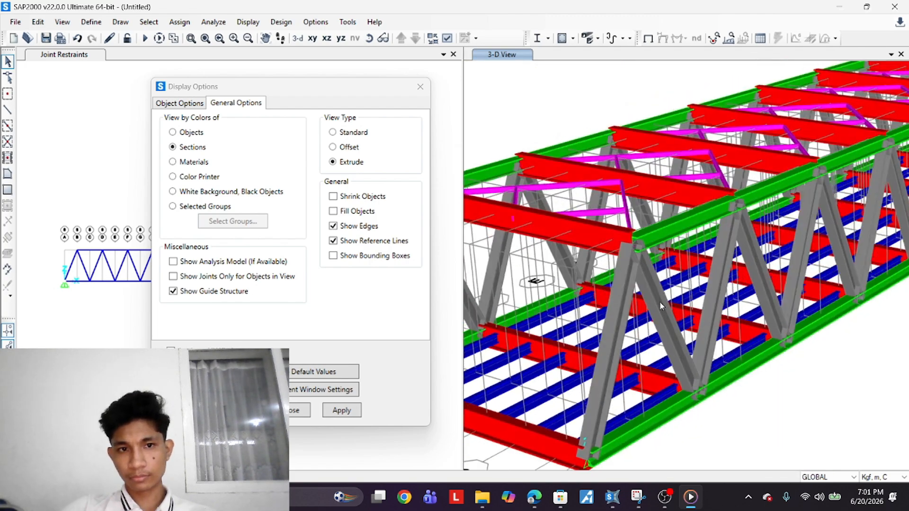
pyautogui.scroll(3, 666, 296)
pyautogui.scroll(-3, 676, 383)
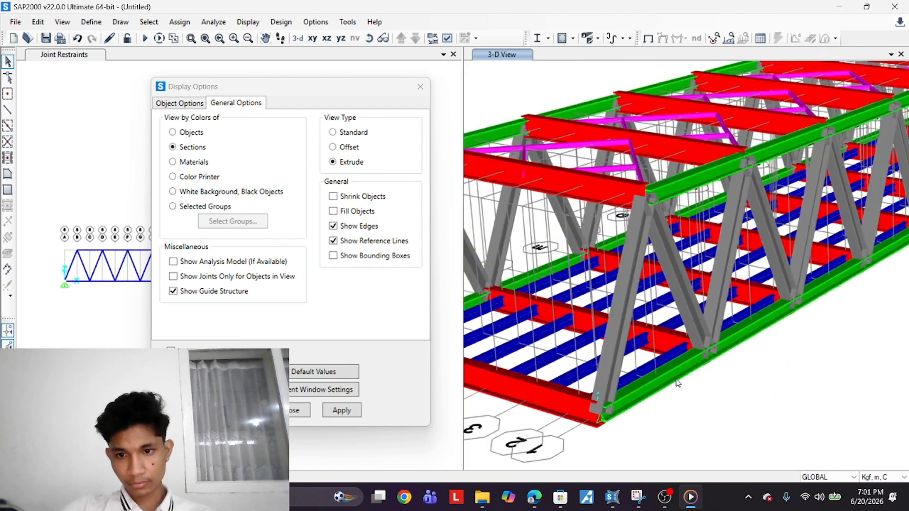
pyautogui.scroll(-3, 677, 383)
pyautogui.scroll(4, 662, 306)
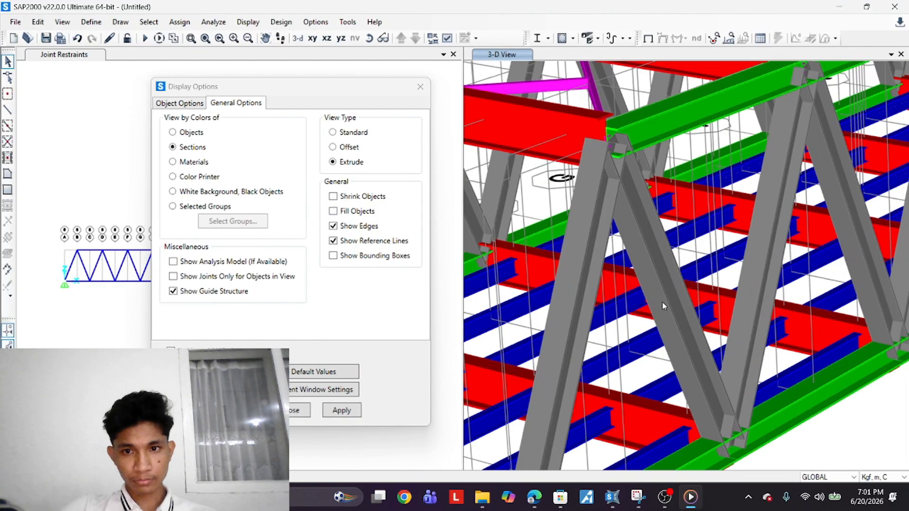
pyautogui.scroll(-5, 664, 306)
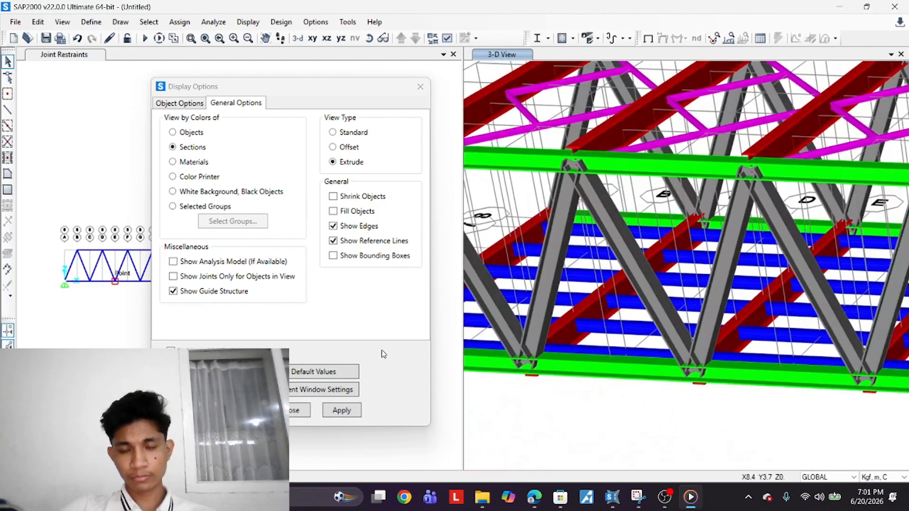
pyautogui.keyDown('shift'); pyautogui.moveTo(382, 350); pyautogui.dragTo(270, 362, button='middle'); pyautogui.keyUp('shift')
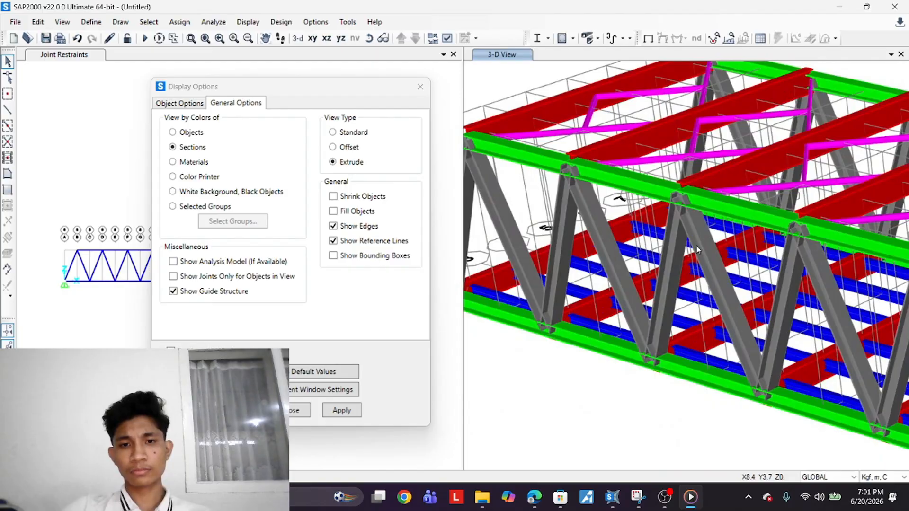
pyautogui.scroll(5, 697, 246)
pyautogui.scroll(-5, 604, 203)
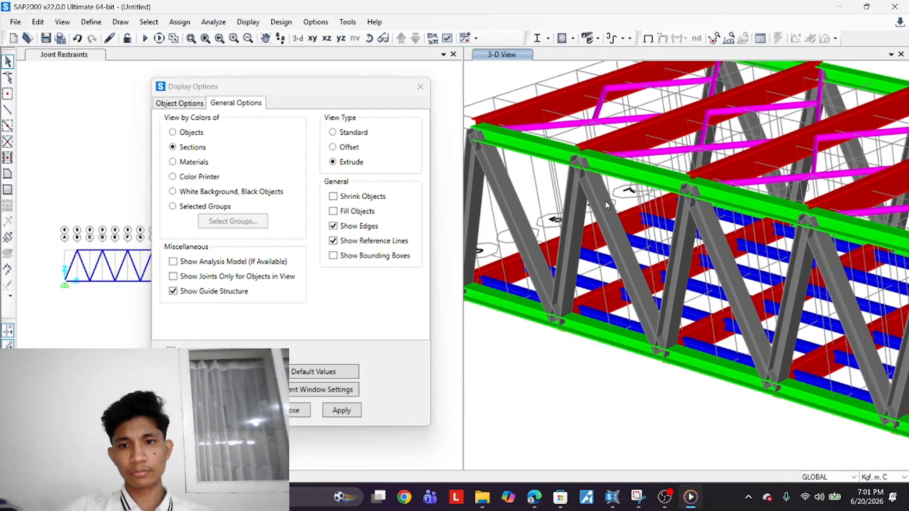
pyautogui.scroll(5, 606, 202)
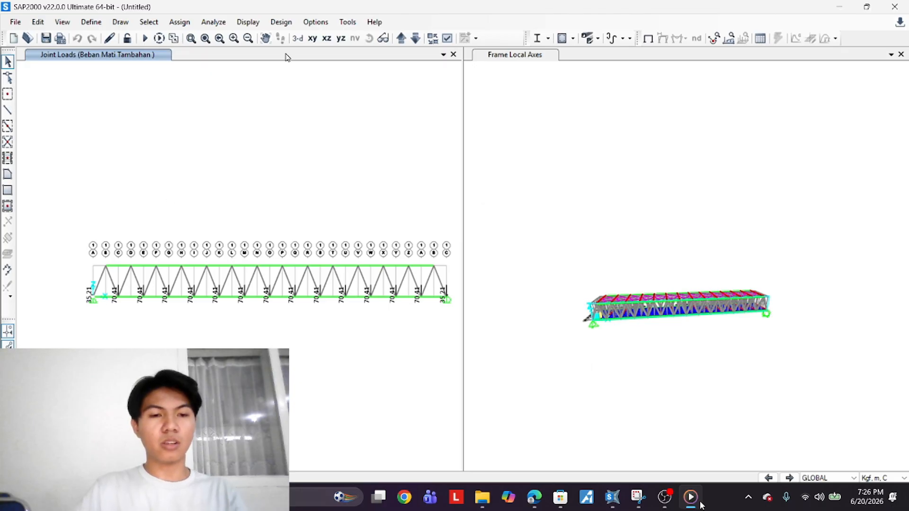
# In plan view, select the top-chord end joints and apply a 387.3 kgf Global Y joint force under Beban Angin Hisap, with Global Z 0
pyautogui.click(312, 38)
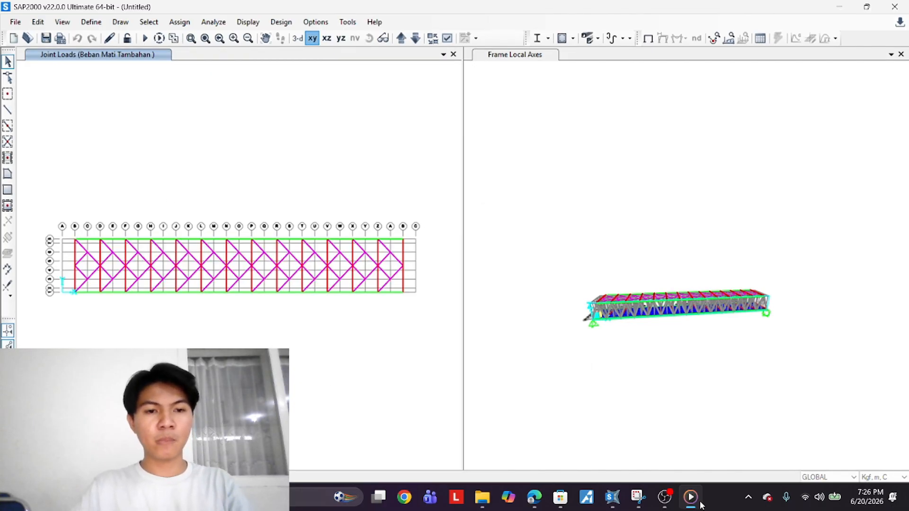
pyautogui.scroll(2, 89, 244)
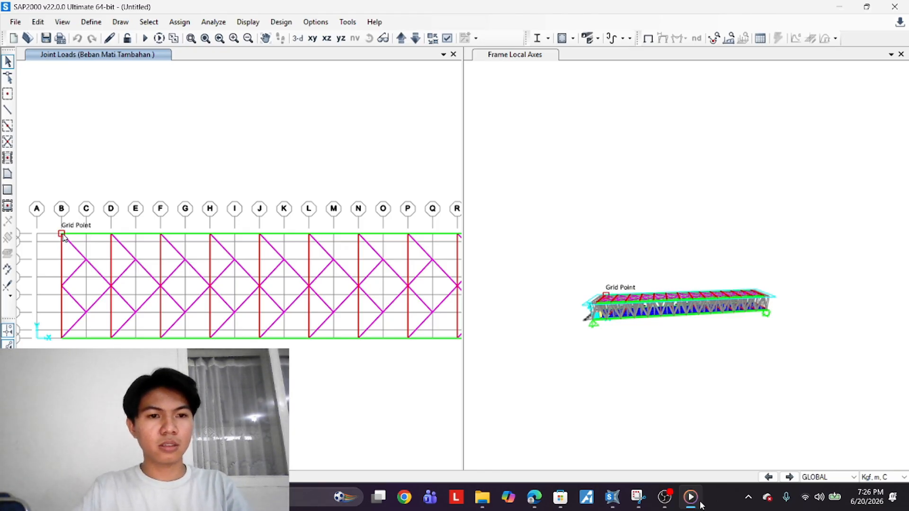
pyautogui.scroll(-6, 88, 252)
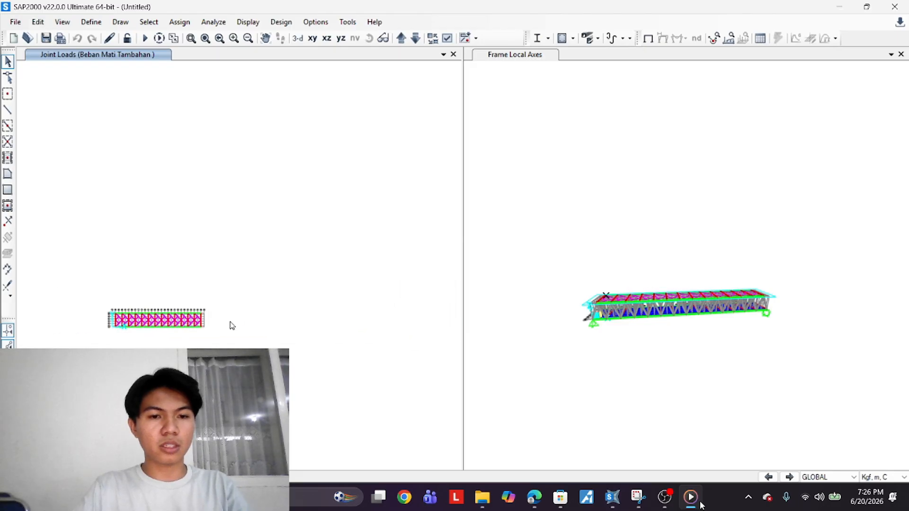
pyautogui.scroll(2, 229, 323)
pyautogui.scroll(3, 231, 295)
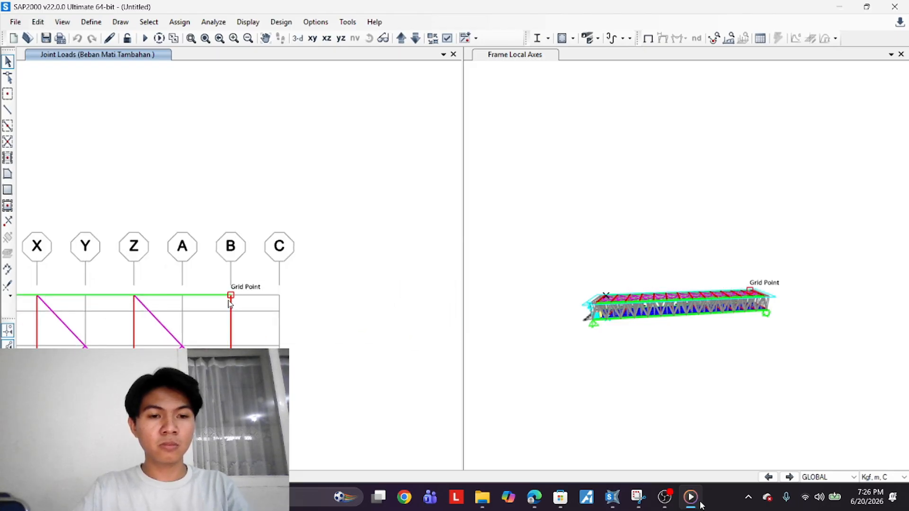
pyautogui.moveTo(258, 268); pyautogui.dragTo(259, 266, button='middle')
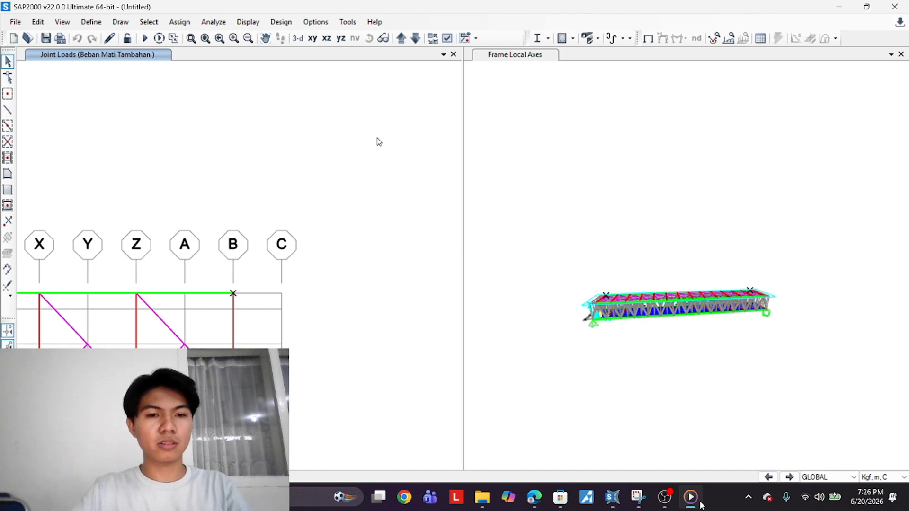
pyautogui.scroll(-2, 251, 278)
pyautogui.click(180, 22)
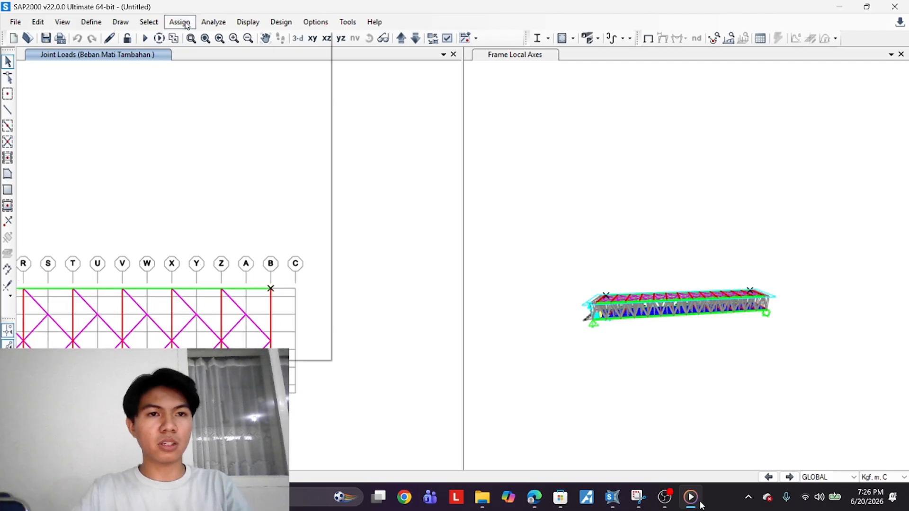
pyautogui.moveTo(314, 148)
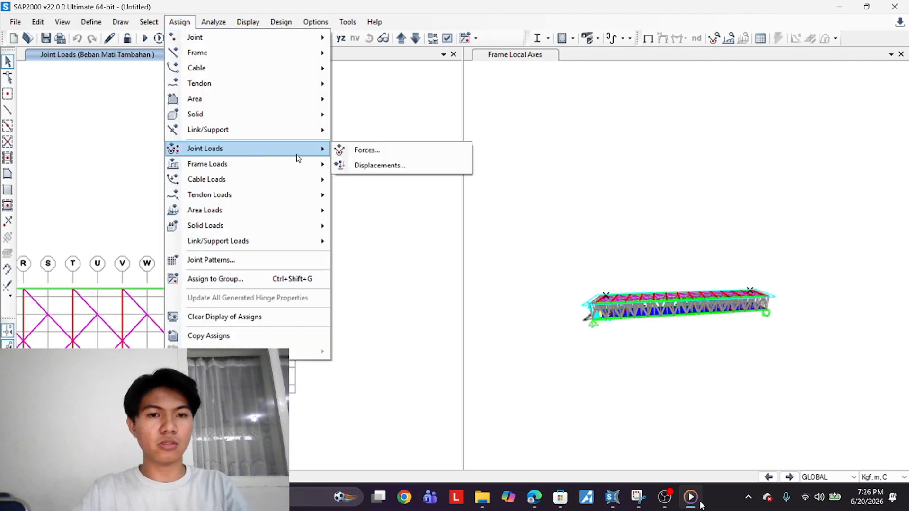
pyautogui.click(361, 148)
pyautogui.click(489, 126)
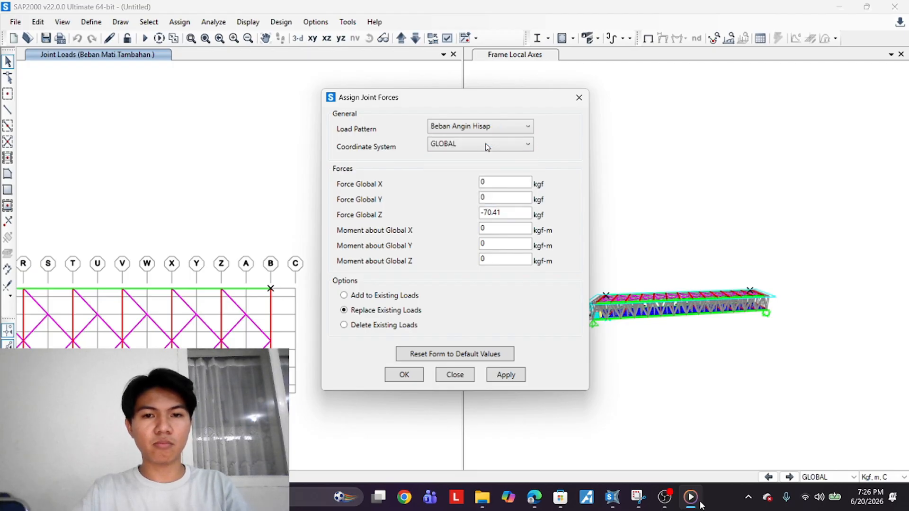
pyautogui.doubleClick(494, 212)
pyautogui.write('0')
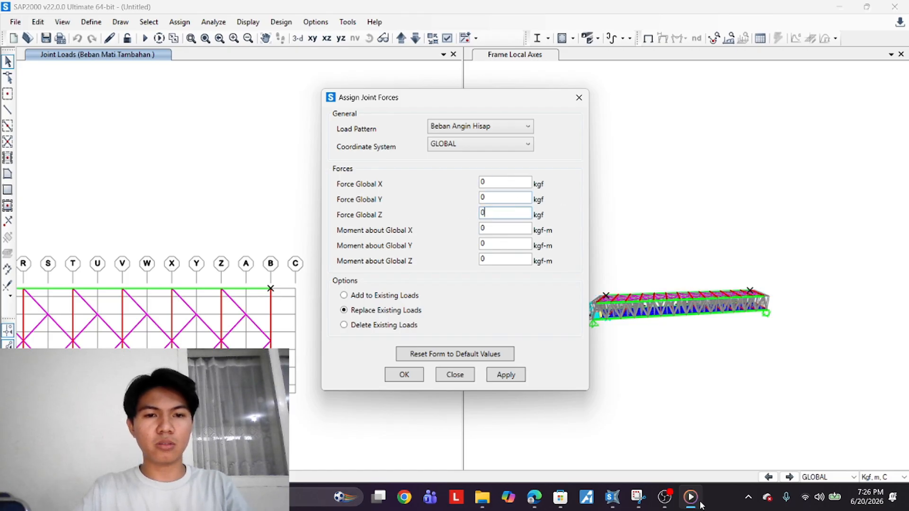
pyautogui.moveTo(758, 342); pyautogui.dragTo(822, 402, button='middle')
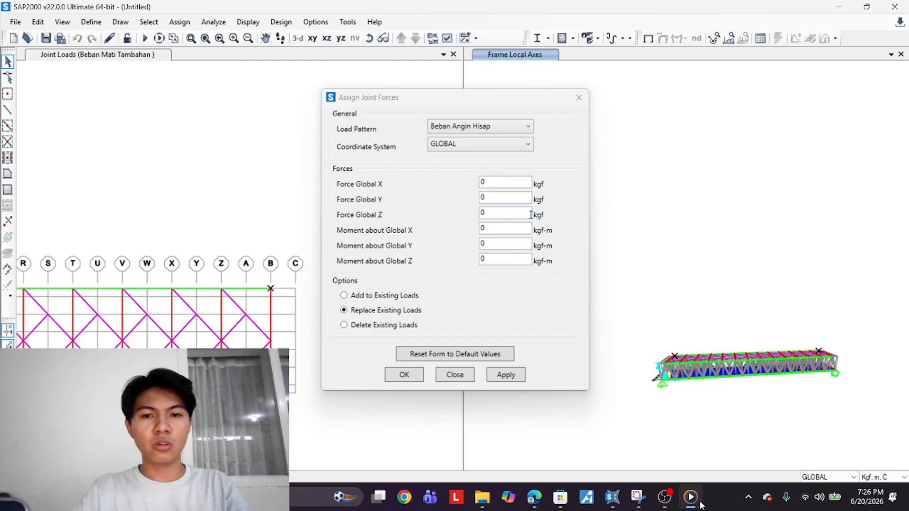
pyautogui.doubleClick(494, 200)
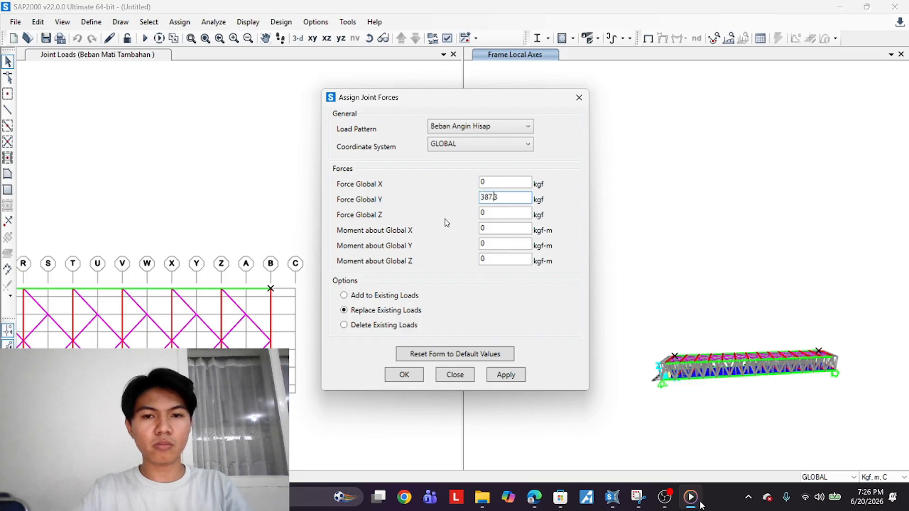
pyautogui.click(505, 374)
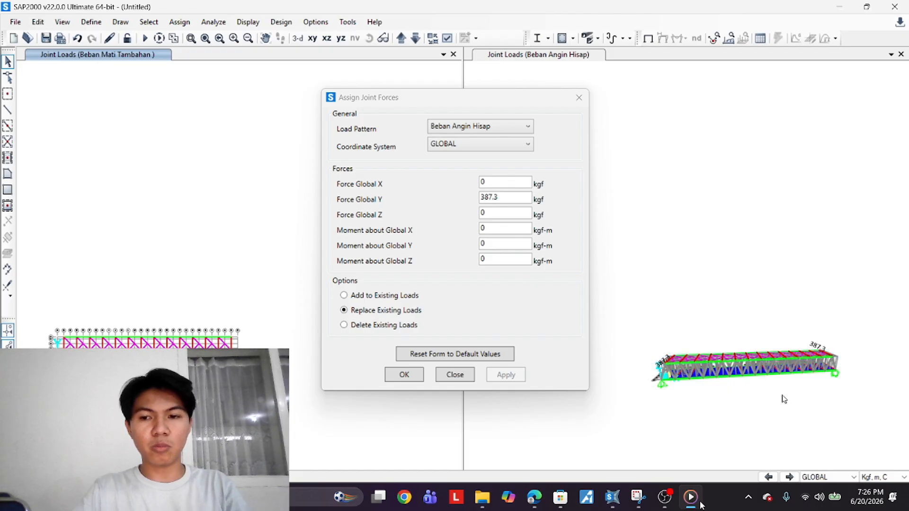
# Orbit and zoom the 3D view to check the applied end-joint wind forces, moving the force dialog aside
pyautogui.keyDown('shift'); pyautogui.moveTo(771, 396); pyautogui.dragTo(799, 462, button='middle'); pyautogui.keyUp('shift')
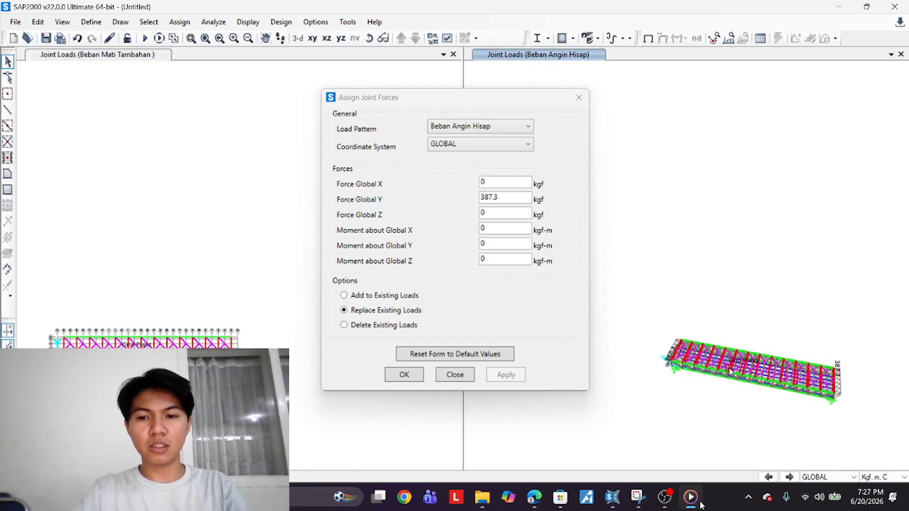
pyautogui.keyDown('shift'); pyautogui.moveTo(729, 371); pyautogui.dragTo(781, 445, button='middle'); pyautogui.keyUp('shift')
pyautogui.scroll(2, 67, 342)
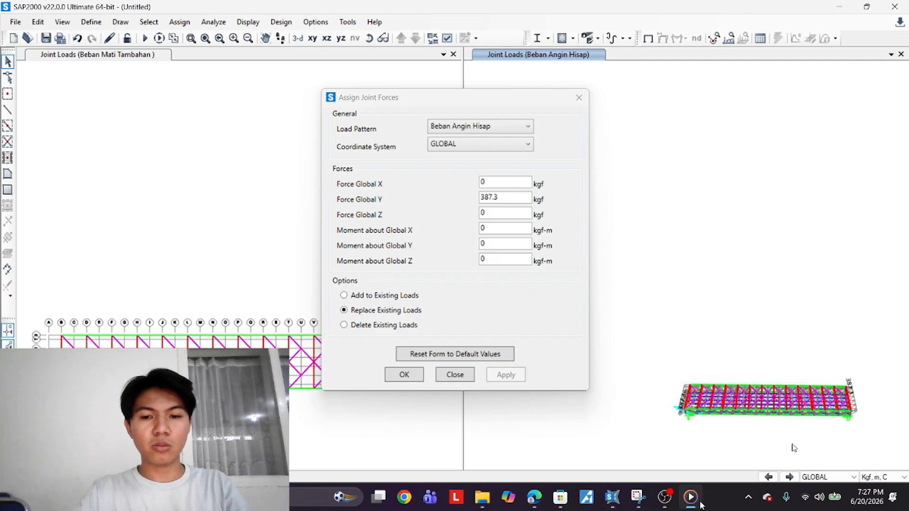
pyautogui.scroll(5, 670, 416)
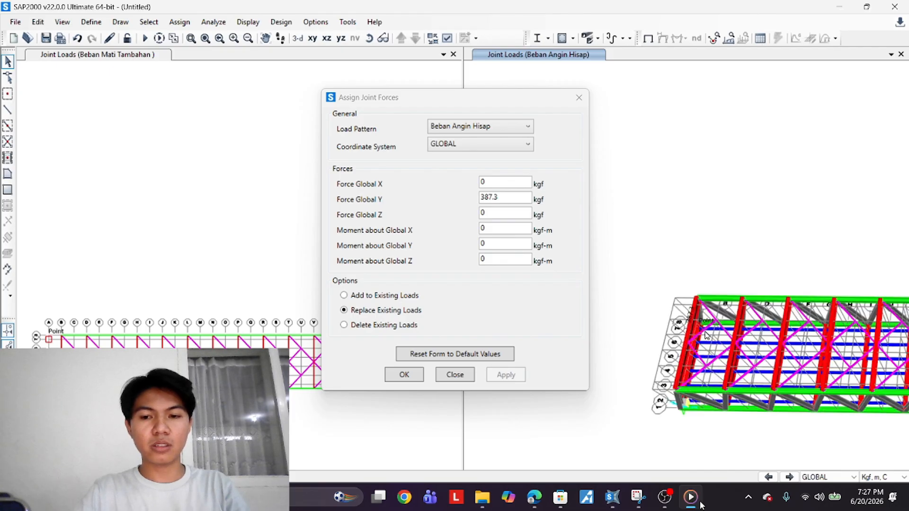
pyautogui.scroll(-6, 693, 325)
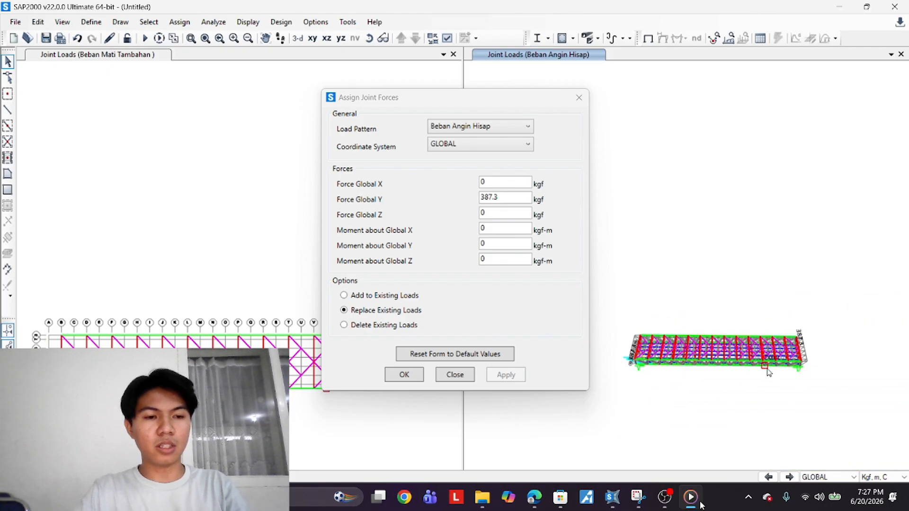
pyautogui.scroll(2, 782, 364)
pyautogui.scroll(-2, 778, 372)
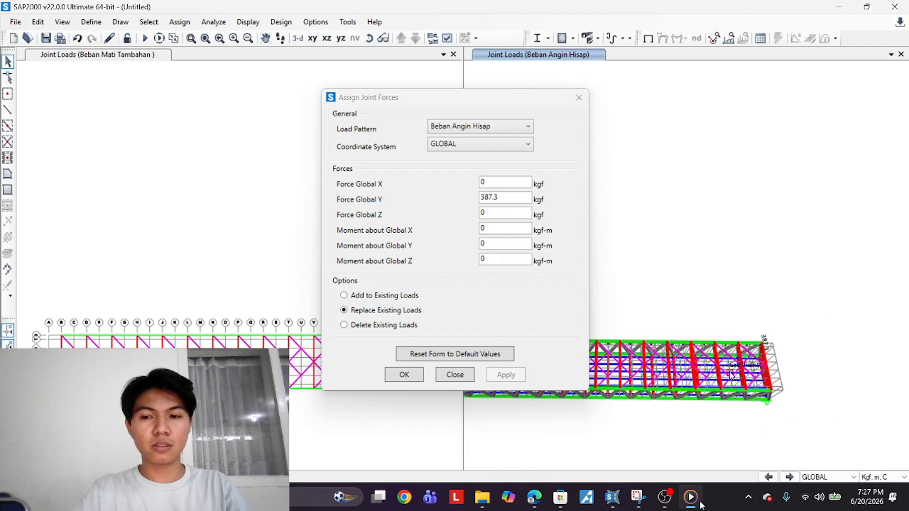
pyautogui.scroll(3, 133, 341)
pyautogui.scroll(-3, 206, 333)
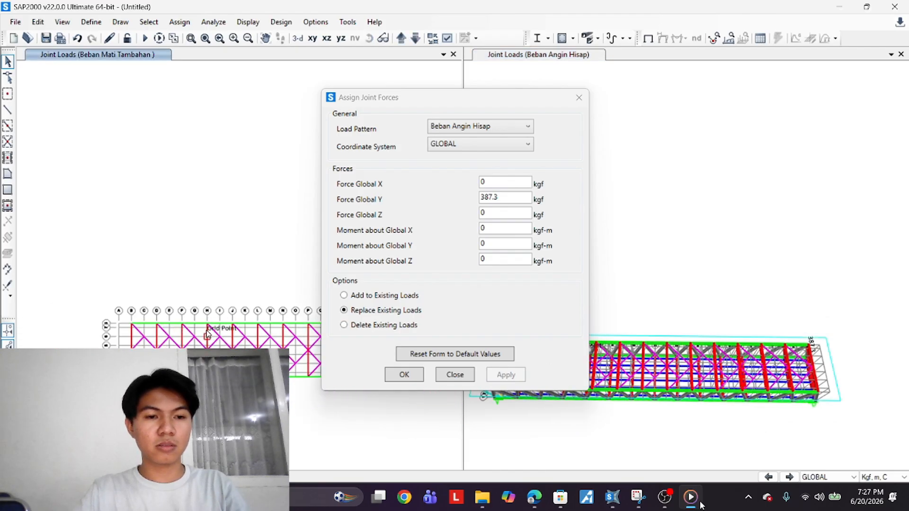
pyautogui.moveTo(467, 96); pyautogui.dragTo(650, 122)
pyautogui.scroll(3, 177, 341)
pyautogui.click(137, 307)
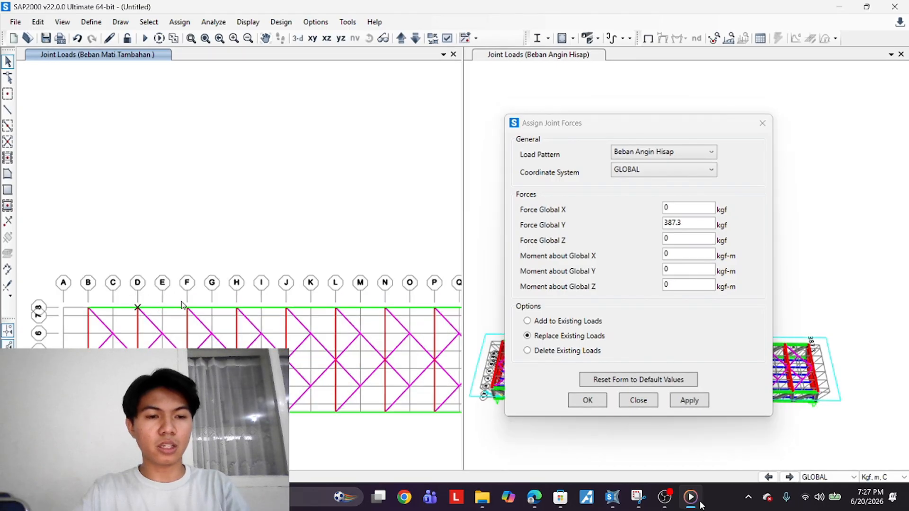
pyautogui.click(186, 308)
pyautogui.moveTo(335, 404); pyautogui.dragTo(245, 390, button='middle')
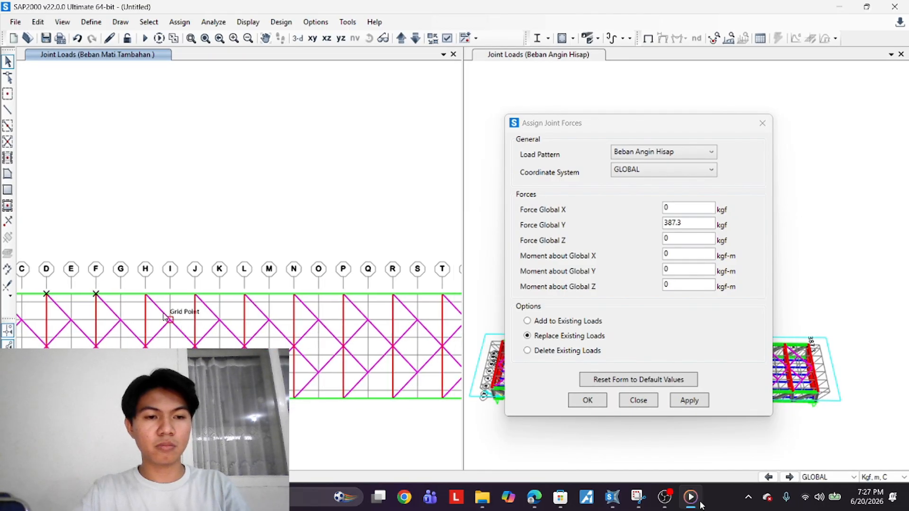
pyautogui.click(146, 295)
pyautogui.click(195, 294)
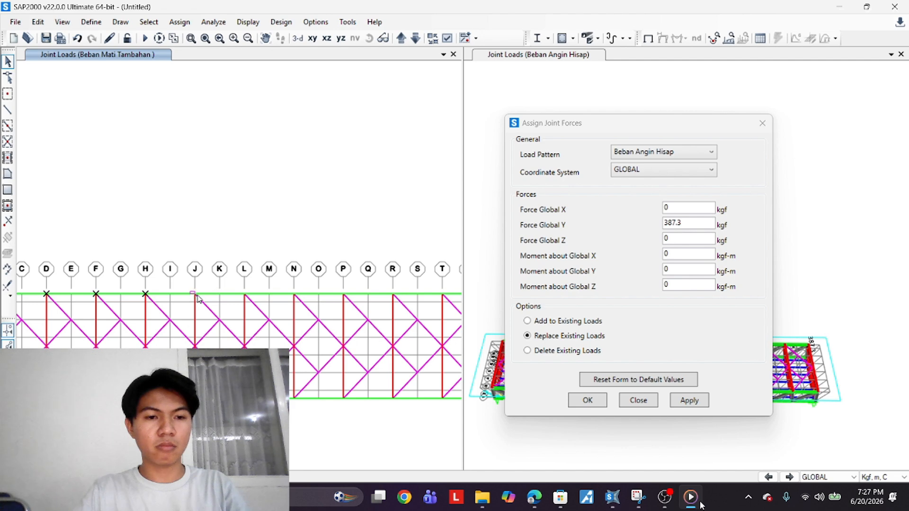
pyautogui.click(244, 293)
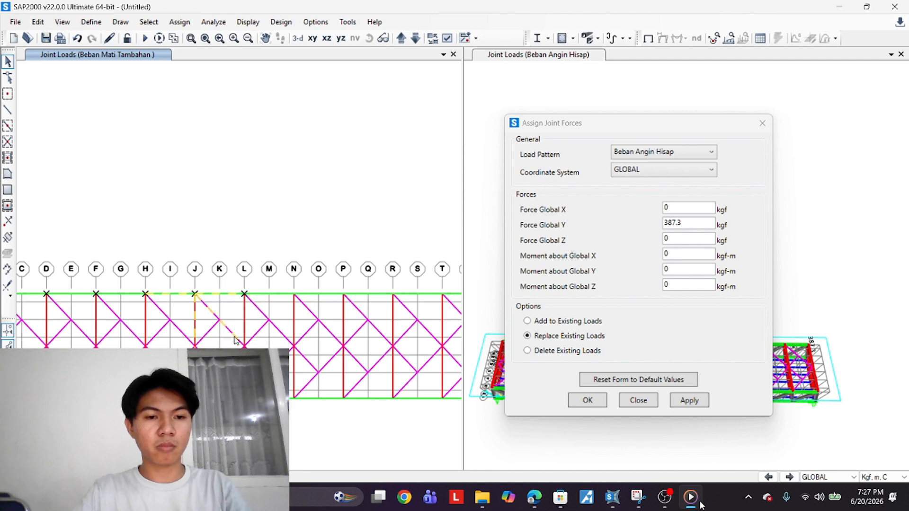
pyautogui.press('Escape')
# Set the Global Y force to 588.18 kgf, select the interior top-chord joints along one side in plan, and apply it
pyautogui.moveTo(188, 328); pyautogui.dragTo(306, 344, button='middle')
pyautogui.moveTo(702, 226); pyautogui.dragTo(638, 236)
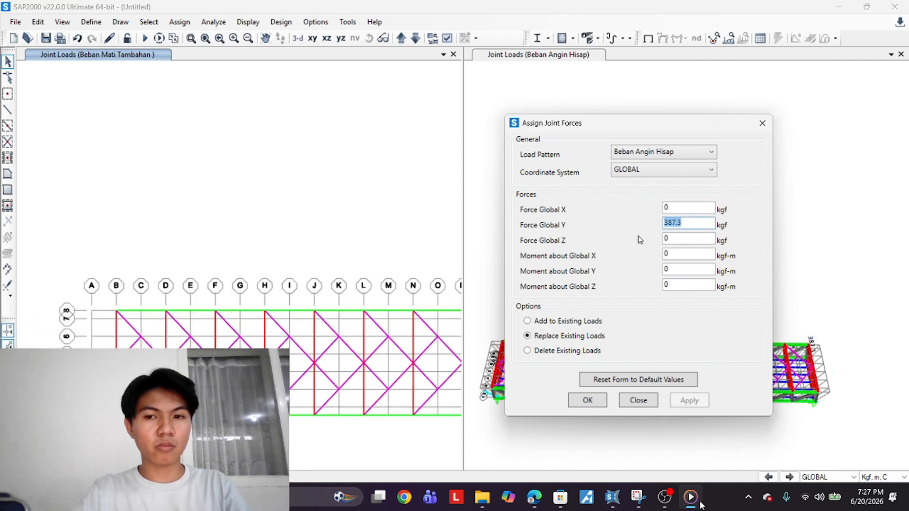
pyautogui.write('588.18')
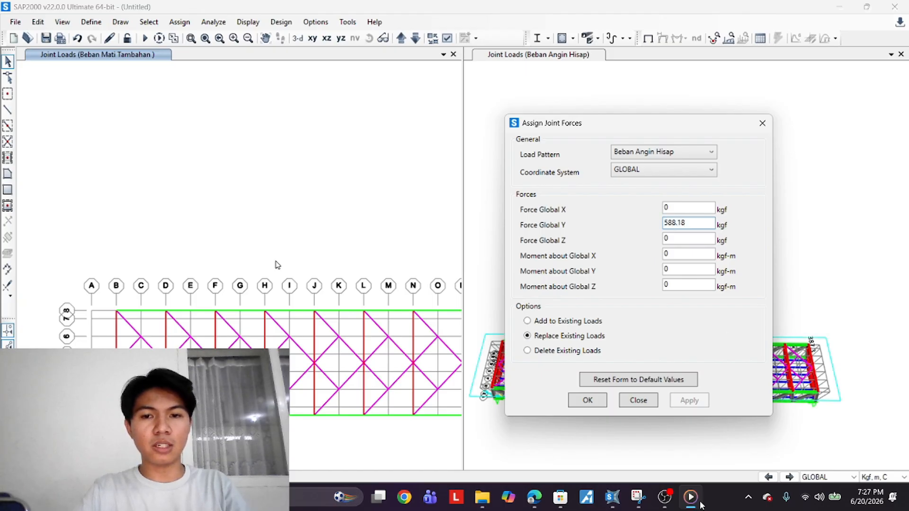
pyautogui.click(166, 311)
pyautogui.click(215, 311)
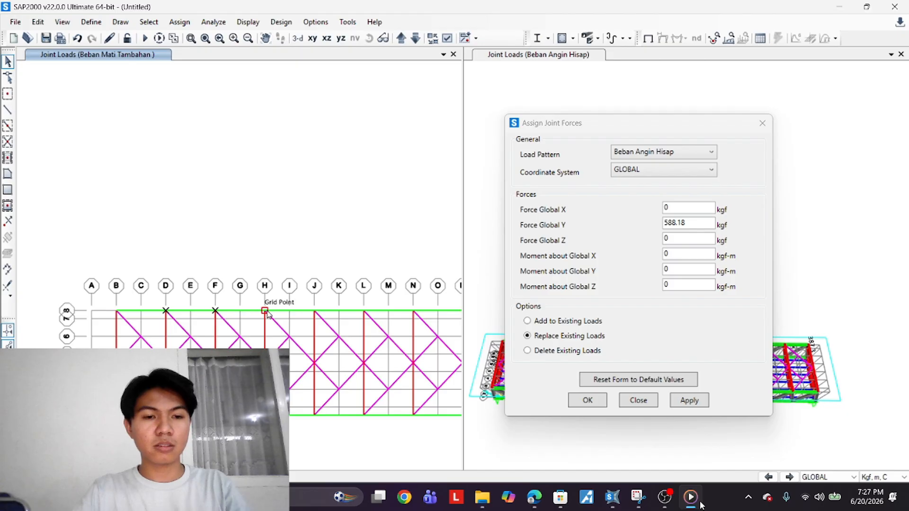
pyautogui.click(265, 311)
pyautogui.click(315, 310)
pyautogui.moveTo(349, 335); pyautogui.dragTo(259, 351, button='middle')
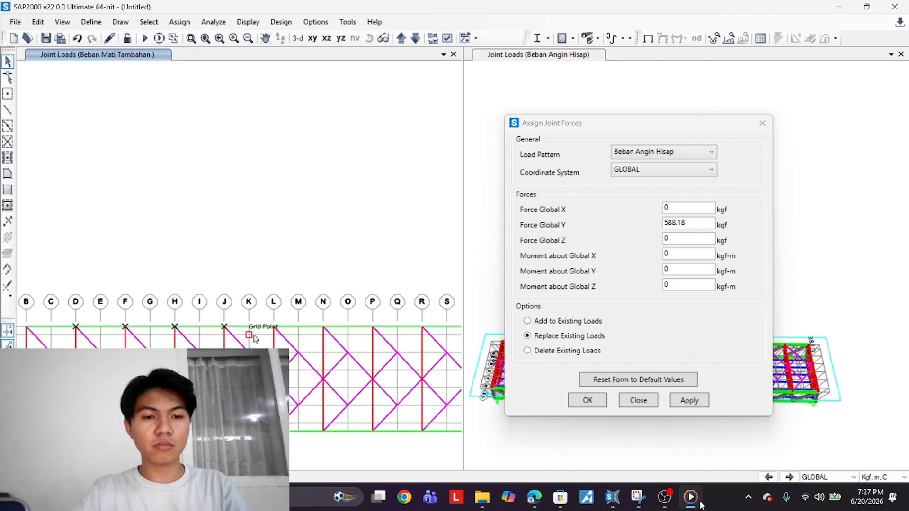
pyautogui.click(275, 326)
pyautogui.click(324, 330)
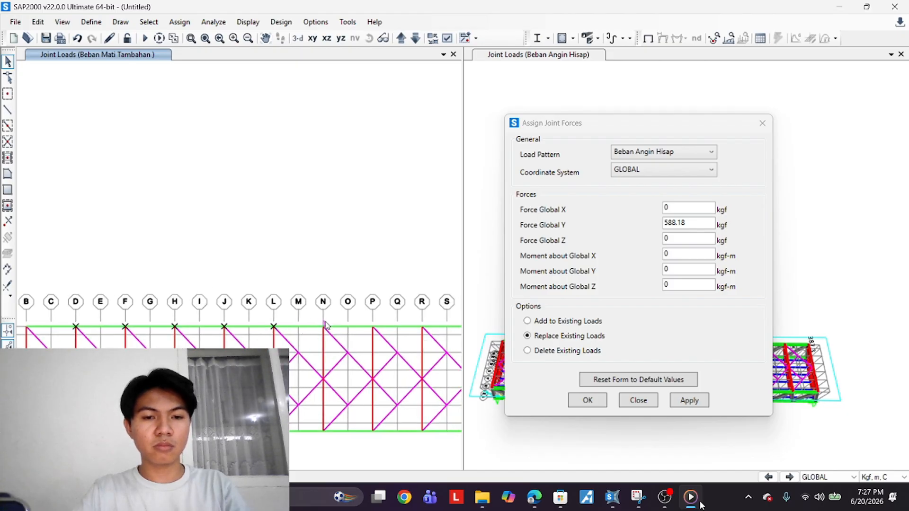
pyautogui.click(373, 328)
pyautogui.moveTo(403, 349); pyautogui.dragTo(281, 371, button='middle')
pyautogui.click(296, 348)
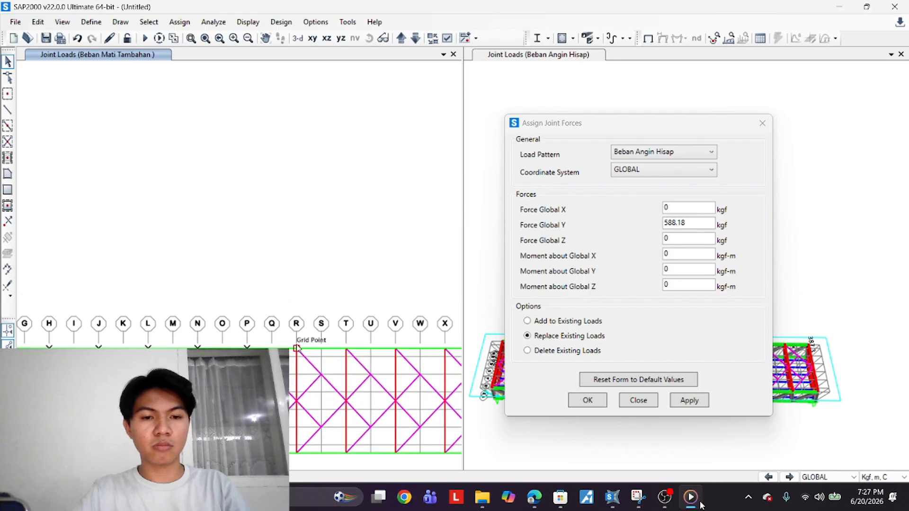
pyautogui.click(344, 349)
pyautogui.click(396, 349)
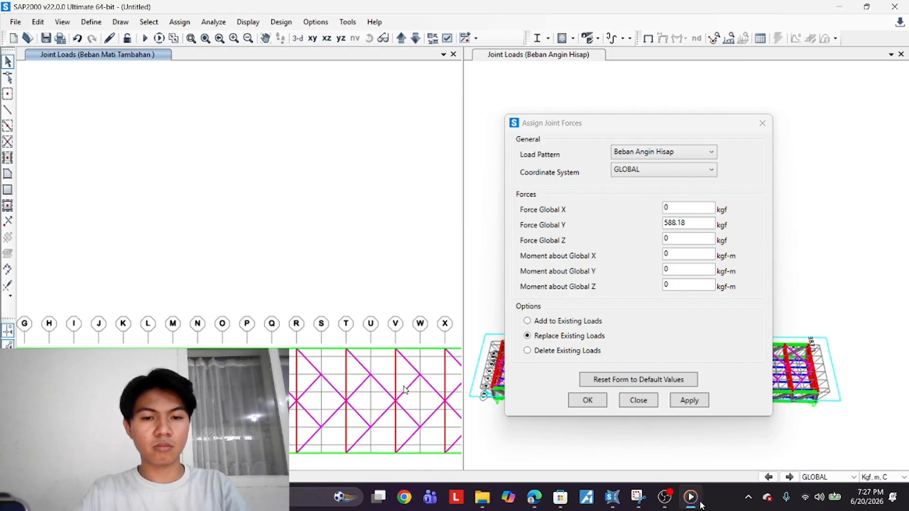
pyautogui.moveTo(402, 387); pyautogui.dragTo(251, 402, button='middle')
pyautogui.click(293, 365)
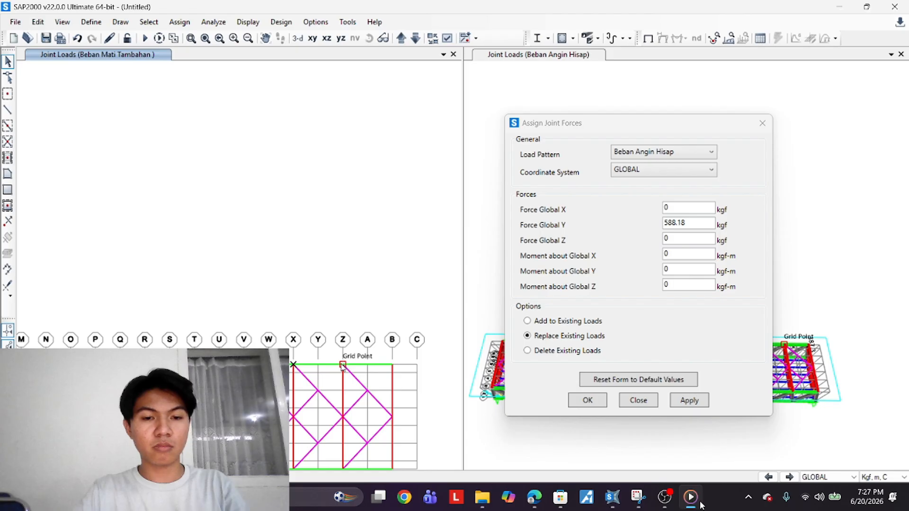
pyautogui.click(342, 365)
pyautogui.click(699, 401)
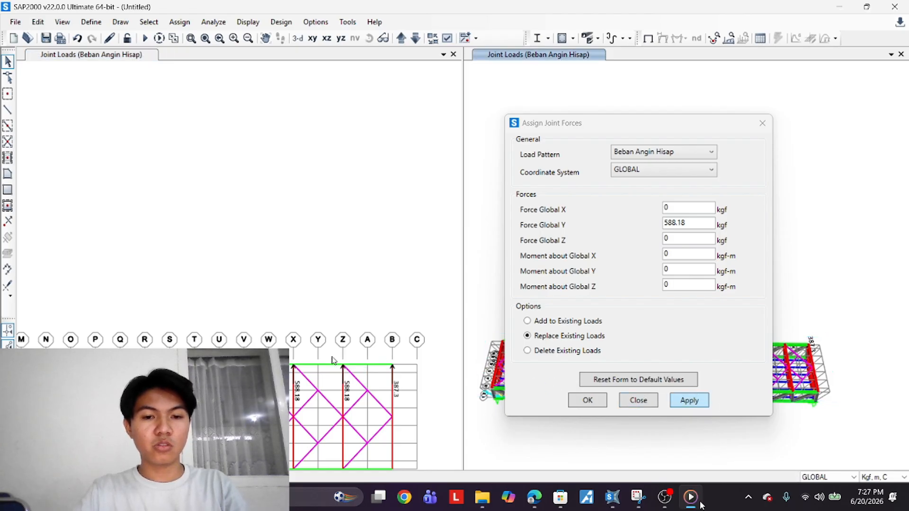
# Select the end joint on the opposite chord and apply a 212.25 kgf Global Y force under Beban Angin Hisap
pyautogui.scroll(-3, 338, 356)
pyautogui.moveTo(338, 357); pyautogui.dragTo(324, 353, button='middle')
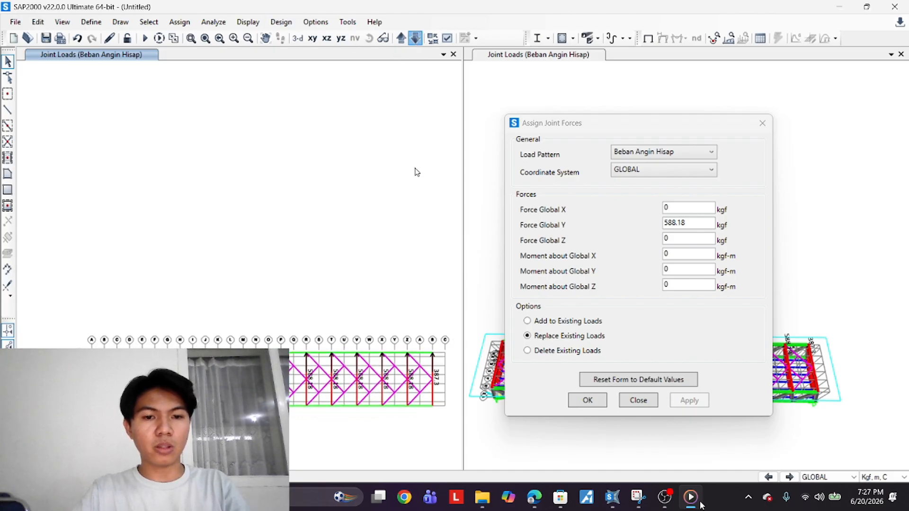
pyautogui.scroll(2, 123, 371)
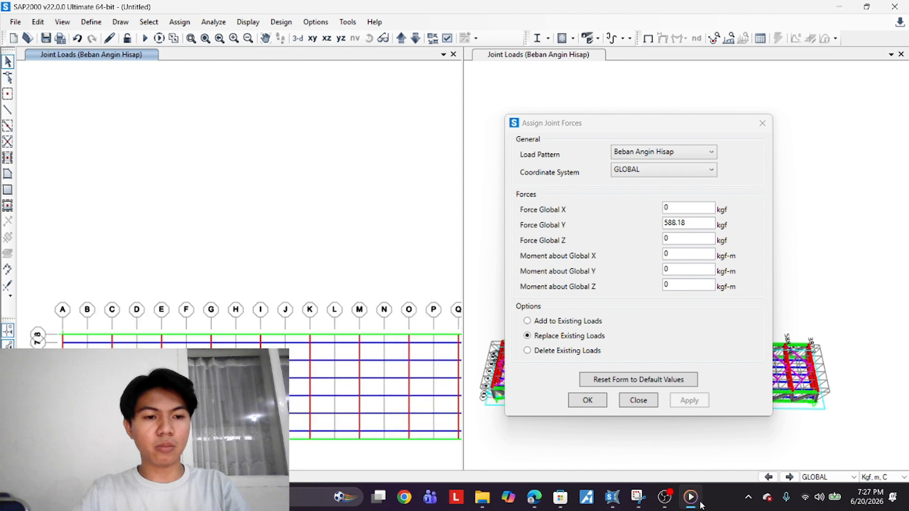
pyautogui.scroll(-2, 62, 337)
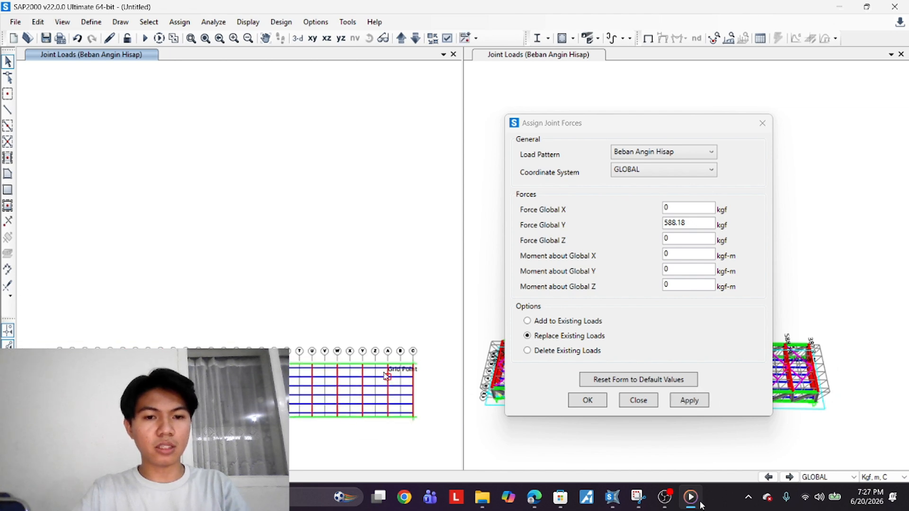
pyautogui.click(635, 236)
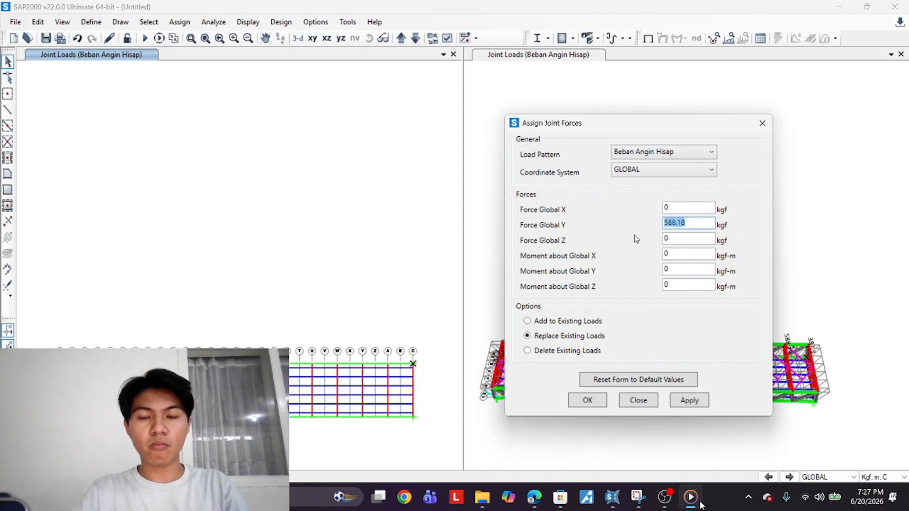
pyautogui.write('2')
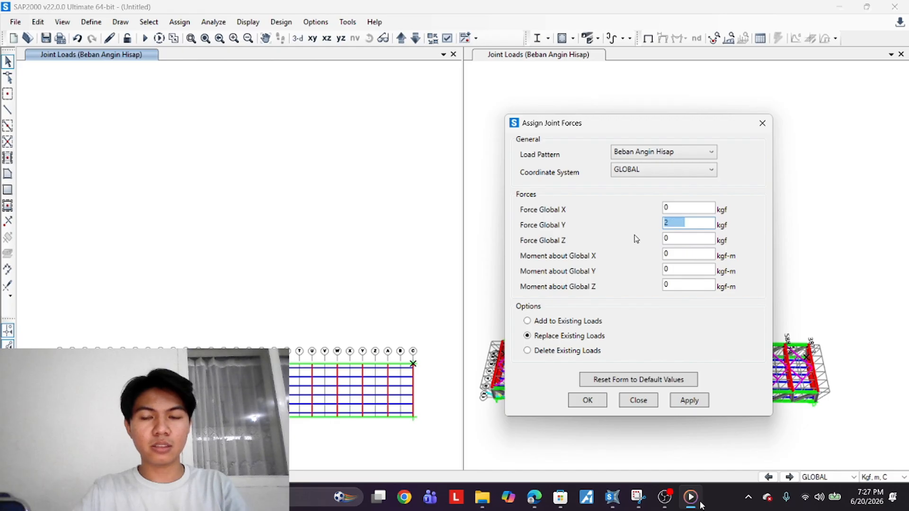
pyautogui.write('12.25')
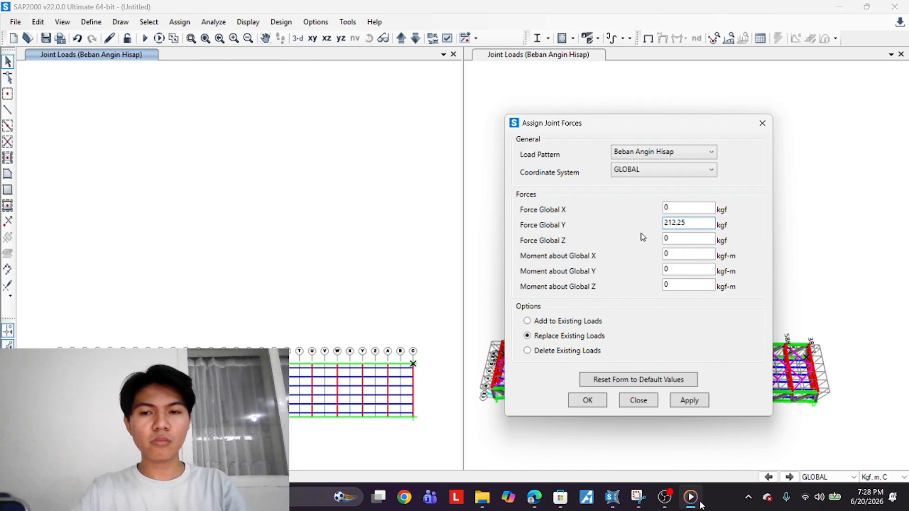
pyautogui.click(689, 400)
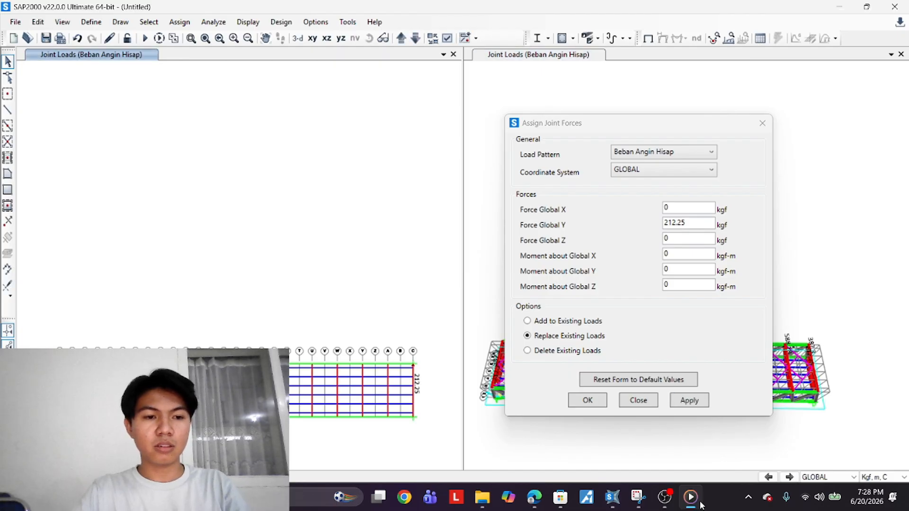
# Select the interior joints along the opposite chord, apply a 588.18 kgf Global Y force, and close the dialog
pyautogui.scroll(3, 82, 374)
pyautogui.scroll(3, 83, 374)
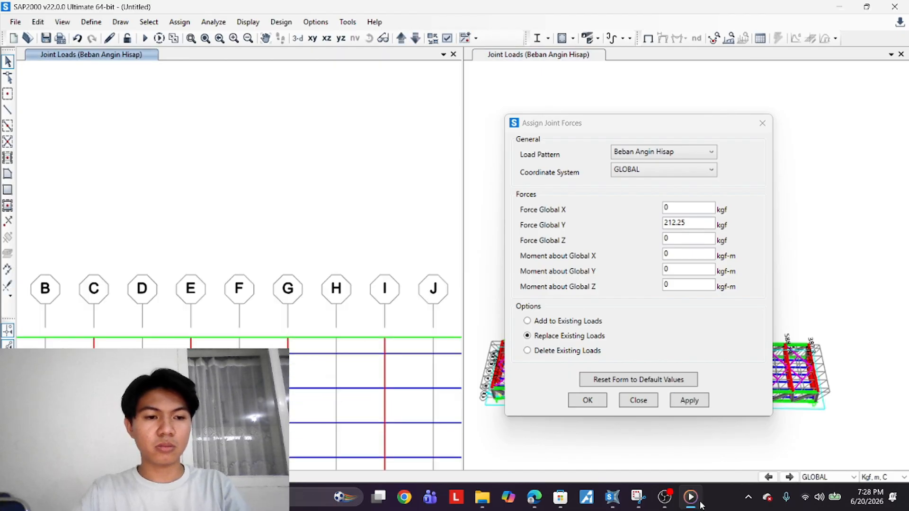
pyautogui.click(94, 337)
pyautogui.scroll(-3, 268, 373)
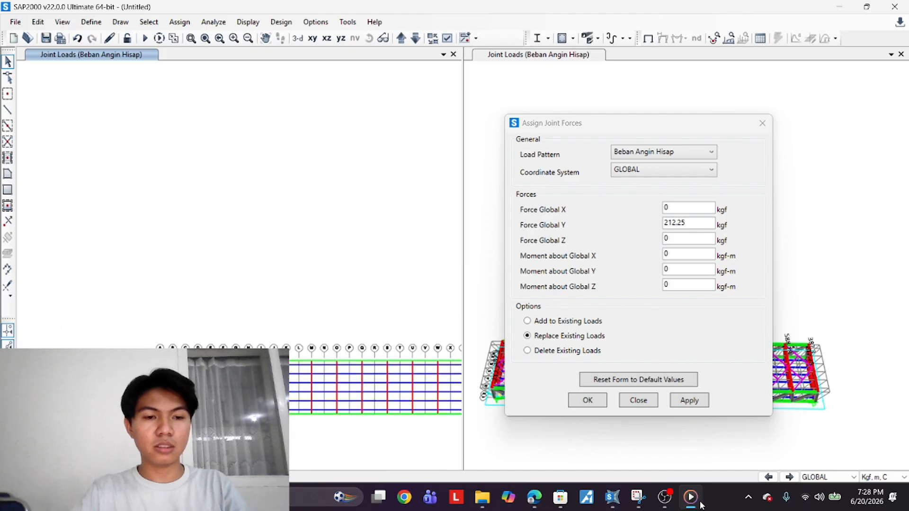
pyautogui.click(328, 354)
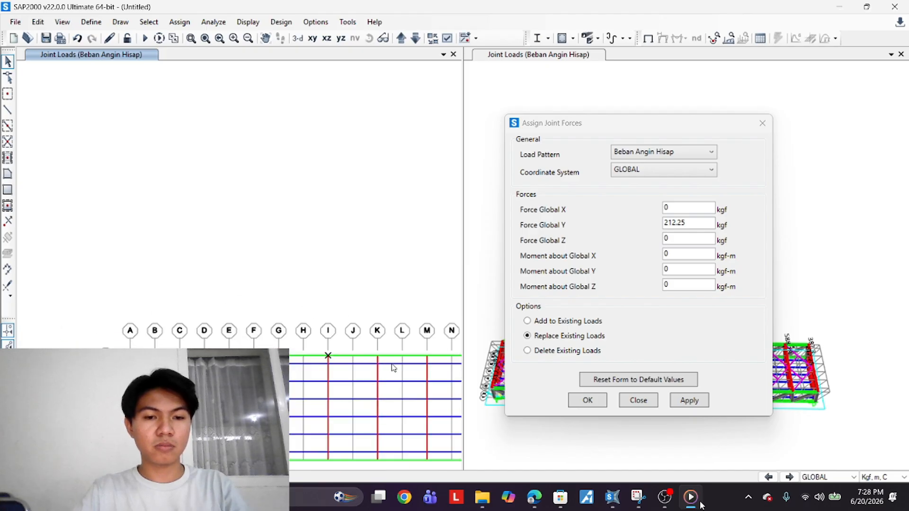
pyautogui.click(377, 354)
pyautogui.moveTo(411, 389); pyautogui.dragTo(263, 412, button='middle')
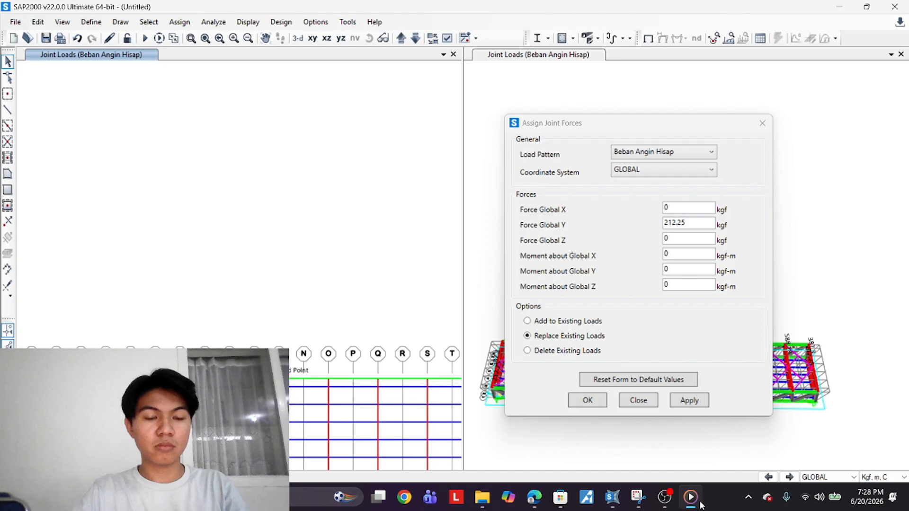
pyautogui.click(328, 379)
pyautogui.click(377, 379)
pyautogui.moveTo(386, 405); pyautogui.dragTo(270, 417, button='middle')
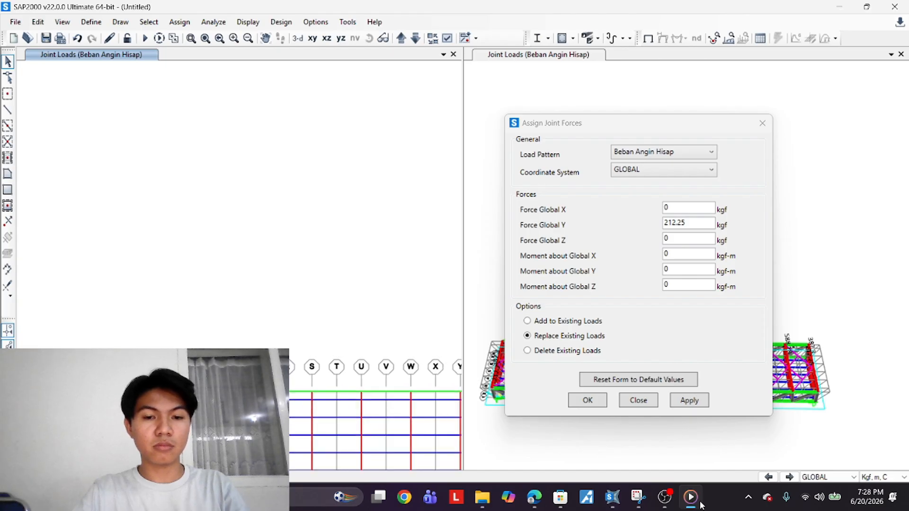
pyautogui.click(302, 392)
pyautogui.click(350, 392)
pyautogui.click(400, 392)
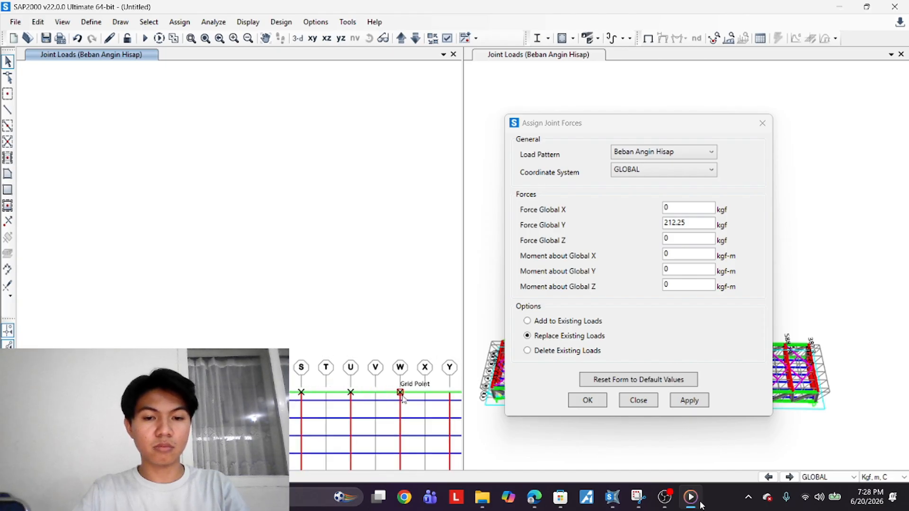
pyautogui.moveTo(401, 397); pyautogui.dragTo(261, 412, button='middle')
pyautogui.click(309, 408)
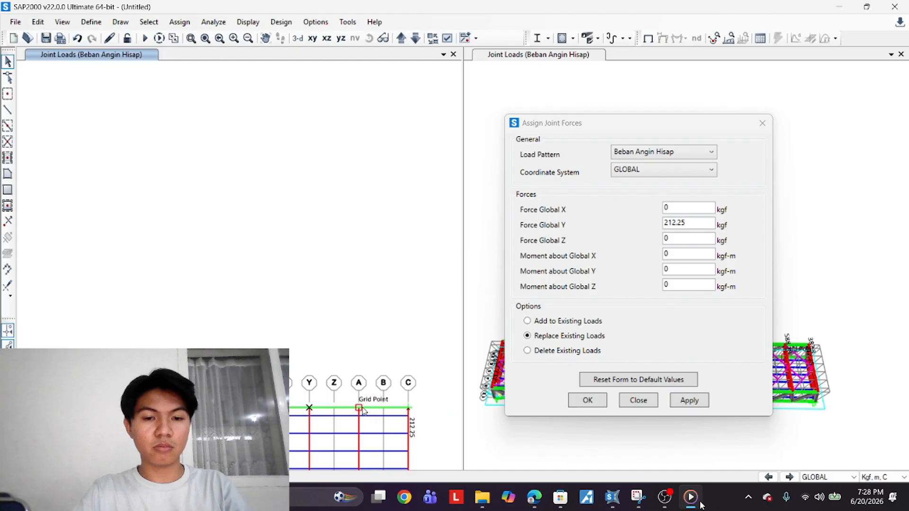
pyautogui.click(359, 408)
pyautogui.doubleClick(681, 223)
pyautogui.write('588.18')
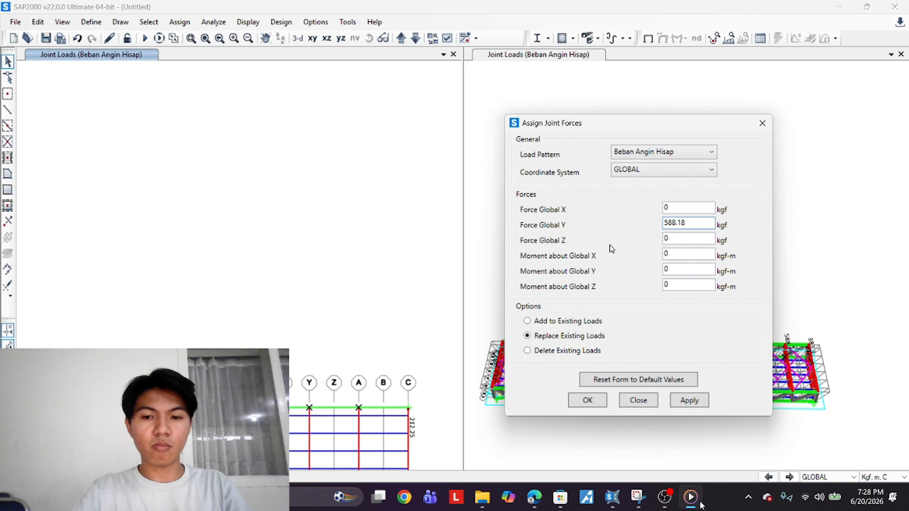
pyautogui.click(690, 400)
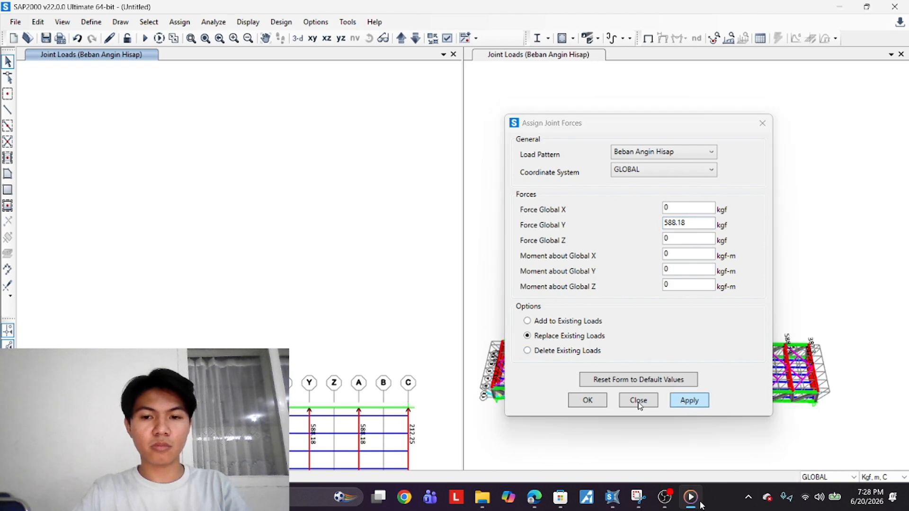
pyautogui.click(589, 401)
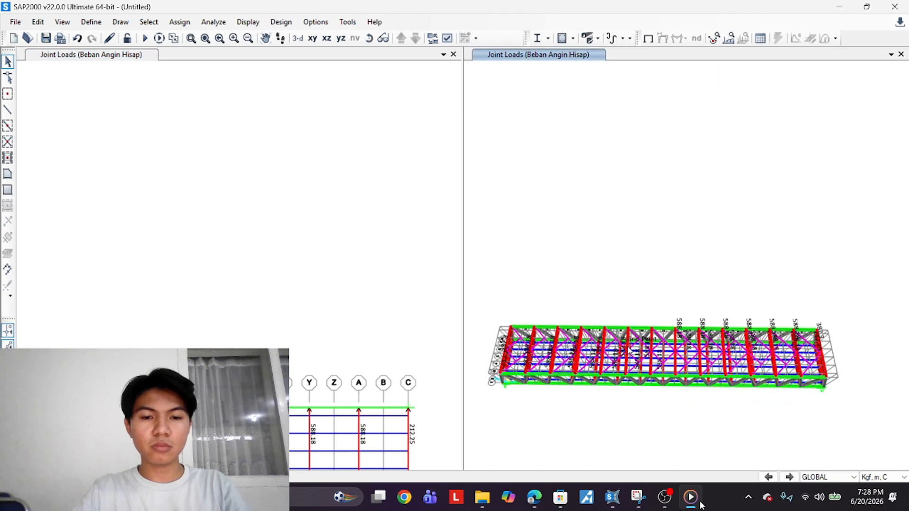
# Orbit the 3D view and zoom out the plan view to review the applied wind joint forces
pyautogui.keyDown('shift'); pyautogui.moveTo(649, 391); pyautogui.dragTo(710, 303, button='middle'); pyautogui.keyUp('shift')
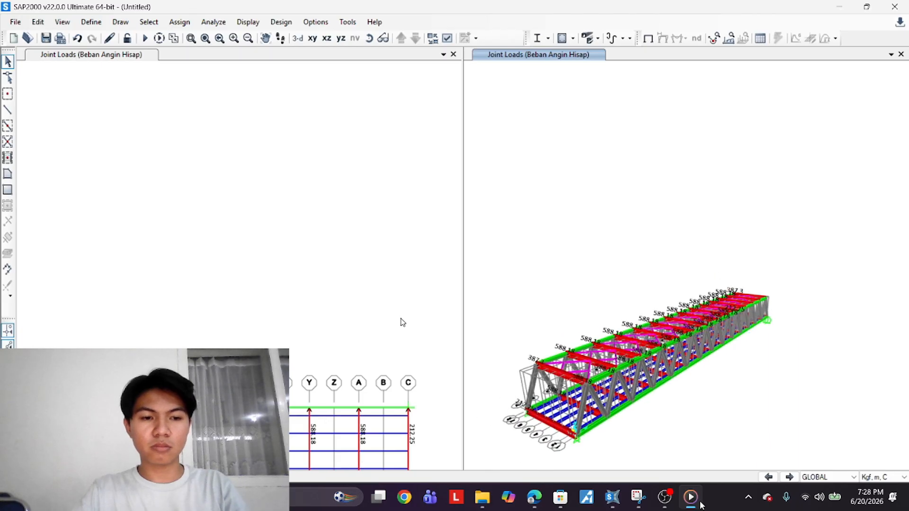
pyautogui.scroll(-3, 204, 397)
pyautogui.moveTo(203, 398); pyautogui.dragTo(311, 294, button='middle')
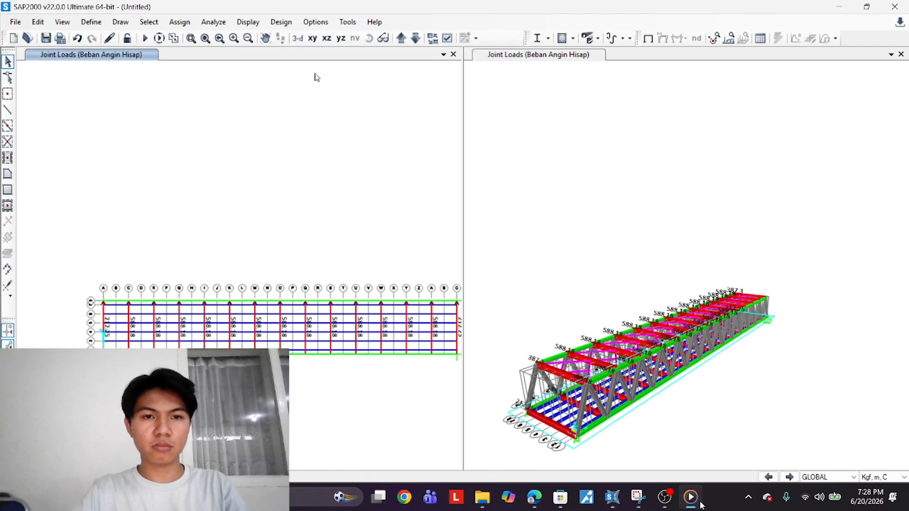
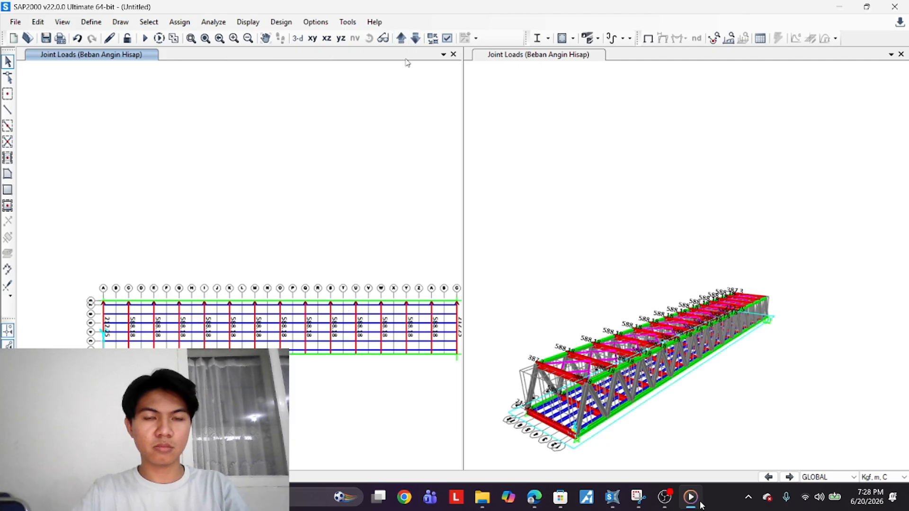
# Switch the load pattern to Beban Angin Tekan and apply a 424.5 kgf Global Y force to the selected end joint
pyautogui.scroll(2, 97, 333)
pyautogui.scroll(2, 90, 332)
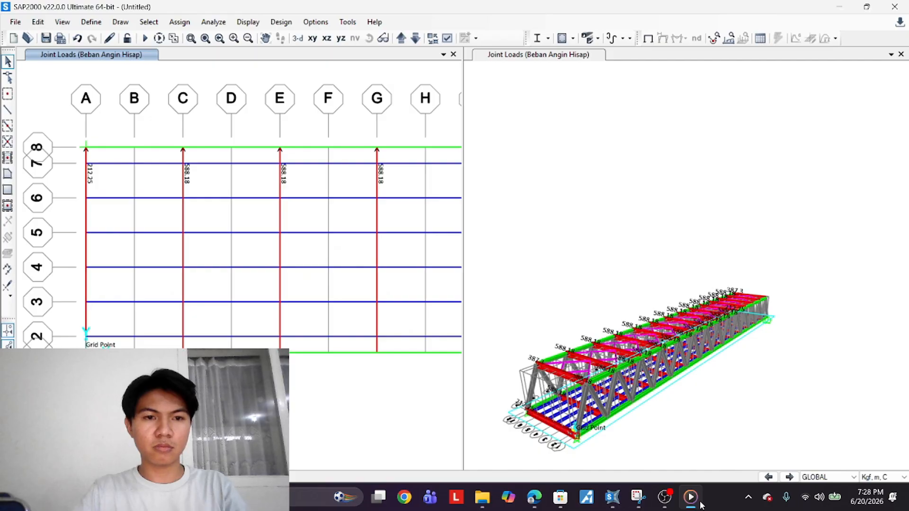
pyautogui.scroll(-4, 90, 332)
pyautogui.scroll(4, 436, 365)
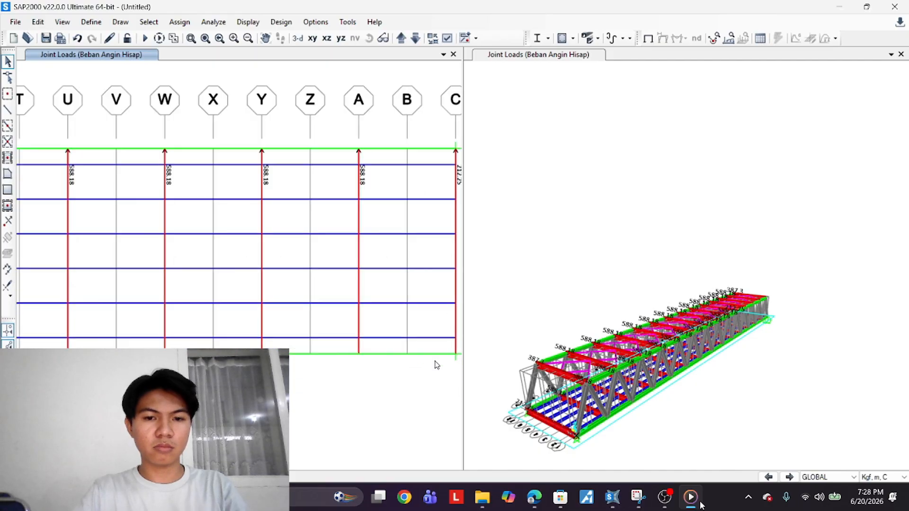
pyautogui.scroll(-3, 341, 361)
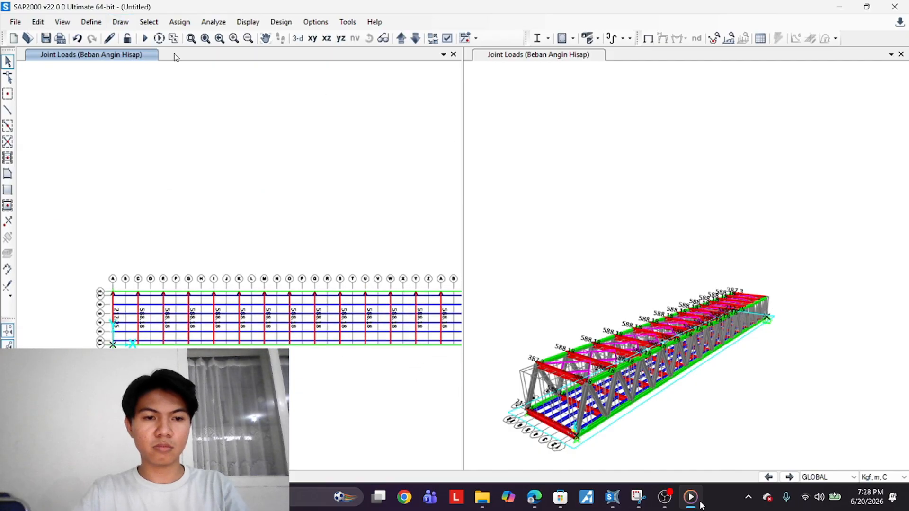
pyautogui.click(179, 22)
pyautogui.moveTo(279, 149)
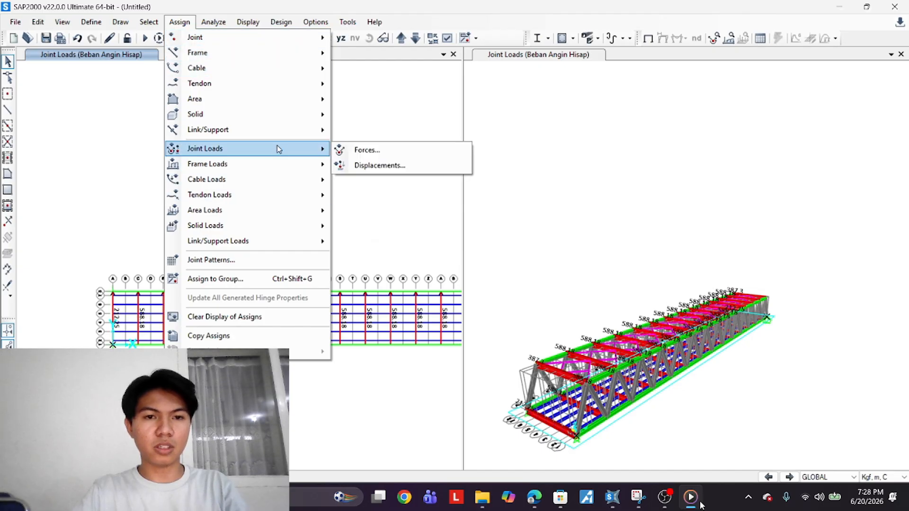
pyautogui.click(378, 150)
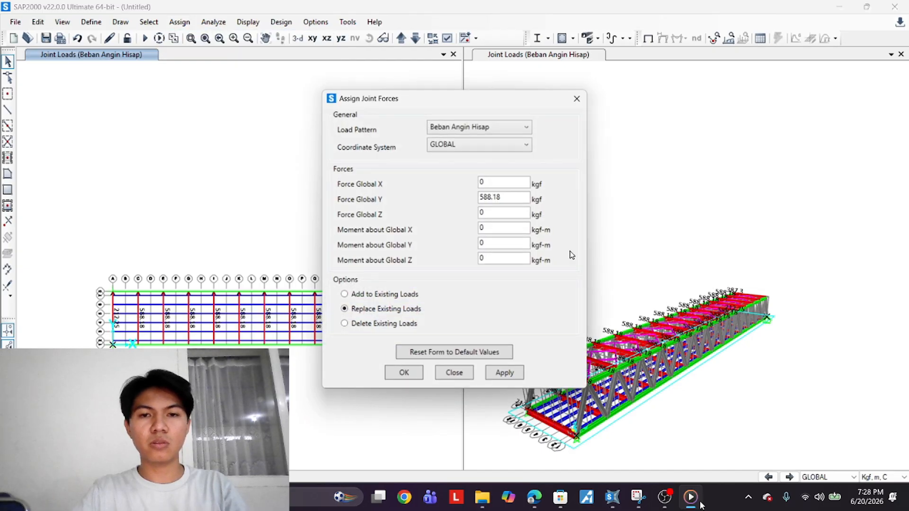
pyautogui.click(520, 127)
pyautogui.click(492, 149)
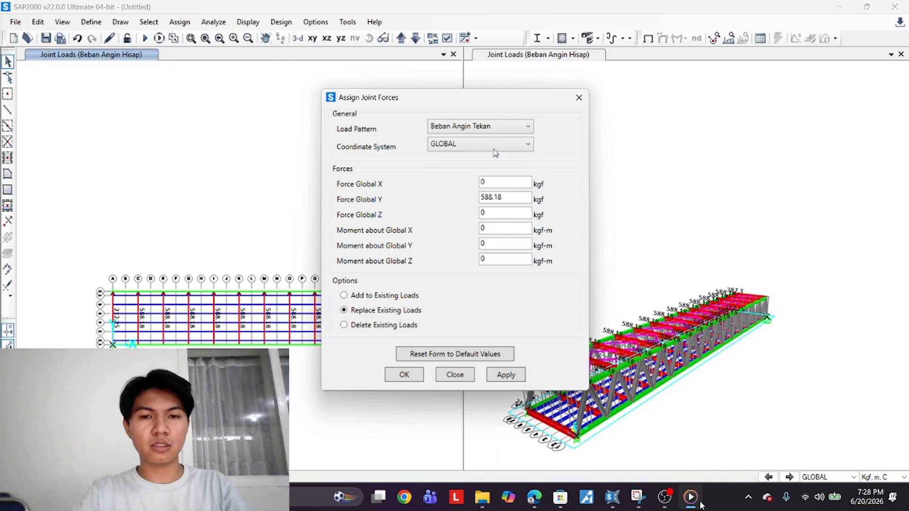
pyautogui.doubleClick(510, 197)
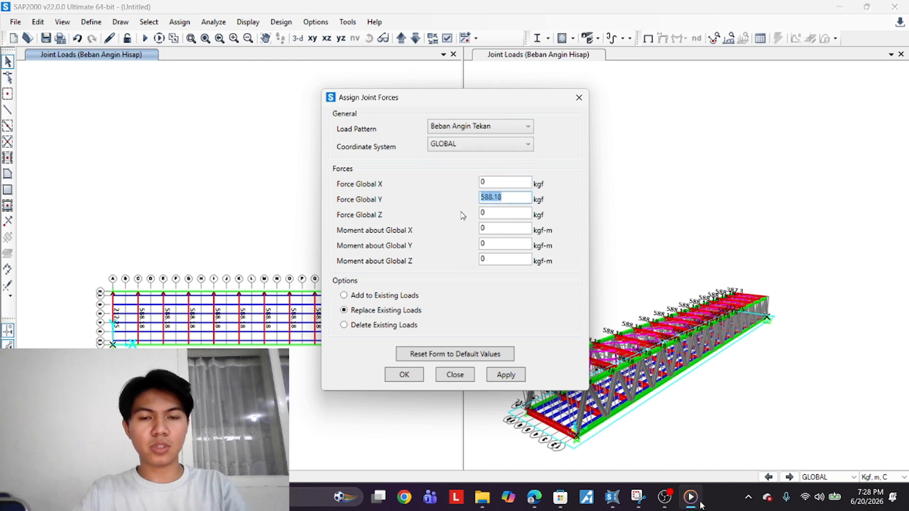
pyautogui.write('424.5')
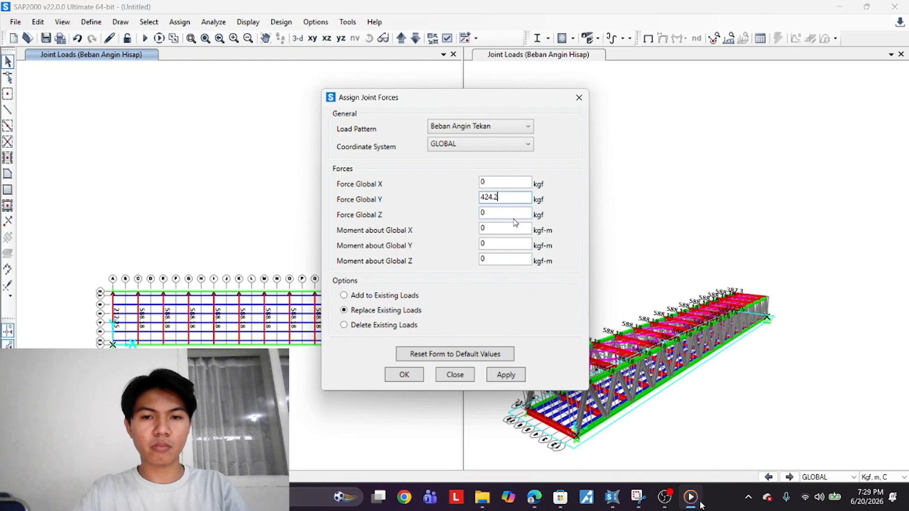
pyautogui.click(506, 375)
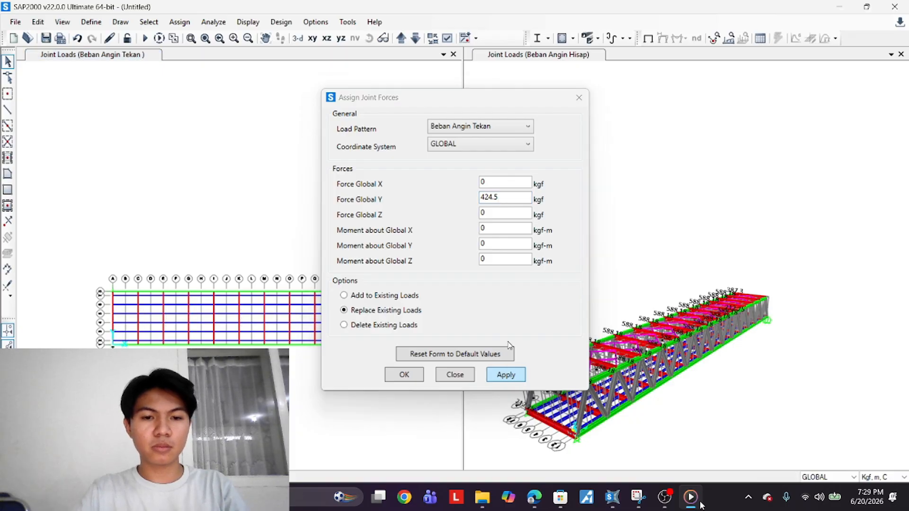
# Select the interior bottom-chord joints along the plan edge and apply a 1176.36 kgf Global Y force under Beban Angin Tekan
pyautogui.moveTo(505, 97); pyautogui.dragTo(741, 102)
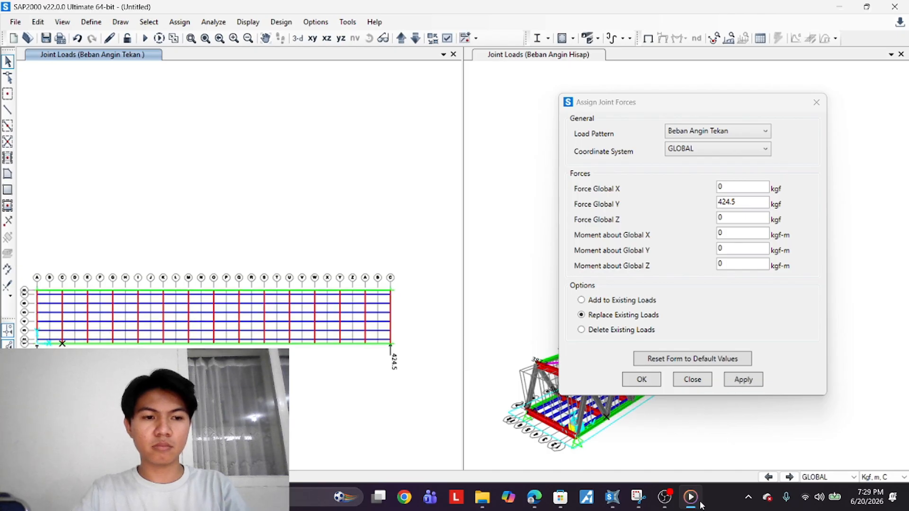
pyautogui.scroll(4, 88, 346)
pyautogui.click(87, 322)
pyautogui.click(184, 322)
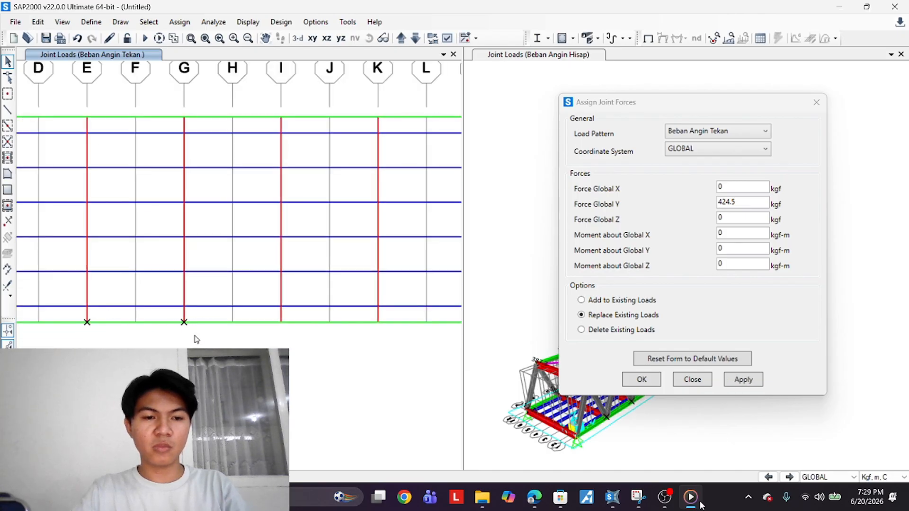
pyautogui.click(281, 322)
pyautogui.click(378, 322)
pyautogui.scroll(-4, 323, 375)
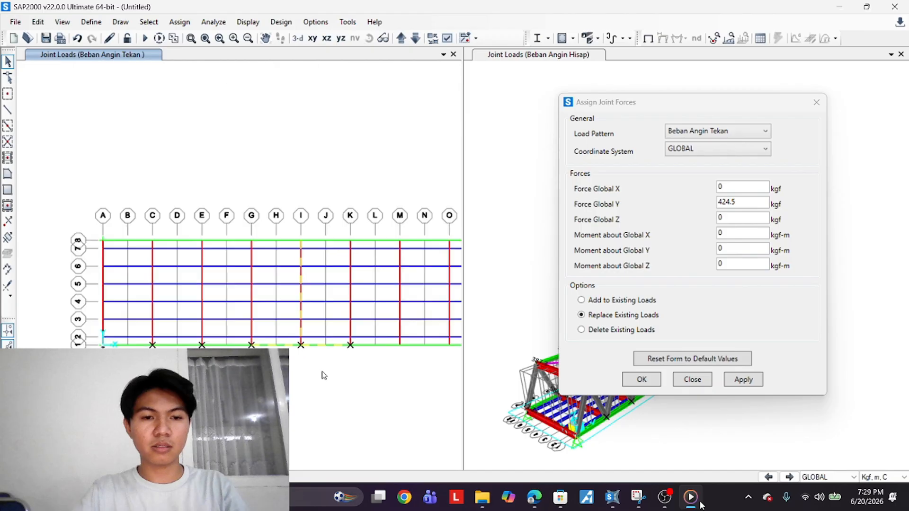
pyautogui.scroll(4, 166, 337)
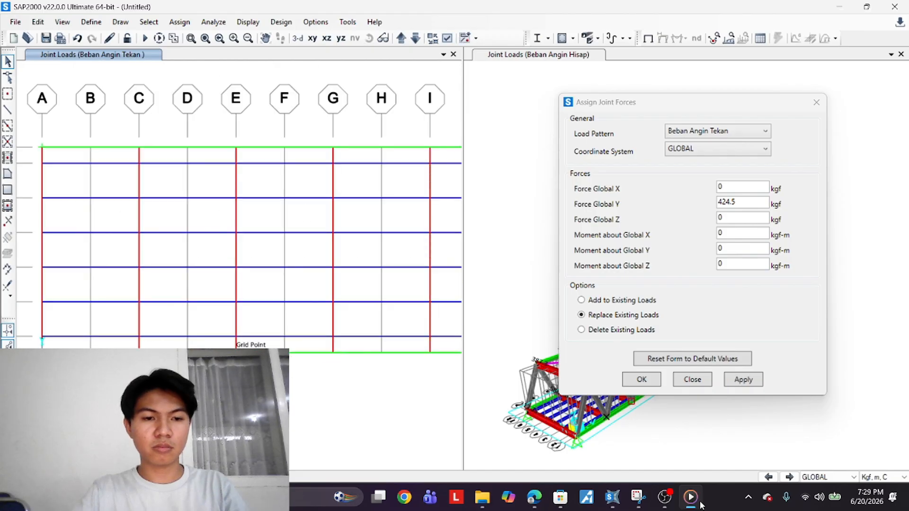
pyautogui.scroll(-4, 388, 400)
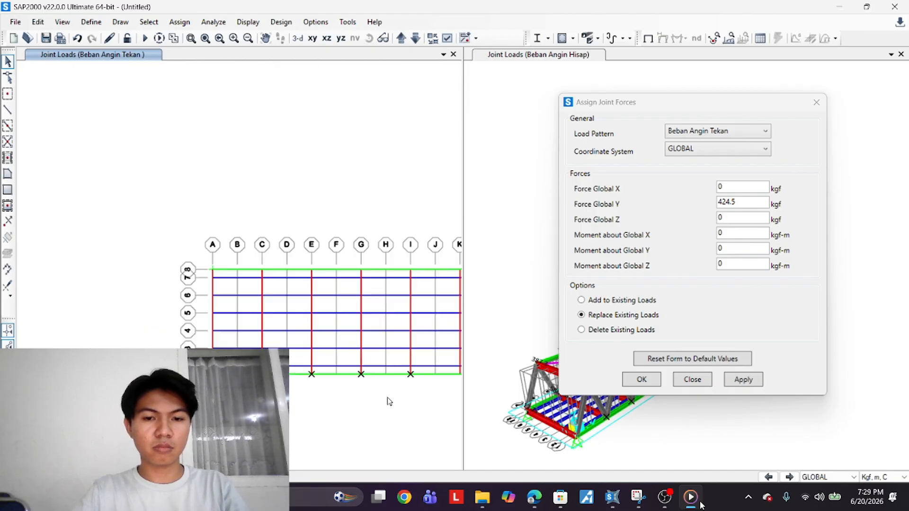
pyautogui.scroll(-2, 388, 401)
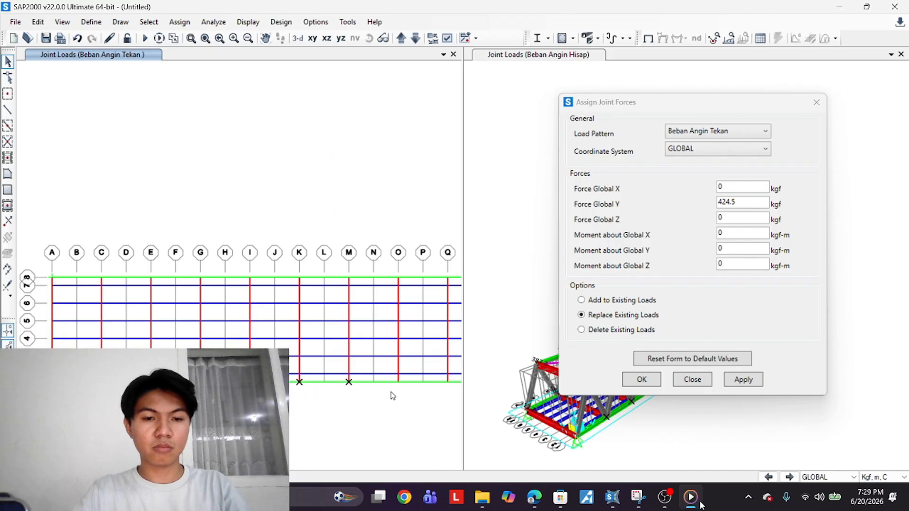
pyautogui.scroll(3, 416, 376)
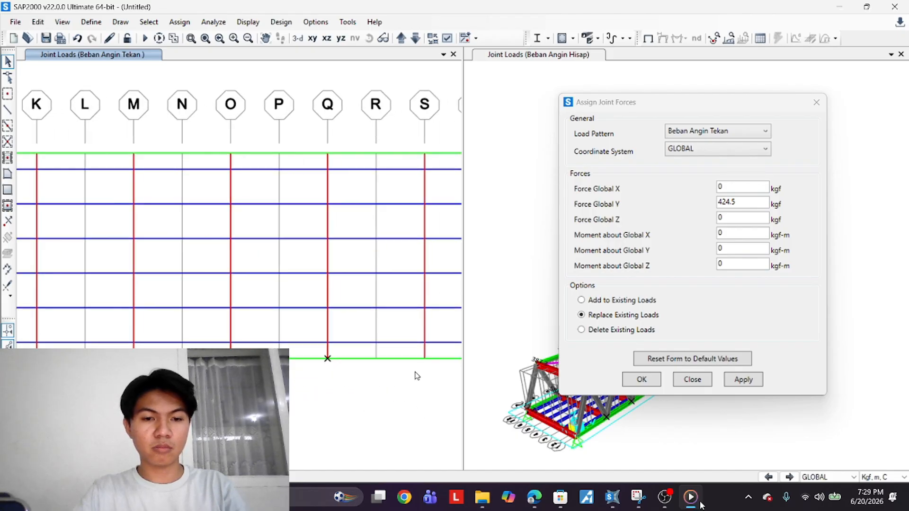
pyautogui.scroll(-4, 327, 411)
pyautogui.scroll(2, 339, 392)
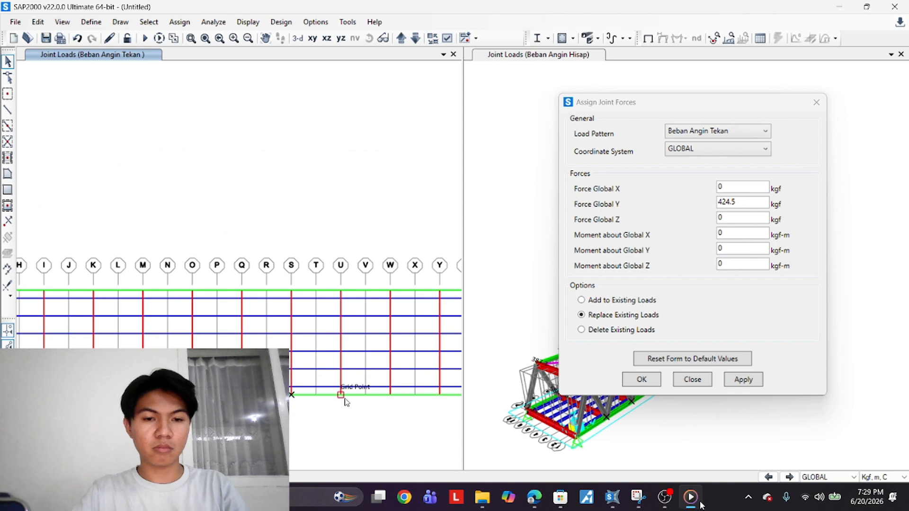
pyautogui.moveTo(406, 423); pyautogui.dragTo(216, 440, button='middle')
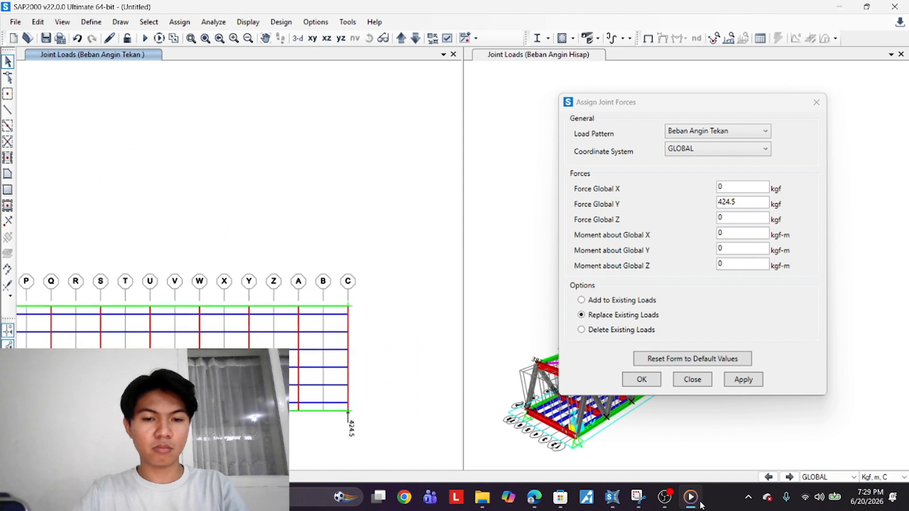
pyautogui.click(298, 410)
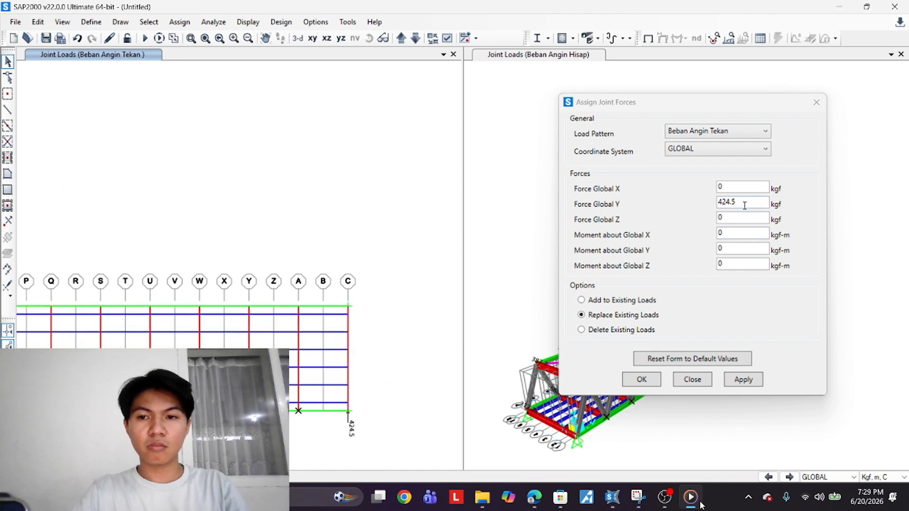
pyautogui.click(701, 227)
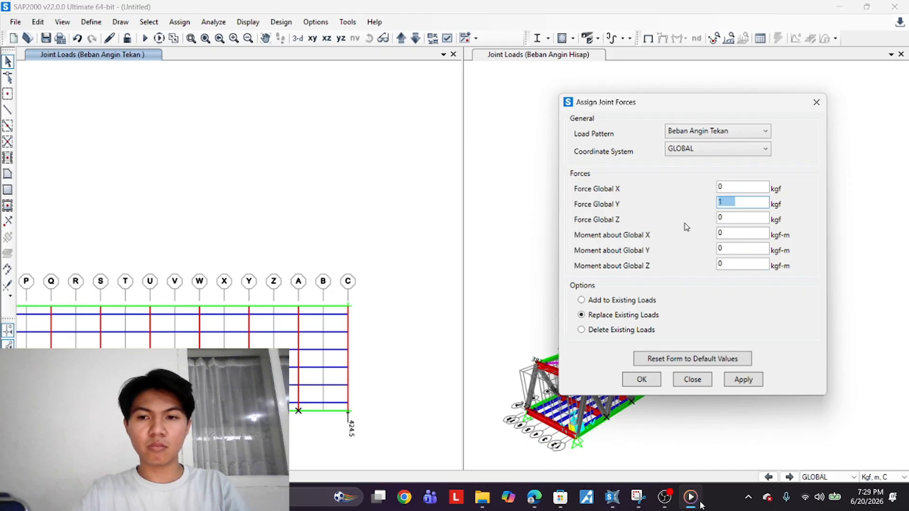
pyautogui.write('1176')
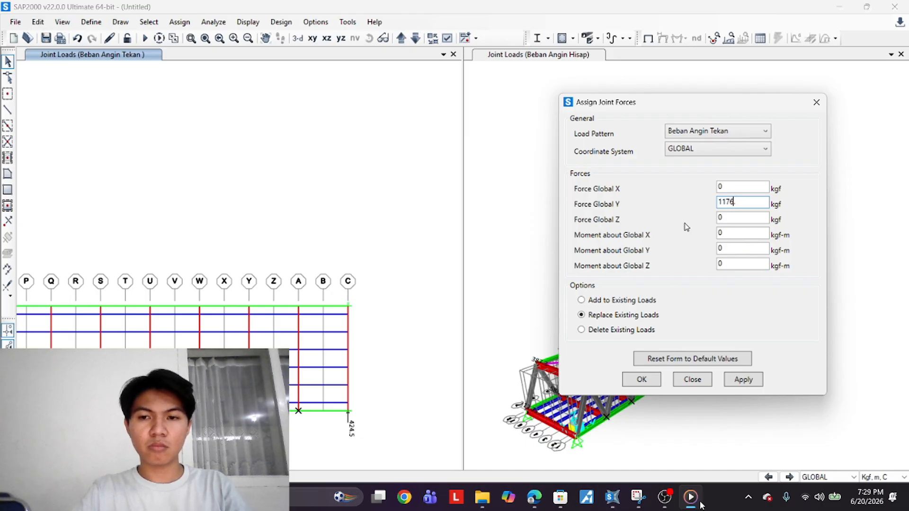
pyautogui.write('.36')
pyautogui.click(745, 379)
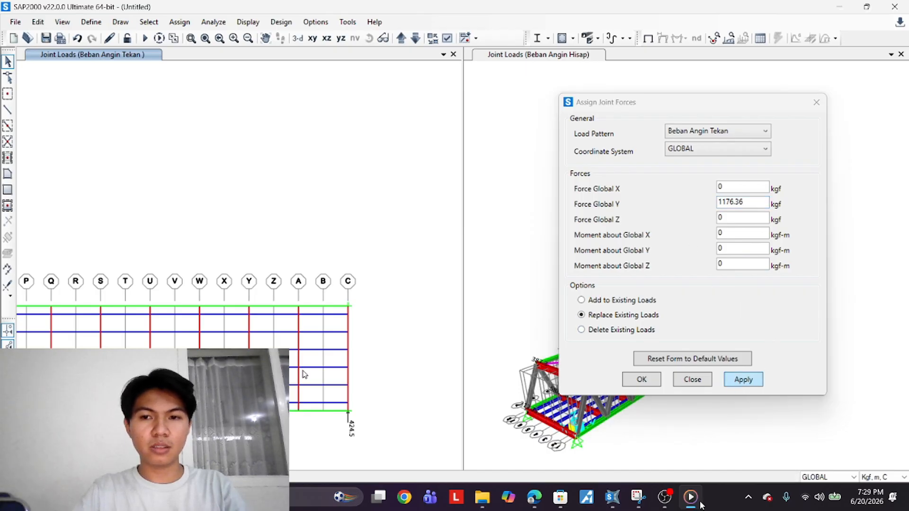
# Move the plan view up one level, select the end joint there, and apply a 774.6 kgf Global Y force
pyautogui.scroll(-2, 297, 313)
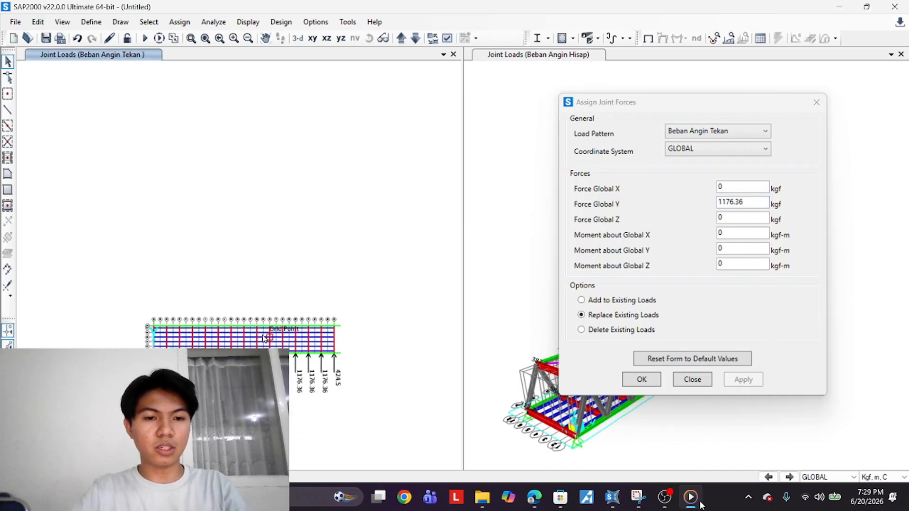
pyautogui.click(401, 38)
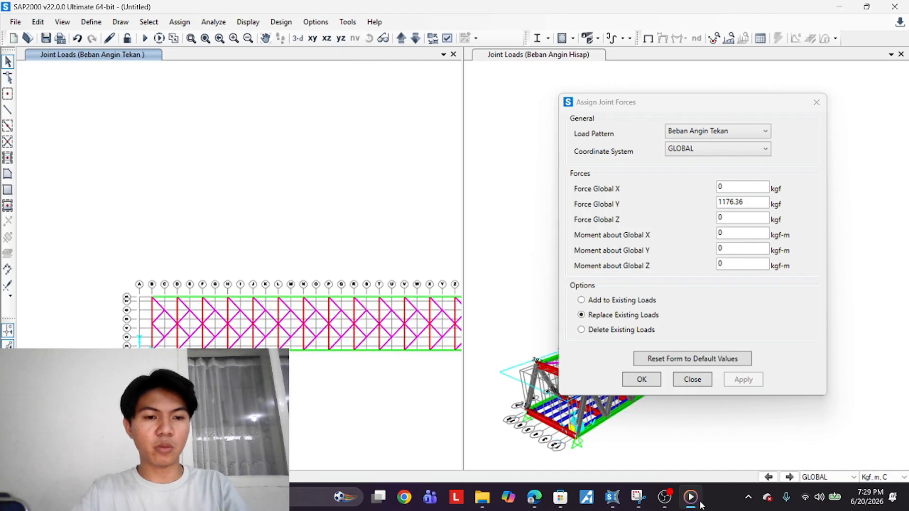
pyautogui.scroll(2, 357, 378)
pyautogui.scroll(-4, 313, 364)
pyautogui.scroll(2, 370, 367)
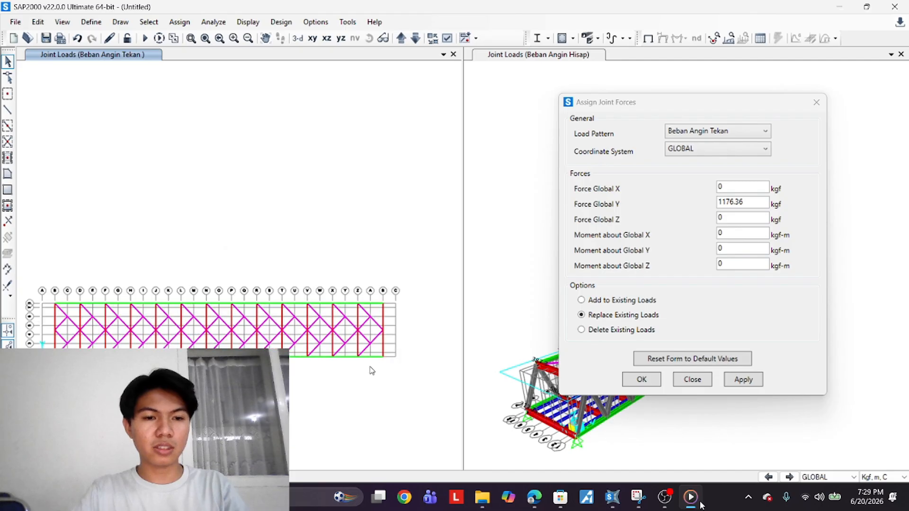
pyautogui.click(386, 360)
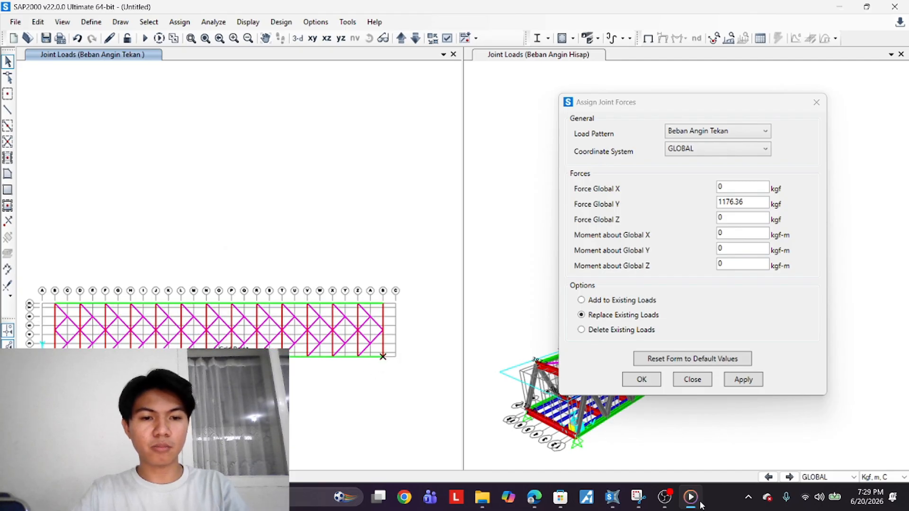
pyautogui.doubleClick(741, 202)
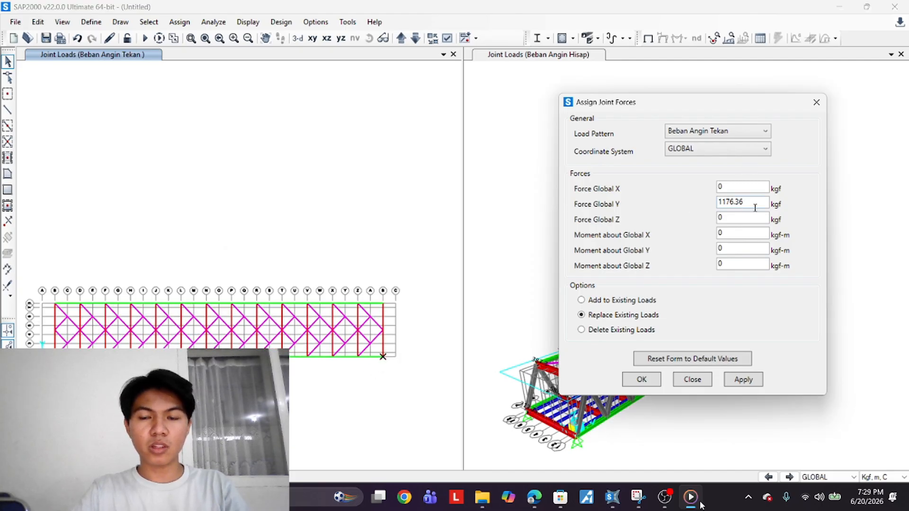
pyautogui.write('774.6')
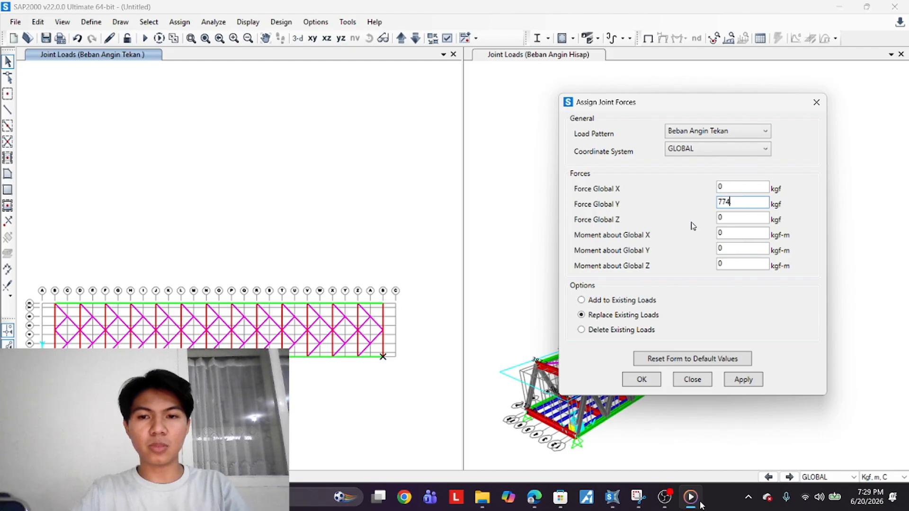
pyautogui.click(753, 379)
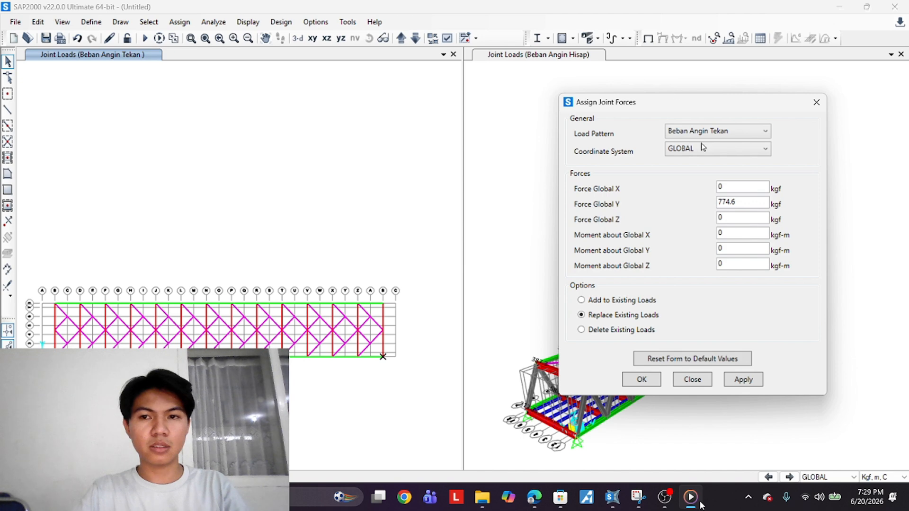
pyautogui.click(754, 381)
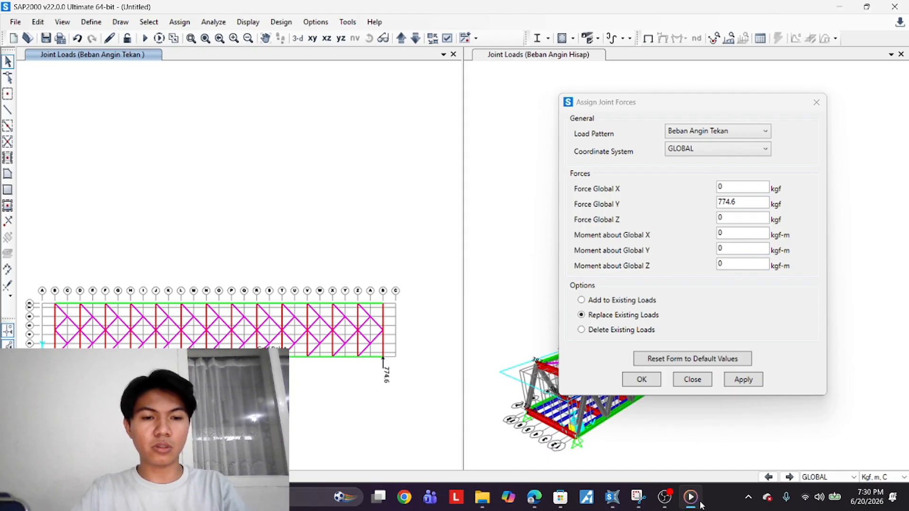
# Select the three neighbouring interior joints on that level and apply a 1176.6 kgf Global Y force
pyautogui.click(308, 357)
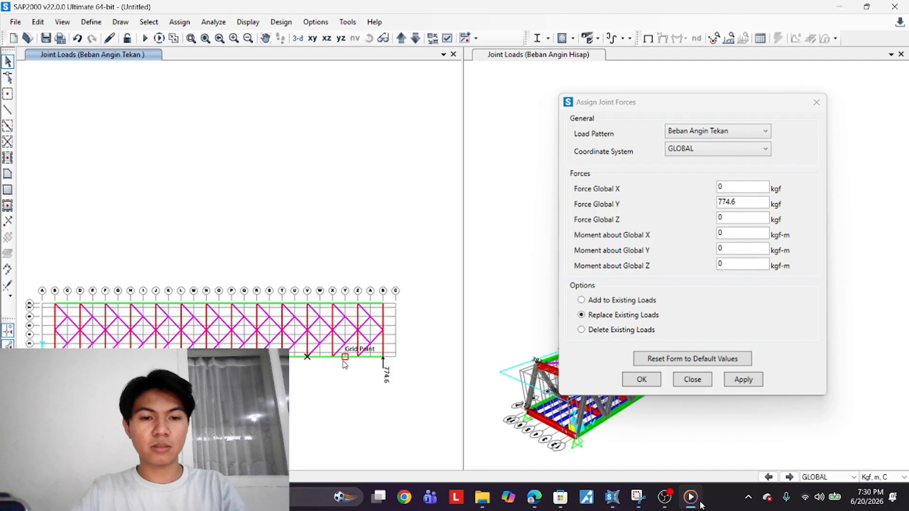
pyautogui.click(332, 356)
pyautogui.click(357, 356)
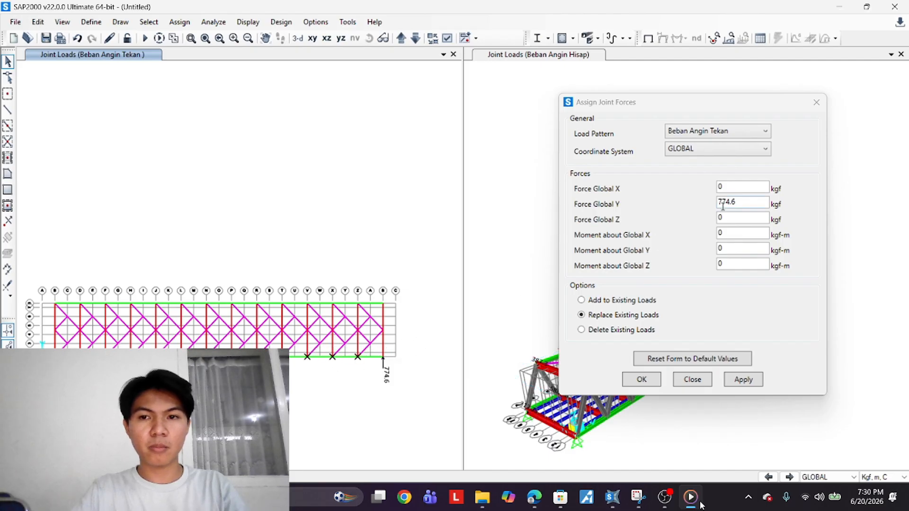
pyautogui.click(687, 221)
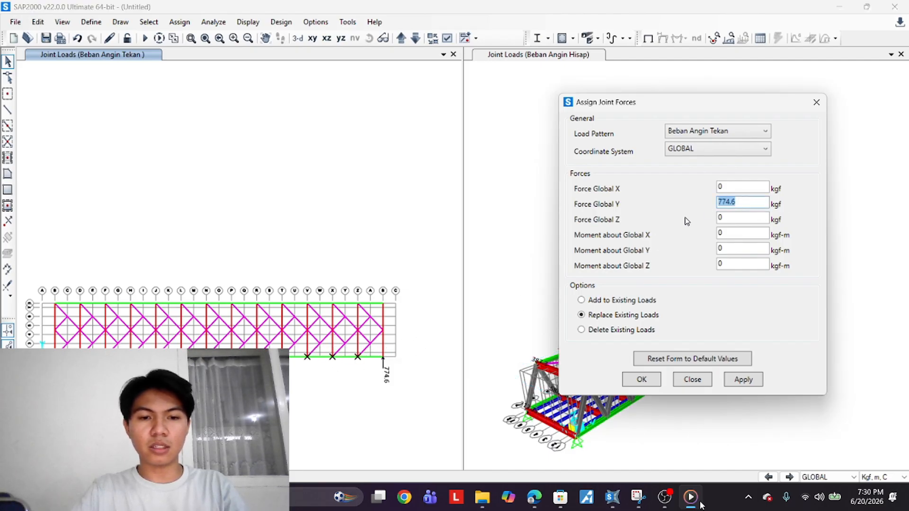
pyautogui.write('1176')
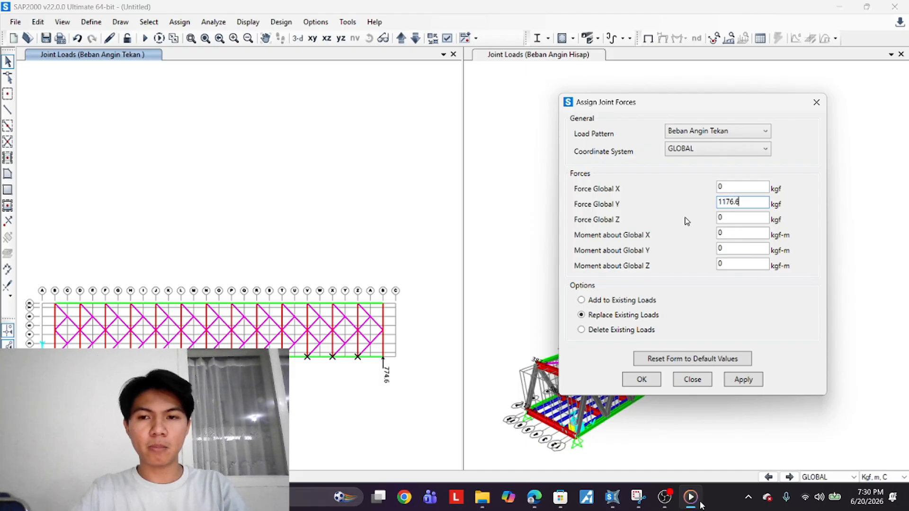
pyautogui.click(746, 385)
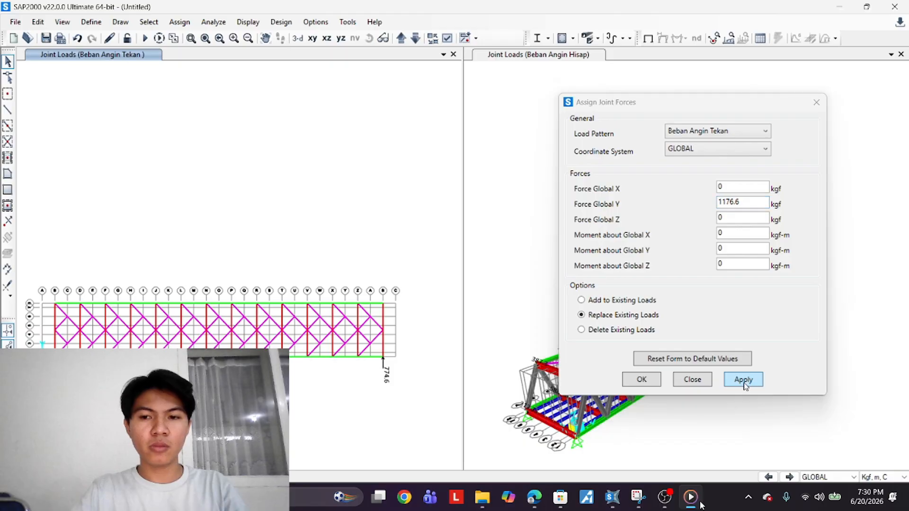
# Confirm the 1176.6 kgf joint force and switch both views back to the undeformed model without load display
pyautogui.click(652, 382)
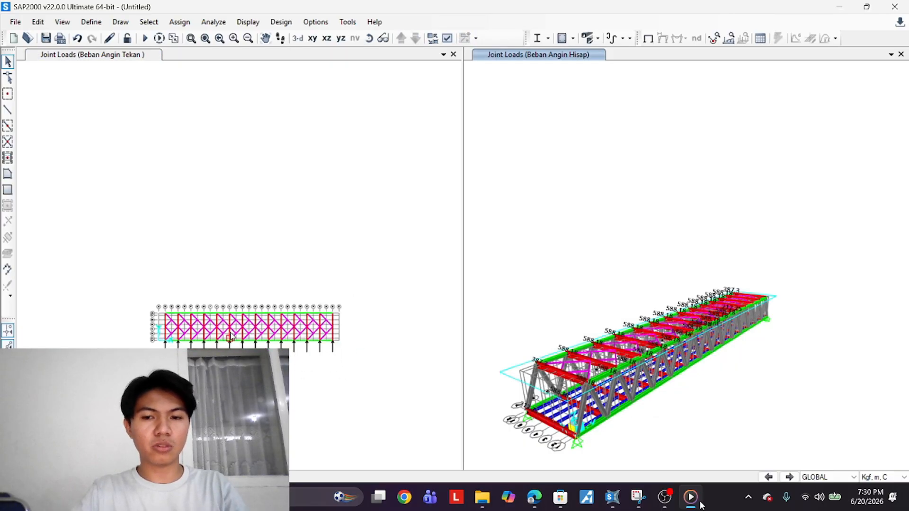
pyautogui.scroll(2, 230, 337)
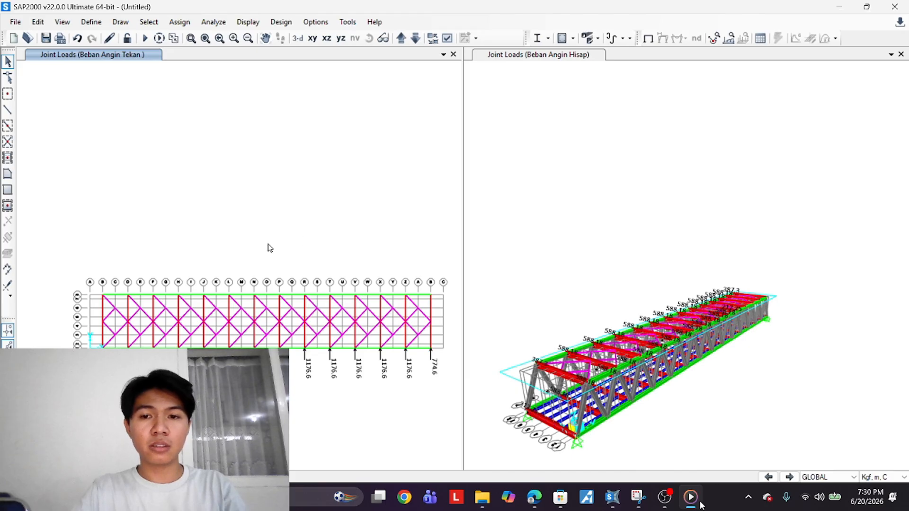
pyautogui.click(317, 42)
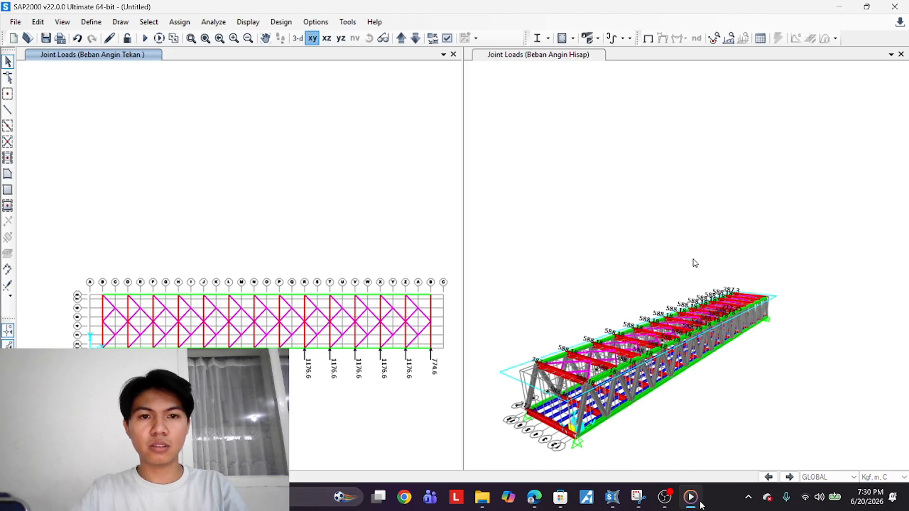
pyautogui.click(601, 157)
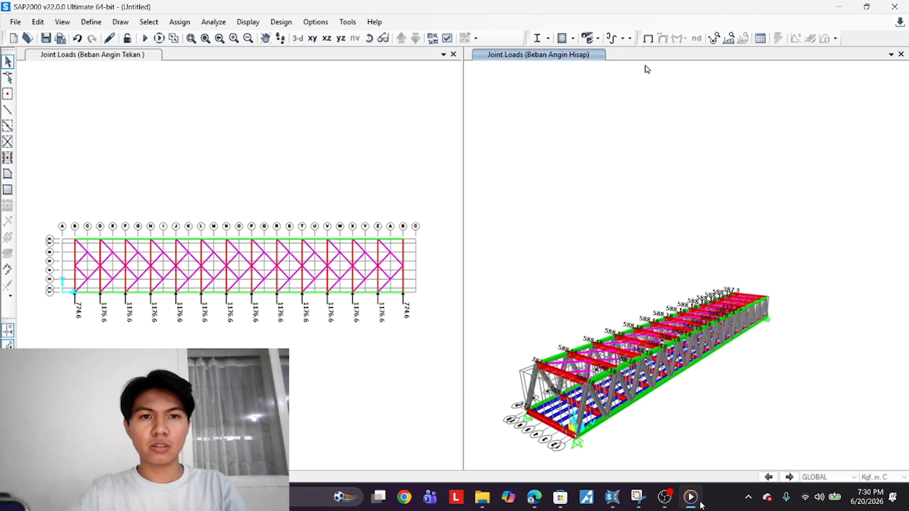
pyautogui.click(648, 38)
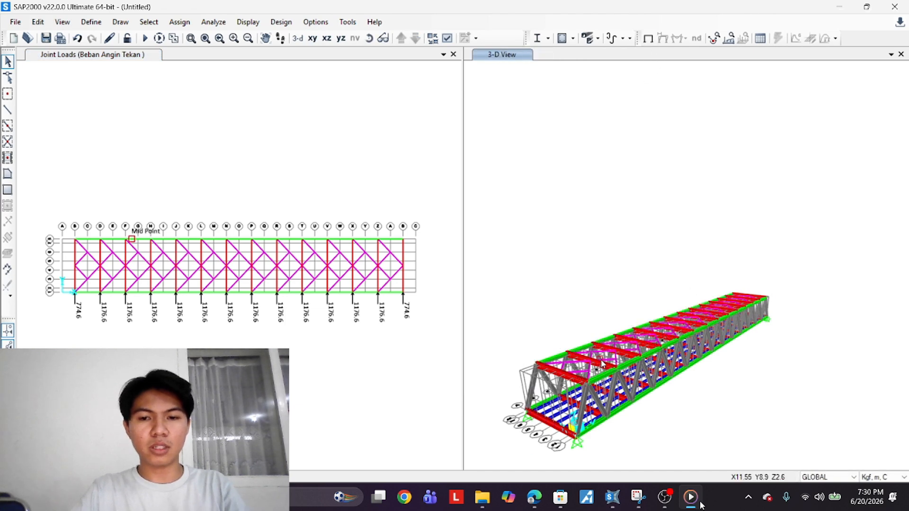
pyautogui.moveTo(599, 369); pyautogui.dragTo(613, 335, button='middle')
pyautogui.click(279, 233)
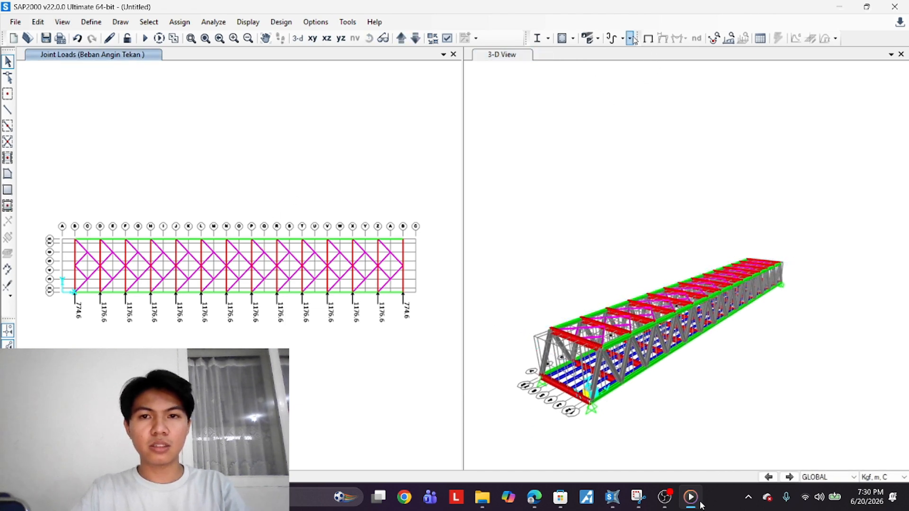
pyautogui.click(648, 37)
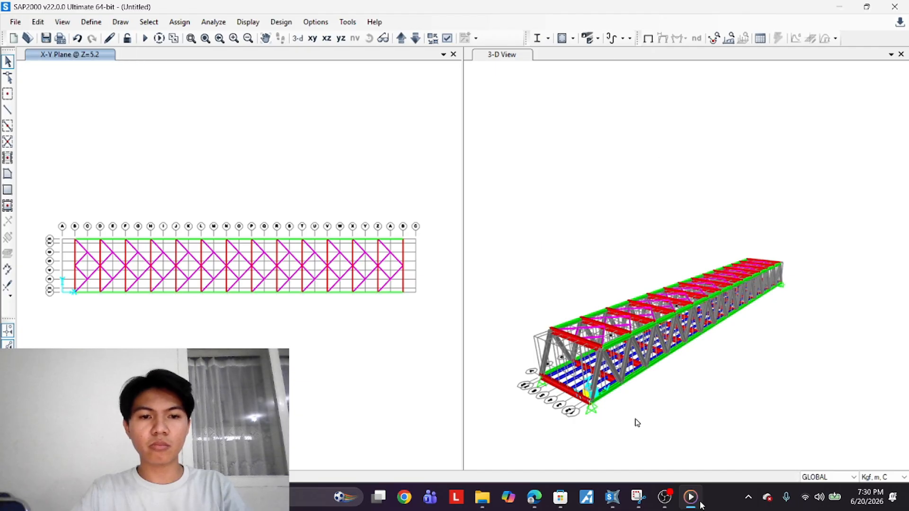
pyautogui.scroll(4, 596, 363)
pyautogui.moveTo(596, 362); pyautogui.dragTo(624, 319, button='middle')
pyautogui.scroll(-4, 624, 319)
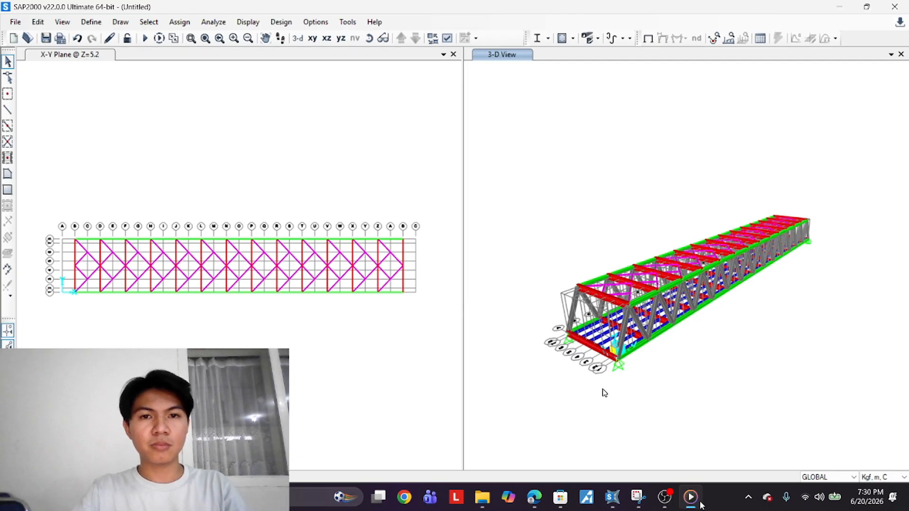
# Move the plan view down to Z=0, select the end joints, and apply a -3996.97 kgf Global Z force under Beban Angin Tekan
pyautogui.click(338, 194)
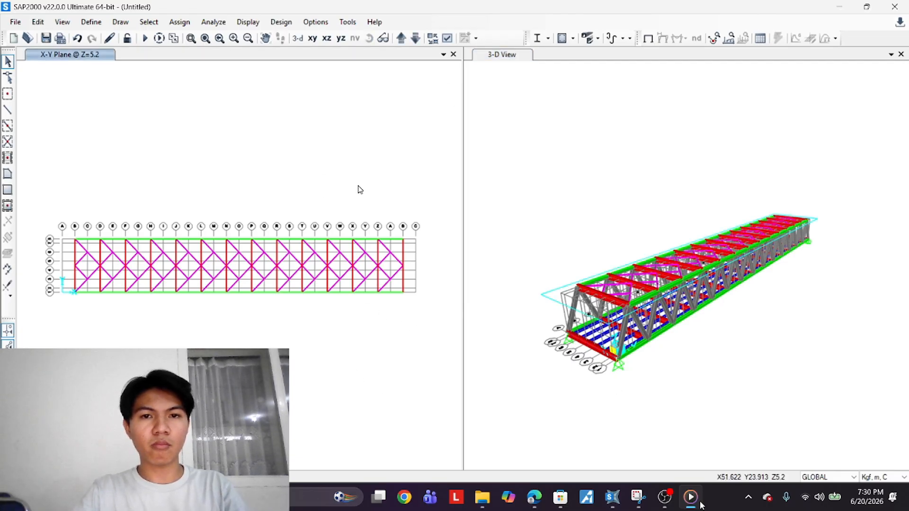
pyautogui.click(415, 38)
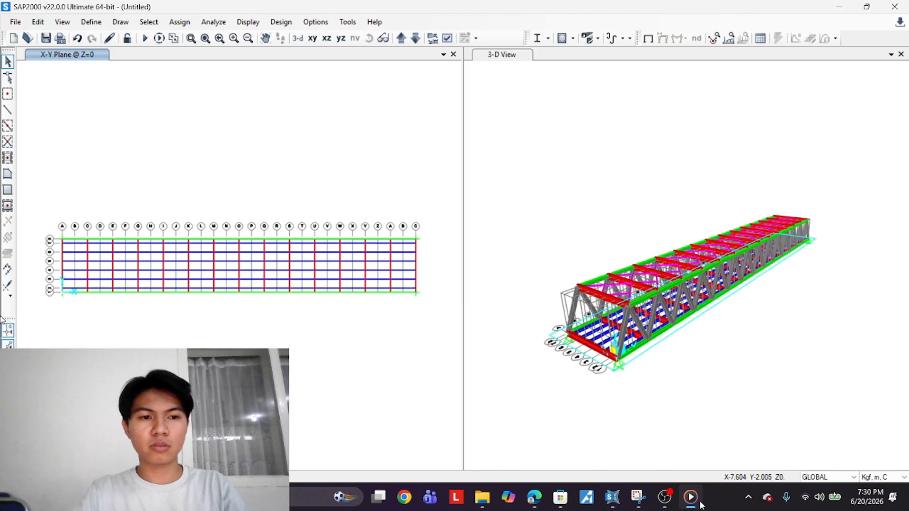
pyautogui.scroll(2, 69, 292)
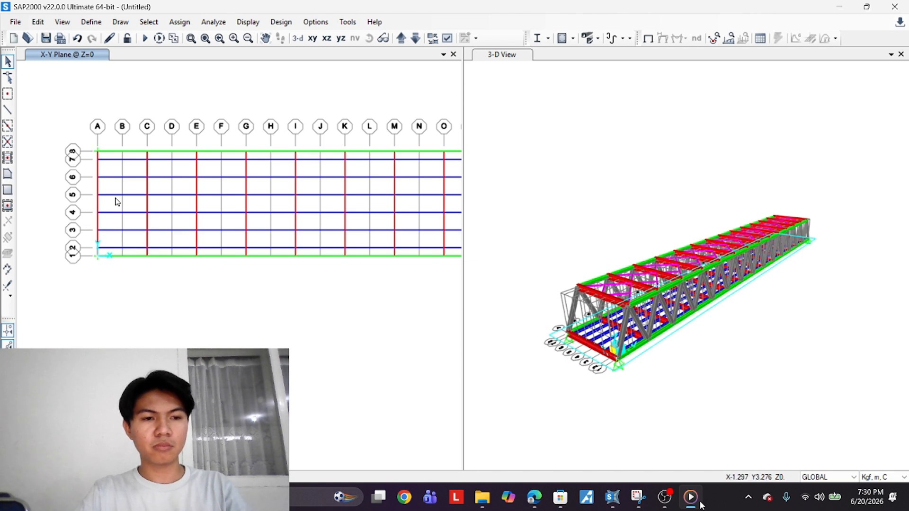
pyautogui.click(97, 159)
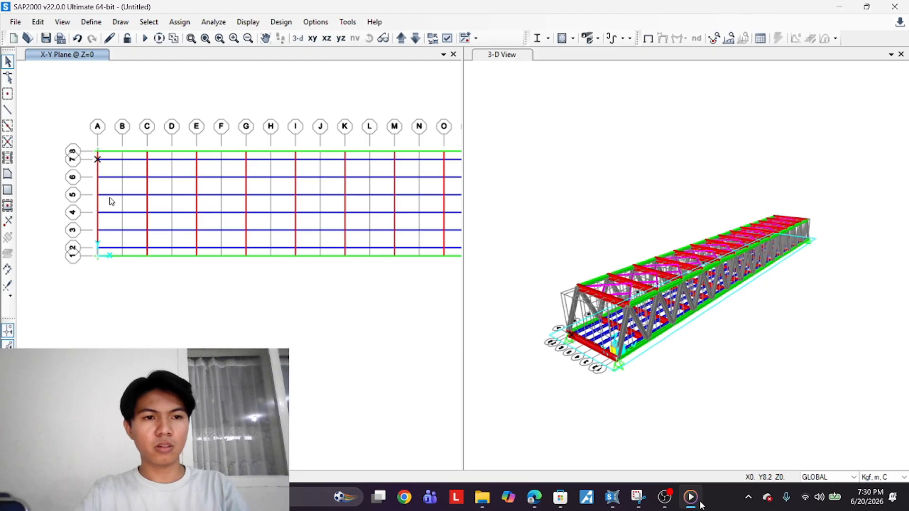
pyautogui.moveTo(141, 221); pyautogui.dragTo(43, 301, button='middle')
pyautogui.scroll(-3, 44, 301)
pyautogui.scroll(3, 350, 287)
pyautogui.scroll(2, 353, 286)
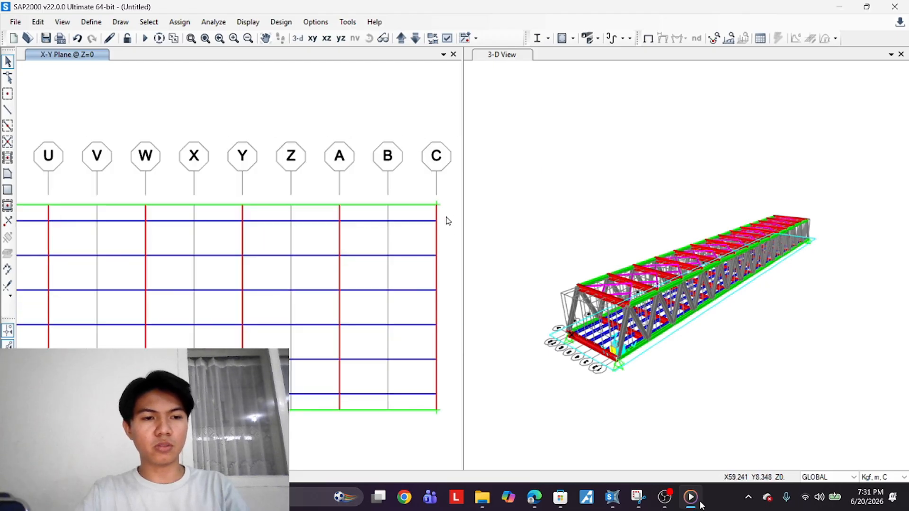
pyautogui.click(436, 221)
pyautogui.click(436, 394)
pyautogui.scroll(-3, 292, 407)
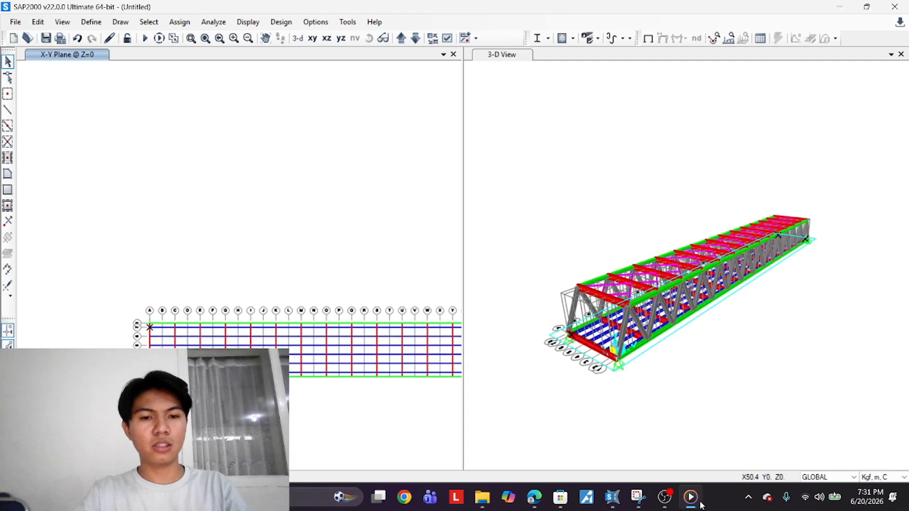
pyautogui.scroll(3, 150, 338)
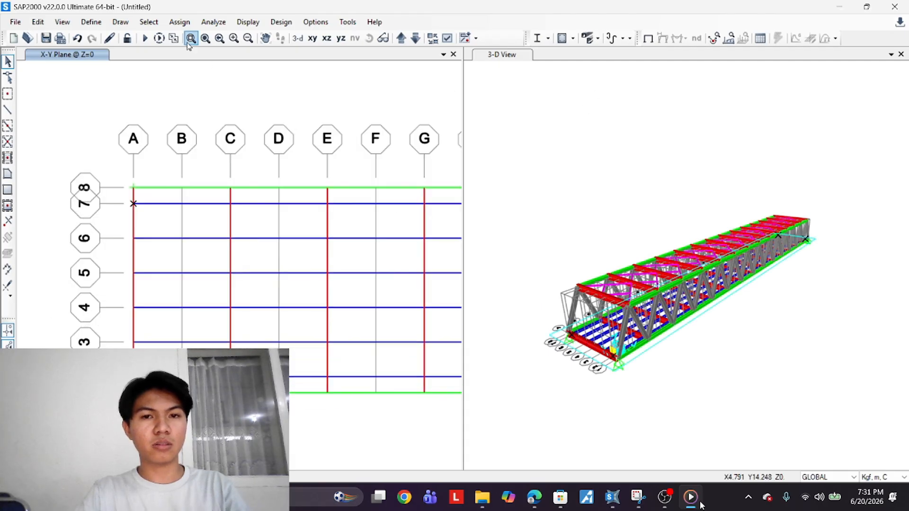
pyautogui.click(179, 22)
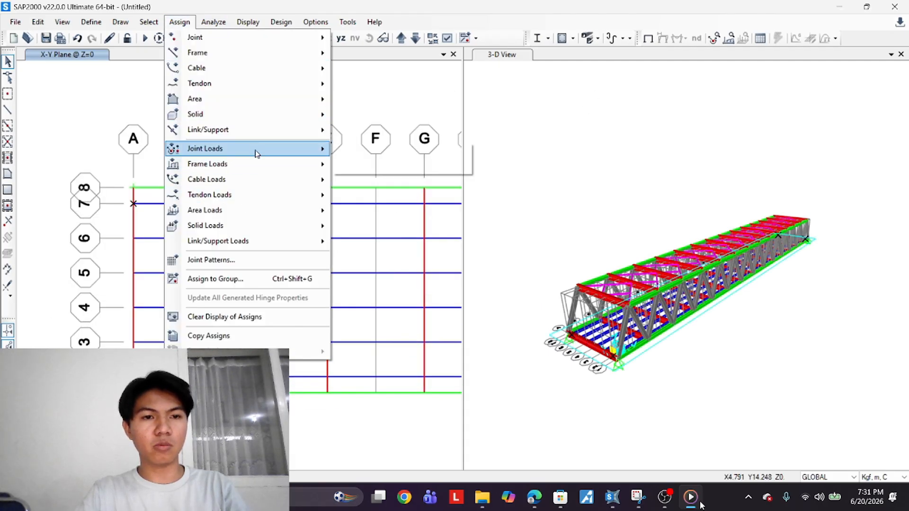
pyautogui.moveTo(255, 149)
pyautogui.click(355, 148)
pyautogui.moveTo(516, 198); pyautogui.dragTo(481, 198)
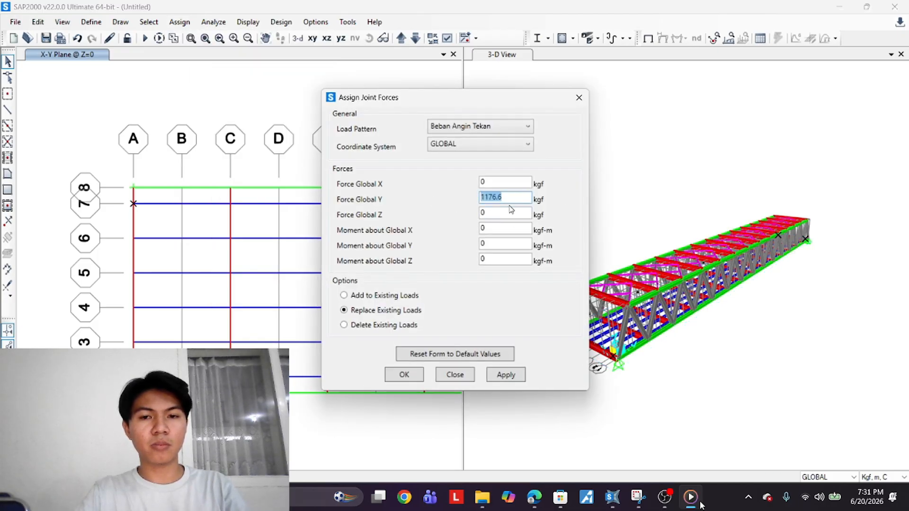
pyautogui.write('0')
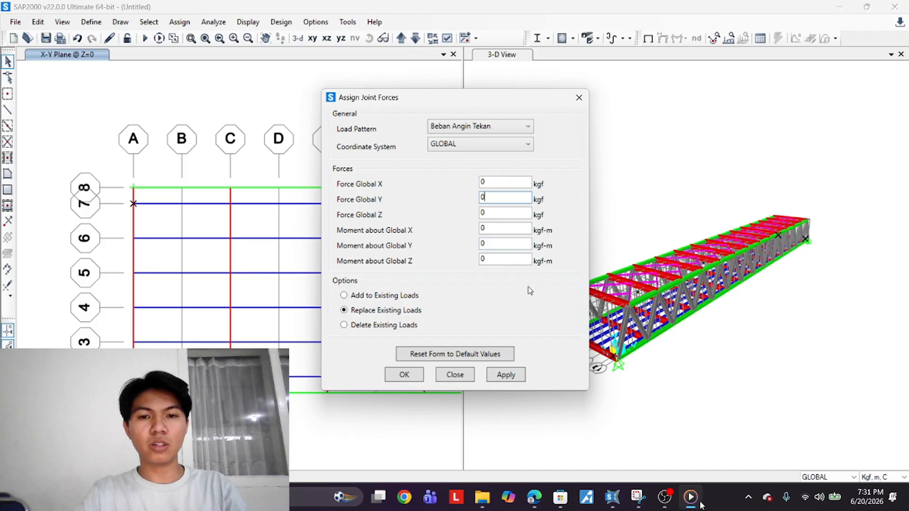
pyautogui.doubleClick(482, 213)
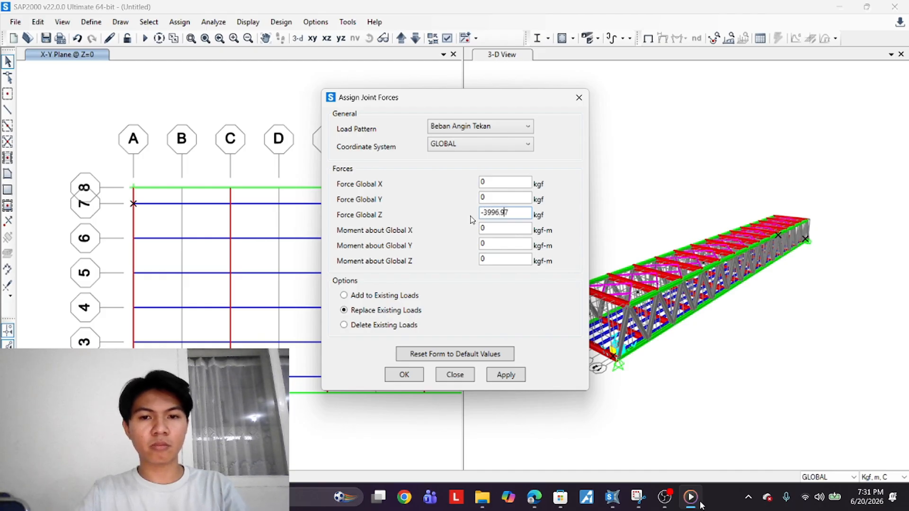
pyautogui.click(519, 375)
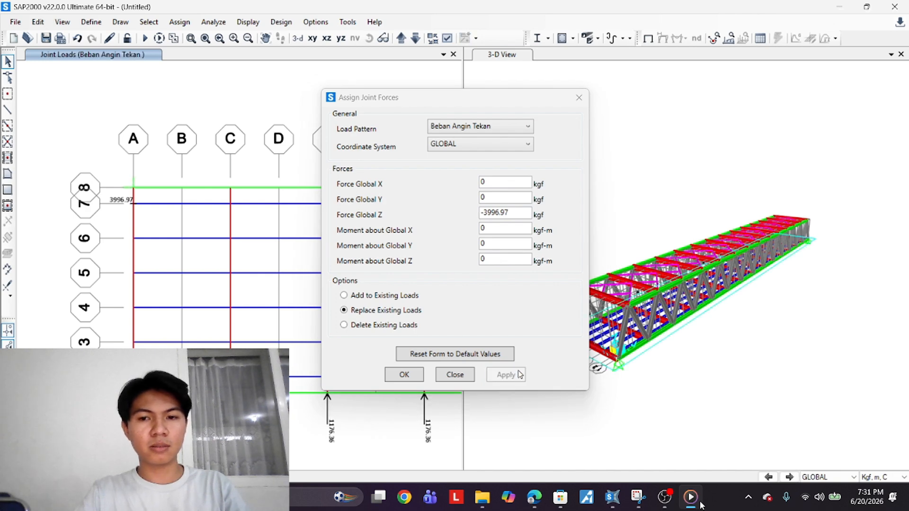
# Delete the Beban Angin Tekan joint loads from the two end joints at Z=0
pyautogui.click(523, 138)
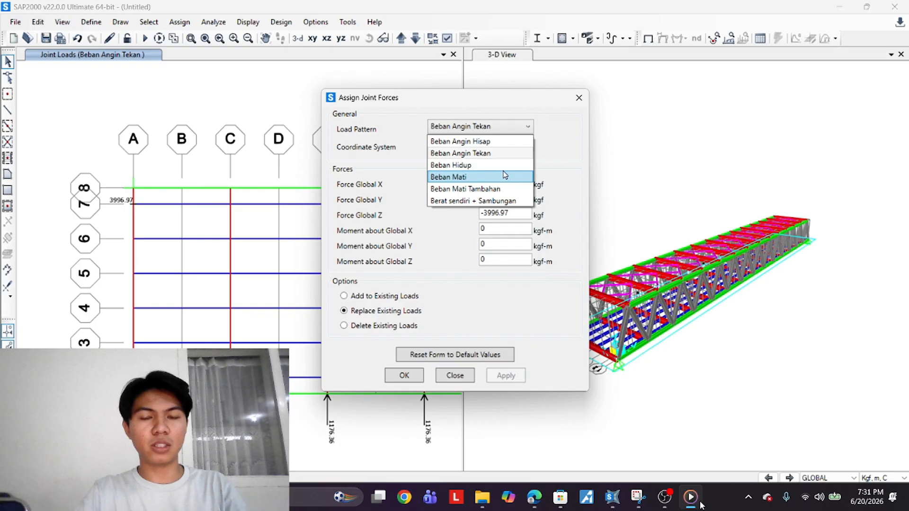
pyautogui.click(540, 122)
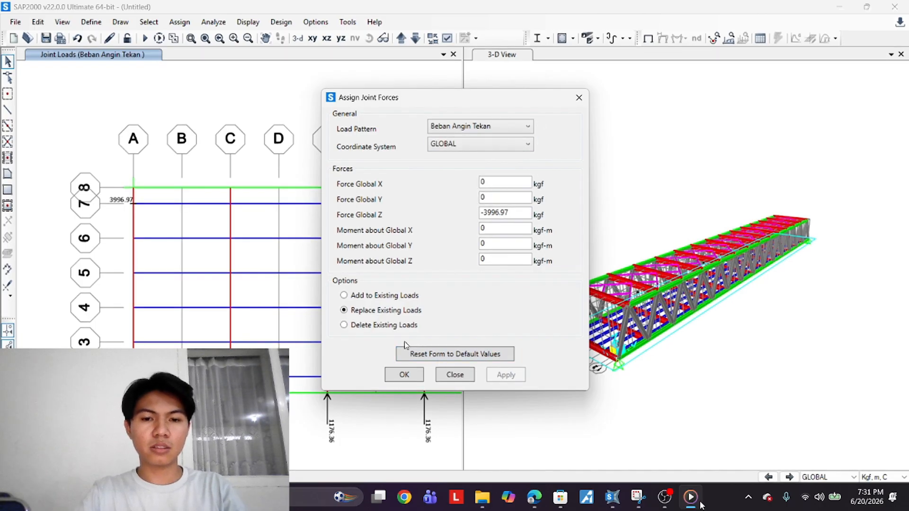
pyautogui.click(368, 326)
pyautogui.click(137, 204)
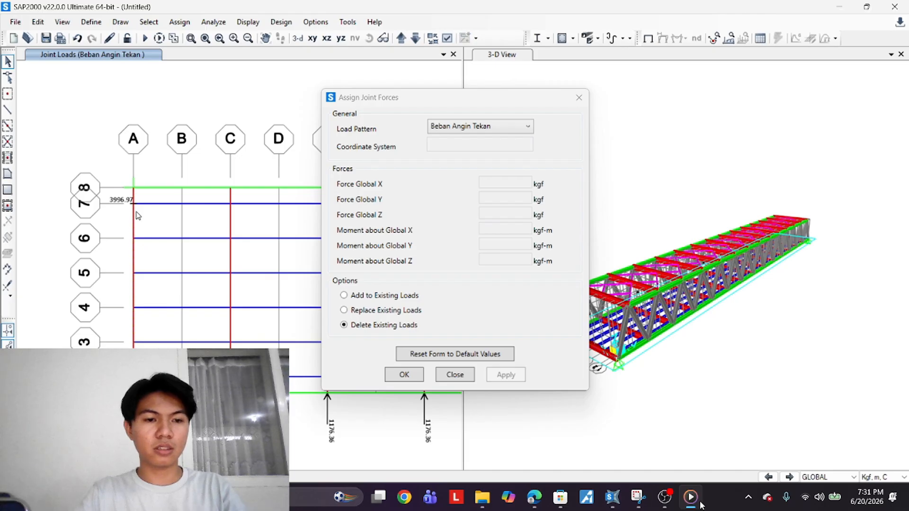
pyautogui.scroll(-2, 137, 215)
pyautogui.scroll(-6, 163, 308)
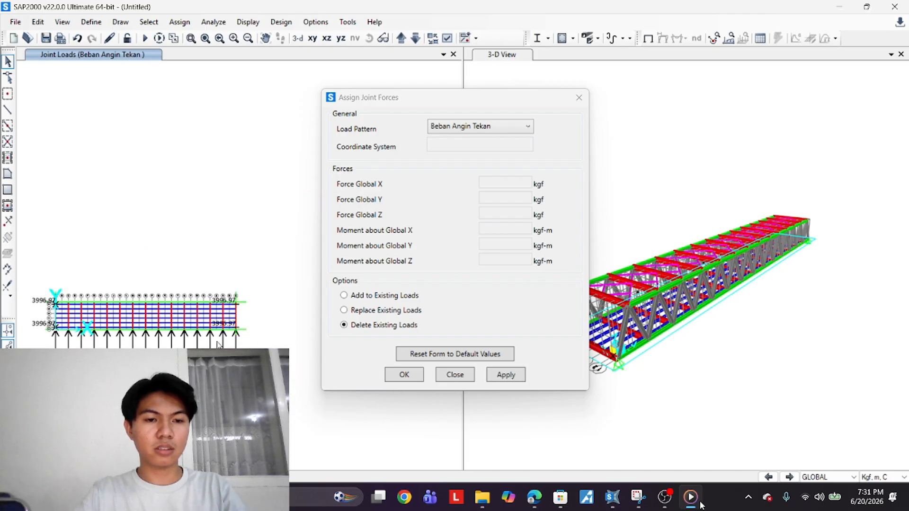
pyautogui.scroll(9, 233, 314)
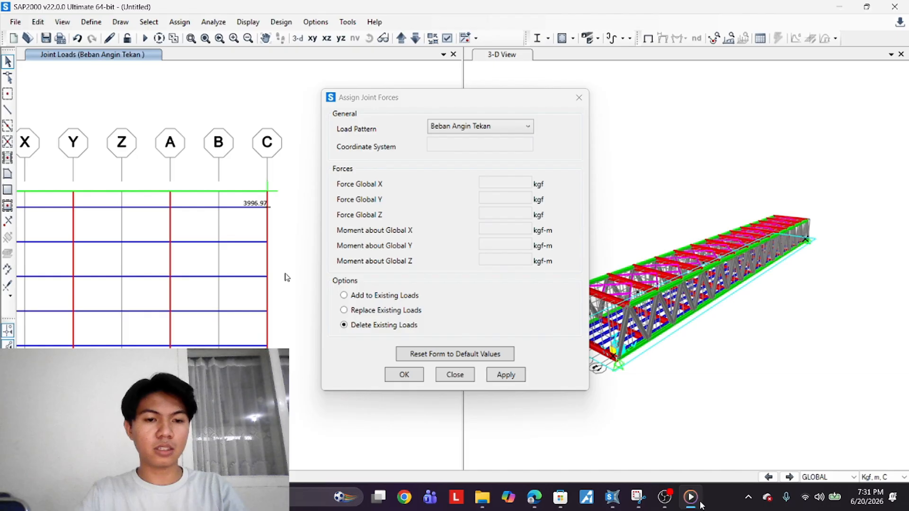
pyautogui.click(267, 207)
pyautogui.click(505, 374)
pyautogui.click(505, 374)
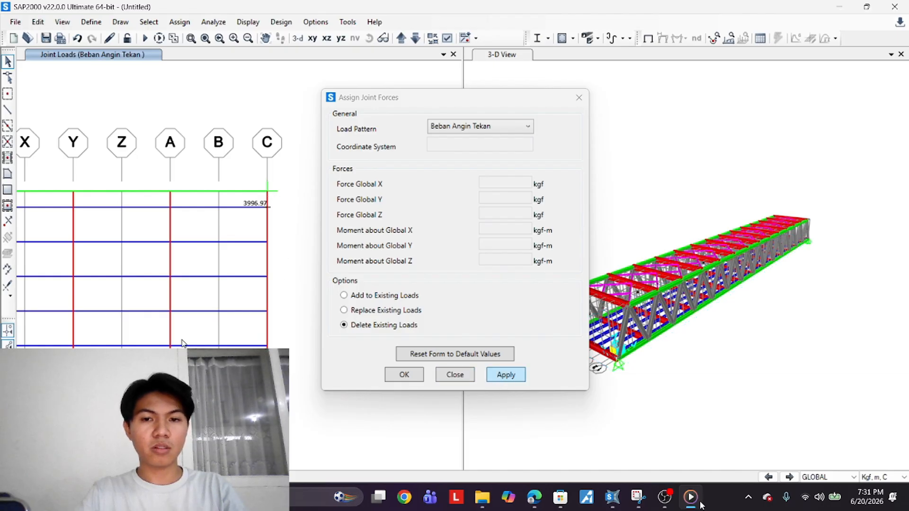
# Switch the load pattern to Beban Mati, select the end joints at Z=0, and apply a -3996.97 kgf Global Z force replacing existing loads
pyautogui.click(500, 127)
pyautogui.click(499, 175)
pyautogui.click(98, 321)
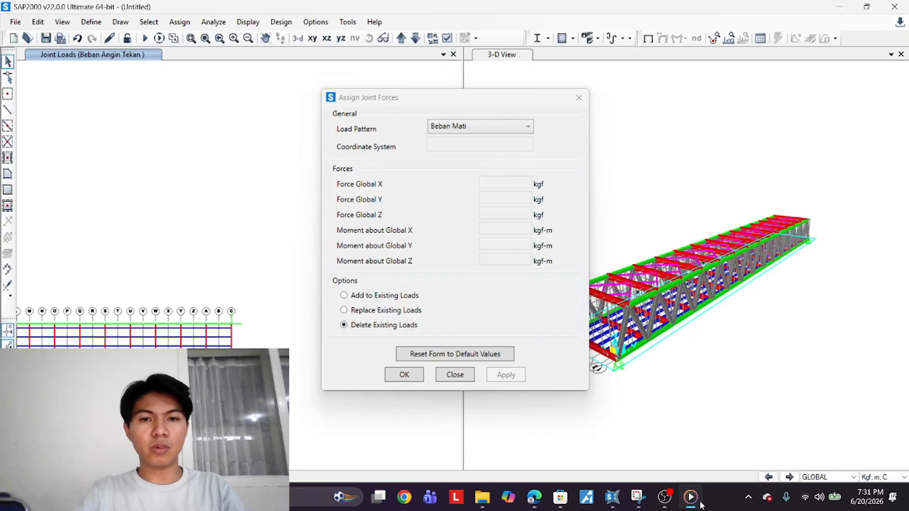
pyautogui.scroll(3, 99, 321)
pyautogui.scroll(3, 99, 321)
pyautogui.click(192, 311)
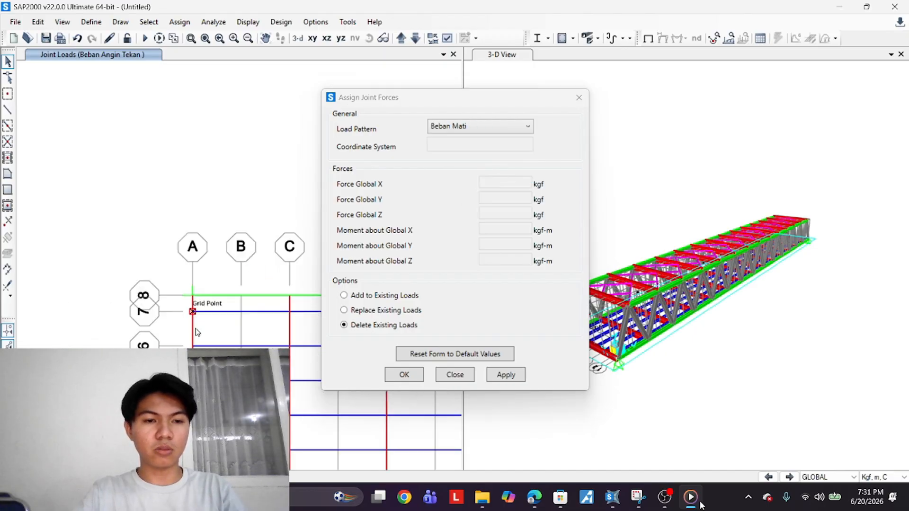
pyautogui.moveTo(273, 459); pyautogui.dragTo(190, 335, button='middle')
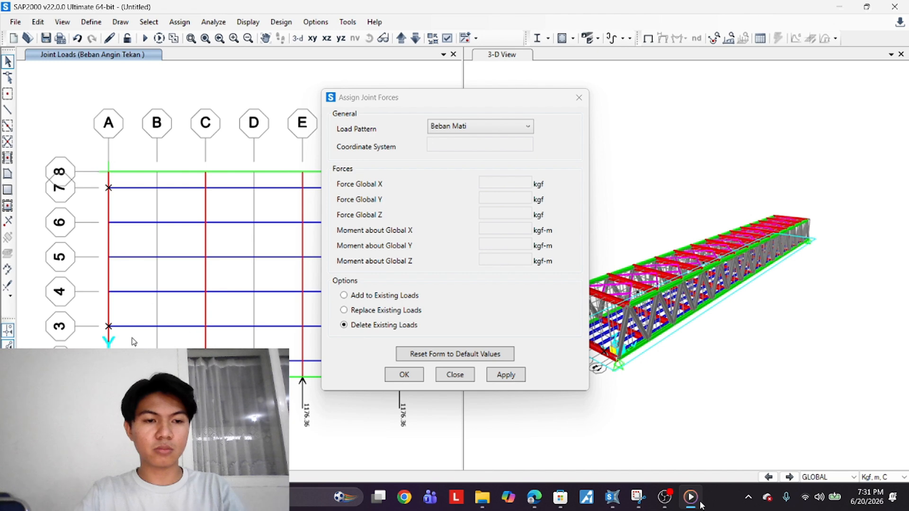
pyautogui.hotkey('ctrl', 'q')
pyautogui.click(108, 360)
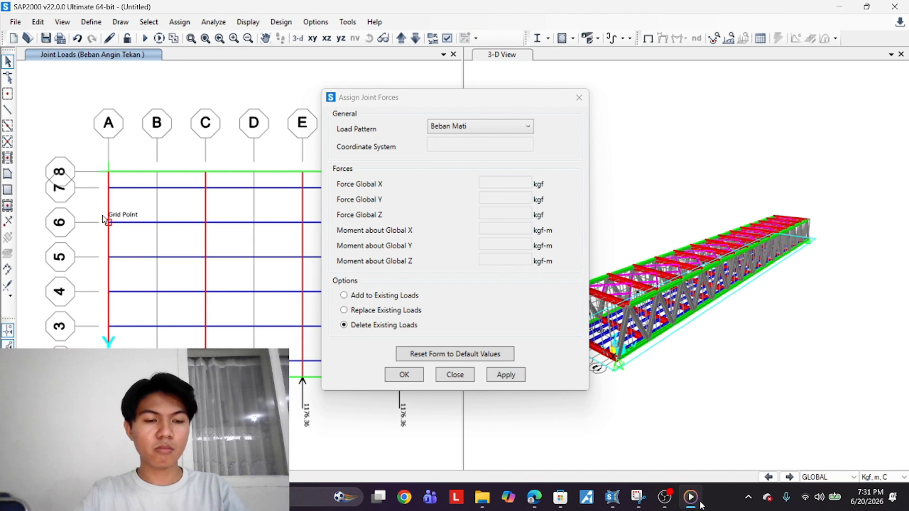
pyautogui.scroll(-8, 90, 347)
pyautogui.scroll(5, 268, 327)
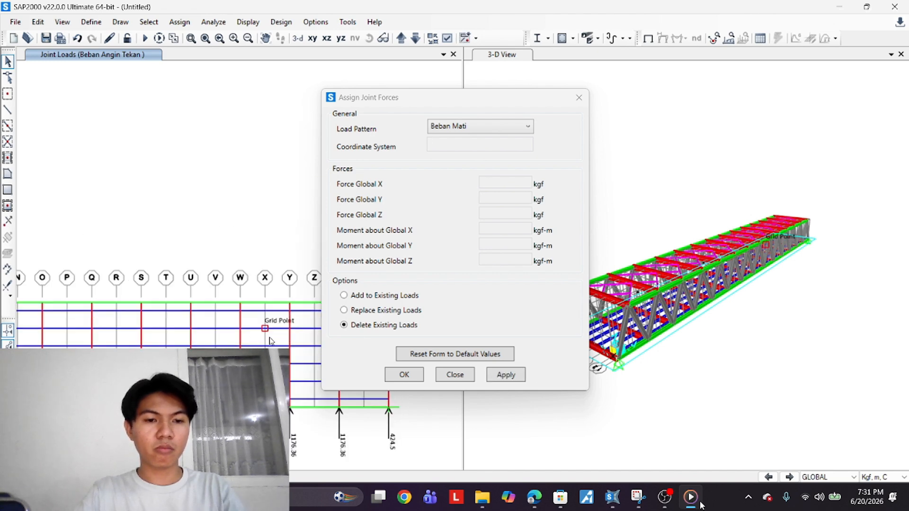
pyautogui.moveTo(271, 341); pyautogui.dragTo(178, 334, button='middle')
pyautogui.click(251, 300)
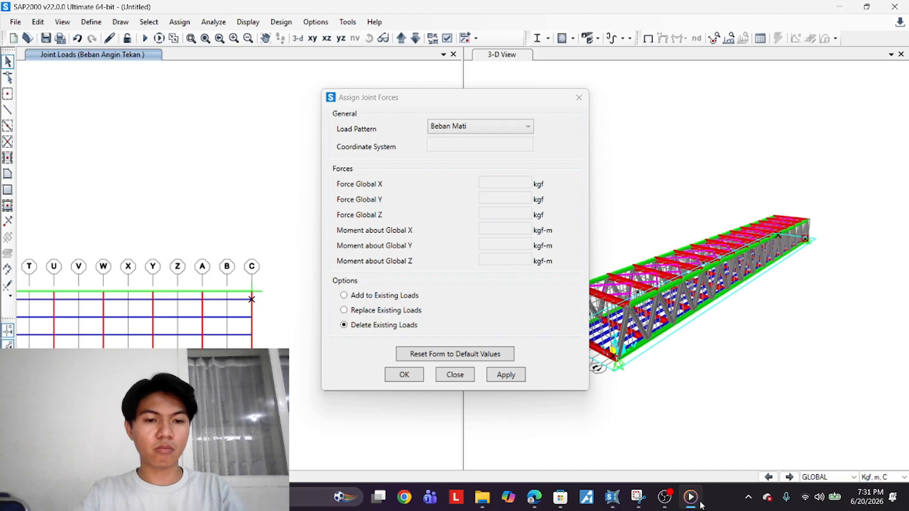
pyautogui.click(487, 129)
pyautogui.click(487, 131)
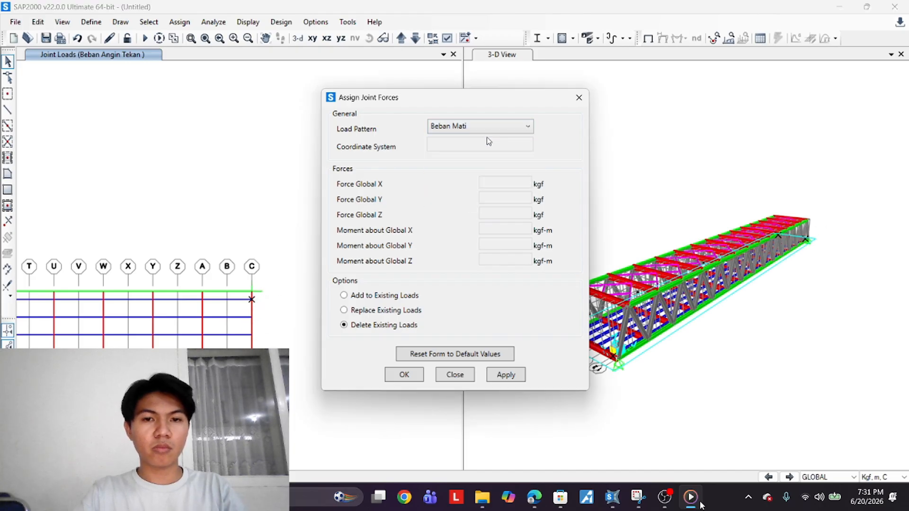
pyautogui.click(390, 311)
pyautogui.click(508, 377)
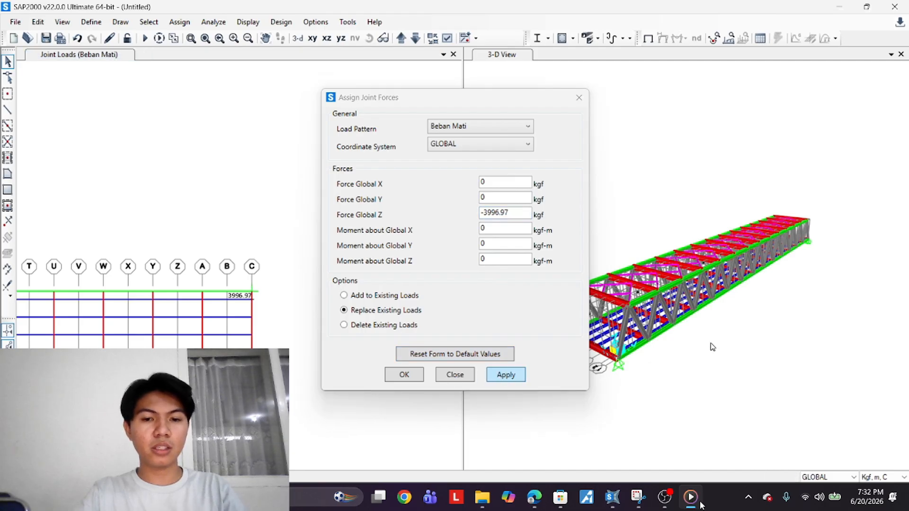
pyautogui.moveTo(709, 344); pyautogui.dragTo(838, 355, button='middle')
pyautogui.scroll(3, 738, 384)
pyautogui.scroll(3, 740, 385)
pyautogui.keyDown('shift'); pyautogui.moveTo(748, 421); pyautogui.dragTo(800, 416, button='middle'); pyautogui.keyUp('shift')
pyautogui.scroll(-3, 874, 398)
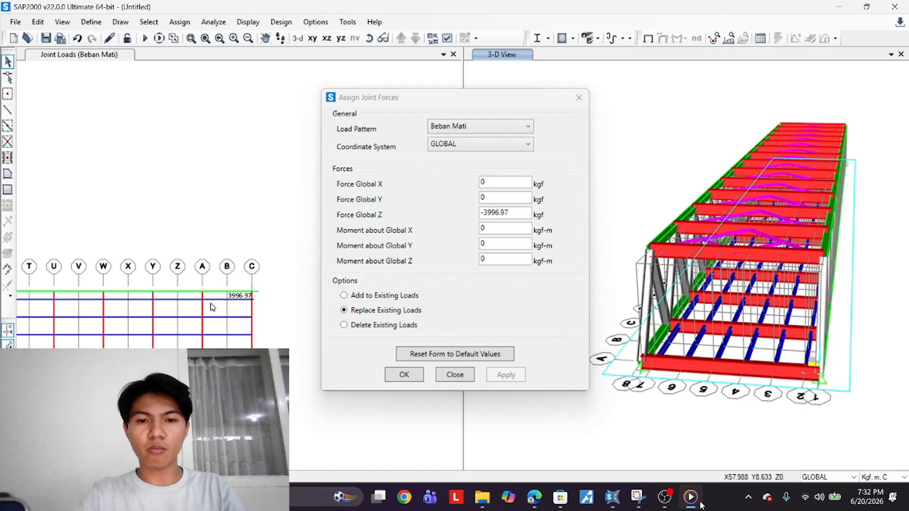
# Select the intermediate joints along one longitudinal edge line of the Z=0 plan across the bridge length
pyautogui.moveTo(167, 307); pyautogui.dragTo(265, 294, button='middle')
pyautogui.scroll(-2, 232, 308)
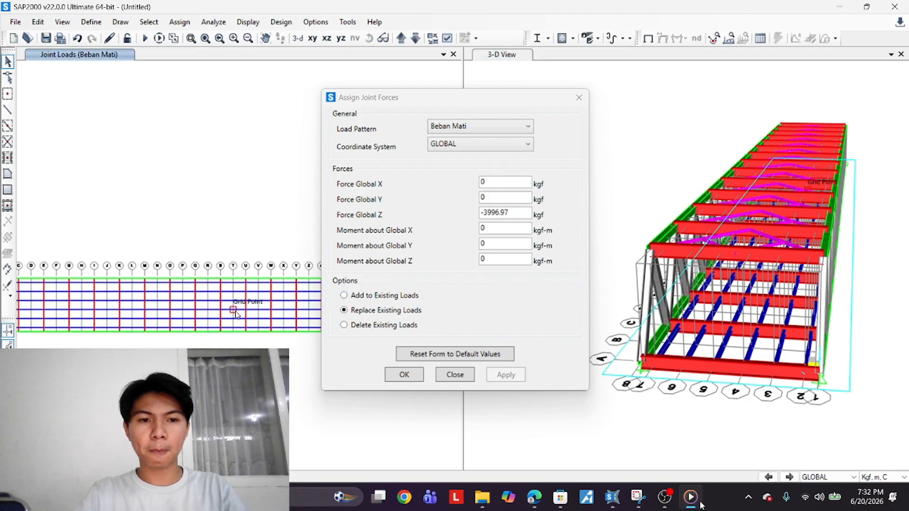
pyautogui.scroll(-4, 95, 314)
pyautogui.scroll(6, 51, 309)
pyautogui.scroll(2, 52, 312)
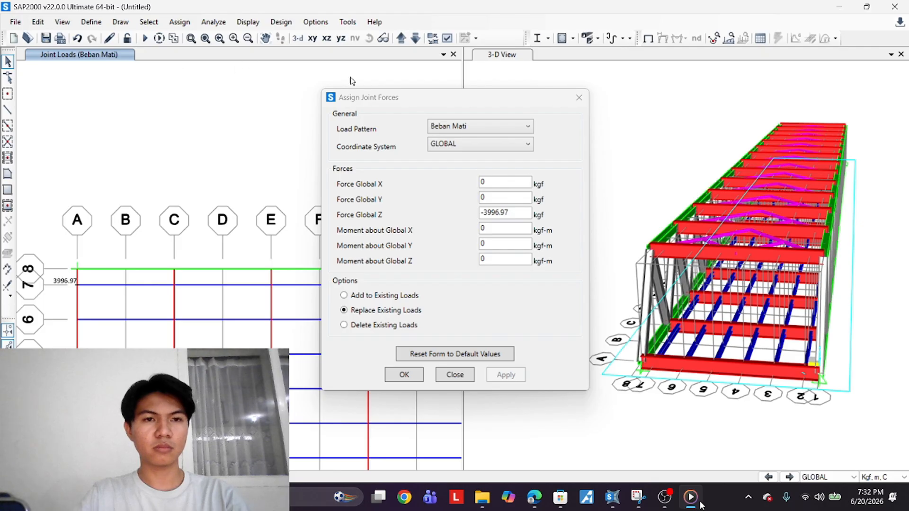
pyautogui.moveTo(400, 99); pyautogui.dragTo(543, 88)
pyautogui.scroll(-3, 402, 264)
pyautogui.scroll(5, 307, 294)
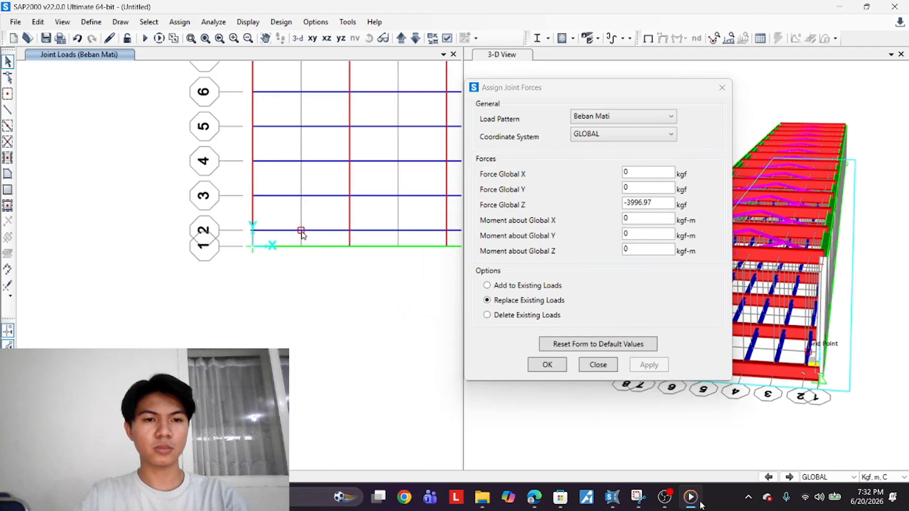
pyautogui.click(301, 269)
pyautogui.click(398, 268)
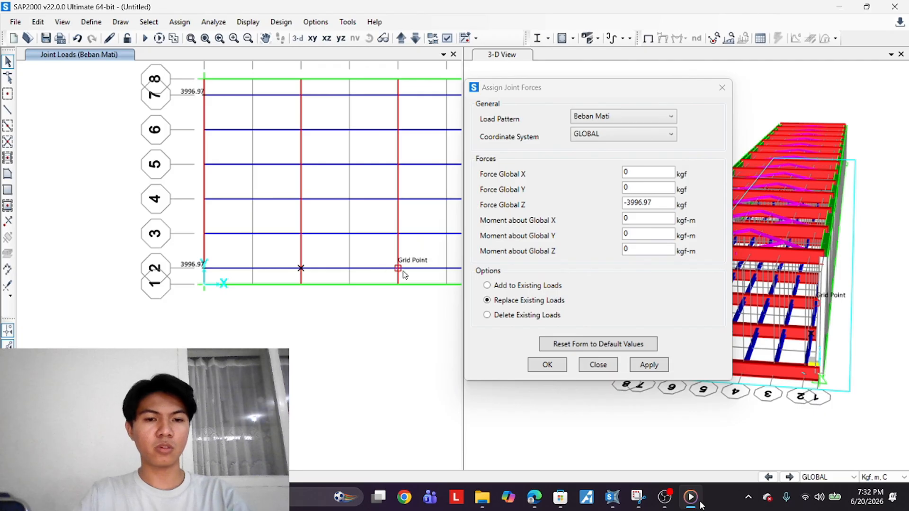
pyautogui.click(298, 281)
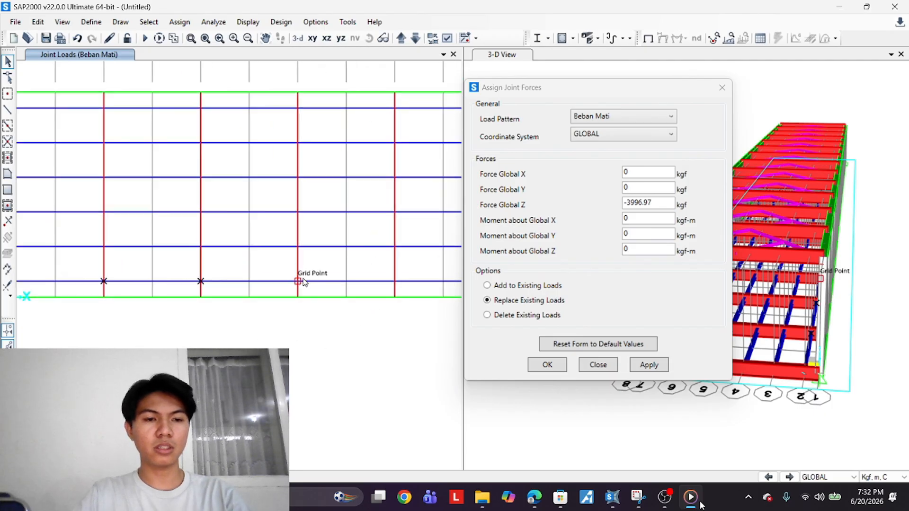
pyautogui.click(395, 281)
pyautogui.moveTo(393, 290); pyautogui.dragTo(142, 349, button='middle')
pyautogui.click(240, 340)
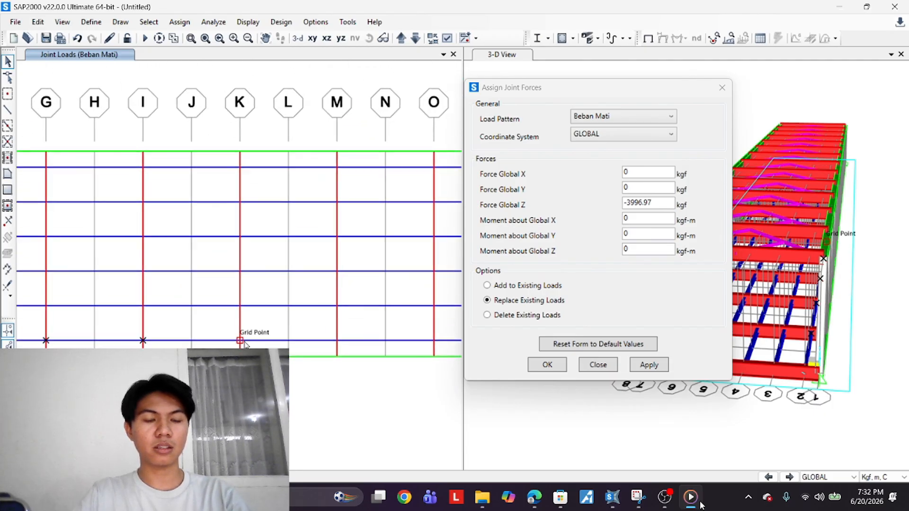
pyautogui.click(337, 340)
pyautogui.click(433, 340)
pyautogui.moveTo(433, 342); pyautogui.dragTo(329, 363, button='middle')
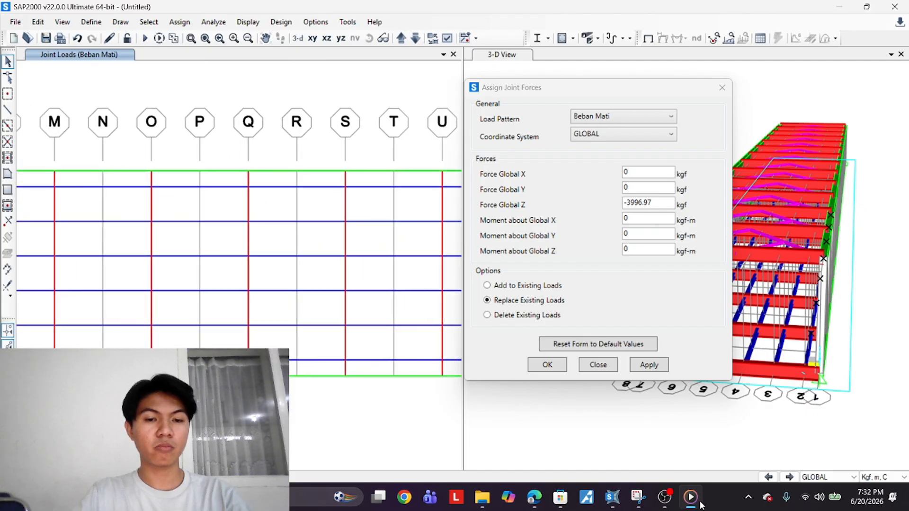
pyautogui.click(345, 360)
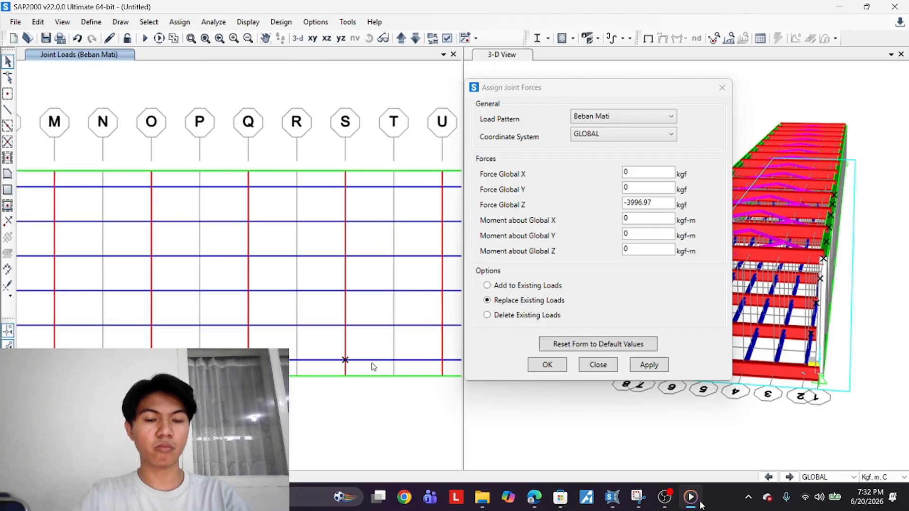
pyautogui.click(442, 360)
pyautogui.moveTo(442, 360); pyautogui.dragTo(227, 379, button='middle')
pyautogui.click(325, 380)
pyautogui.click(422, 380)
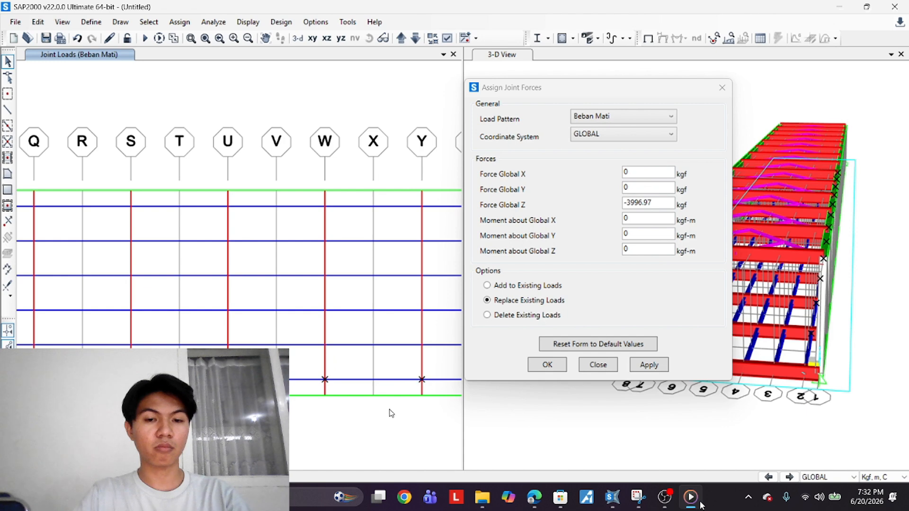
pyautogui.moveTo(422, 381); pyautogui.dragTo(232, 399, button='middle')
pyautogui.click(341, 397)
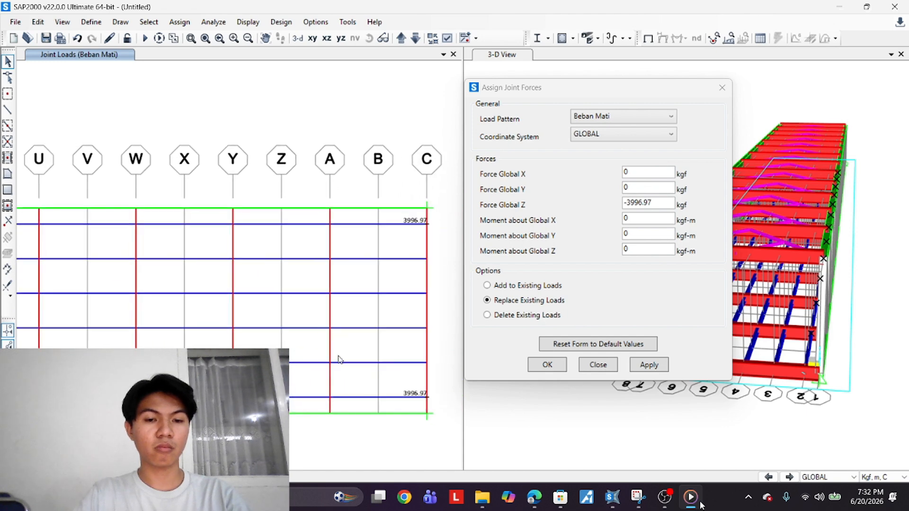
# Select the intermediate joints along the opposite longitudinal edge line of the Z=0 plan
pyautogui.click(334, 226)
pyautogui.click(240, 229)
pyautogui.moveTo(240, 229); pyautogui.dragTo(332, 281, button='middle')
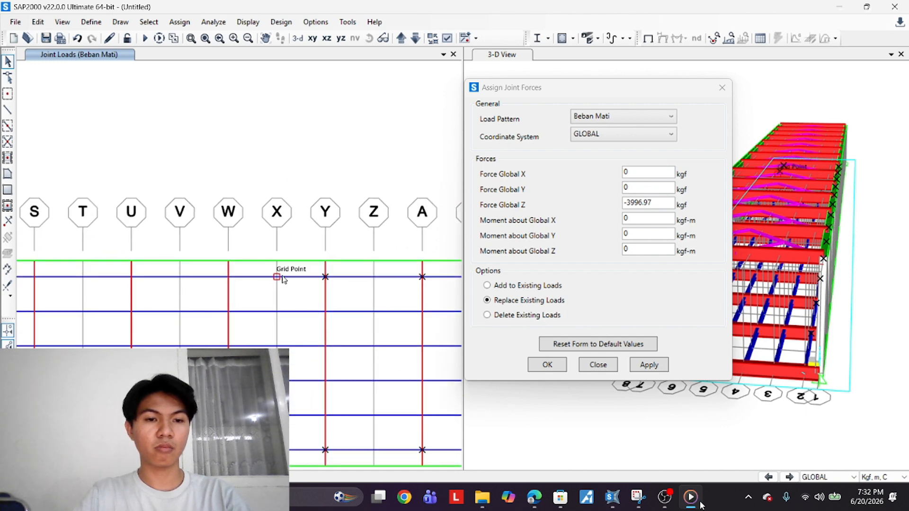
pyautogui.click(229, 277)
pyautogui.click(131, 277)
pyautogui.moveTo(132, 277); pyautogui.dragTo(347, 303, button='middle')
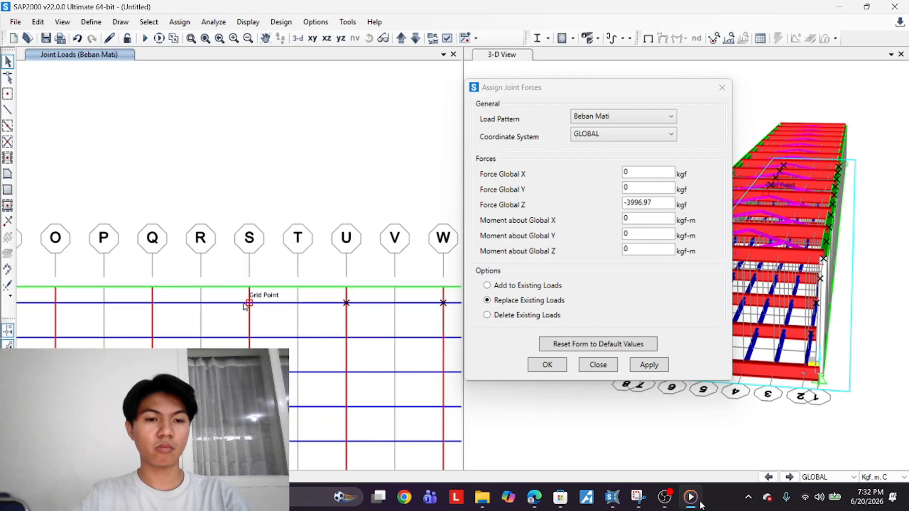
pyautogui.click(248, 303)
pyautogui.click(152, 303)
pyautogui.moveTo(152, 303); pyautogui.dragTo(314, 302, button='middle')
pyautogui.click(217, 301)
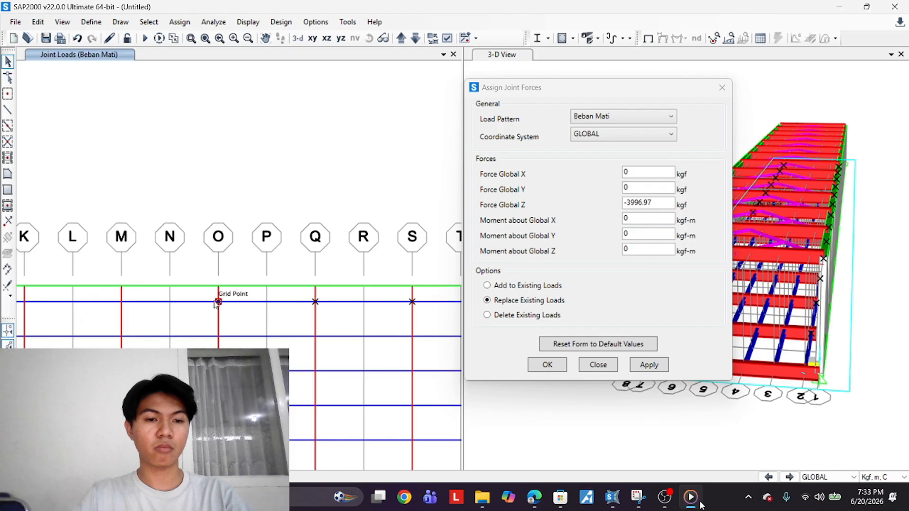
pyautogui.click(122, 302)
pyautogui.moveTo(122, 303); pyautogui.dragTo(410, 320, button='middle')
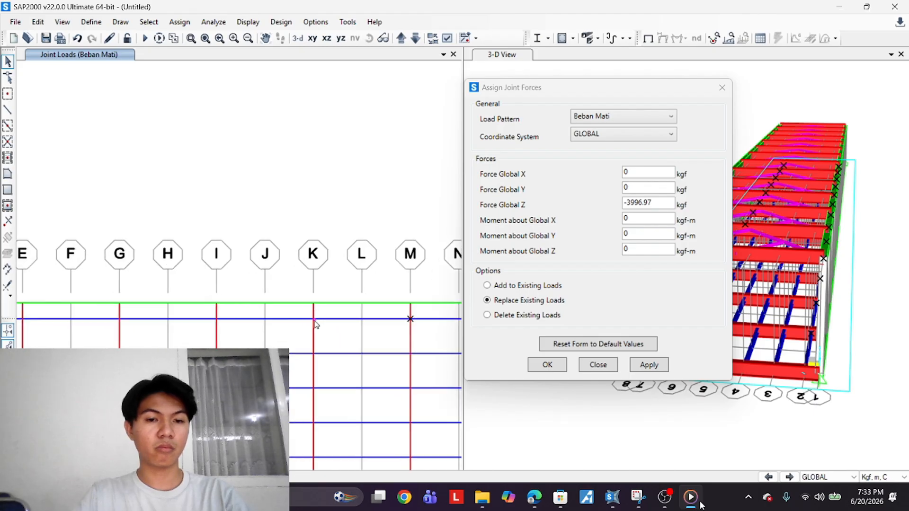
pyautogui.click(216, 318)
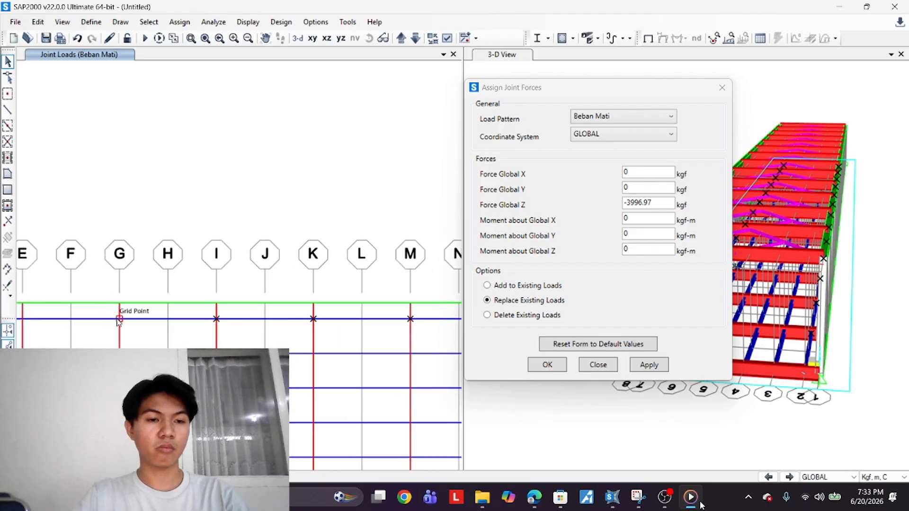
pyautogui.click(119, 318)
pyautogui.moveTo(101, 342); pyautogui.dragTo(324, 360, button='middle')
pyautogui.click(234, 331)
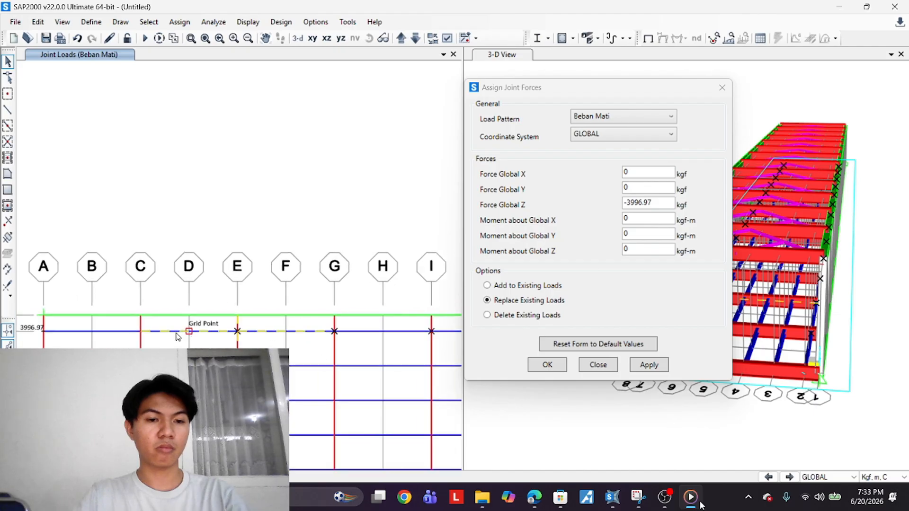
pyautogui.click(206, 331)
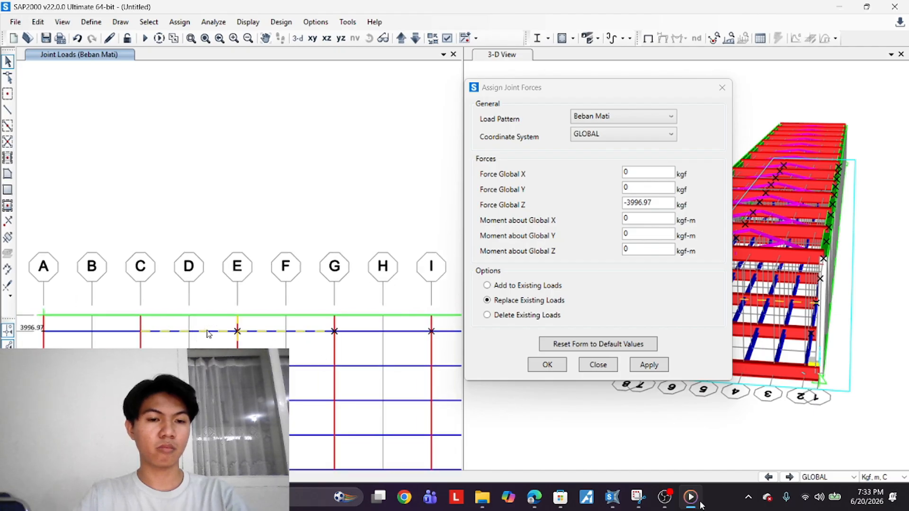
pyautogui.moveTo(215, 320); pyautogui.dragTo(191, 355)
pyautogui.moveTo(263, 347); pyautogui.dragTo(247, 356)
pyautogui.click(141, 331)
pyautogui.click(237, 330)
pyautogui.click(334, 331)
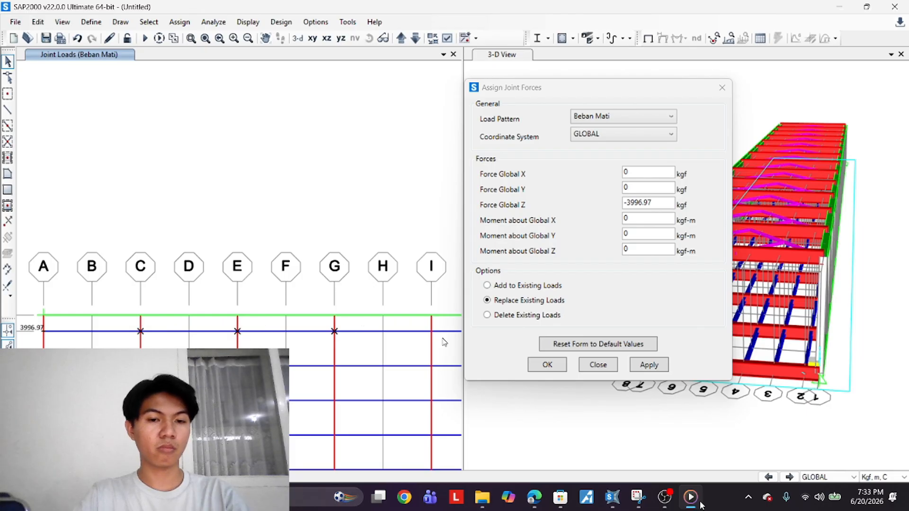
pyautogui.click(431, 331)
pyautogui.moveTo(379, 367); pyautogui.dragTo(123, 364, button='middle')
pyautogui.click(272, 328)
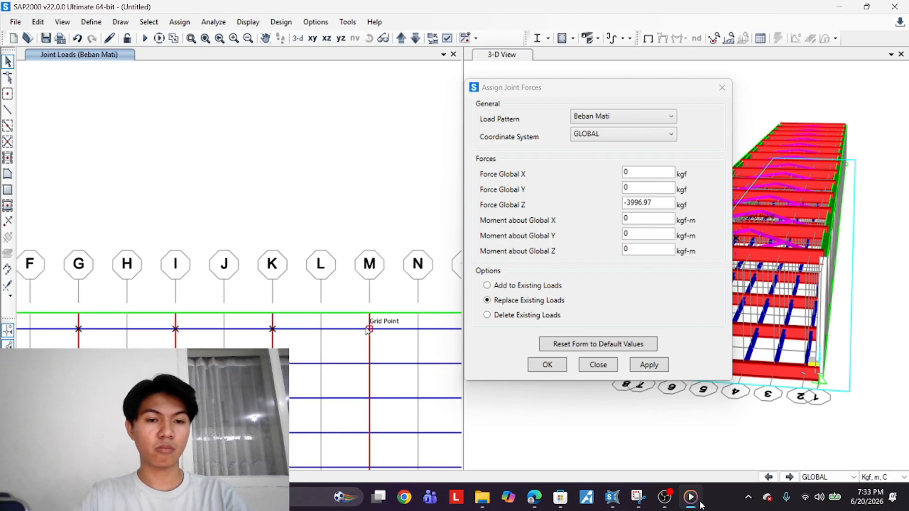
# Select the remaining intermediate edge joints in the plan, adding several joints picked in the 3-D view
pyautogui.click(369, 328)
pyautogui.scroll(-2, 387, 353)
pyautogui.click(388, 340)
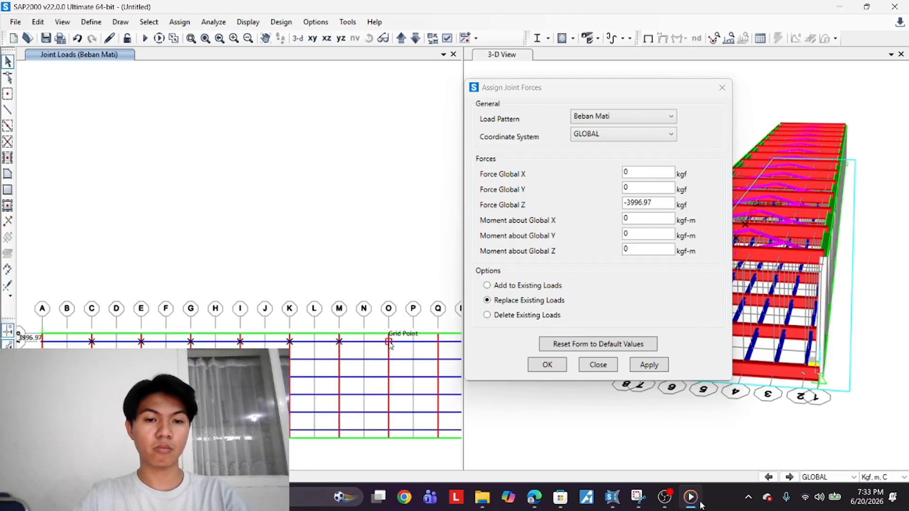
pyautogui.click(437, 340)
pyautogui.moveTo(396, 398); pyautogui.dragTo(242, 444, button='middle')
pyautogui.click(332, 388)
pyautogui.click(382, 389)
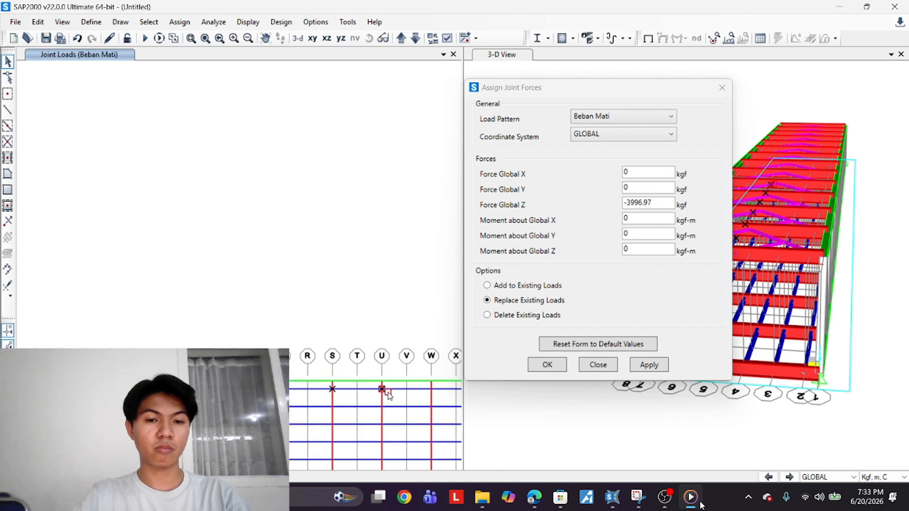
pyautogui.moveTo(438, 397); pyautogui.dragTo(333, 380, button='middle')
pyautogui.click(328, 371)
pyautogui.click(376, 370)
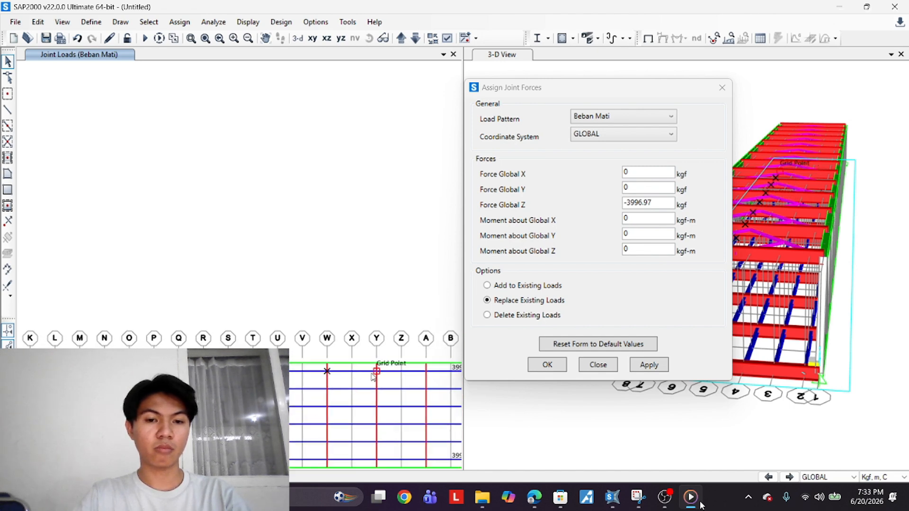
pyautogui.click(426, 371)
pyautogui.moveTo(428, 376); pyautogui.dragTo(372, 324, button='middle')
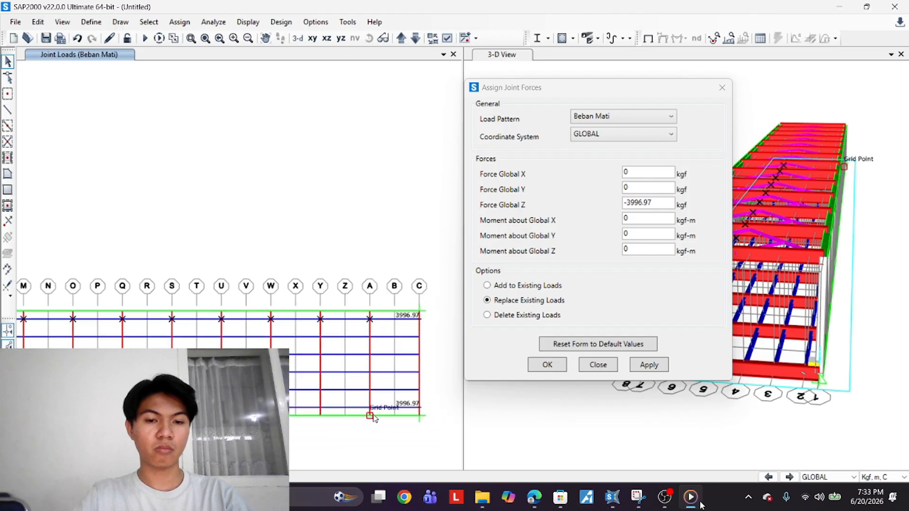
pyautogui.click(370, 407)
pyautogui.click(321, 408)
pyautogui.click(221, 407)
pyautogui.moveTo(221, 409); pyautogui.dragTo(320, 410, button='middle')
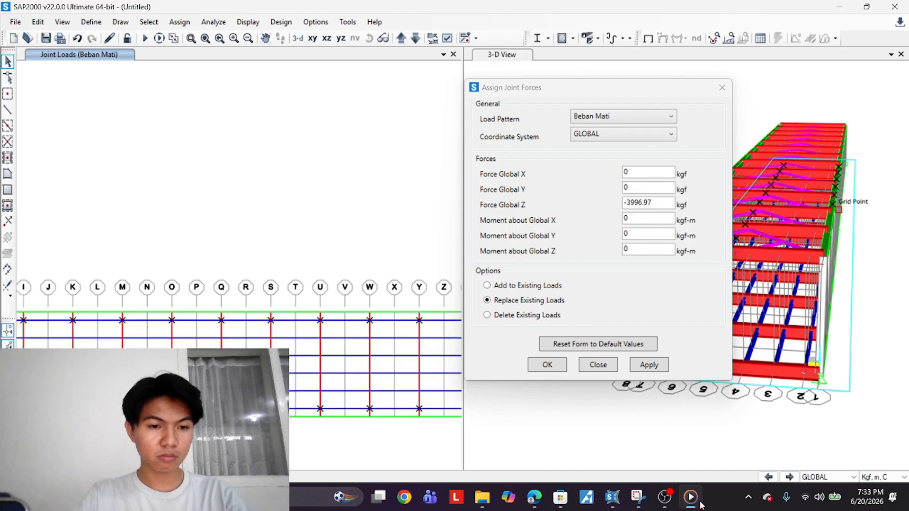
pyautogui.moveTo(185, 450); pyautogui.dragTo(419, 462, button='middle')
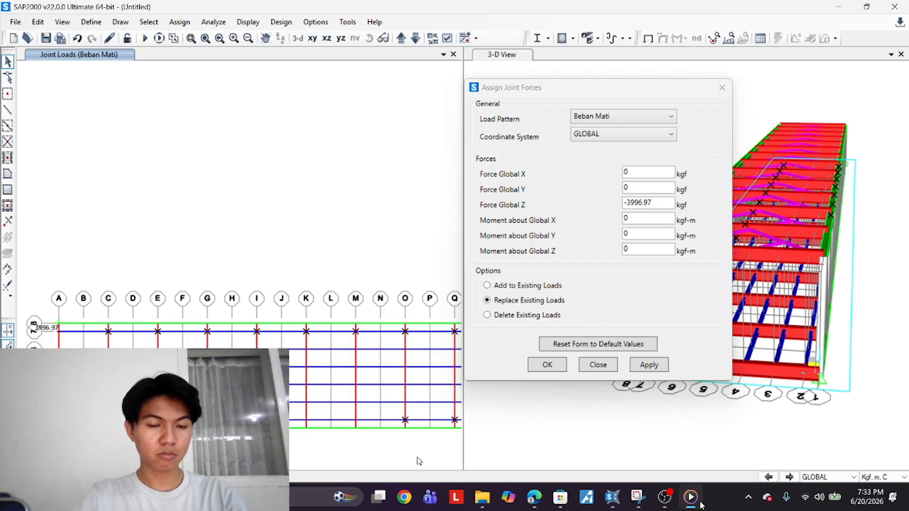
pyautogui.click(355, 420)
pyautogui.click(307, 420)
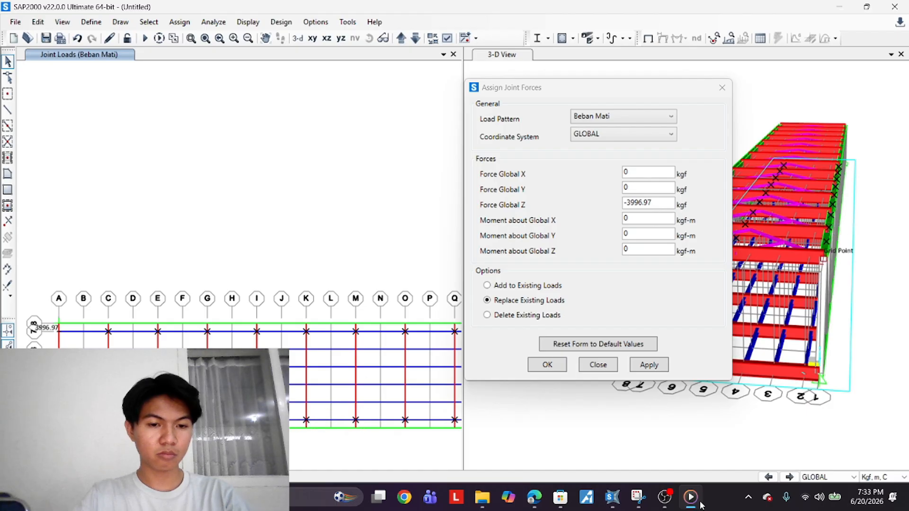
pyautogui.click(823, 259)
pyautogui.click(820, 278)
pyautogui.click(816, 303)
pyautogui.click(810, 334)
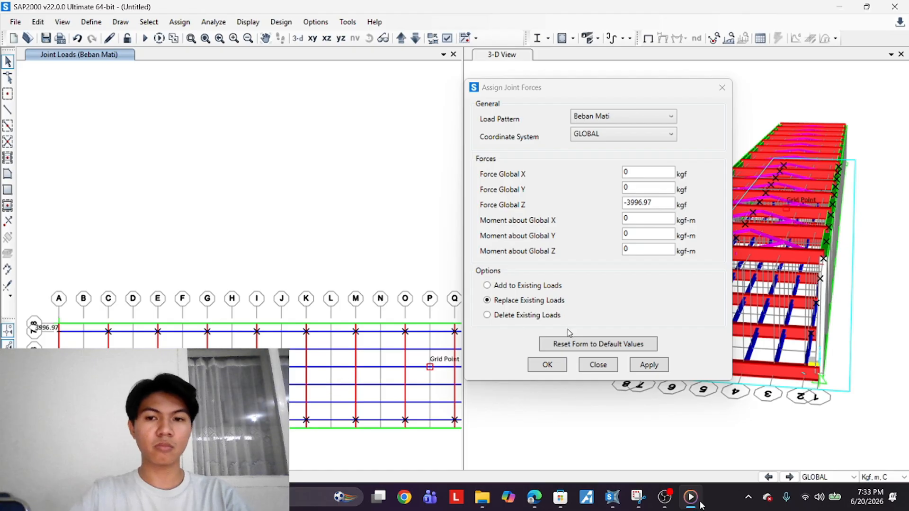
# Set Force Global Z to -7993.93 kgf under Beban Mati and apply it to the selected joints
pyautogui.moveTo(661, 207); pyautogui.dragTo(630, 217)
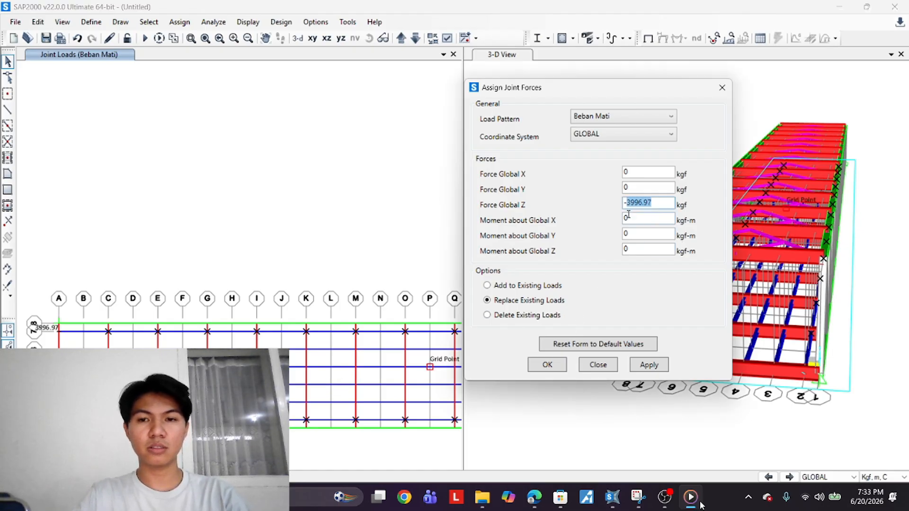
pyautogui.write('7993')
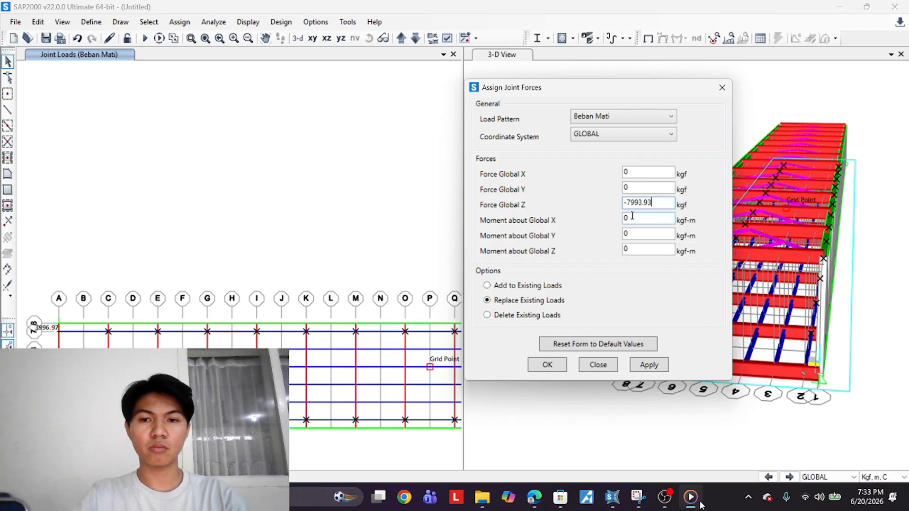
pyautogui.write('.93')
pyautogui.click(649, 365)
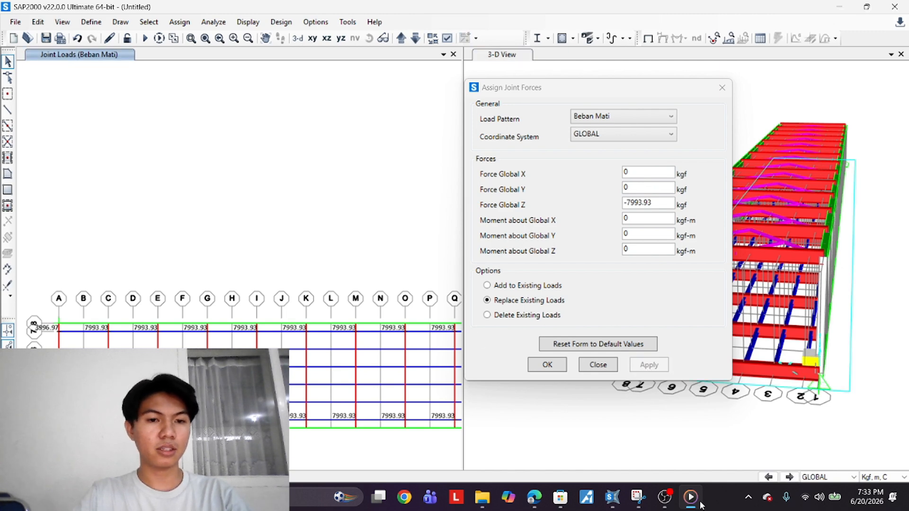
# Zoom and pan the plan view to inspect the applied dead loads on the edge joints
pyautogui.scroll(1, 85, 339)
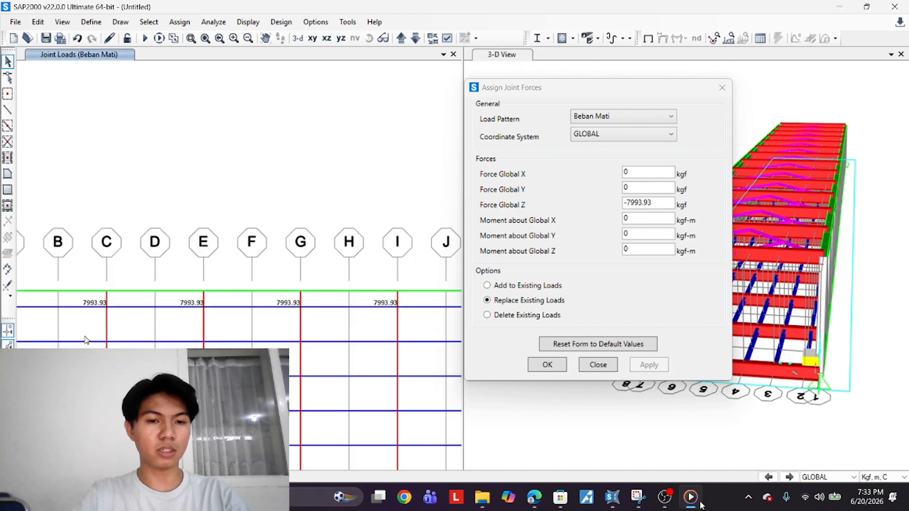
pyautogui.scroll(-1, 145, 342)
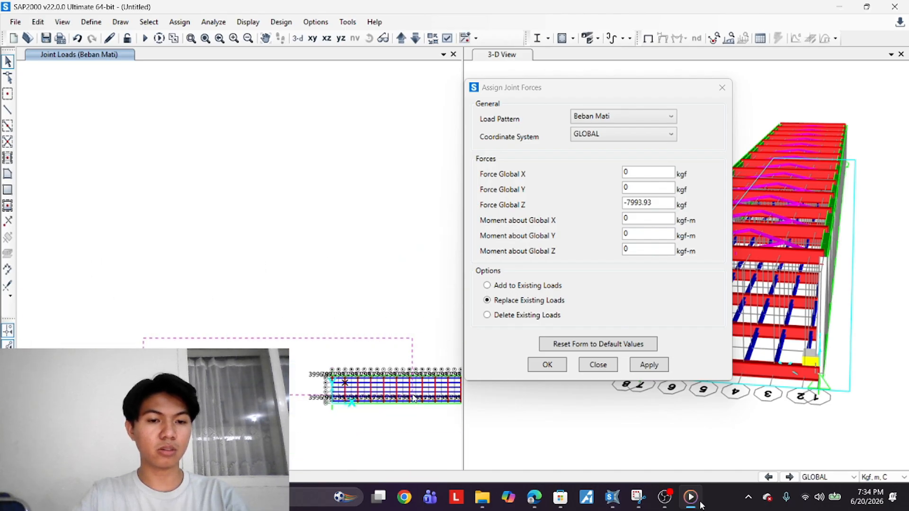
pyautogui.scroll(-2, 411, 397)
pyautogui.scroll(2, 184, 205)
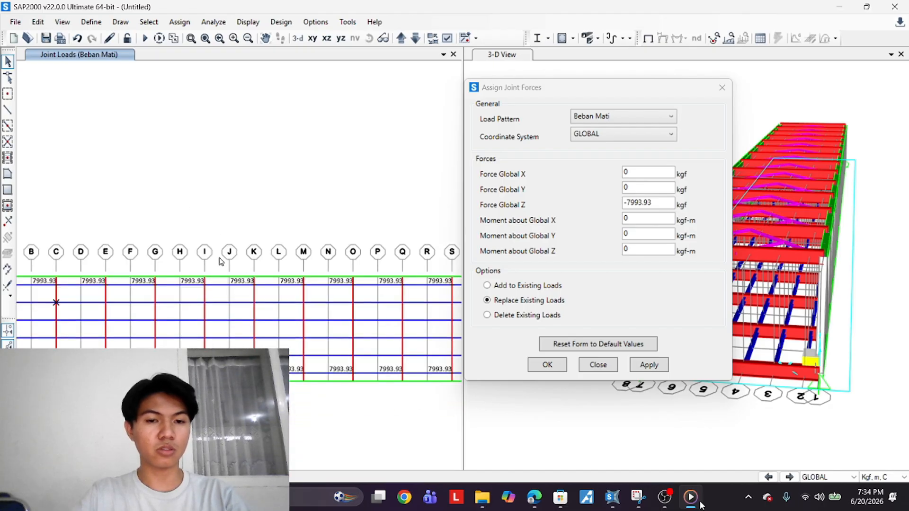
pyautogui.moveTo(60, 309); pyautogui.dragTo(195, 317, button='middle')
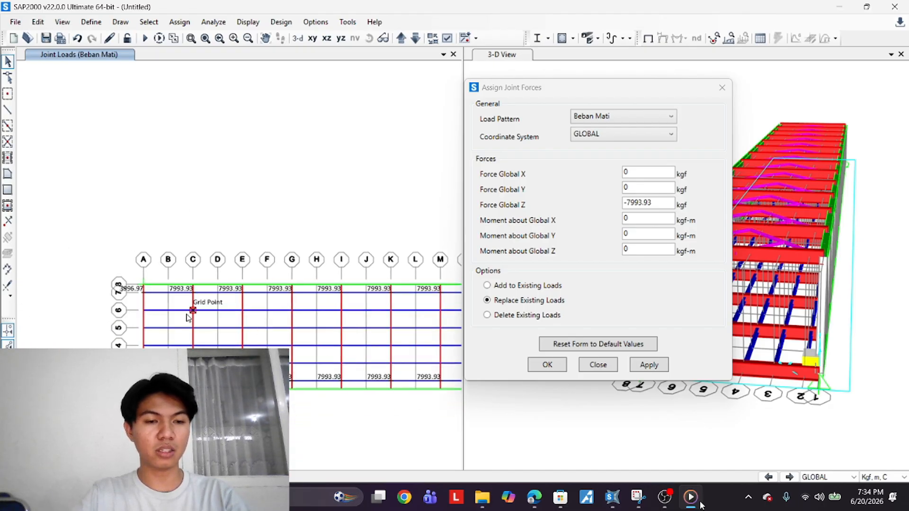
# Select the joints along the end grid line and apply Force Global Z of -2765.81 kgf under Beban Mati
pyautogui.scroll(2, 157, 323)
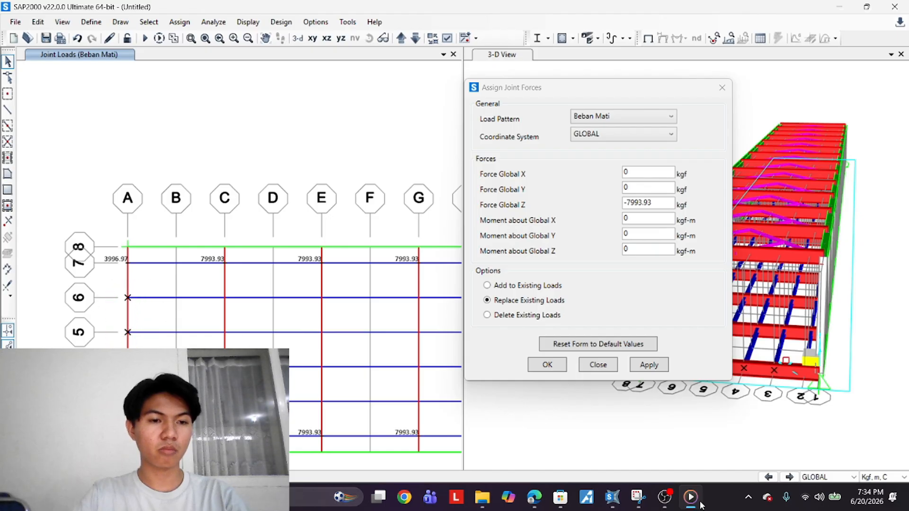
pyautogui.scroll(-4, 387, 355)
pyautogui.scroll(4, 388, 356)
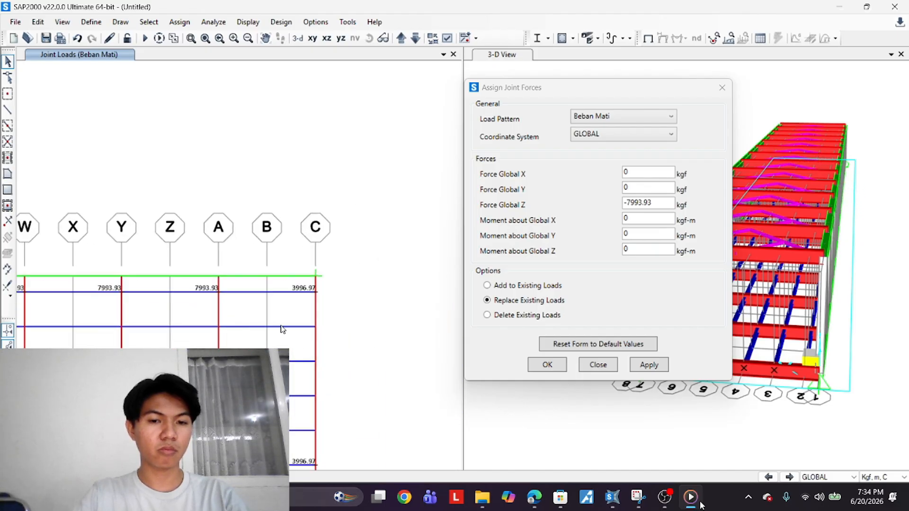
pyautogui.moveTo(284, 317); pyautogui.dragTo(346, 453)
pyautogui.moveTo(669, 199); pyautogui.dragTo(605, 219)
pyautogui.write('2765')
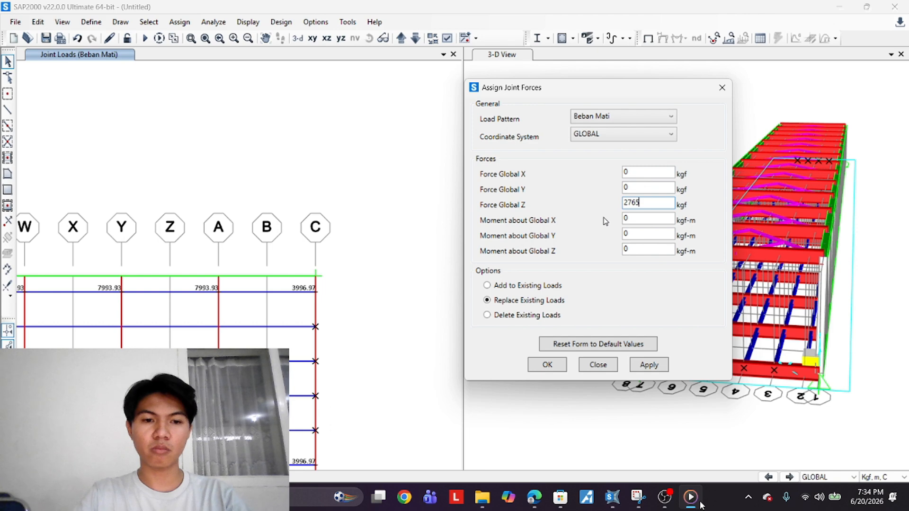
pyautogui.write('.')
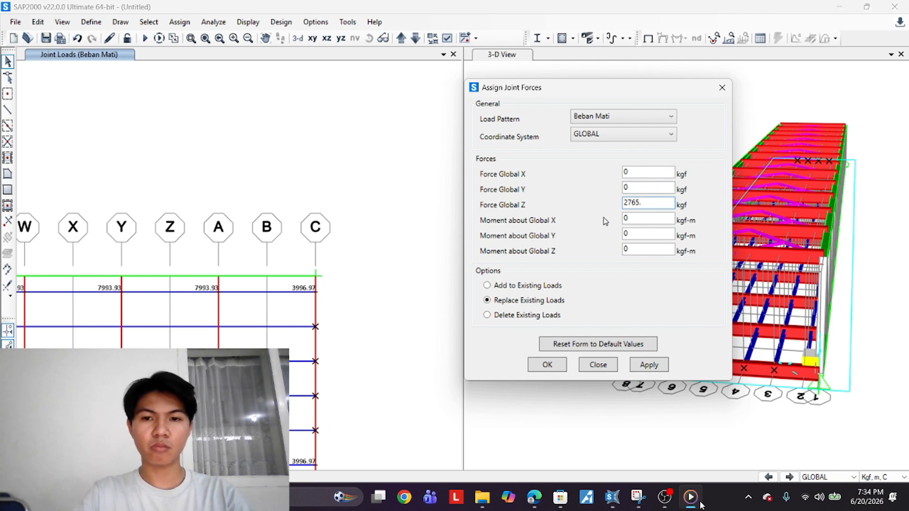
pyautogui.write('81')
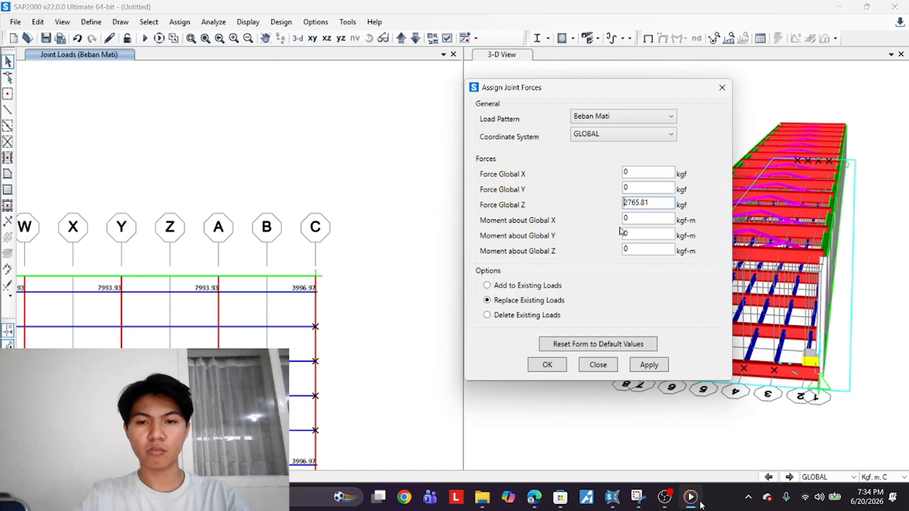
pyautogui.press('Home')
pyautogui.write('-')
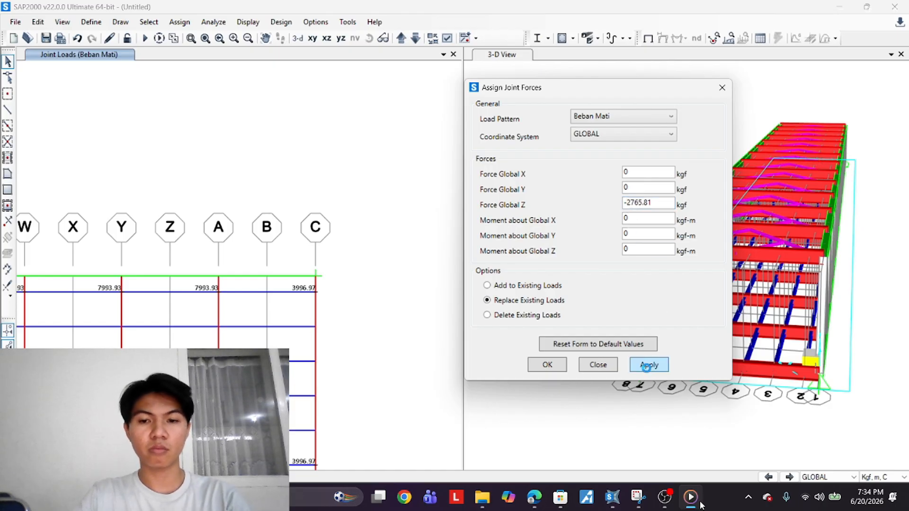
pyautogui.click(646, 365)
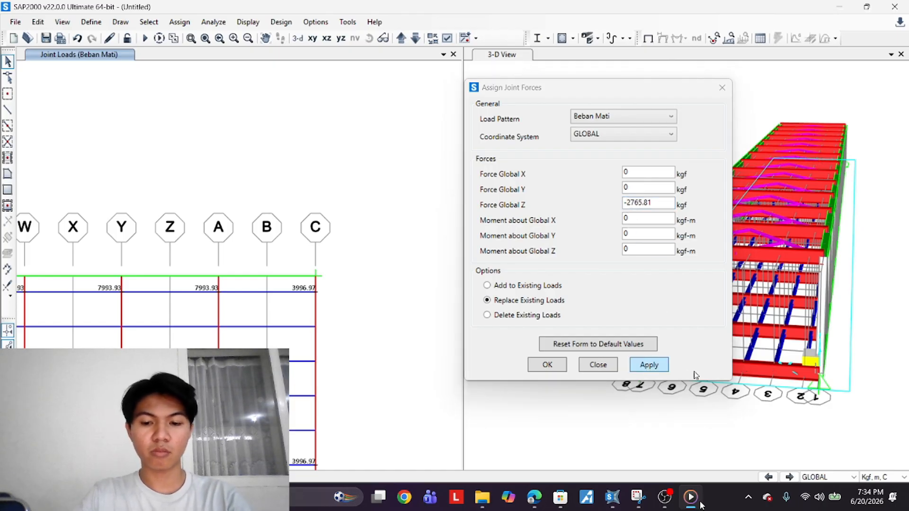
# Select all interior joints of the Z=0 plan, working along the grid lines from A through C
pyautogui.click(352, 398)
pyautogui.scroll(-6, 352, 398)
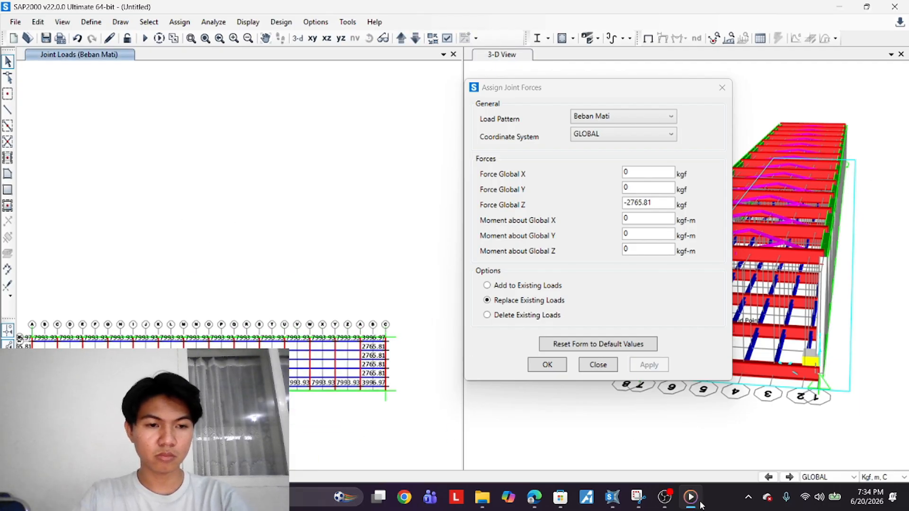
pyautogui.scroll(5, 166, 321)
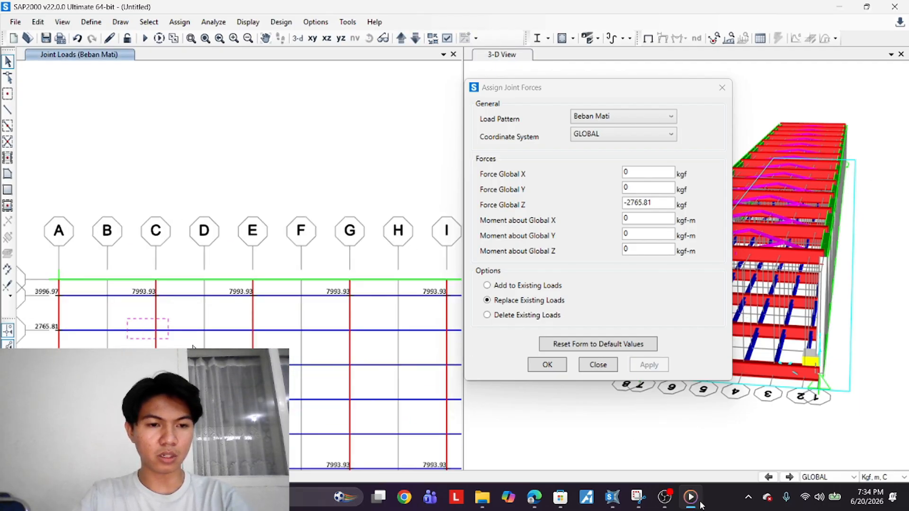
pyautogui.moveTo(194, 347); pyautogui.dragTo(389, 449)
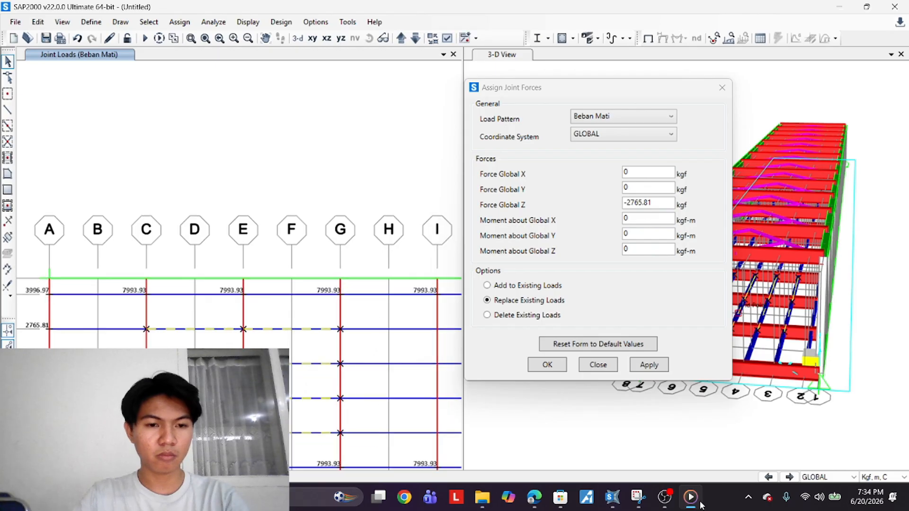
pyautogui.click(128, 310)
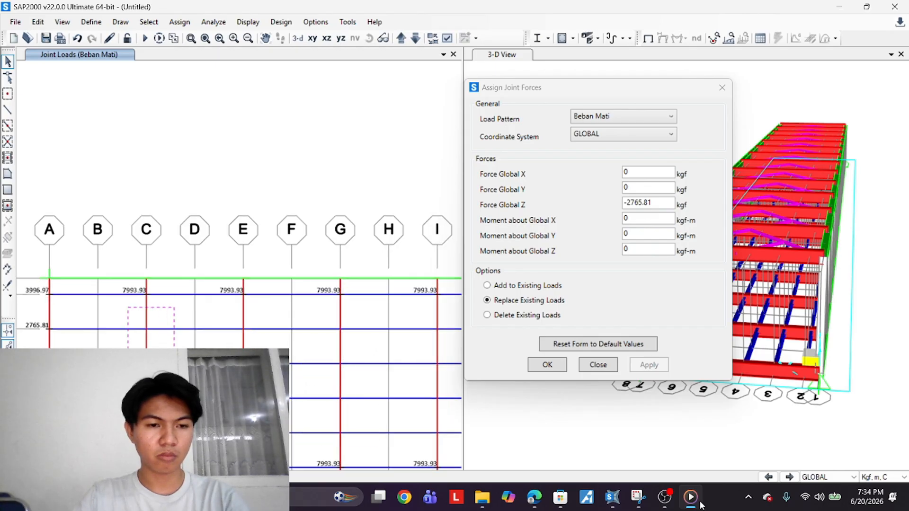
pyautogui.click(146, 328)
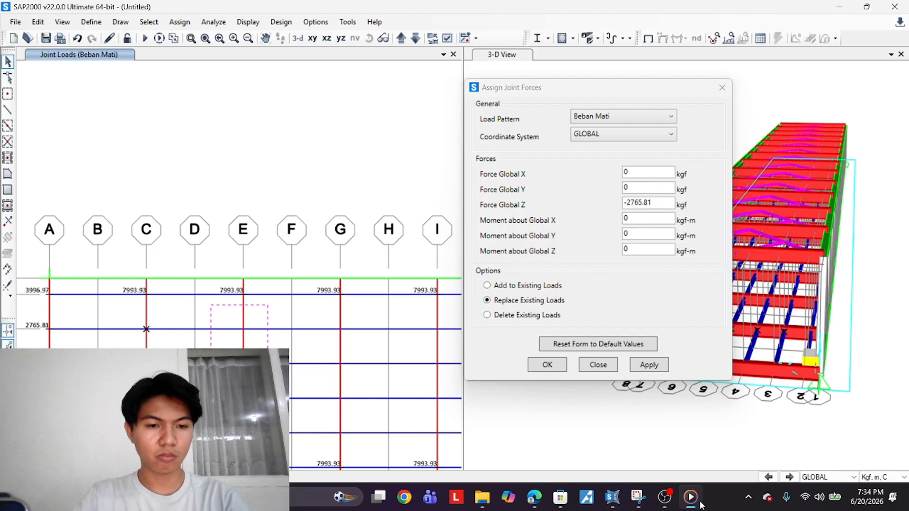
pyautogui.moveTo(268, 435); pyautogui.dragTo(268, 440)
pyautogui.moveTo(314, 317); pyautogui.dragTo(367, 446)
pyautogui.moveTo(426, 335); pyautogui.dragTo(350, 323, button='middle')
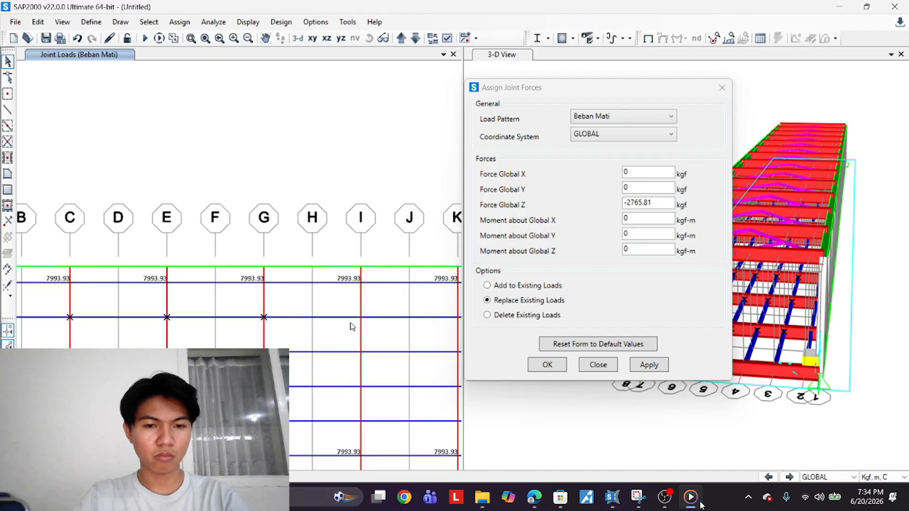
pyautogui.moveTo(344, 305); pyautogui.dragTo(392, 432)
pyautogui.moveTo(389, 421); pyautogui.dragTo(284, 409, button='middle')
pyautogui.moveTo(337, 287); pyautogui.dragTo(368, 433)
pyautogui.moveTo(402, 404); pyautogui.dragTo(312, 317, button='middle')
pyautogui.moveTo(308, 295)
pyautogui.mouseDown()
pyautogui.moveTo(335, 369)
pyautogui.moveTo(337, 437)
pyautogui.mouseUp()
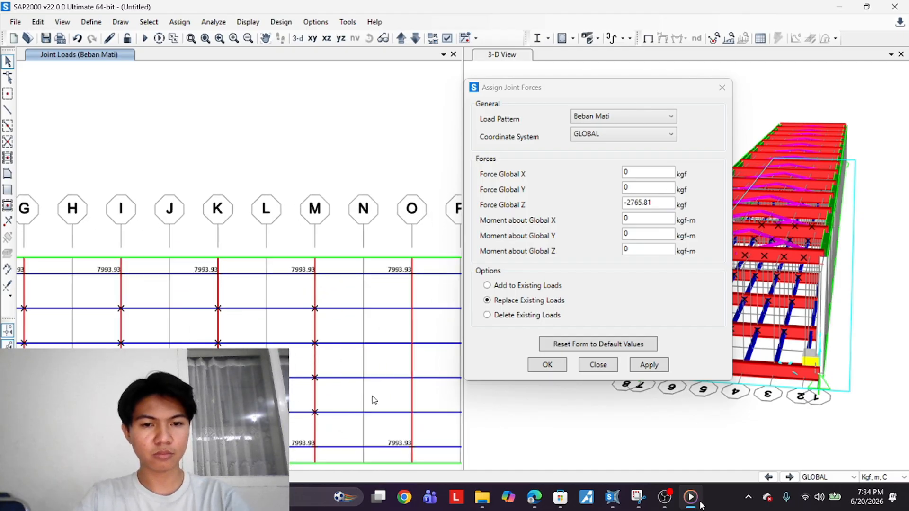
pyautogui.moveTo(423, 413); pyautogui.dragTo(422, 429)
pyautogui.moveTo(422, 429); pyautogui.dragTo(204, 422, button='middle')
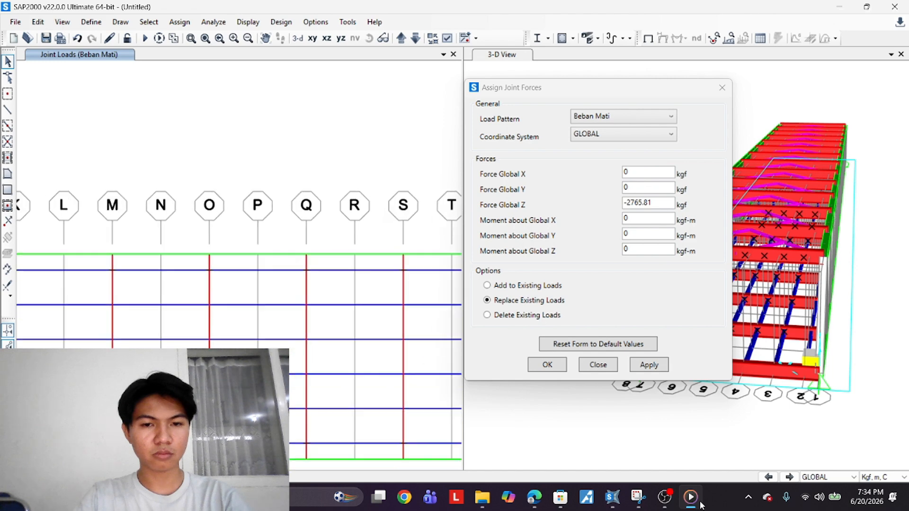
pyautogui.moveTo(273, 279); pyautogui.dragTo(318, 430)
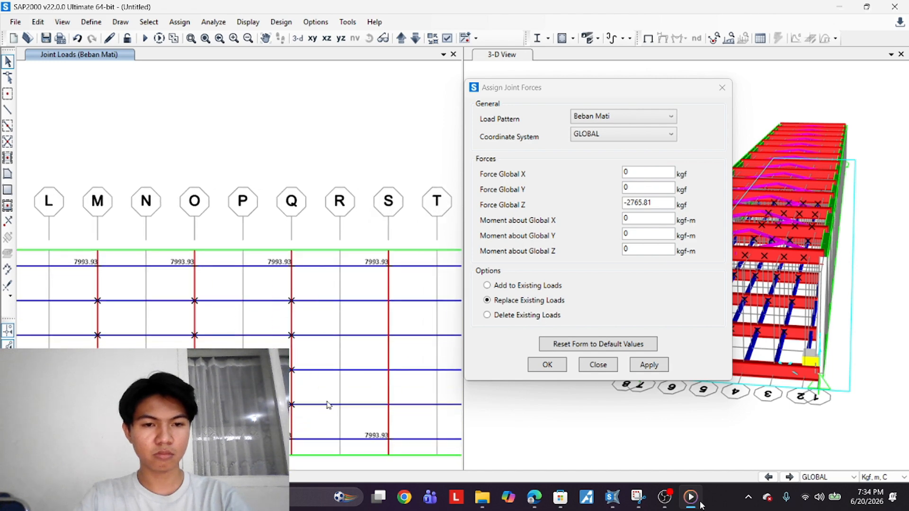
pyautogui.moveTo(375, 283); pyautogui.dragTo(407, 420)
pyautogui.moveTo(407, 420); pyautogui.dragTo(250, 407, button='middle')
pyautogui.moveTo(308, 278); pyautogui.dragTo(357, 400)
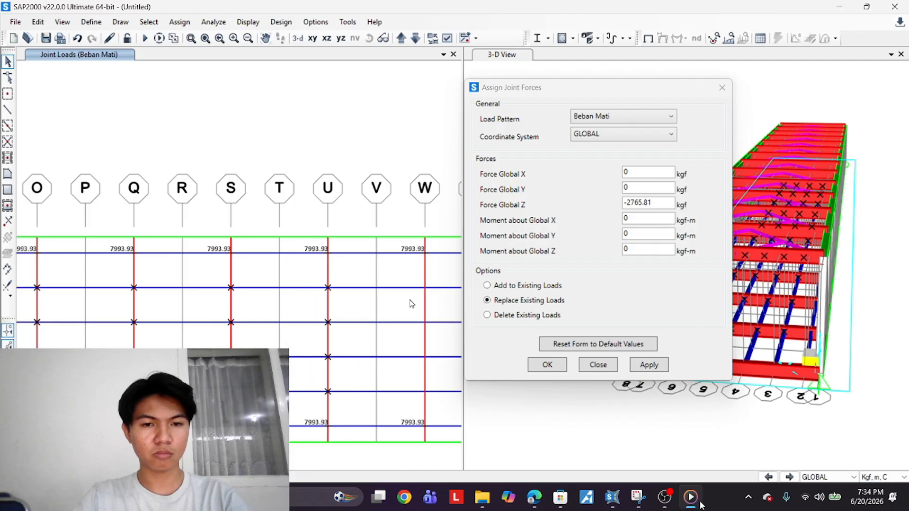
pyautogui.moveTo(409, 276); pyautogui.dragTo(436, 403)
pyautogui.moveTo(412, 408); pyautogui.dragTo(193, 417, button='middle')
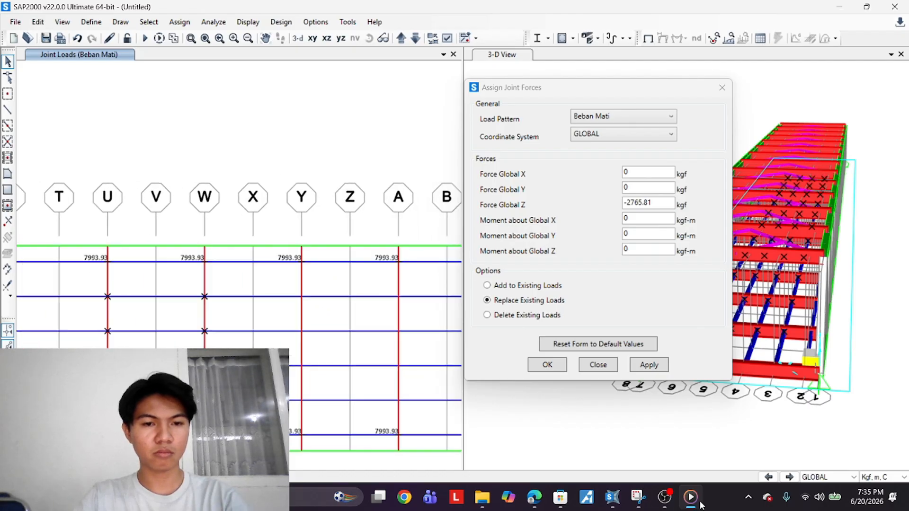
pyautogui.moveTo(281, 277); pyautogui.dragTo(326, 412)
pyautogui.moveTo(382, 280); pyautogui.dragTo(414, 417)
pyautogui.moveTo(415, 417); pyautogui.dragTo(256, 406, button='middle')
# Set Force Global Z to -5531.61 kgf under Beban Mati, apply it to the selected joints and close the dialog
pyautogui.click(612, 218)
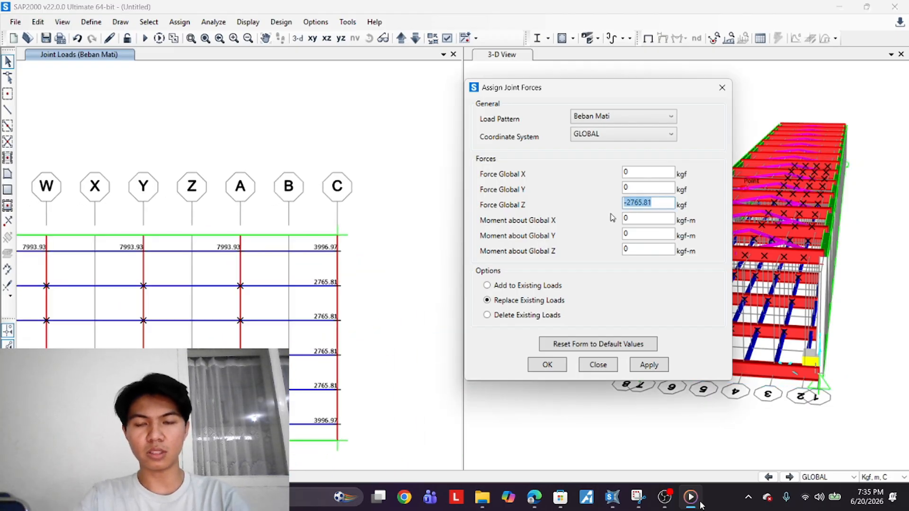
pyautogui.write('-5531')
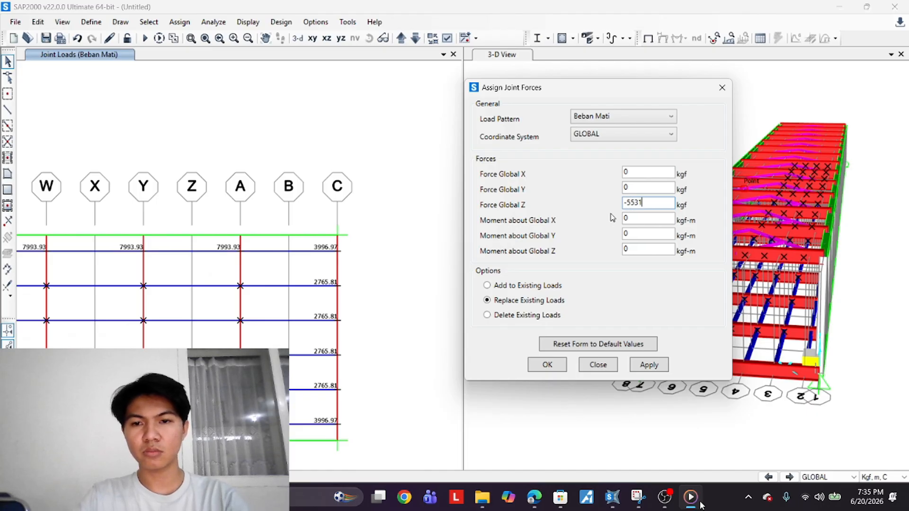
pyautogui.write('.61')
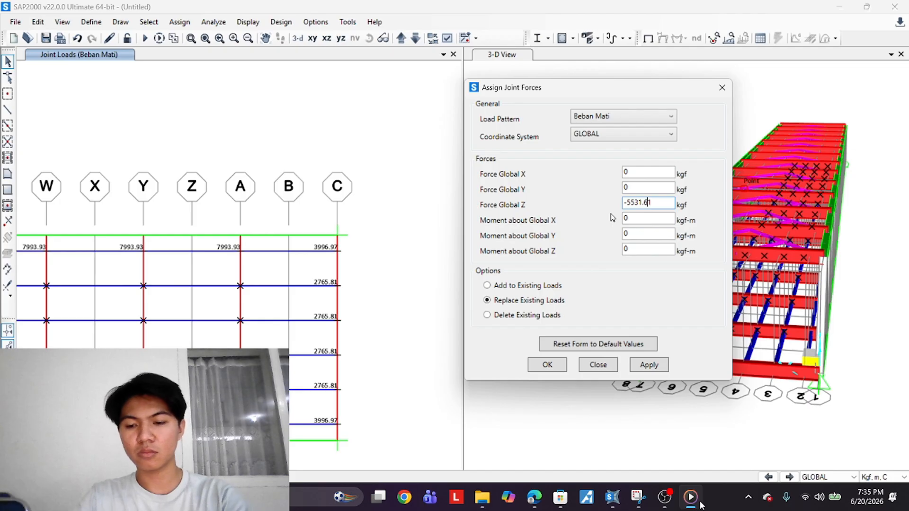
pyautogui.click(653, 366)
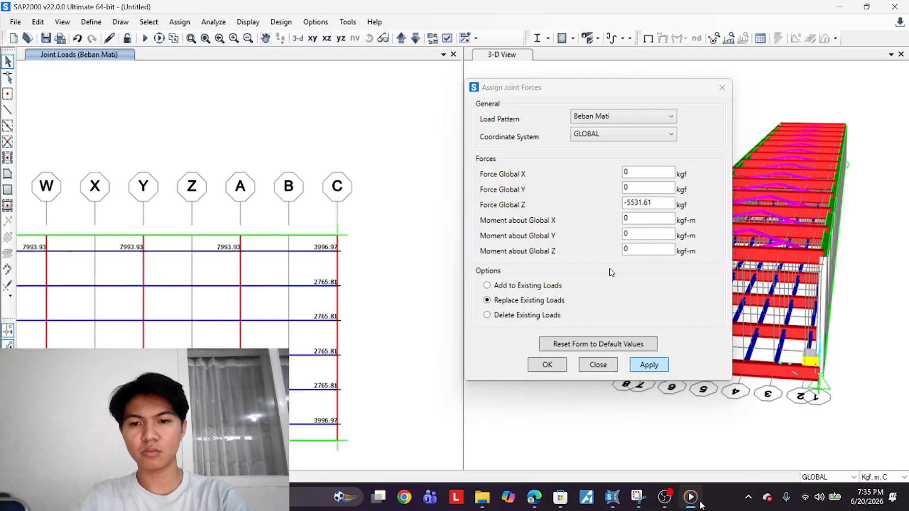
pyautogui.scroll(-4, 340, 355)
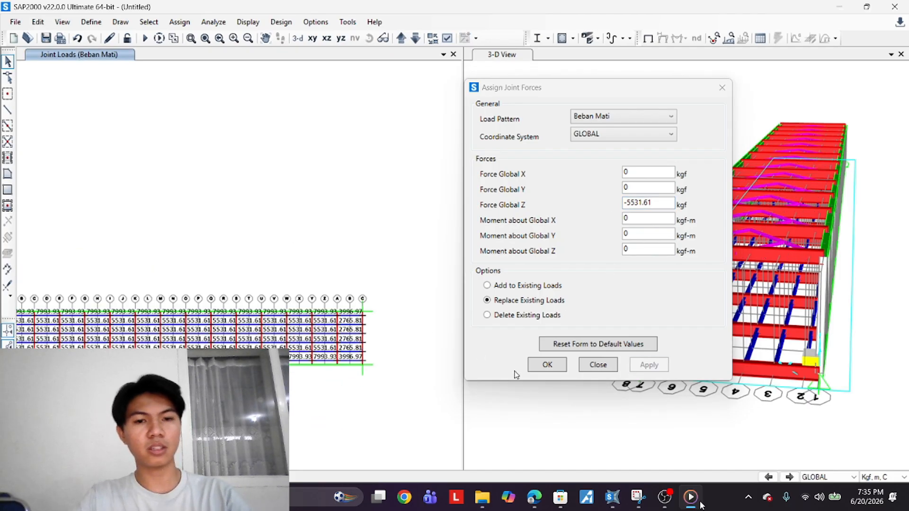
pyautogui.click(545, 365)
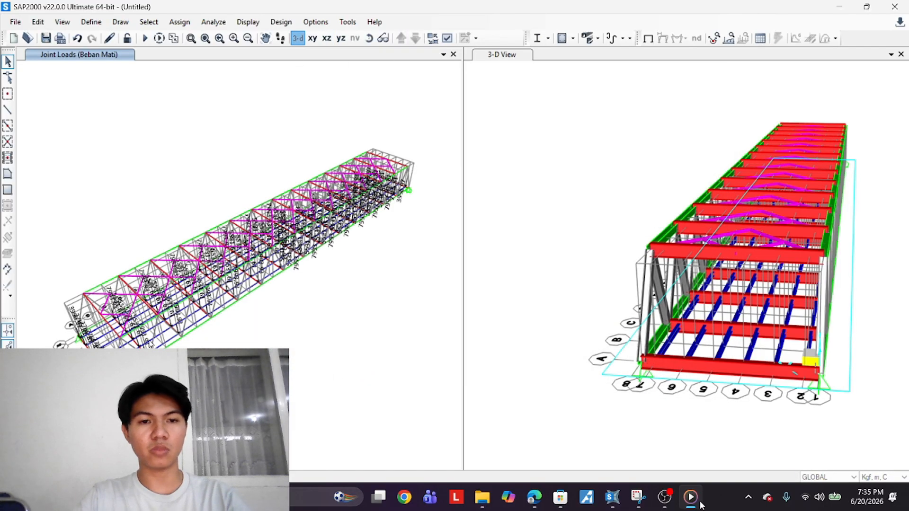
# Show the undeformed model and zoom and orbit both 3-D views to inspect the assigned joint loads
pyautogui.scroll(3, 123, 346)
pyautogui.scroll(-5, 363, 309)
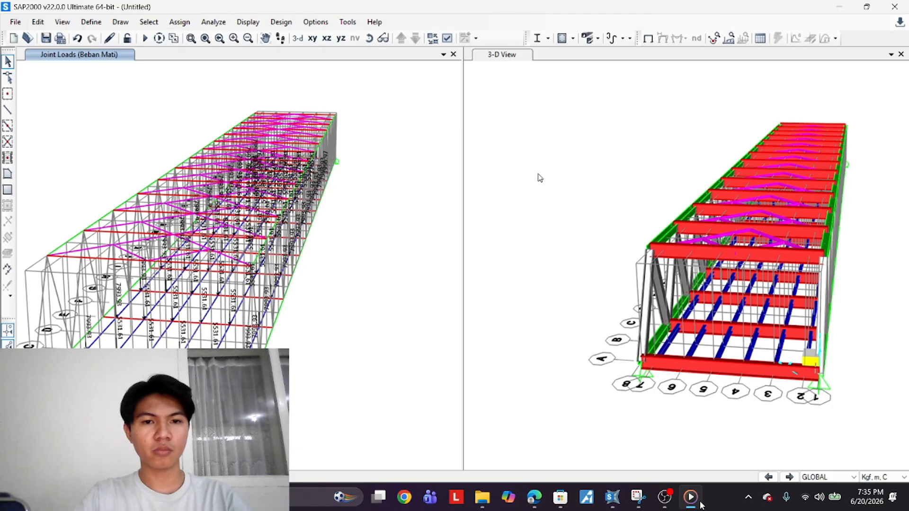
pyautogui.click(648, 38)
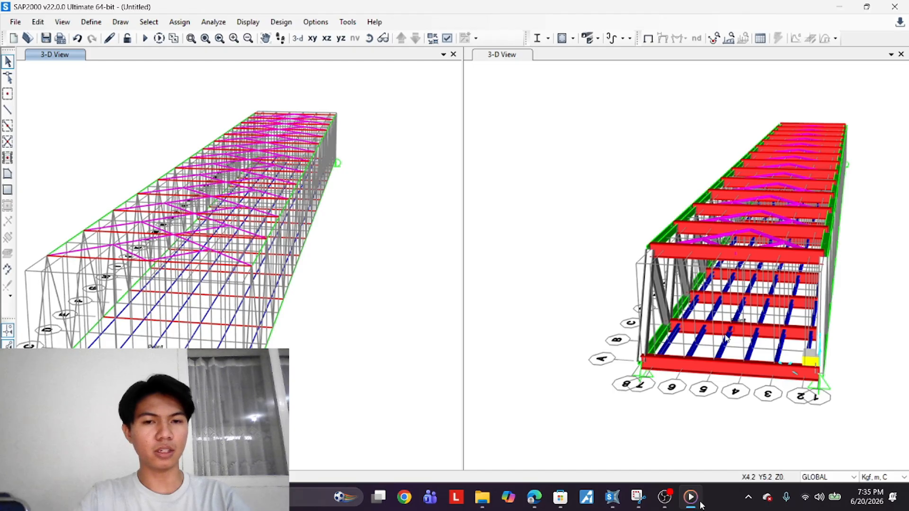
pyautogui.moveTo(719, 338); pyautogui.dragTo(678, 348, button='middle')
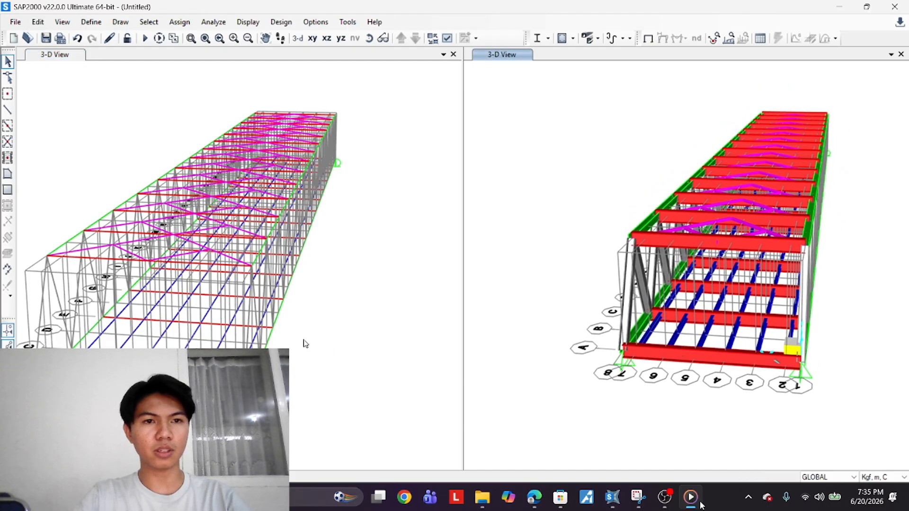
pyautogui.scroll(-3, 355, 297)
pyautogui.moveTo(356, 298); pyautogui.dragTo(347, 299, button='middle')
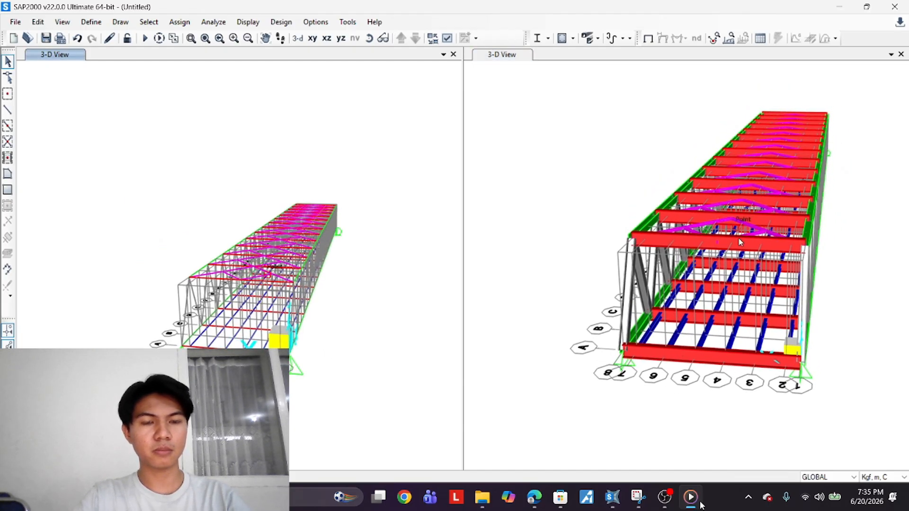
pyautogui.keyDown('shift'); pyautogui.moveTo(737, 237); pyautogui.dragTo(713, 278, button='middle'); pyautogui.keyUp('shift')
# Run the analysis for all defined load cases
pyautogui.scroll(-3, 712, 278)
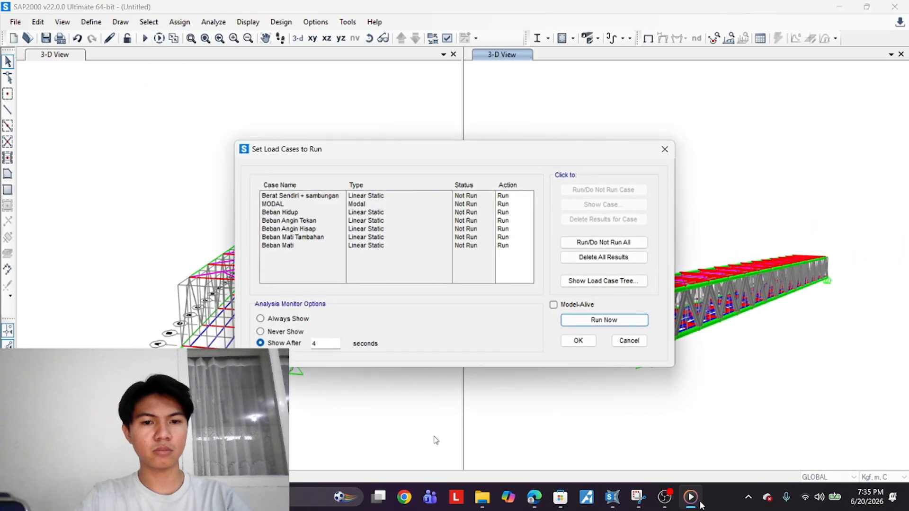
pyautogui.press('space')
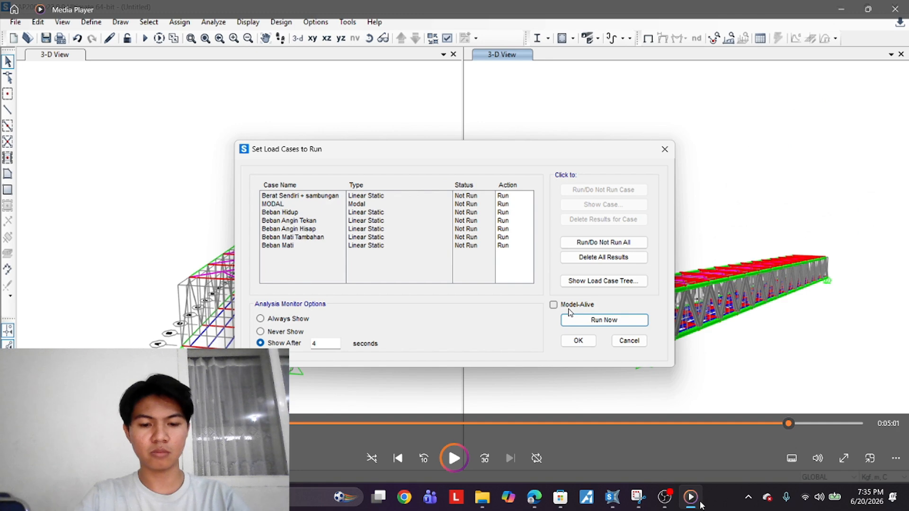
pyautogui.click(612, 498)
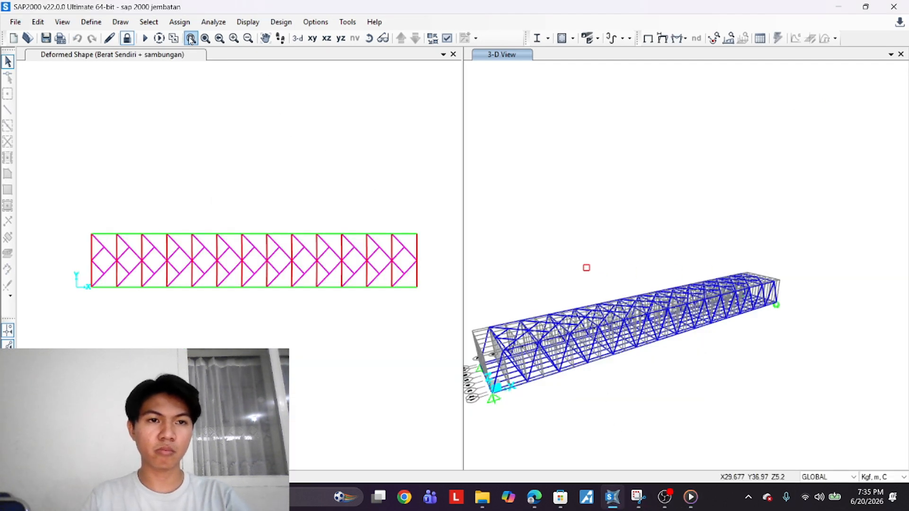
# Display the deformed shape window in the default 3-D view
pyautogui.click(299, 37)
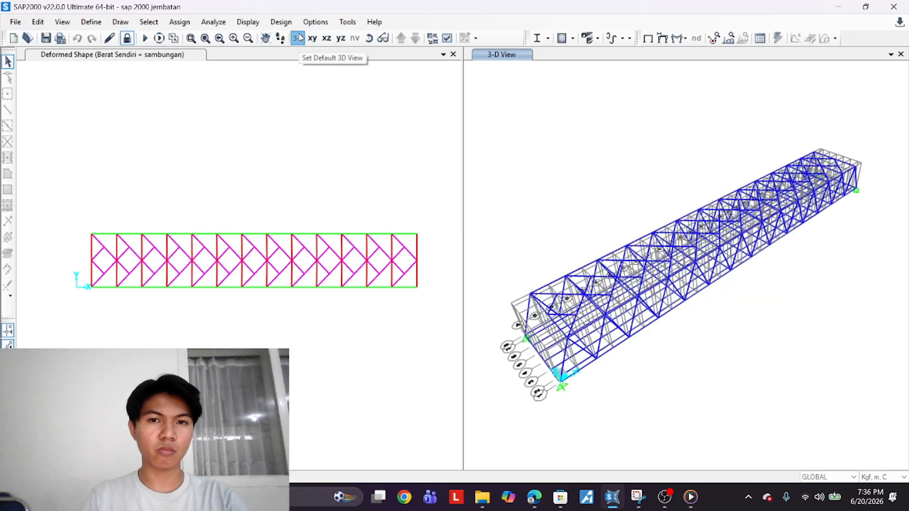
pyautogui.click(367, 149)
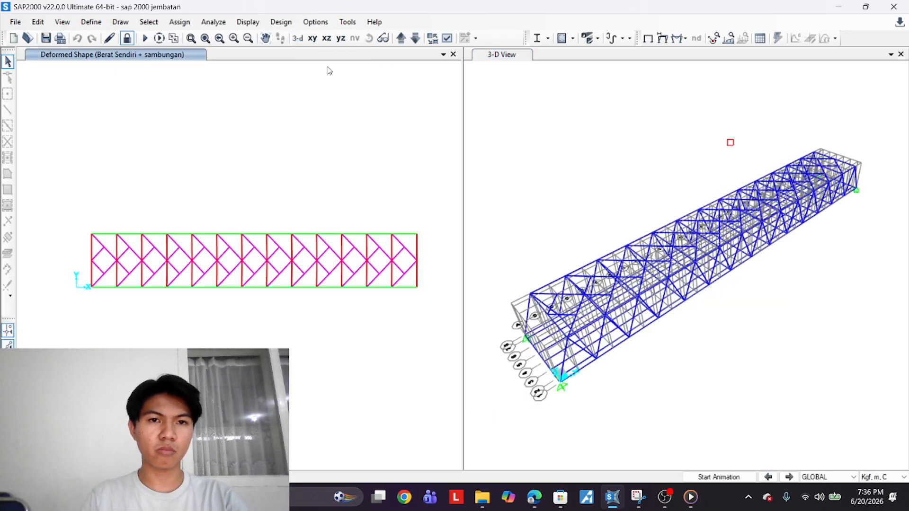
pyautogui.click(297, 38)
# Unlock the model, confirming the deletion of analysis results
pyautogui.click(127, 38)
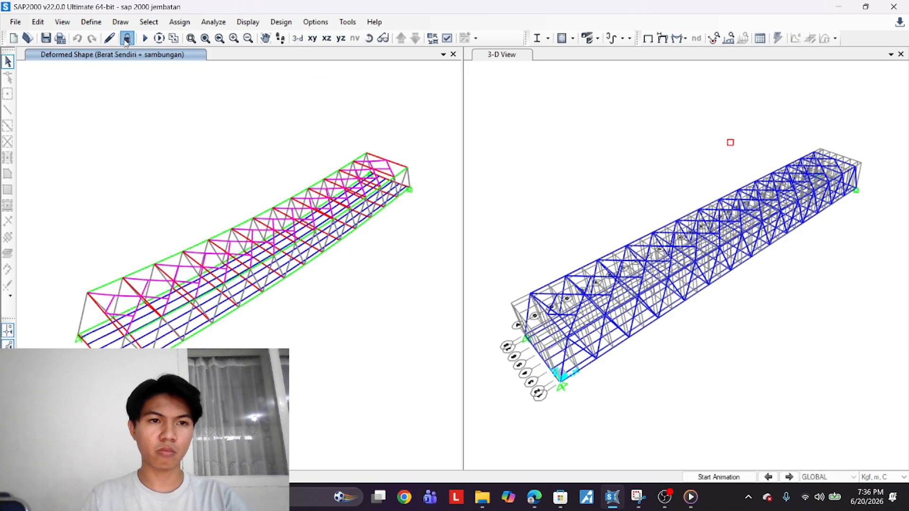
pyautogui.click(483, 291)
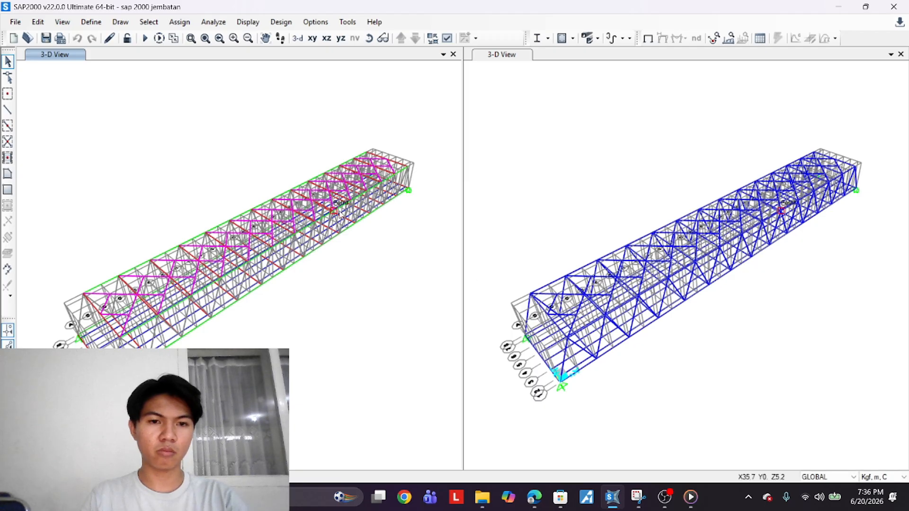
pyautogui.moveTo(339, 214); pyautogui.dragTo(259, 162)
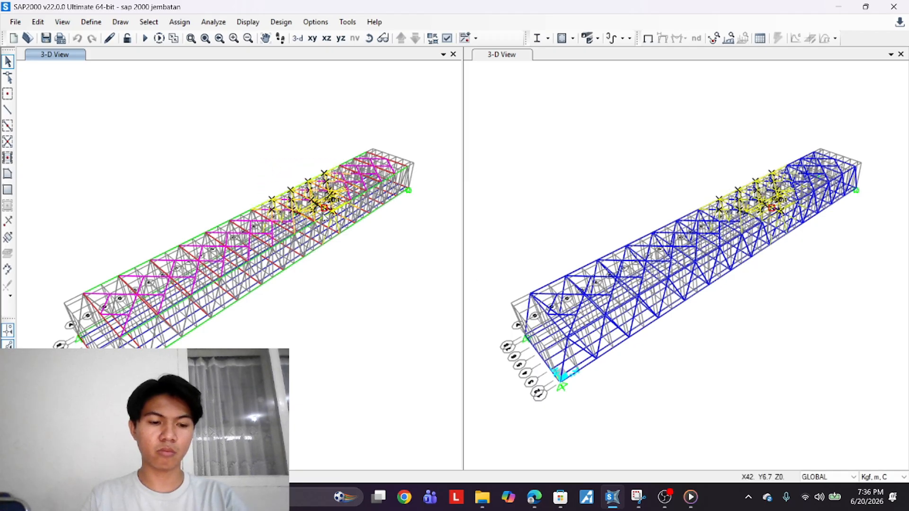
pyautogui.hotkey('ctrl', 'shift', 'c')
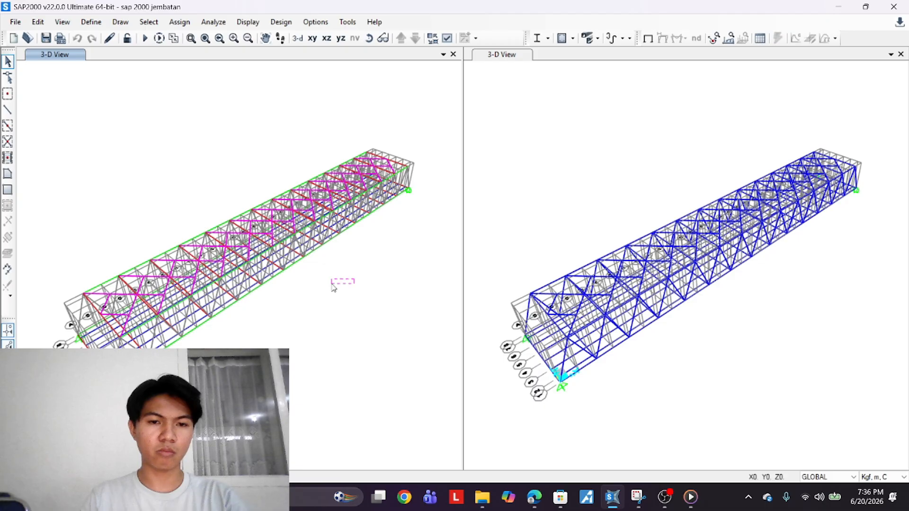
pyautogui.click(193, 233)
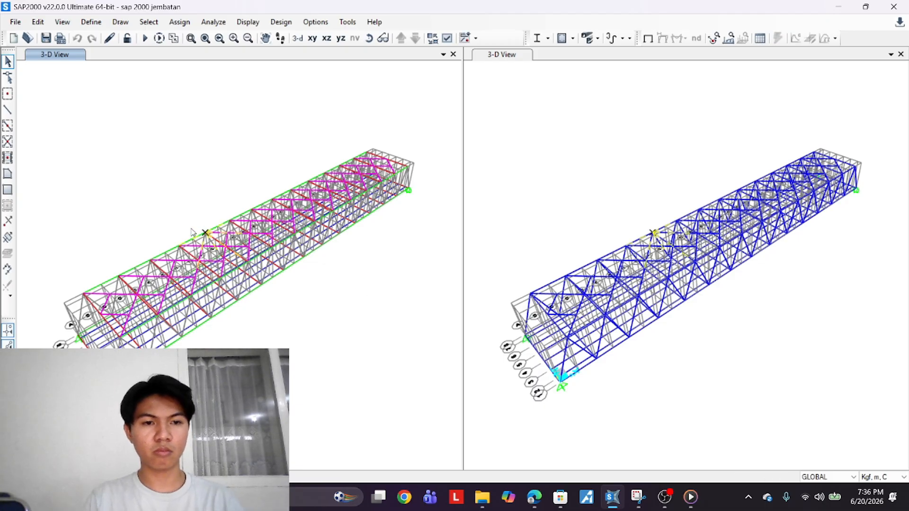
pyautogui.hotkey('ctrl', 'q')
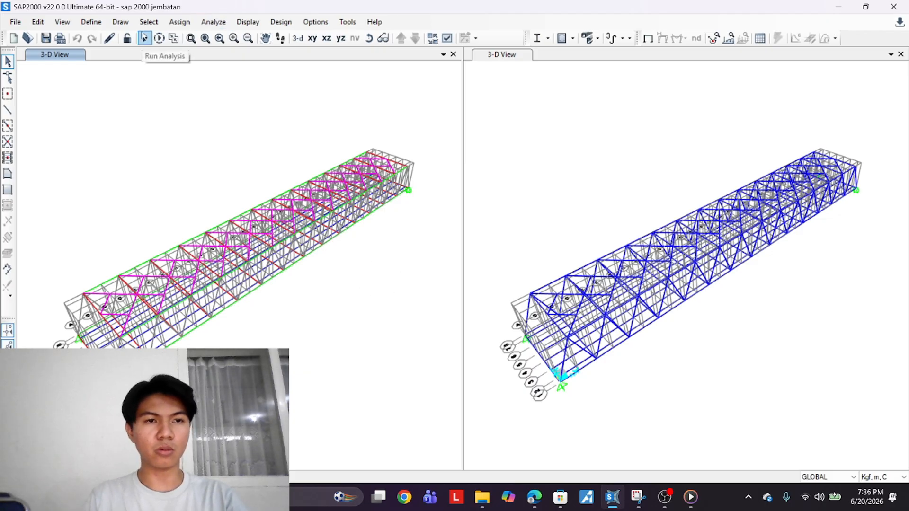
# Rerun the analysis for all defined load cases and dismiss the analysis messages
pyautogui.click(144, 37)
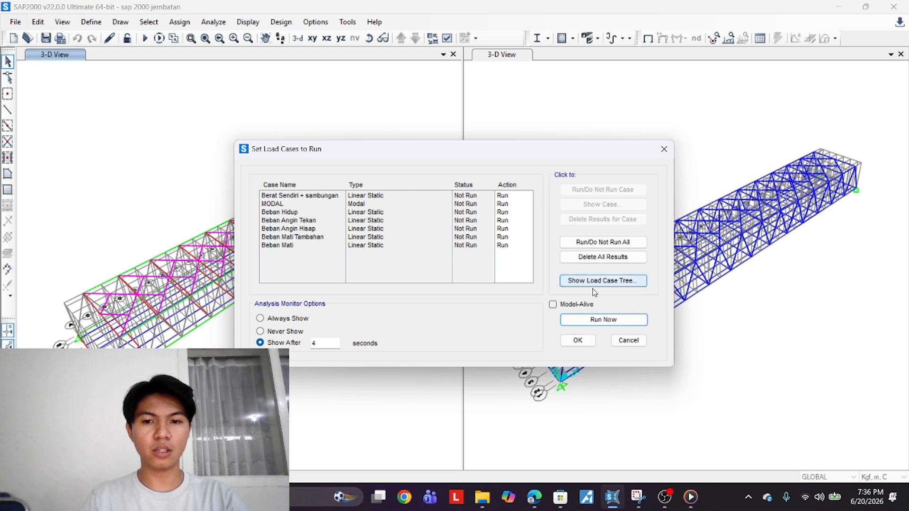
pyautogui.click(601, 319)
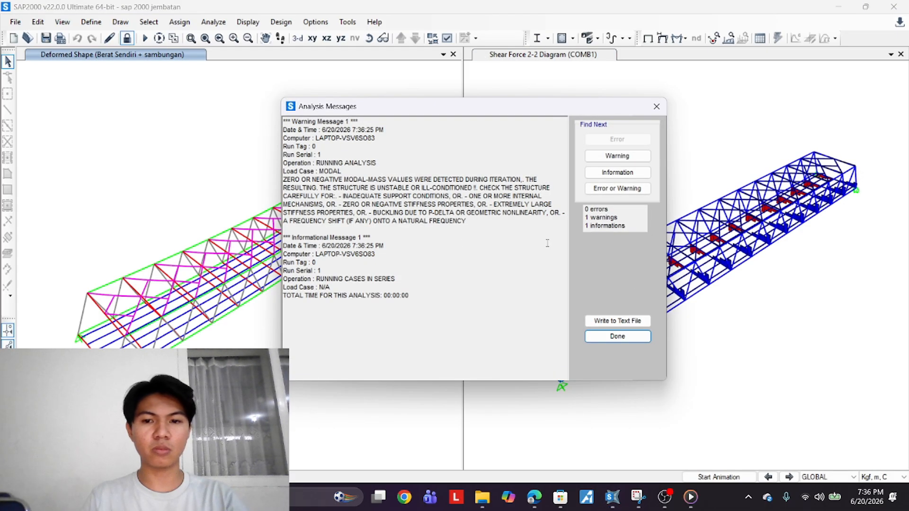
pyautogui.click(620, 337)
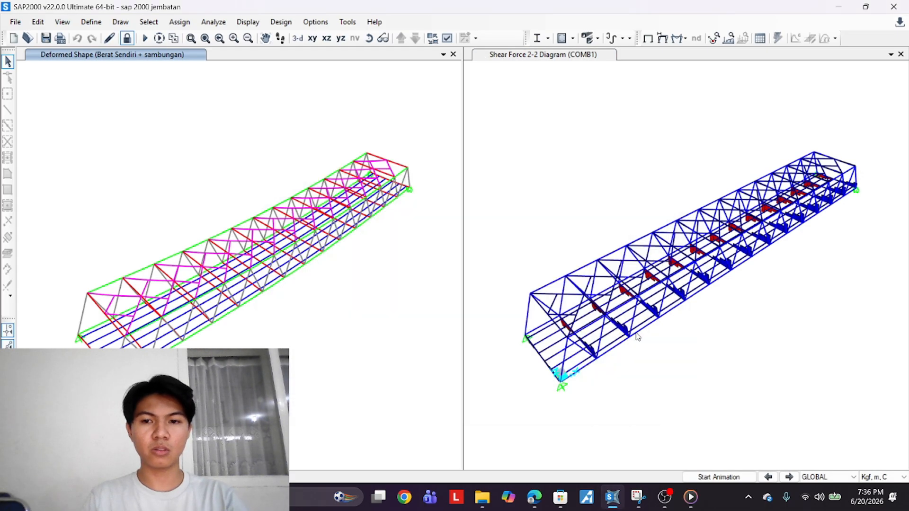